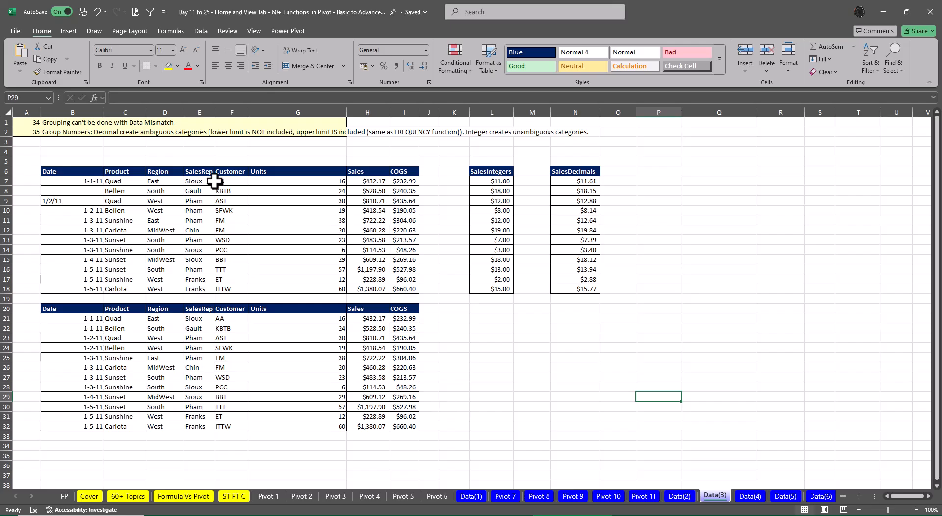
Step: Create a PivotTable from the upper sales table (B6:I18) at P6 on the existing worksheet, with Date as the row field
left_click(67, 171)
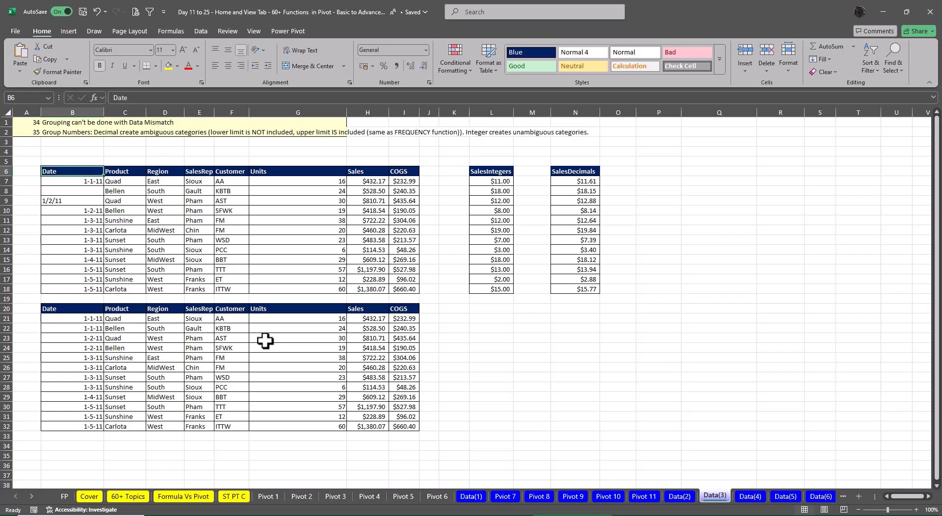
key("alt+n")
key("v")
key("t")
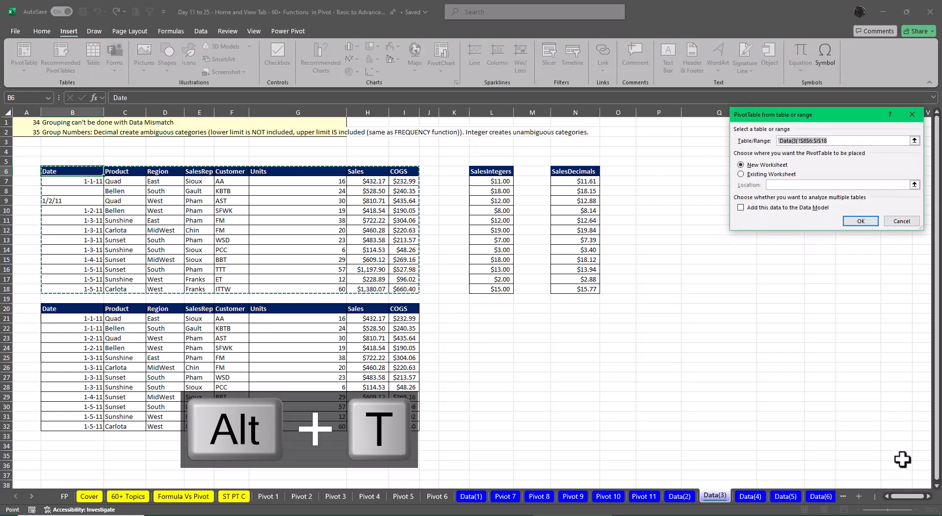
left_click(740, 174)
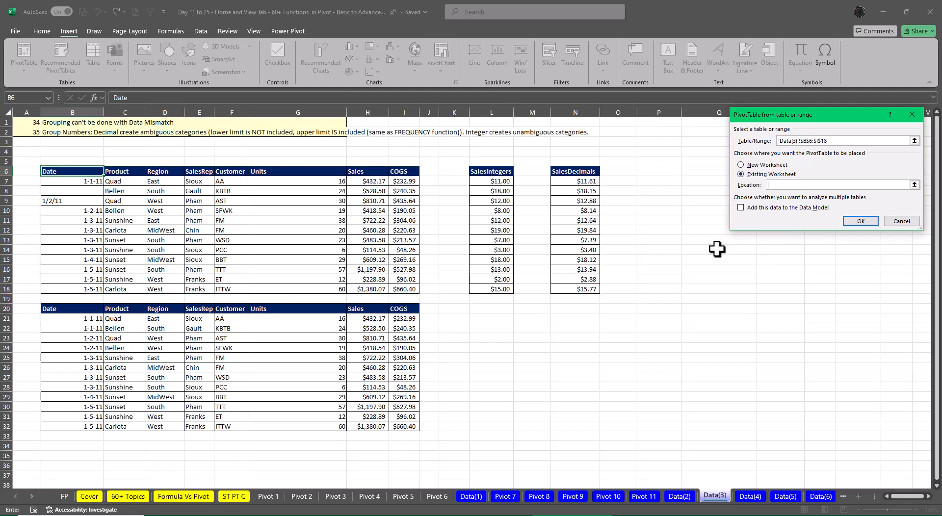
left_click(664, 171)
left_click(861, 221)
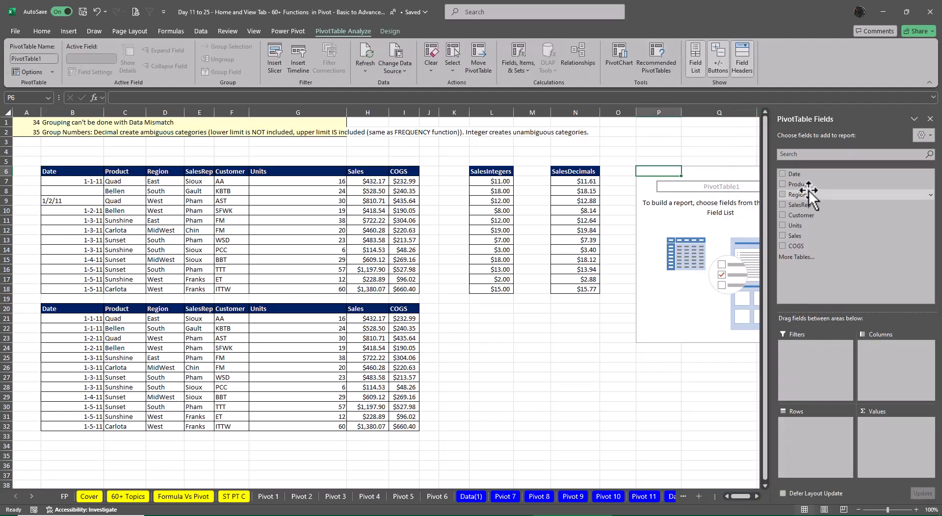
left_click(781, 173)
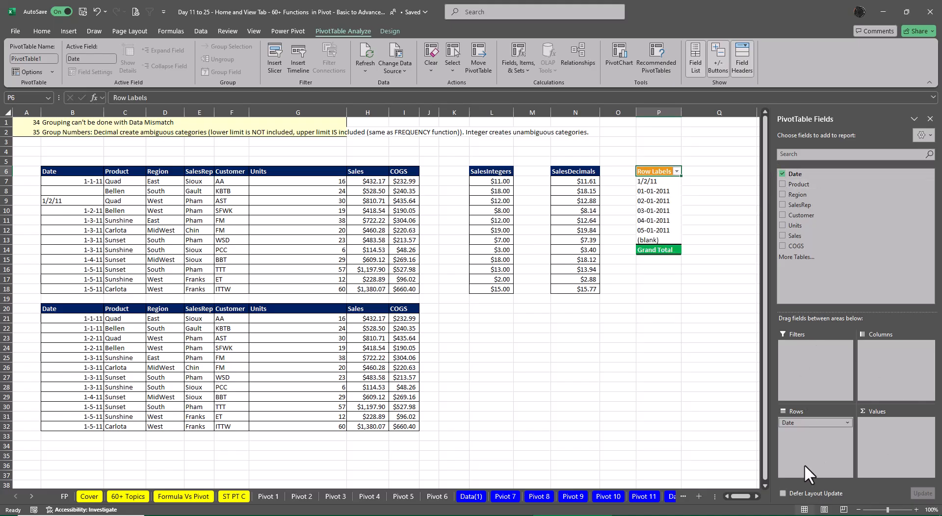
Step: Try to group the Date row labels of the PivotTable at P6, starting from the 01-01-2011 item
right_click(651, 192)
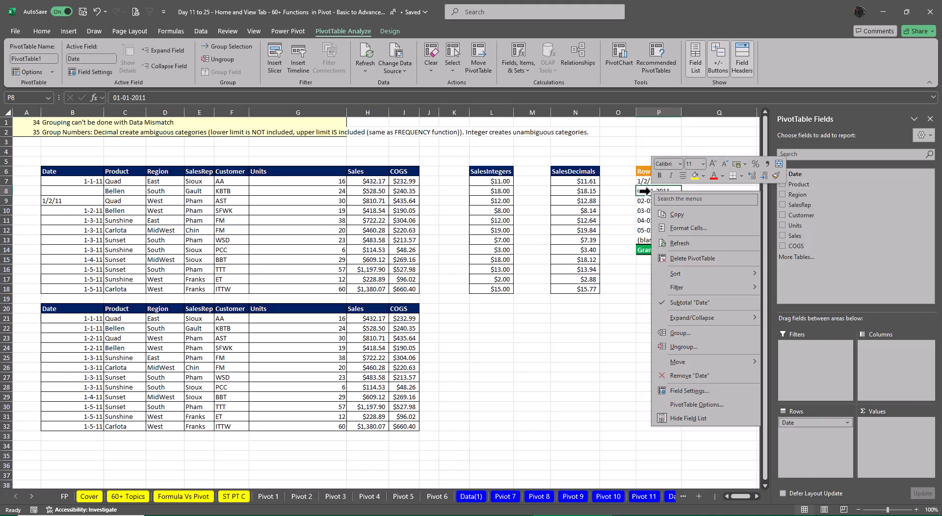
left_click(675, 332)
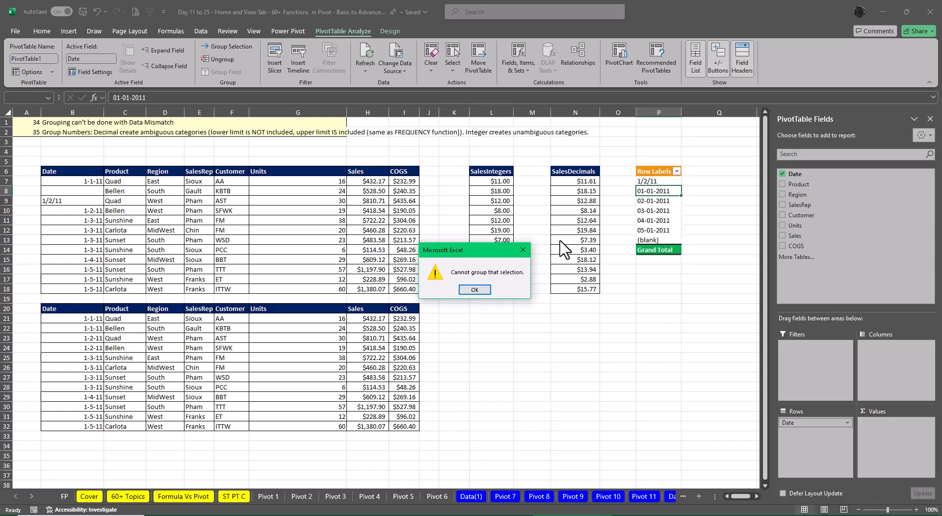
left_click(522, 250)
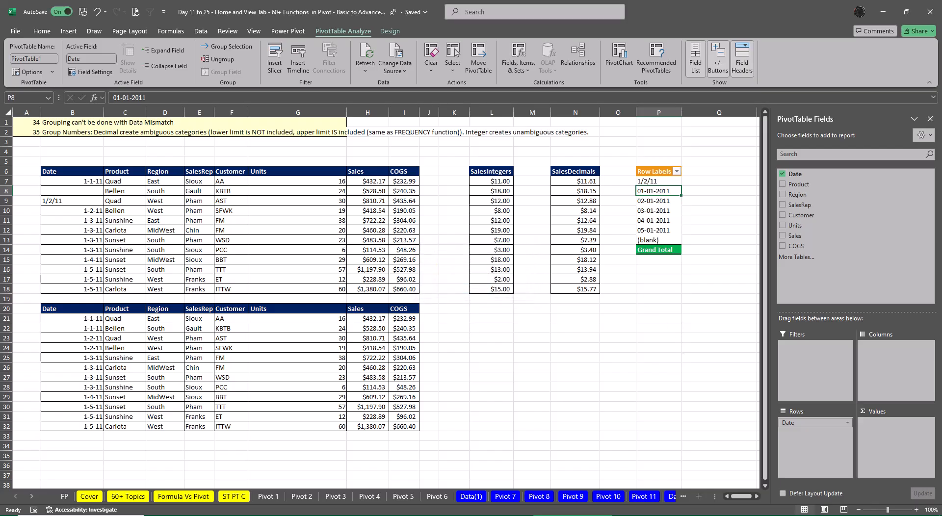
Step: Delete column P together with the PivotTable built from the upper sales table
right_click(651, 112)
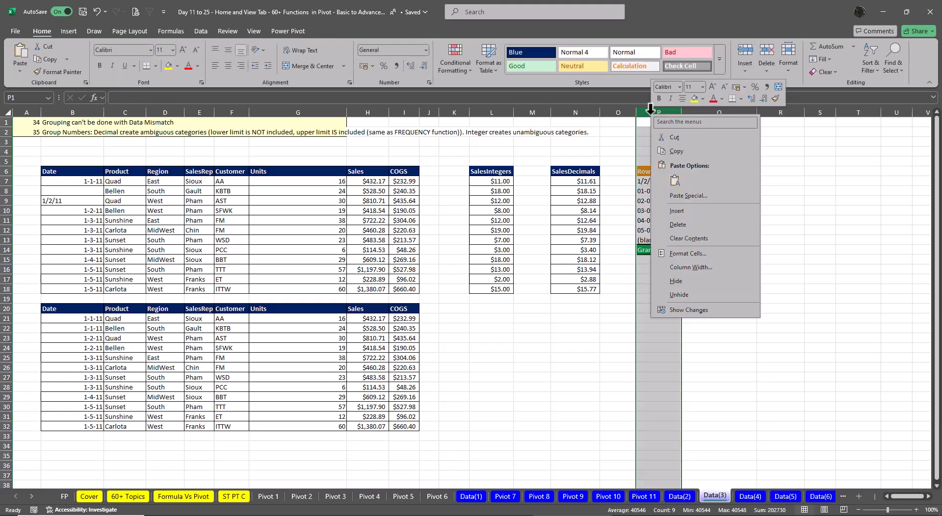
left_click(686, 223)
left_click(656, 376)
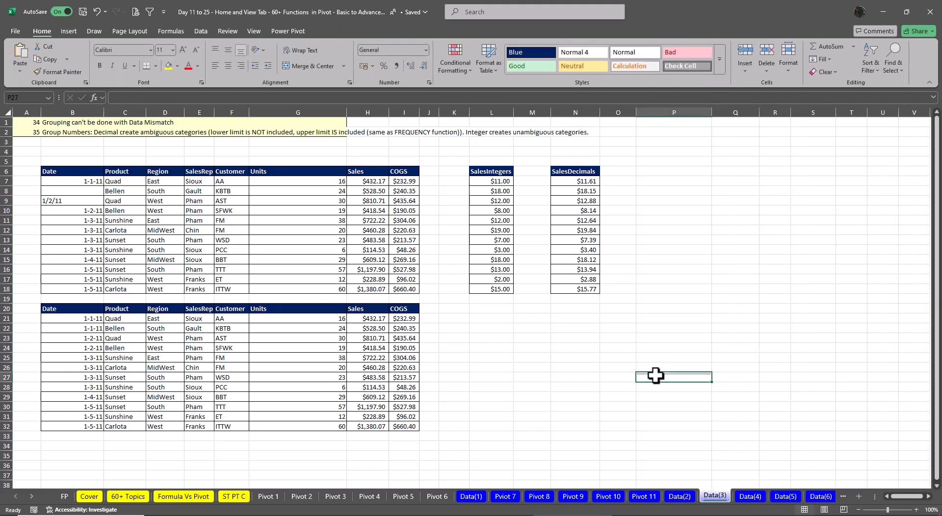
Step: Create a PivotTable from the lower sales table (B20:I32) at P6 on the existing worksheet, with Date as the row field
left_click(65, 308)
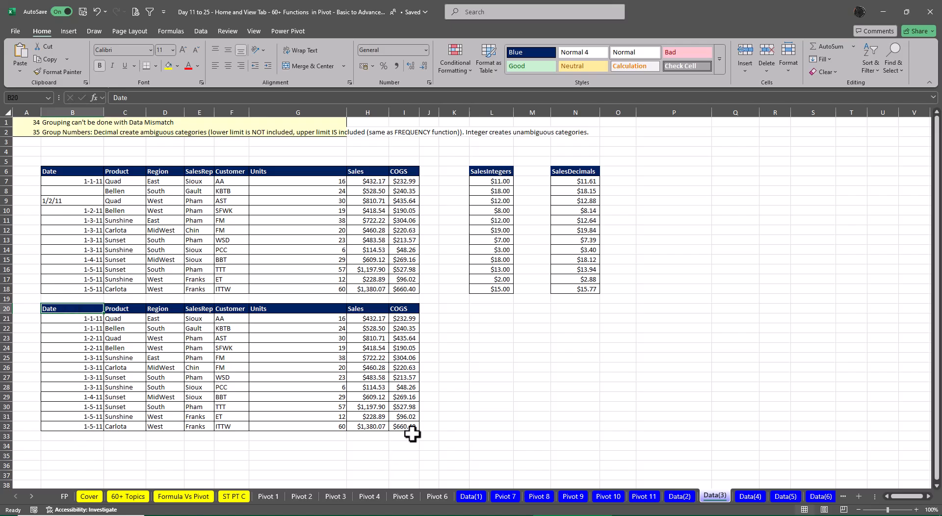
key("alt+n")
key("alt+t")
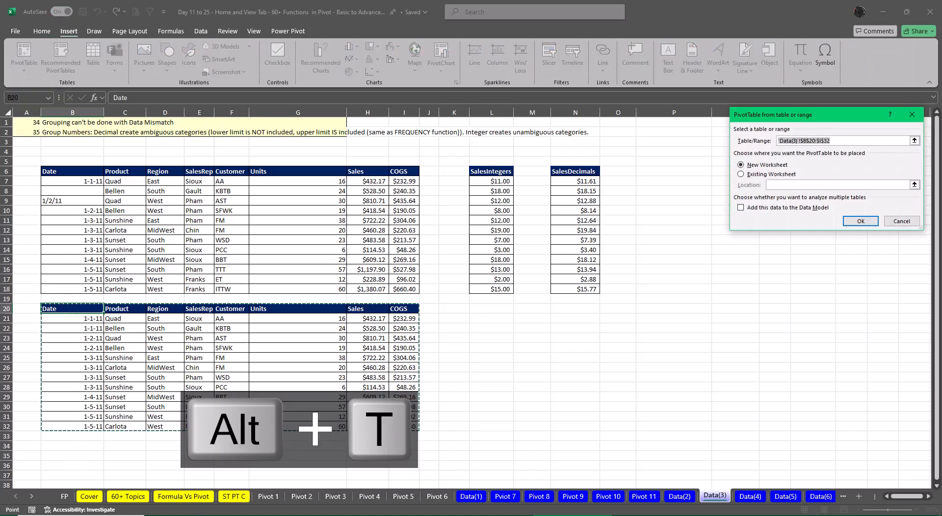
left_click(742, 174)
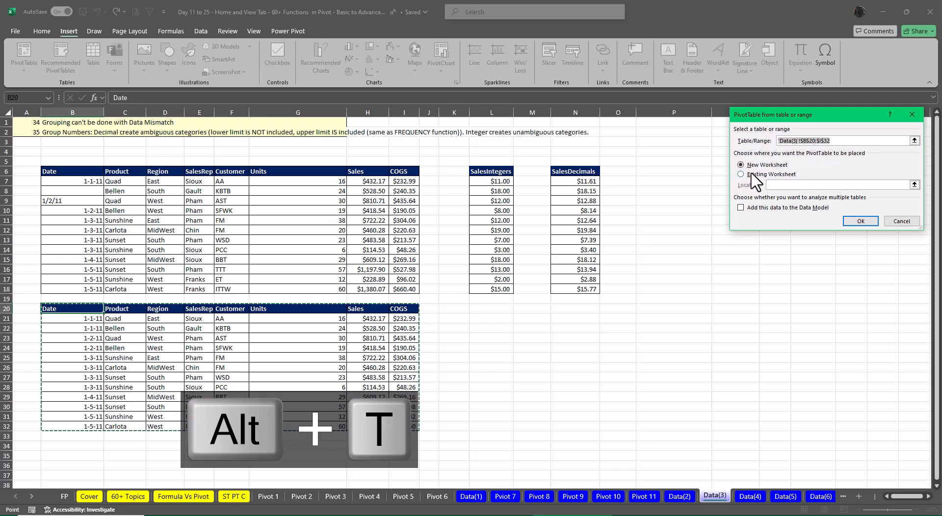
left_click(914, 185)
left_click(669, 171)
left_click(915, 130)
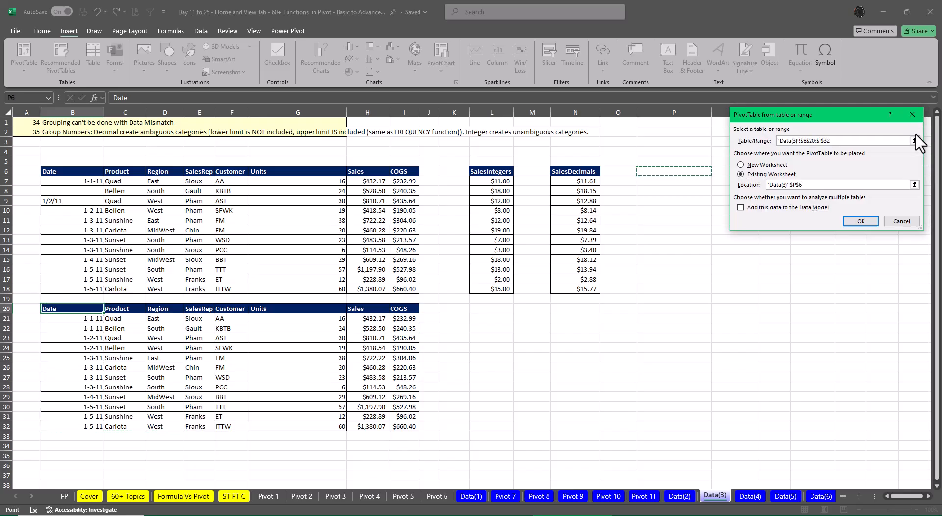
left_click(859, 221)
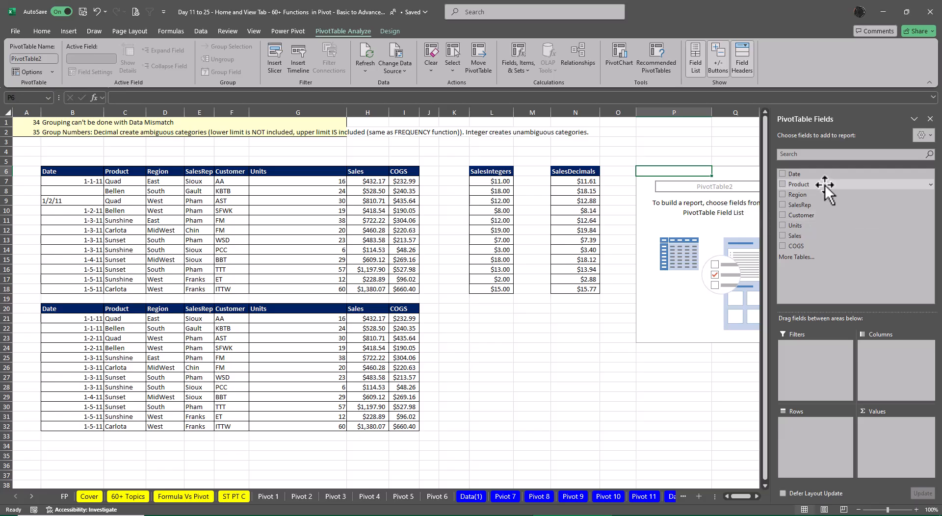
left_click(782, 173)
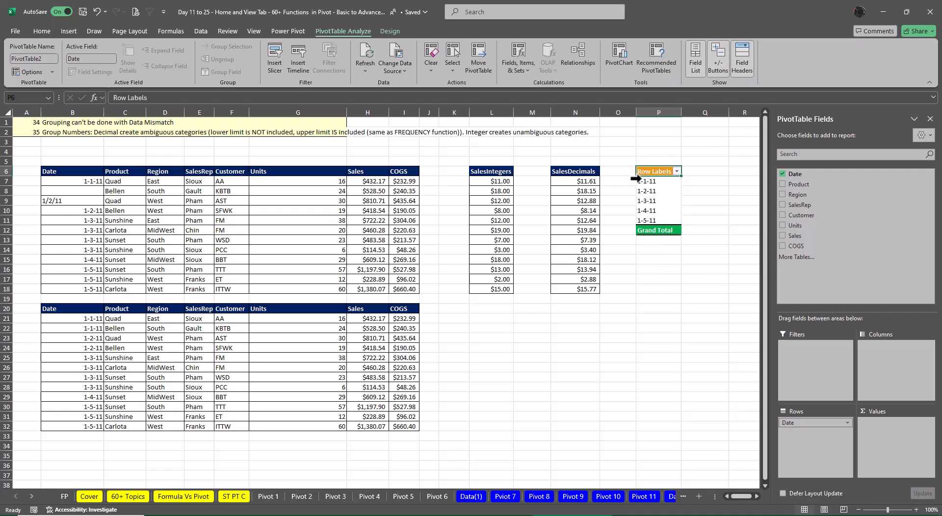
Step: Group the PivotTable's Date row labels by days, with the number of days set to 2
left_click(660, 182)
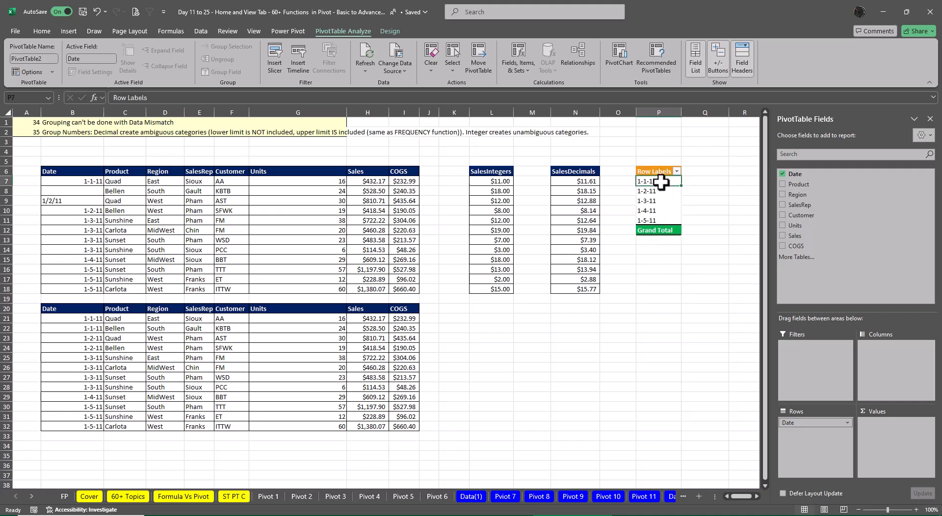
right_click(660, 182)
left_click(712, 327)
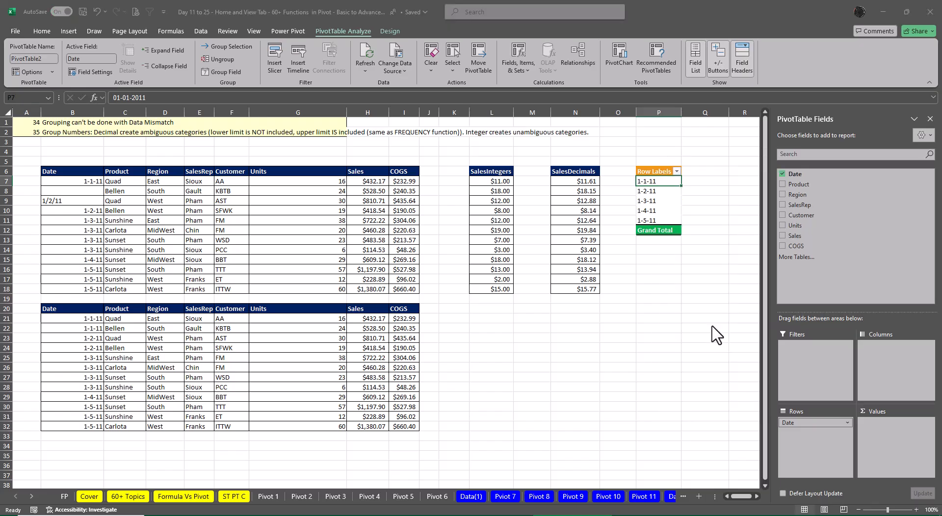
left_click(678, 336)
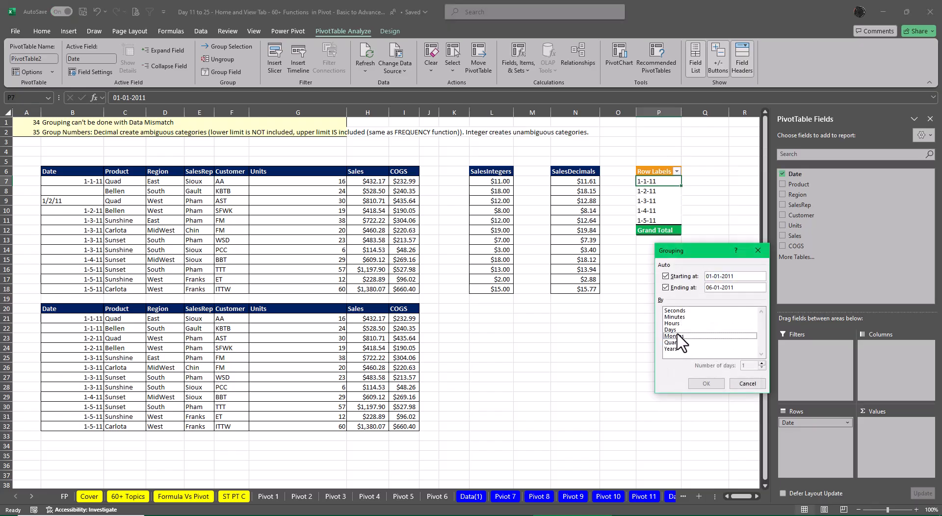
left_click(675, 329)
left_click(761, 363)
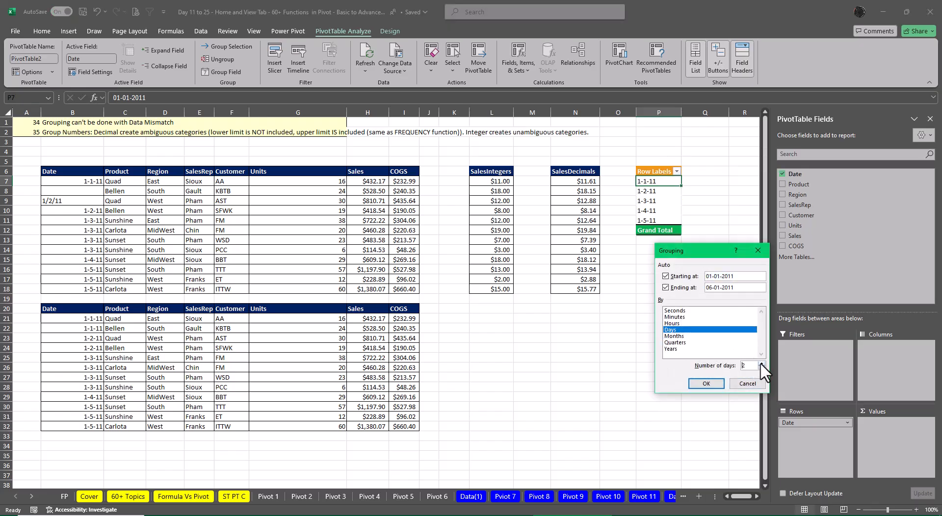
left_click(707, 383)
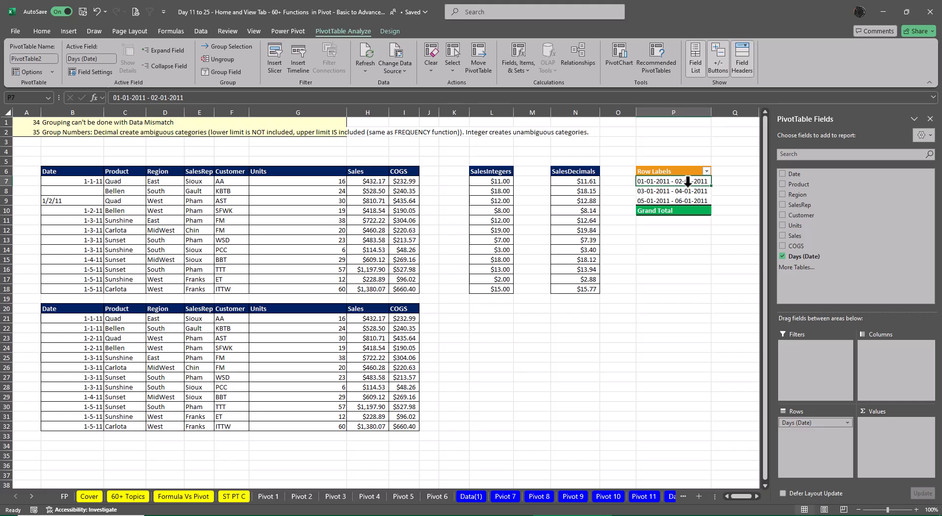
Step: Delete column P with the PivotTable of dates grouped by day
right_click(682, 111)
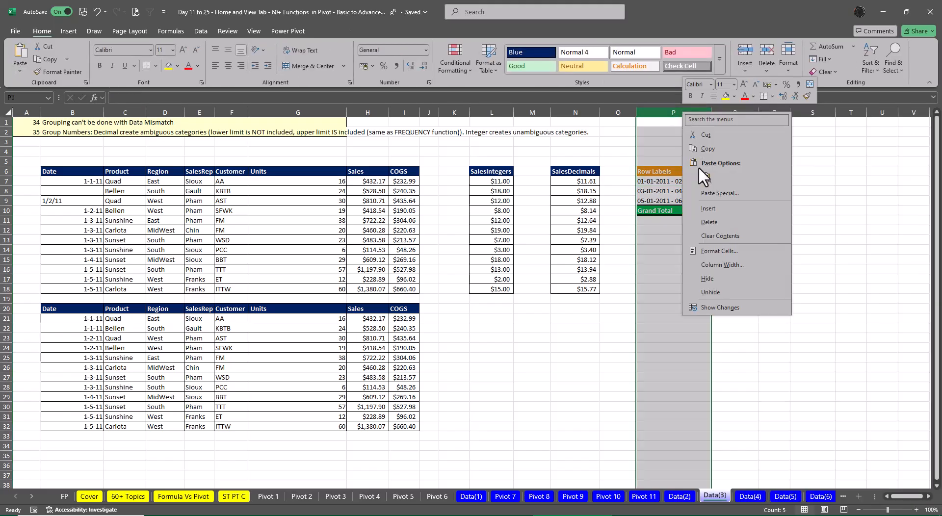
left_click(704, 220)
left_click(632, 387)
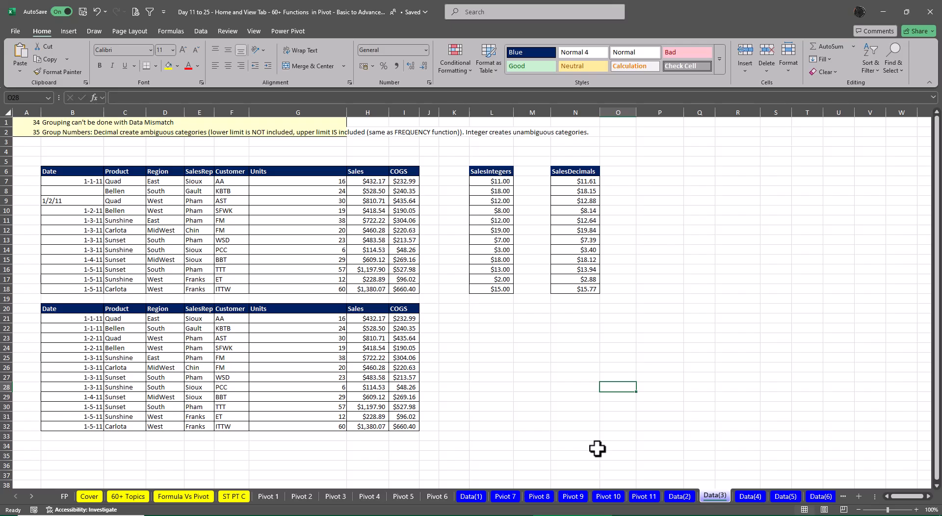
left_click(282, 89)
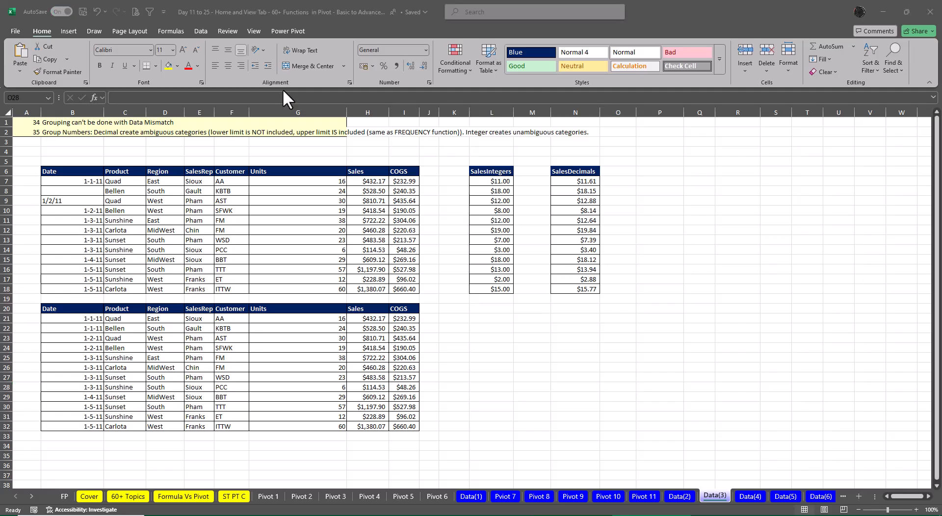
Step: Create a PivotTable from the SalesIntegers column (L6:L18) at P6 on the existing worksheet, with SalesIntegers as the row field
left_click(498, 172)
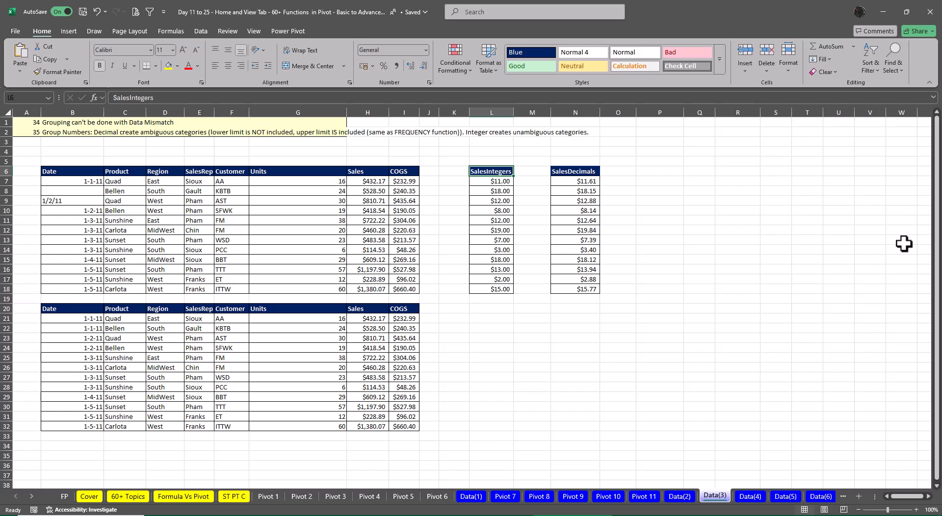
key("alt+n")
key("v")
key("t")
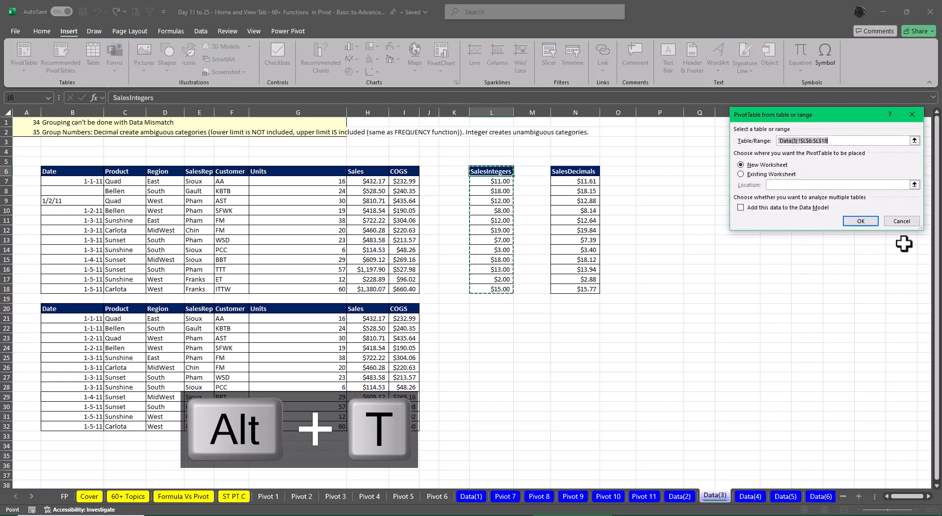
left_click(784, 175)
left_click(914, 185)
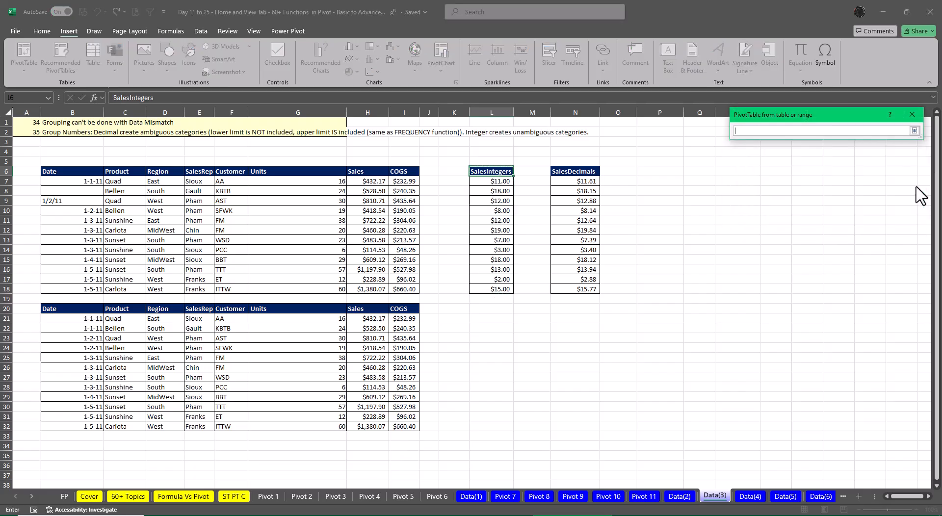
left_click(660, 171)
left_click(914, 131)
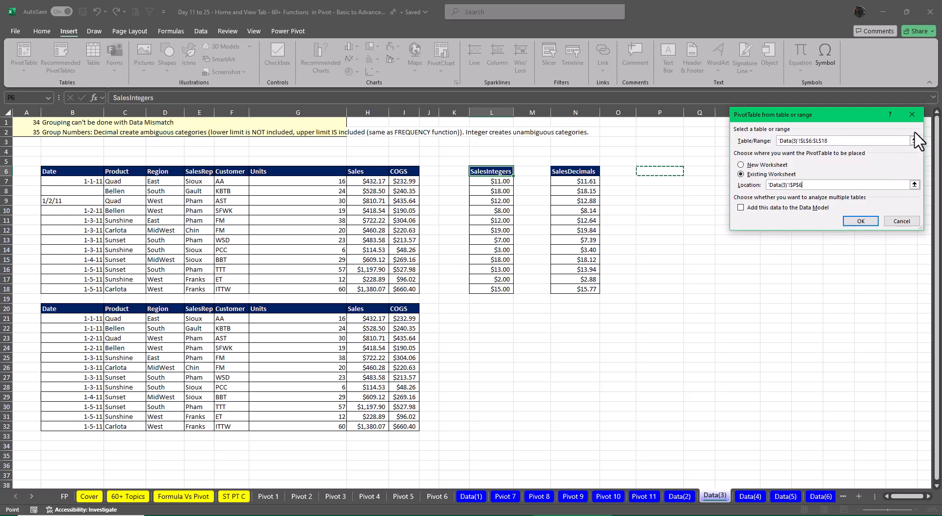
left_click(860, 218)
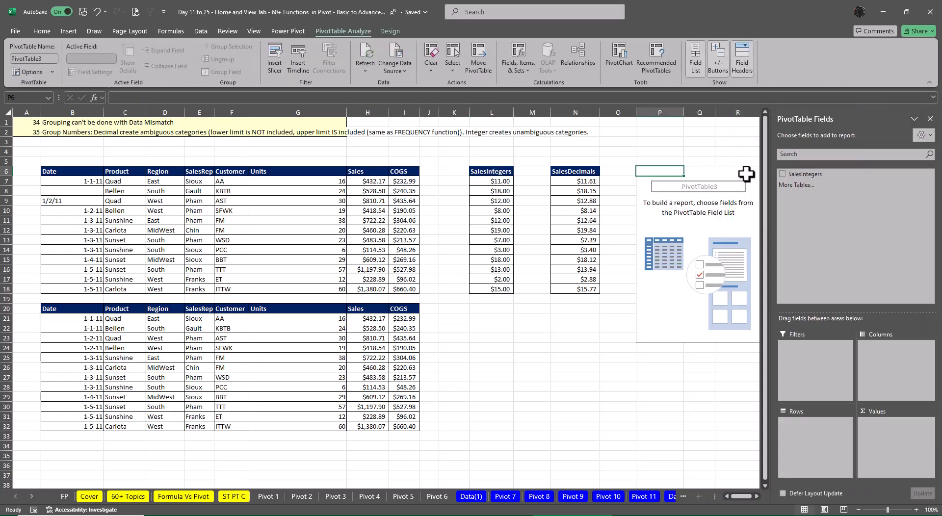
left_click(782, 174)
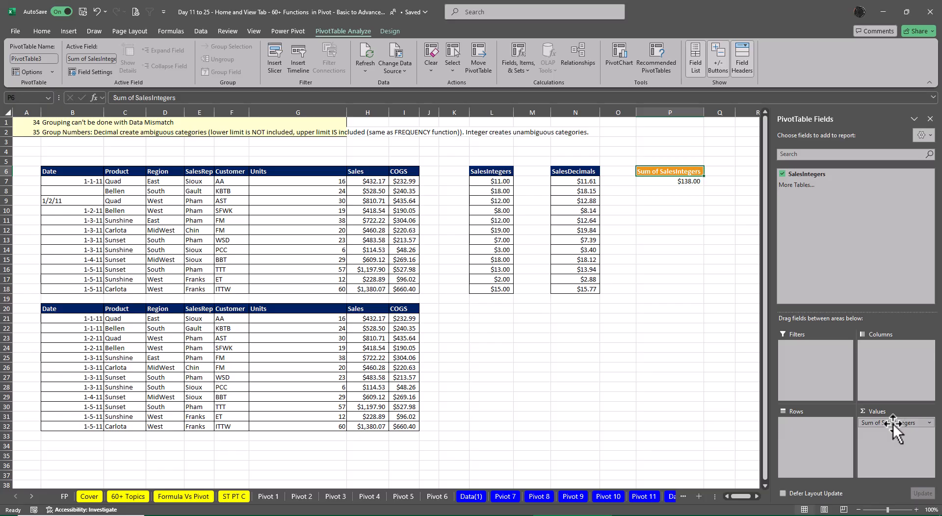
left_click_drag(892, 424, 807, 425)
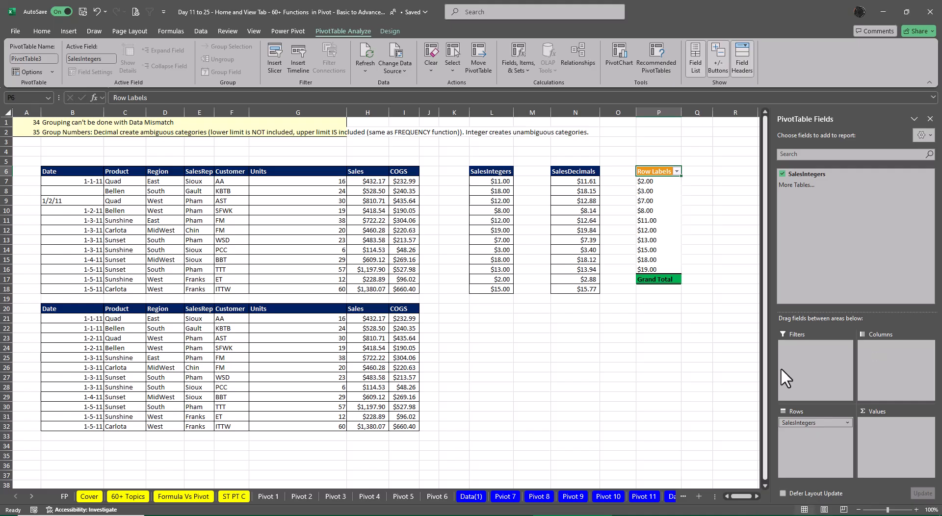
Step: Group the SalesIntegers row labels starting at 1, ending at 20, in intervals of 5
right_click(656, 182)
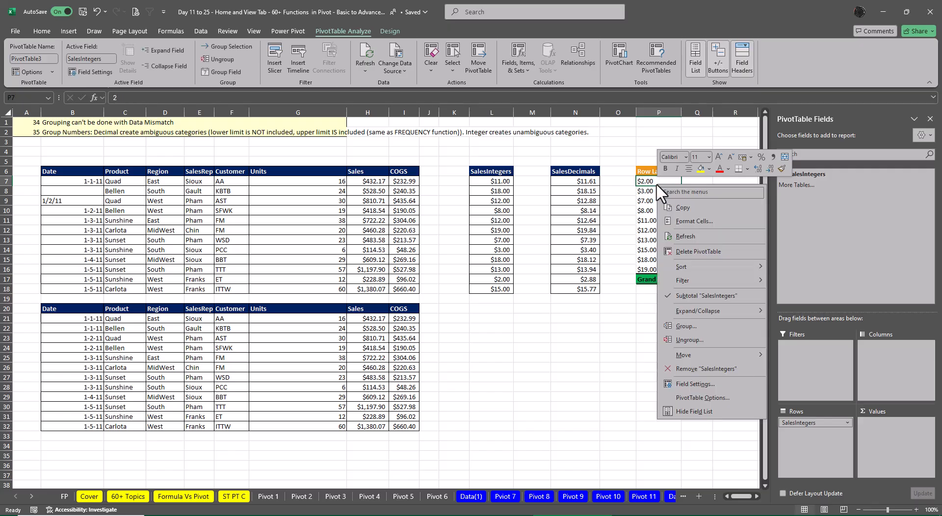
left_click(705, 324)
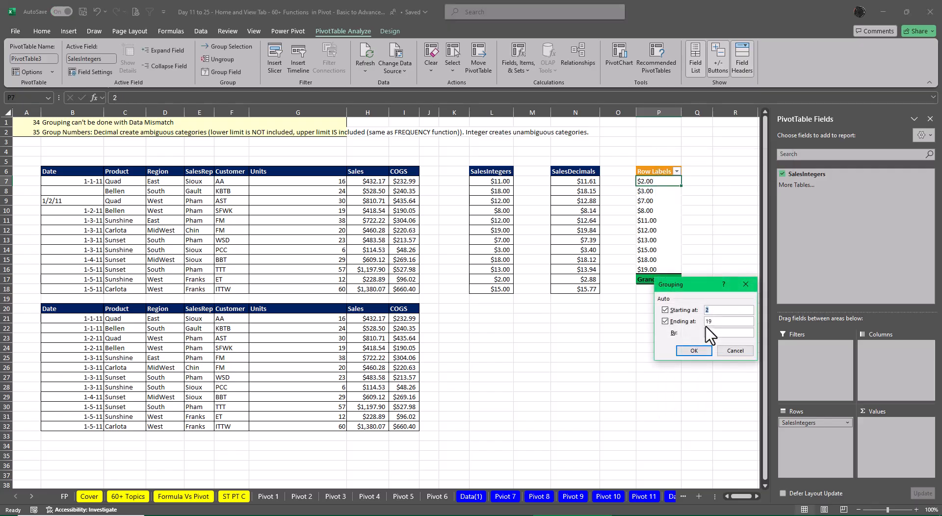
left_click_drag(686, 283, 527, 318)
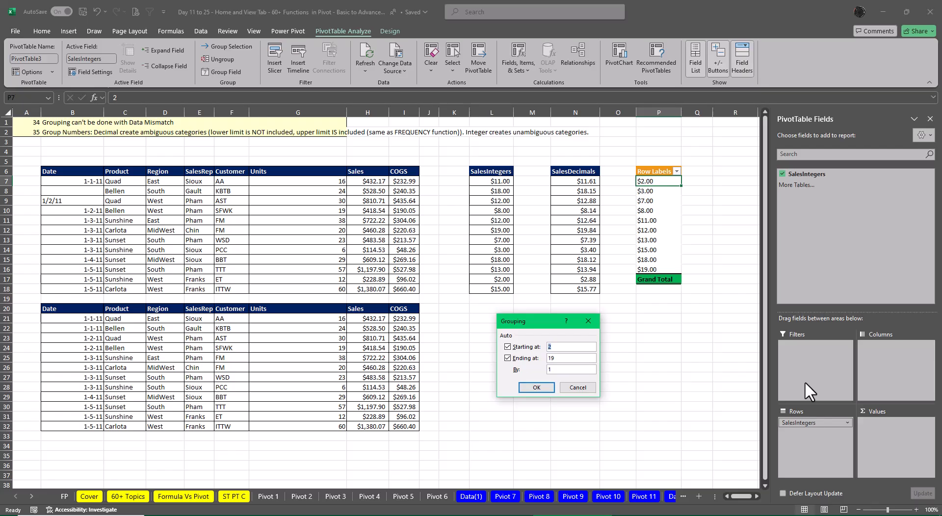
key("BackSpace")
type("1")
key("Tab")
key("Tab")
type("20")
key("Tab")
type("5")
left_click(533, 387)
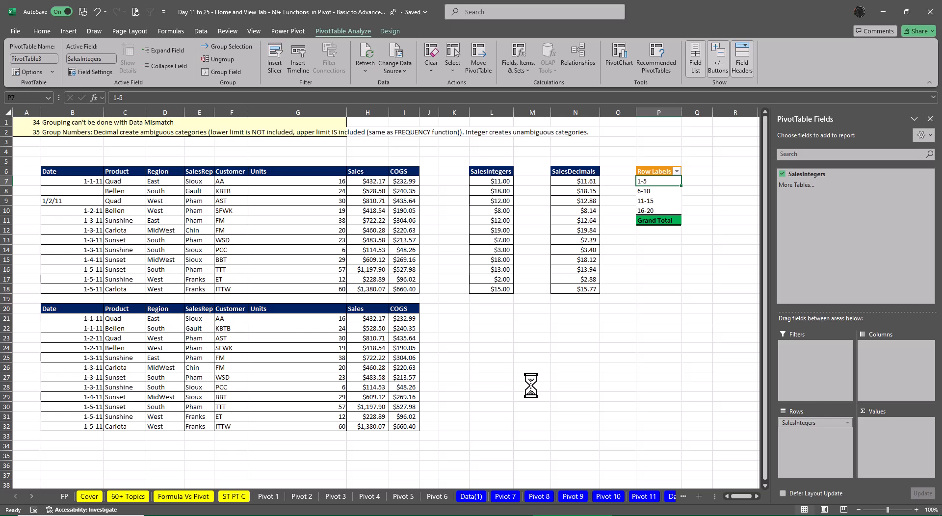
Step: Create a PivotTable from the SalesDecimals column (N6:N18) at R6 on the existing worksheet, with SalesDecimals as the row field
left_click(756, 496)
scroll(757, 496, "right", 4)
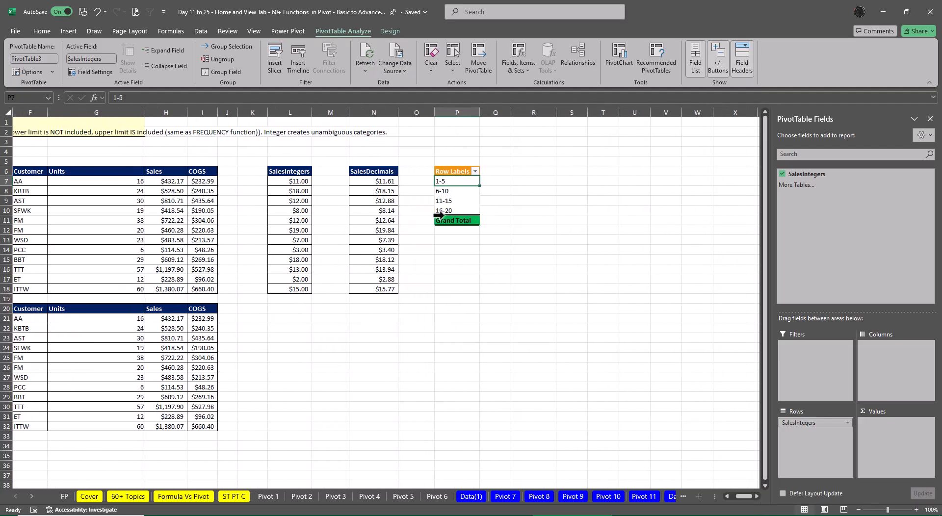
left_click(376, 171)
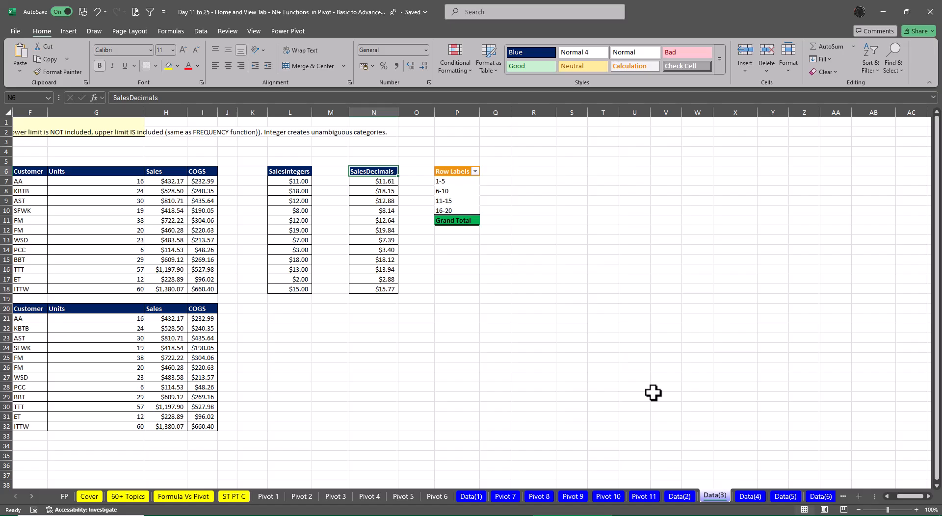
key("alt+n")
key("v")
key("t")
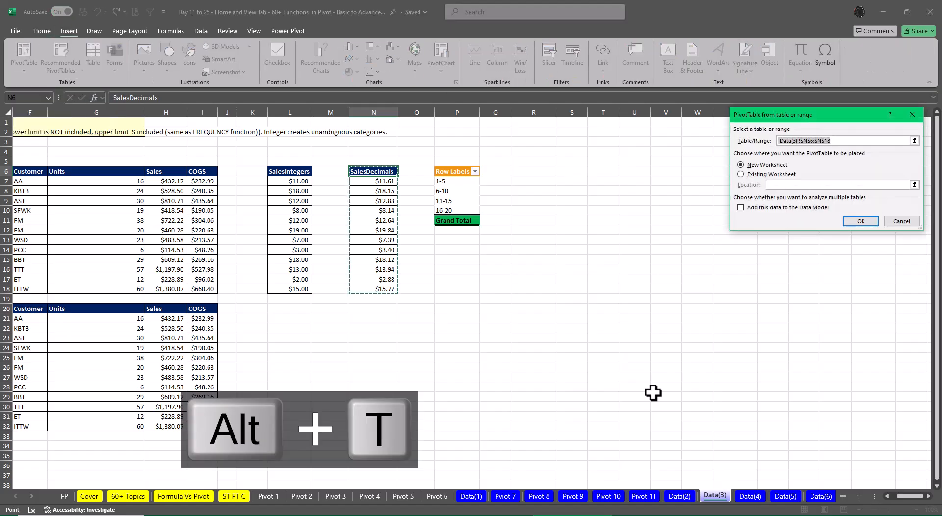
left_click(741, 174)
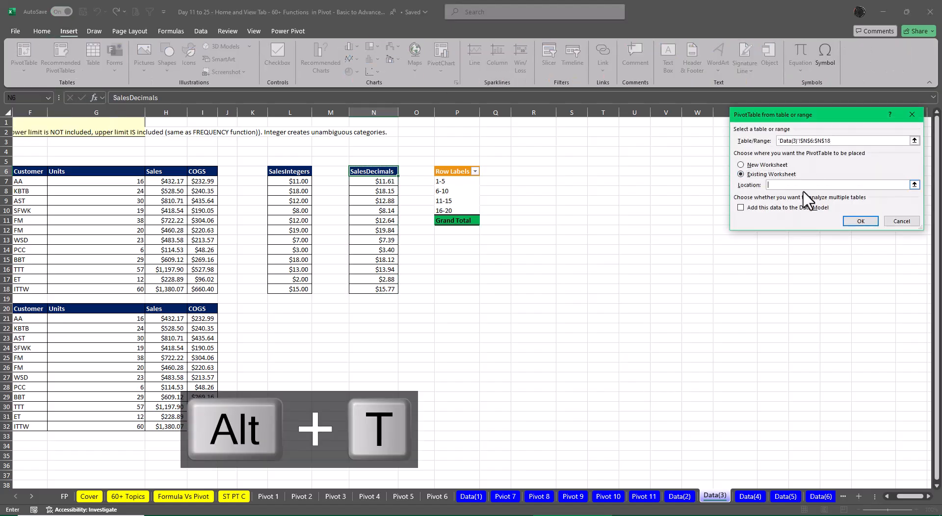
left_click(915, 185)
left_click(535, 171)
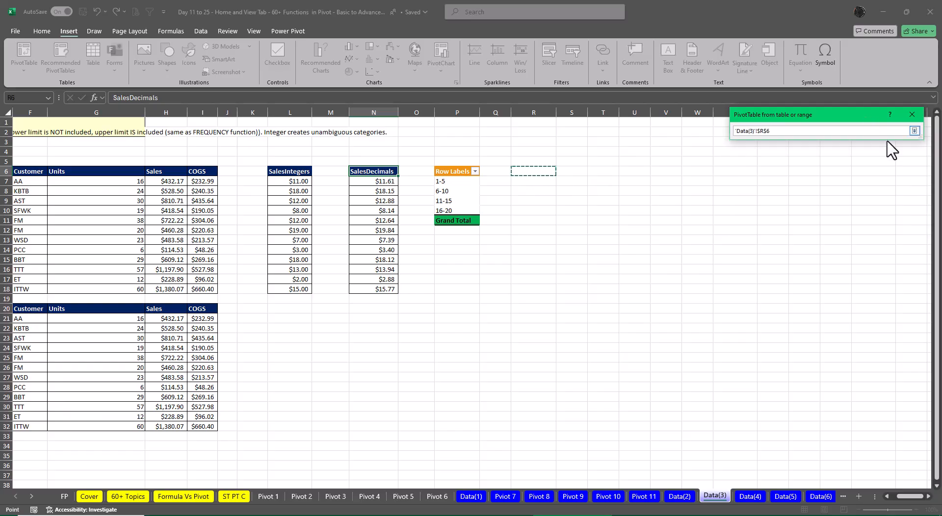
left_click(914, 131)
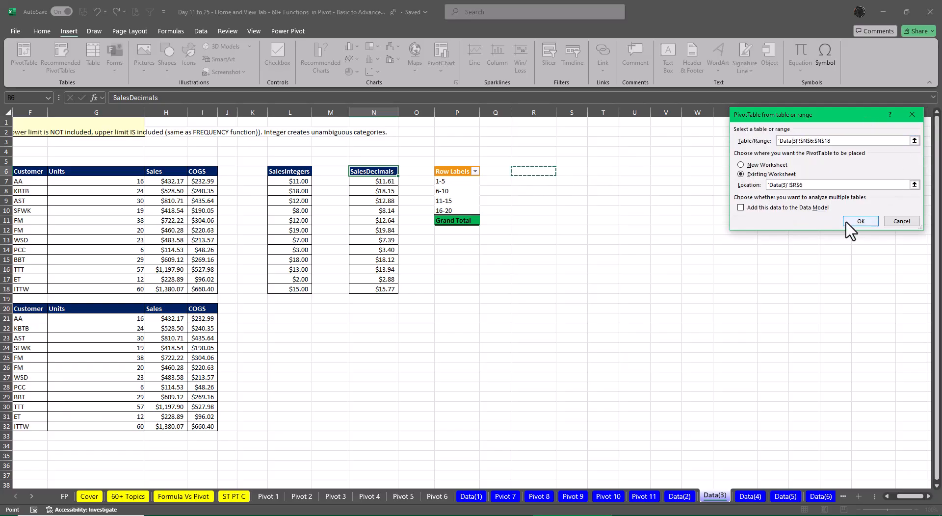
left_click(860, 220)
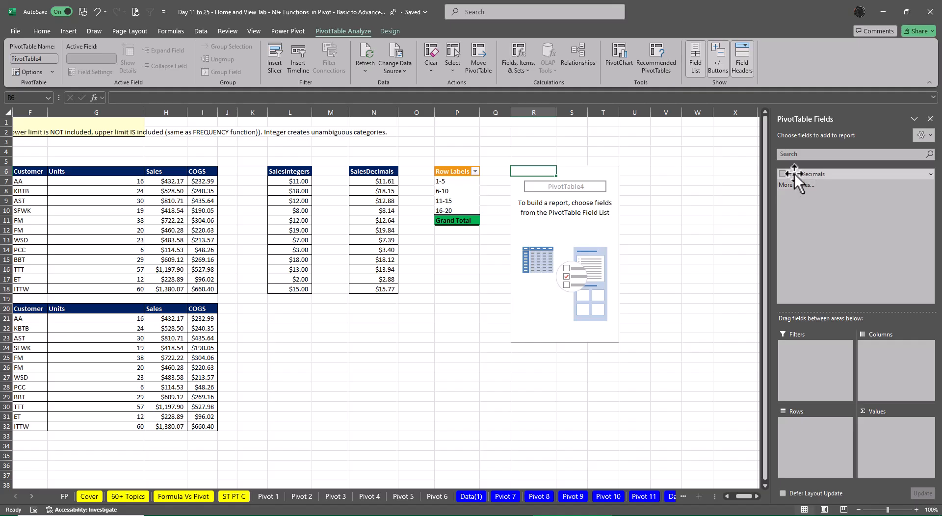
left_click_drag(794, 174, 780, 438)
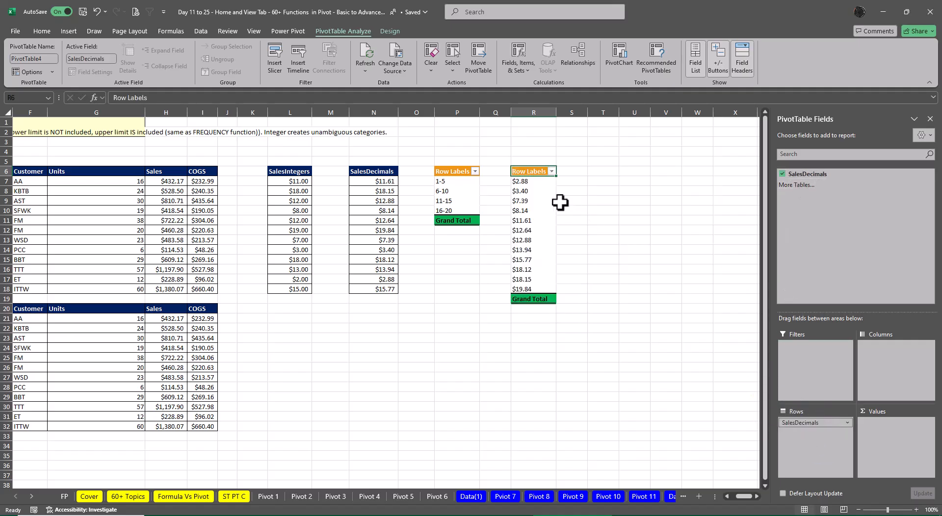
Step: Group the SalesDecimals row labels starting at 1, ending at 20, in intervals of 5
right_click(534, 181)
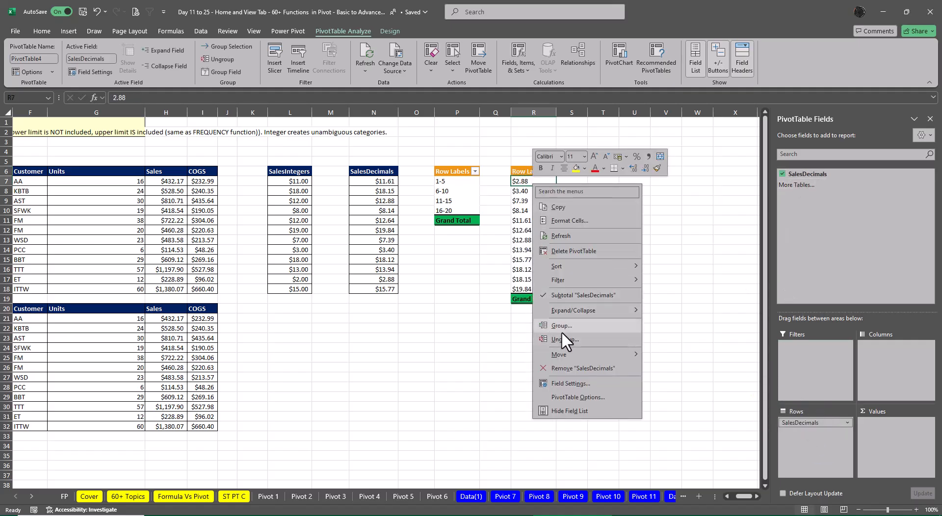
left_click(561, 328)
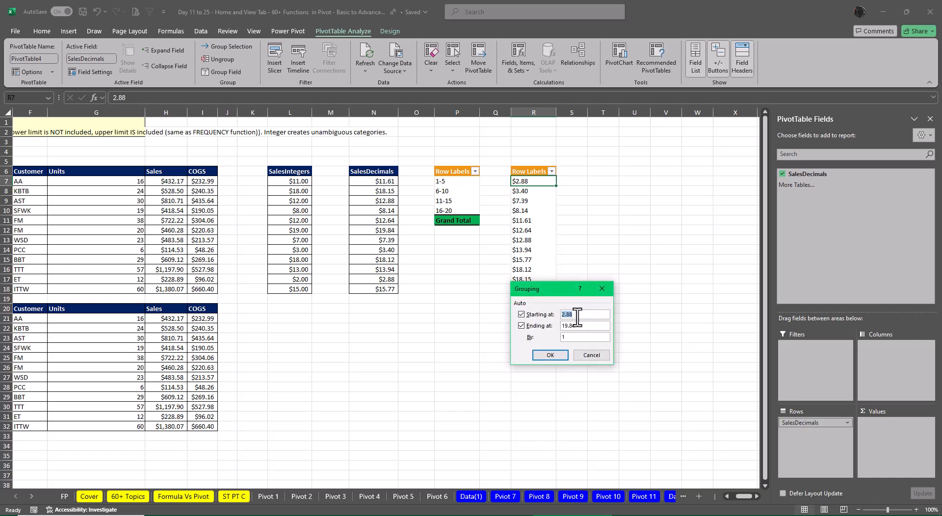
key("BackSpace")
type("1")
key("Tab")
key("Tab")
type("20")
key("Tab")
type("5")
key("Return")
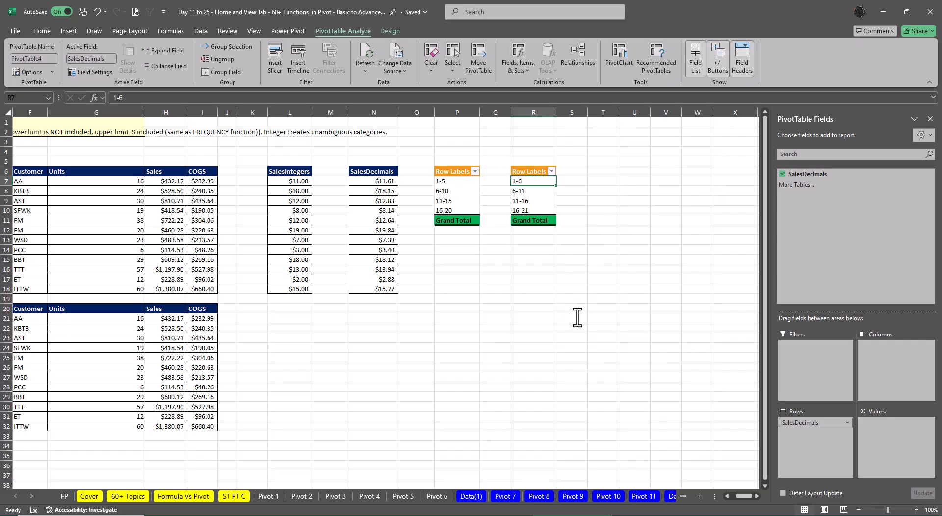
Step: Review the grouping settings of the SalesDecimals row labels and keep them
right_click(534, 181)
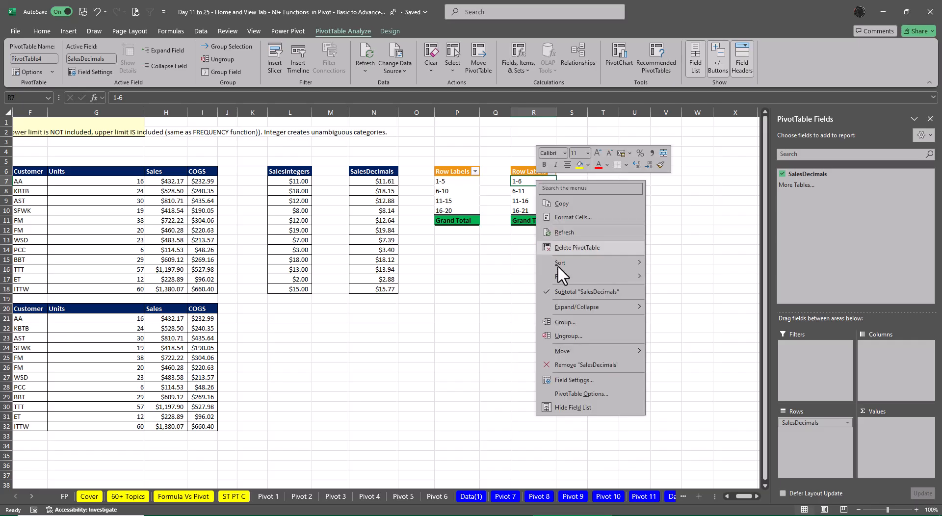
left_click(563, 322)
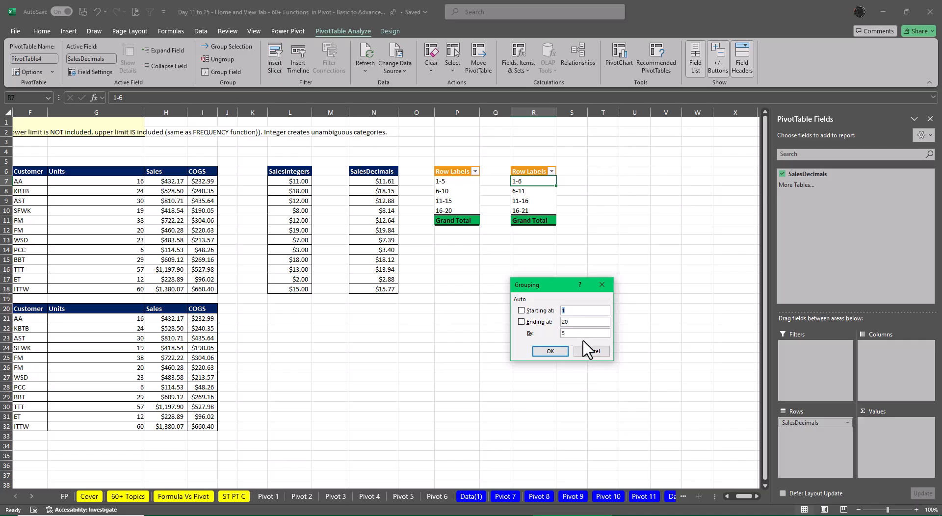
left_click(556, 351)
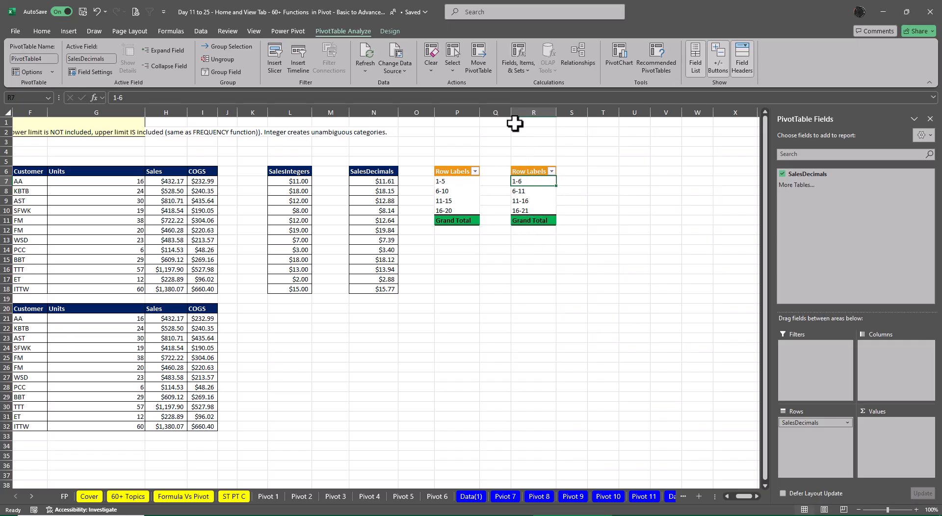
Step: Insert two blank columns at Q between the PivotTables and add a count of SalesIntegers as values to the first PivotTable
left_click(504, 111)
key("ctrl+plus")
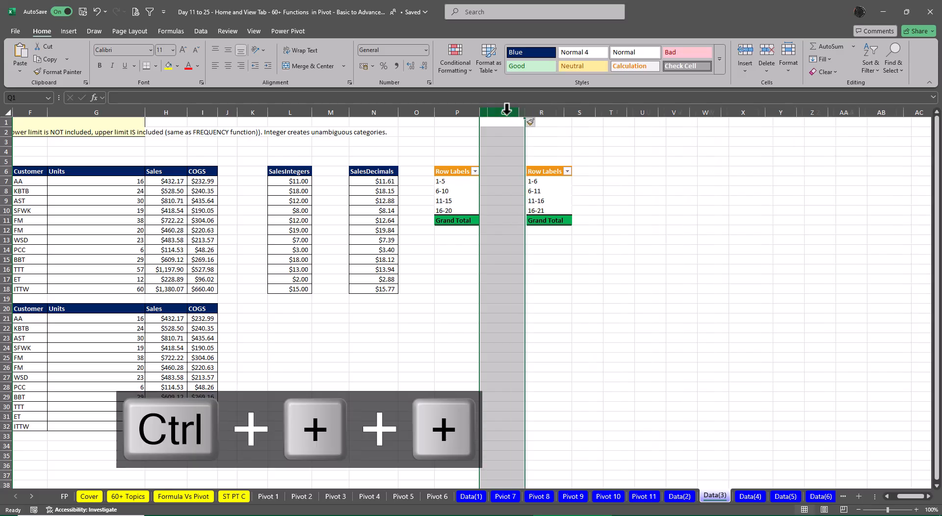
key("ctrl+plus")
key("ctrl+plus")
left_click(457, 182)
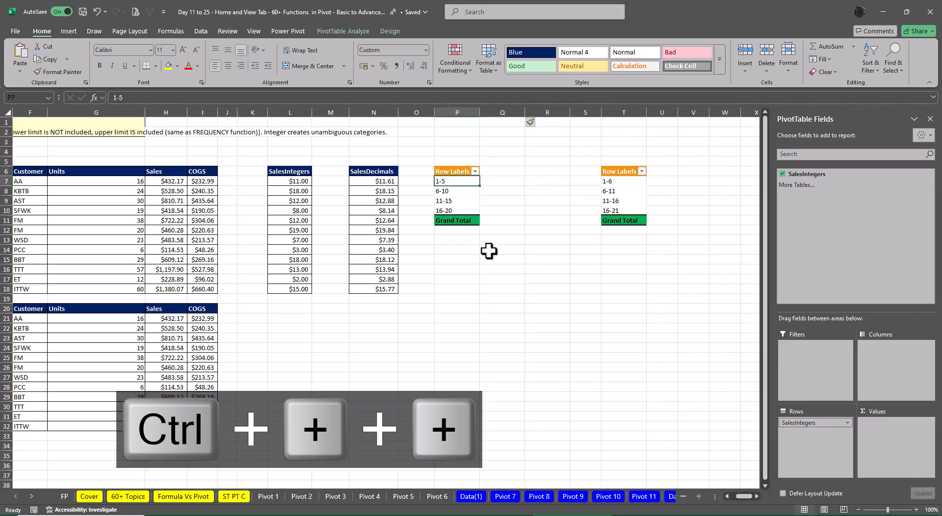
left_click_drag(807, 174, 893, 432)
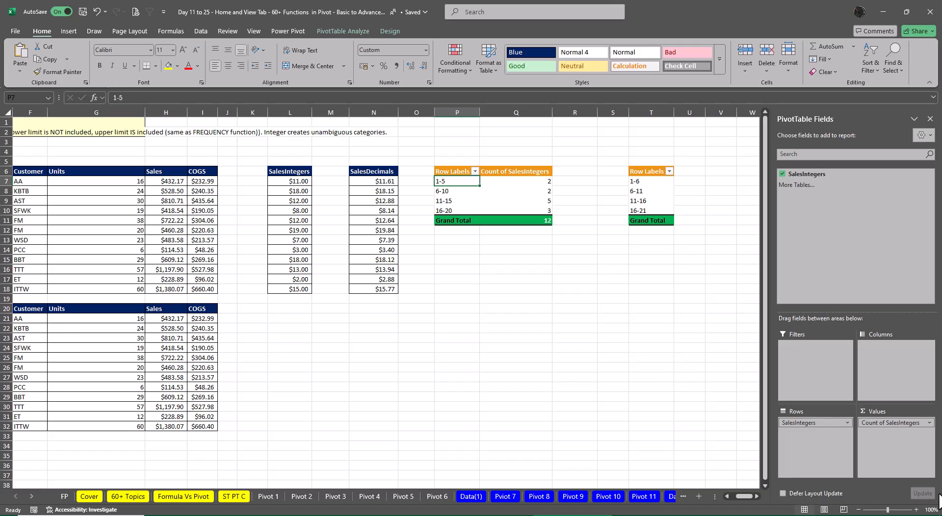
Step: Delete the spare blank column R and add a count of SalesDecimals as values to the second PivotTable
right_click(584, 114)
left_click(610, 221)
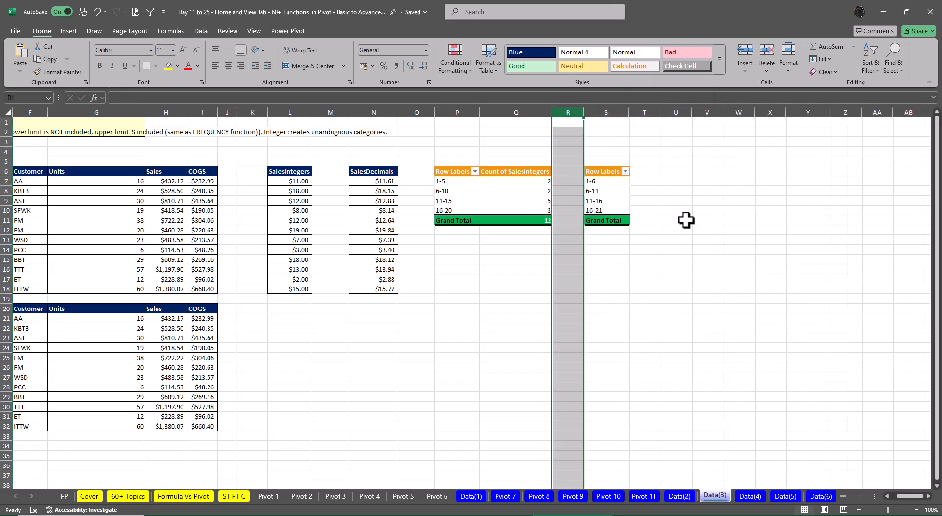
left_click(624, 184)
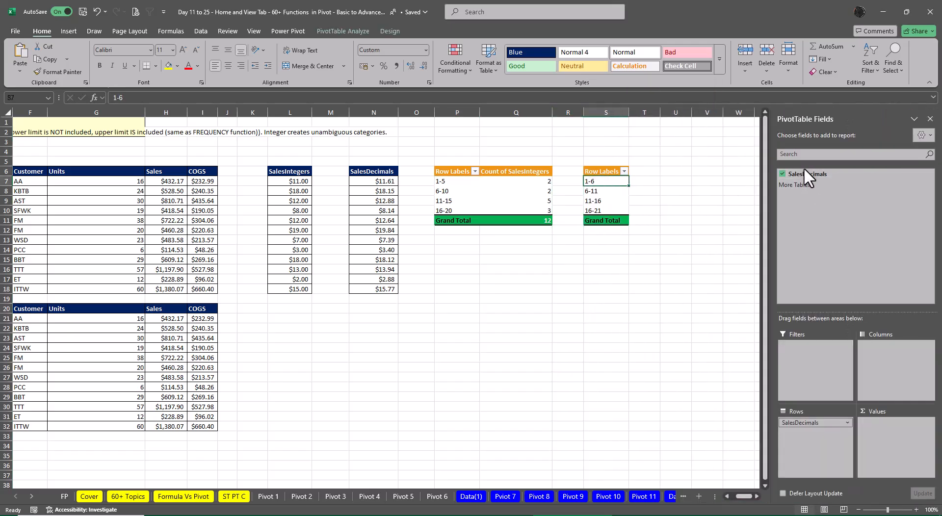
left_click_drag(802, 173, 933, 476)
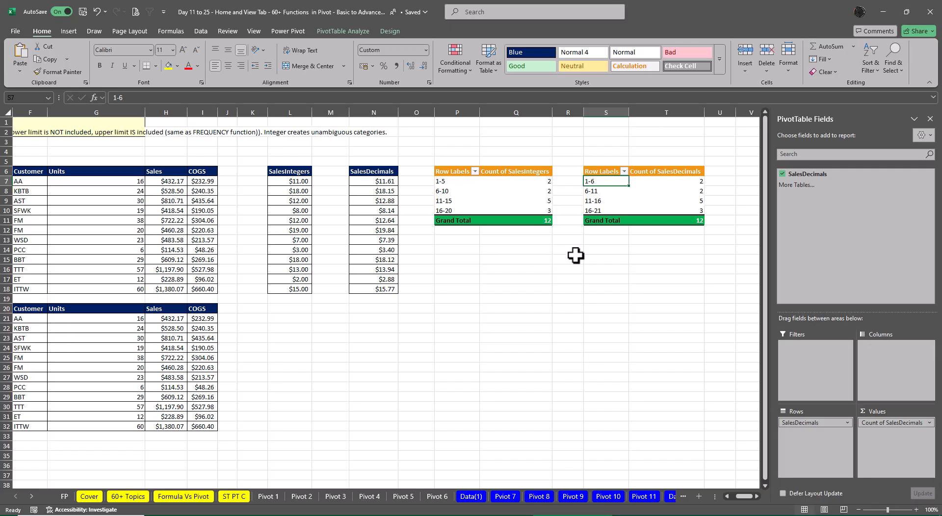
Step: Preview a Between highlight rule on the SalesIntegers values (L7:L18) for the range 1 to 5
left_click_drag(304, 185, 305, 287)
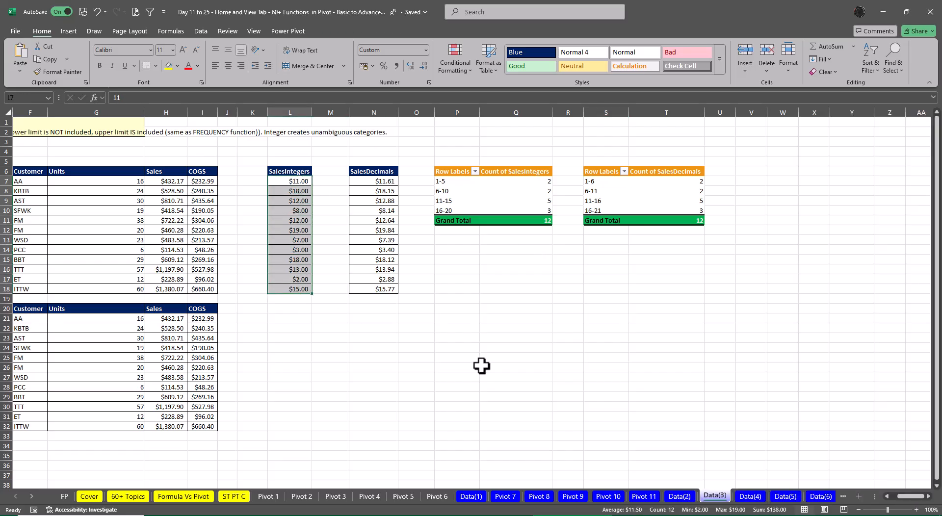
left_click(469, 66)
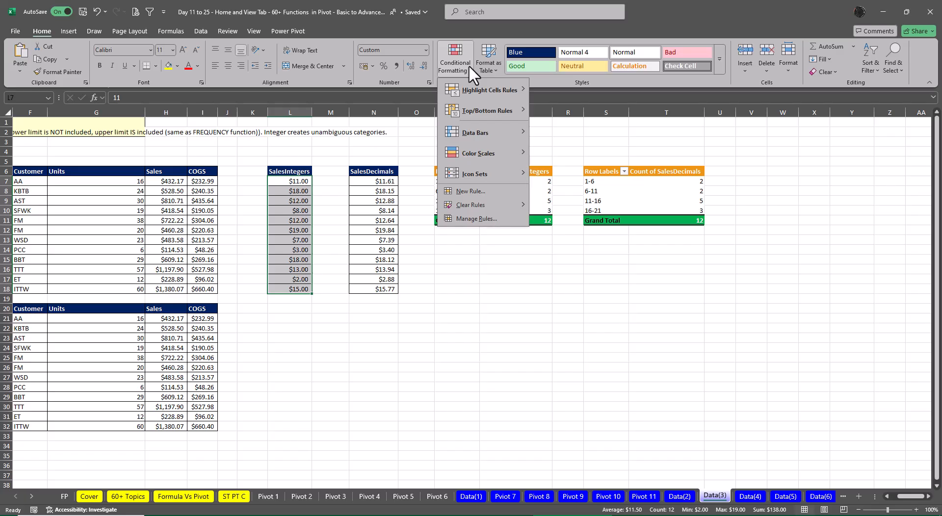
mouse_move(479, 88)
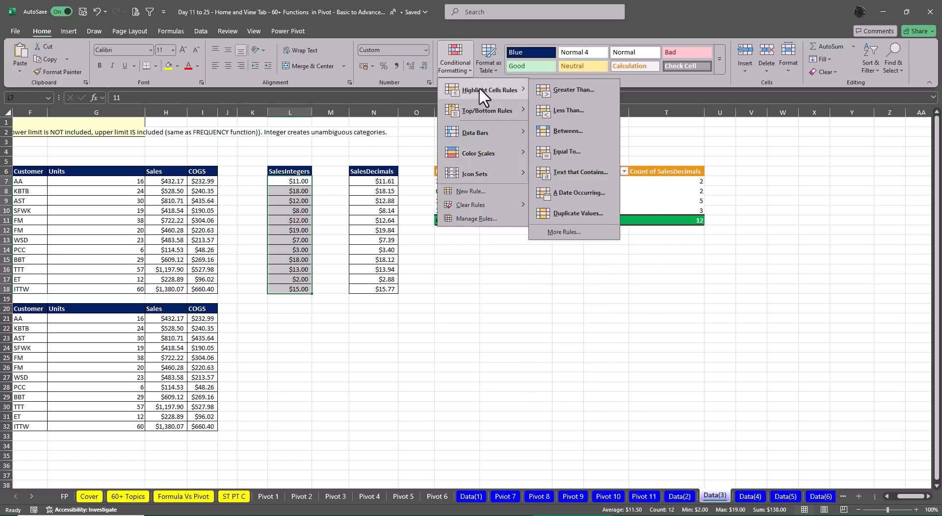
left_click(554, 131)
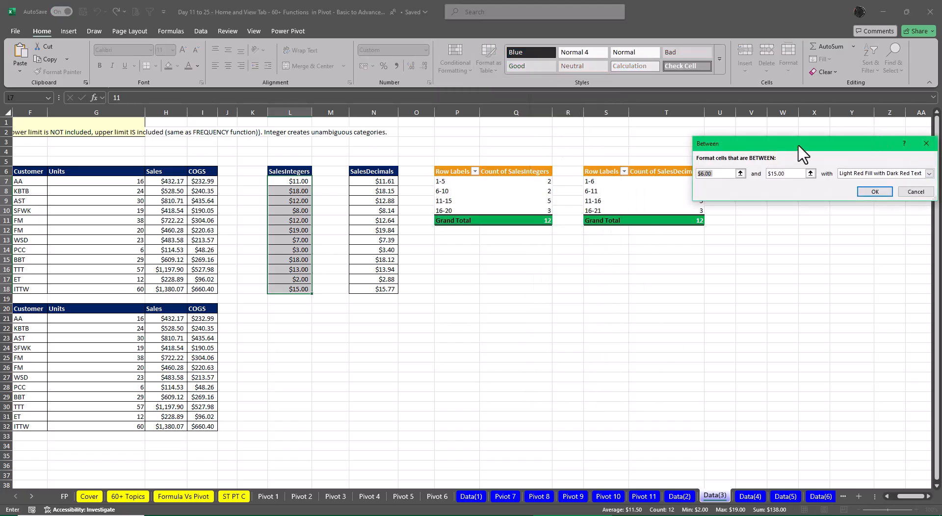
left_click_drag(790, 147, 558, 313)
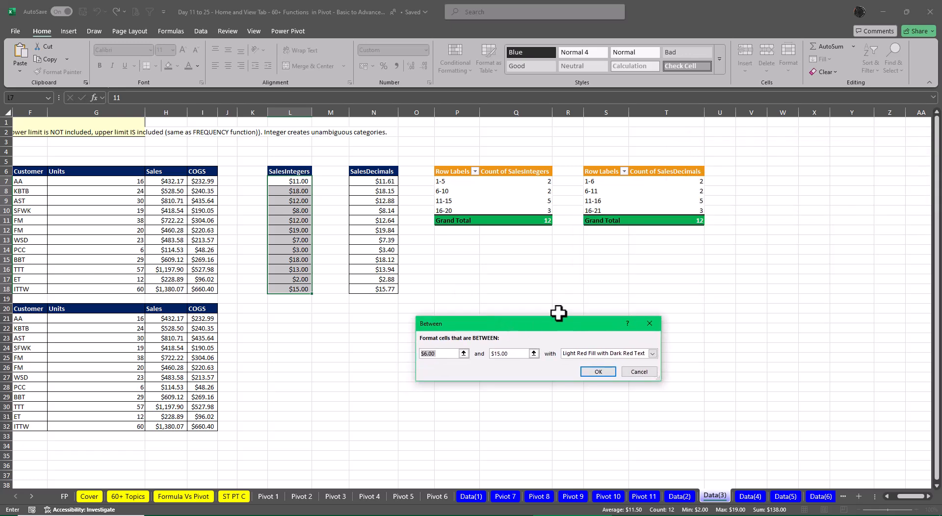
type("1")
key("Tab")
type("5")
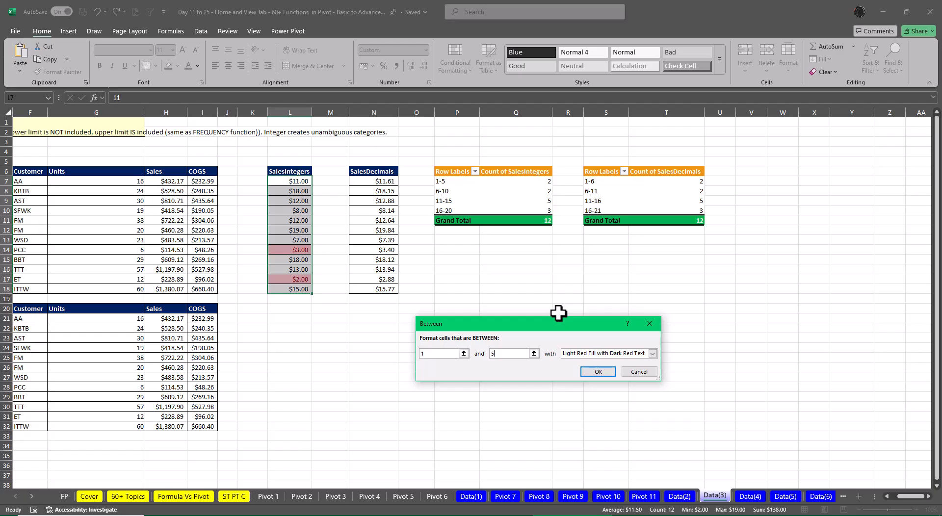
Step: Change the SalesIntegers highlight preview to values between 11 and 15
key("shift+Tab")
type("11")
key("Tab")
type("15")
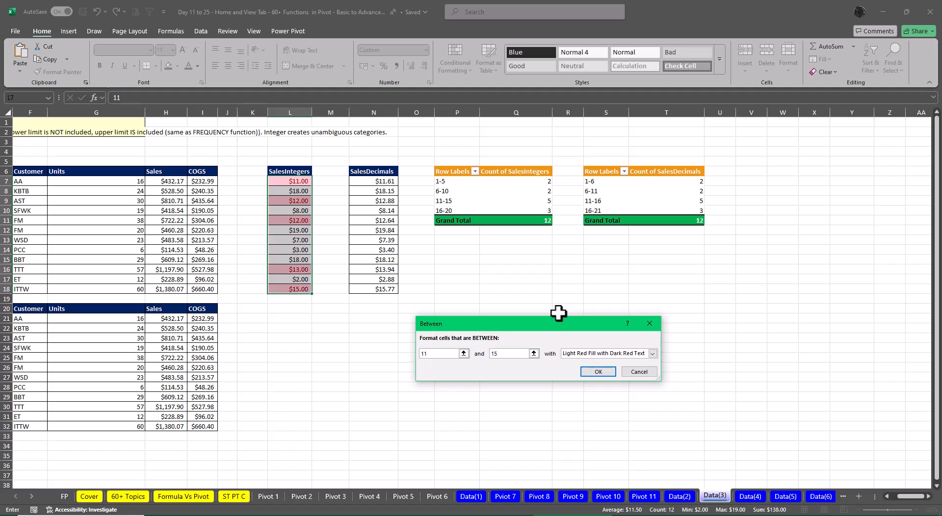
Step: Preview the SalesIntegers highlight for values between 16 and 20, and close the rule without applying it
key("shift+Tab")
type("1")
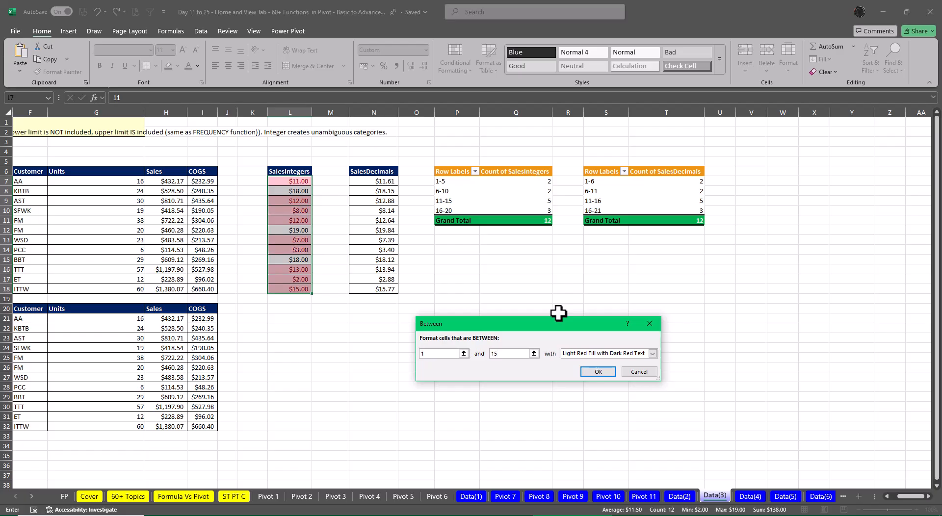
type("6")
key("Tab")
type("20")
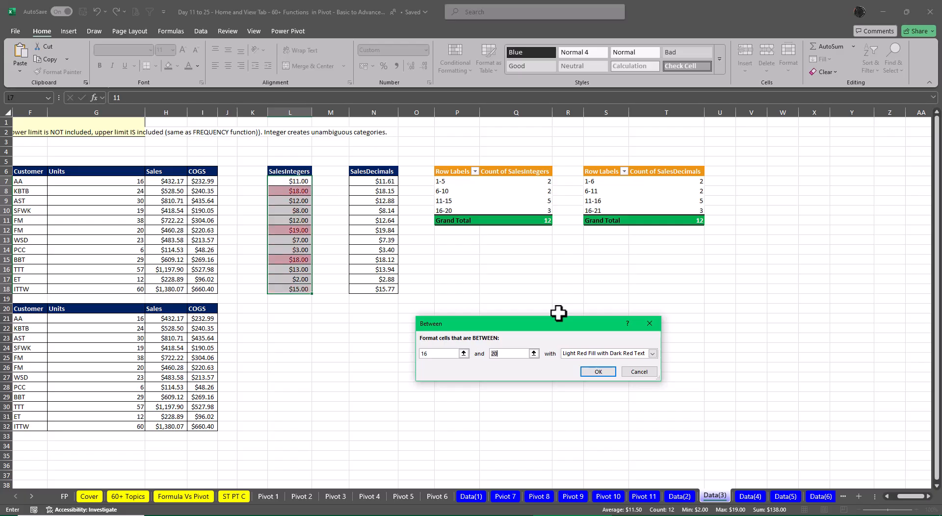
key("BackSpace")
type("1")
type("20")
key("Escape")
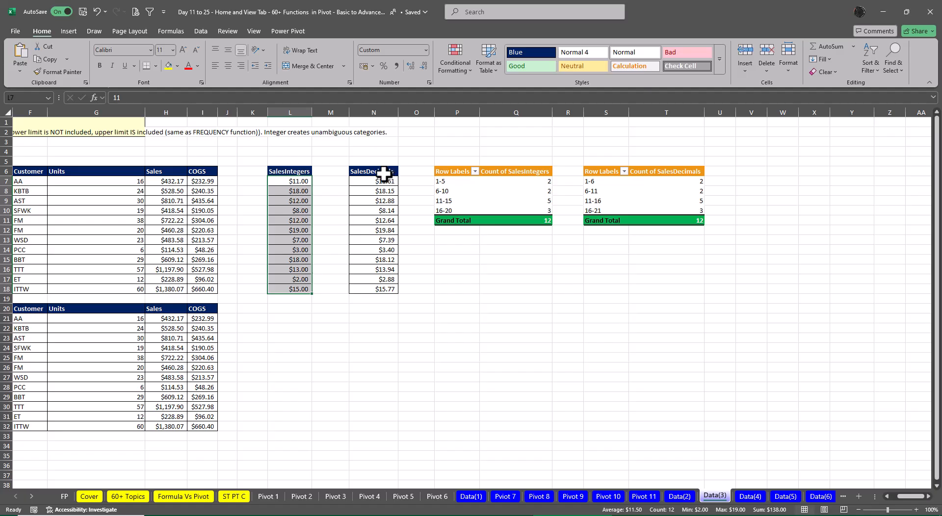
Step: Preview a Between highlight rule on the SalesDecimals values (N7:N18) for the range 1 to 5
left_click_drag(384, 186, 379, 290)
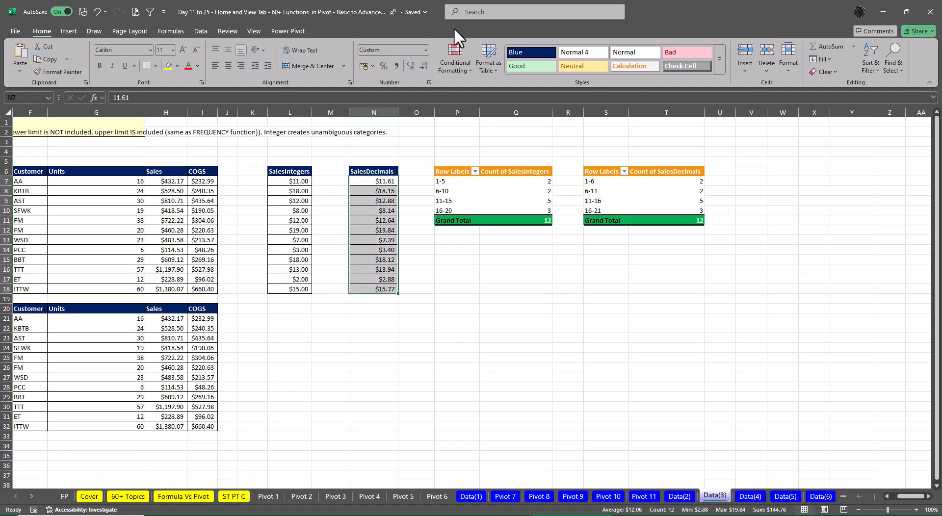
left_click(455, 51)
mouse_move(478, 89)
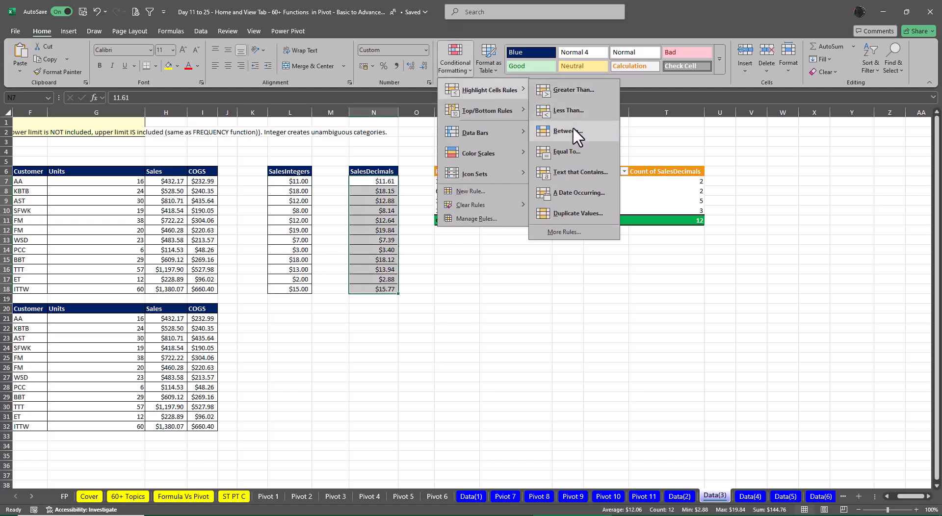
left_click(572, 129)
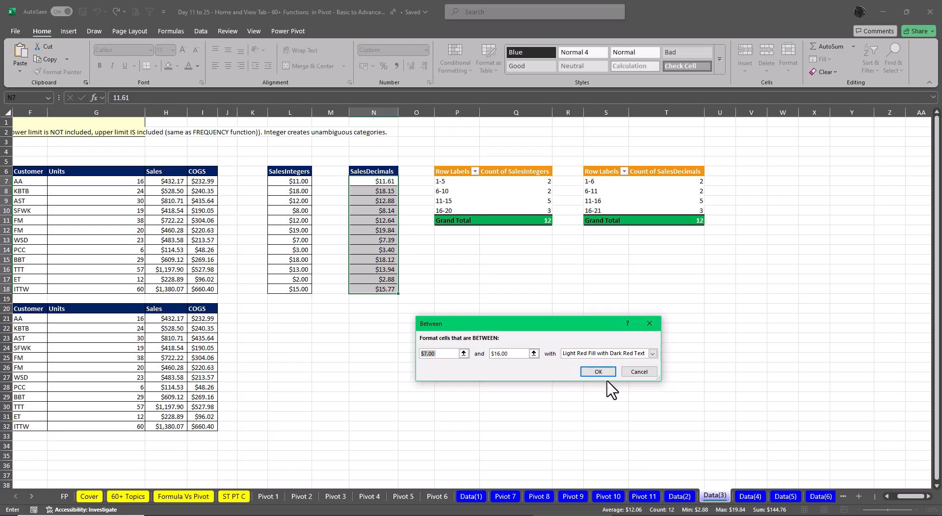
type("1")
key("Tab")
type("5")
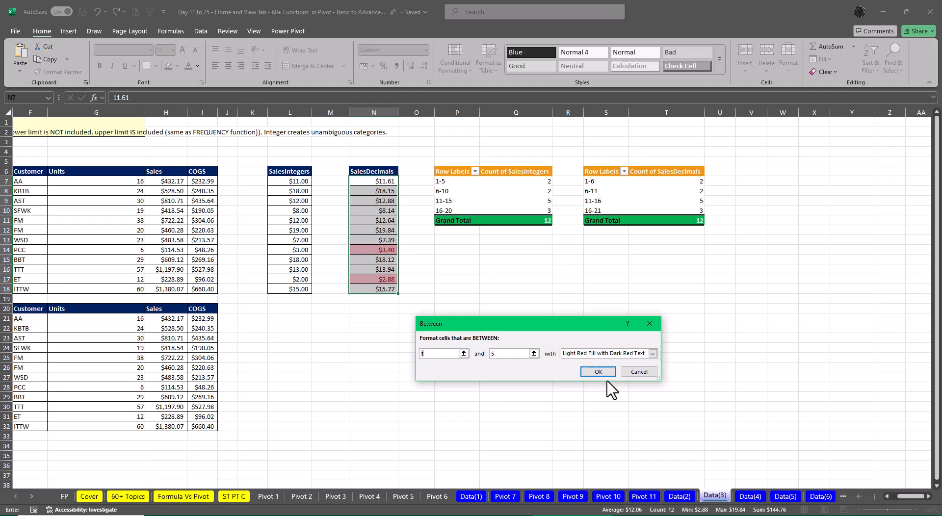
Step: Set the upper limit of the SalesDecimals highlight preview to 6
key("Tab")
type("6")
key("Tab")
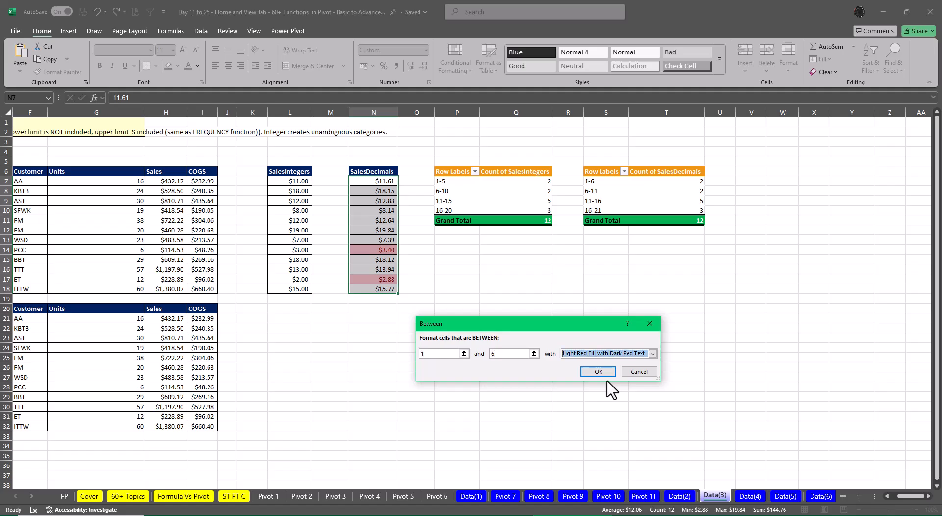
Step: Preview the SalesDecimals highlight for values between 11 and 15, and close the rule without applying it
key("shift+Tab")
key("shift+Tab")
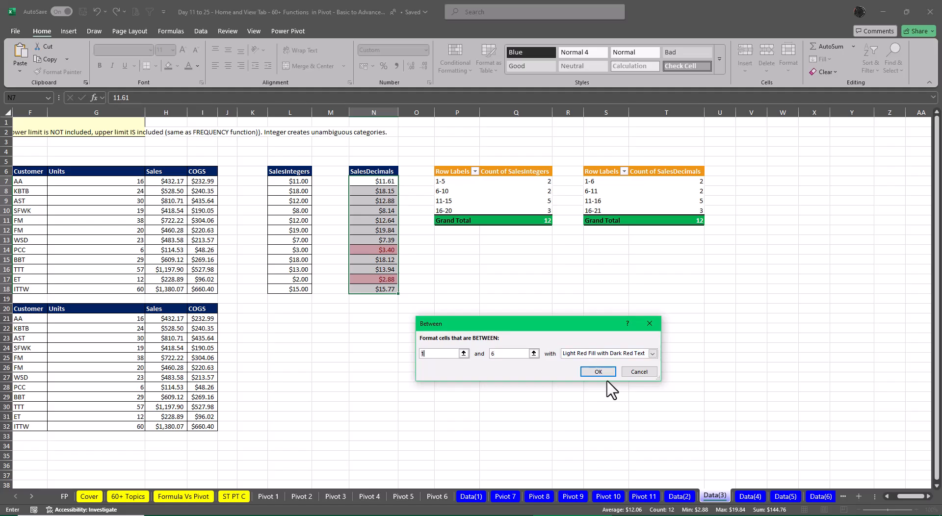
type("11")
key("Tab")
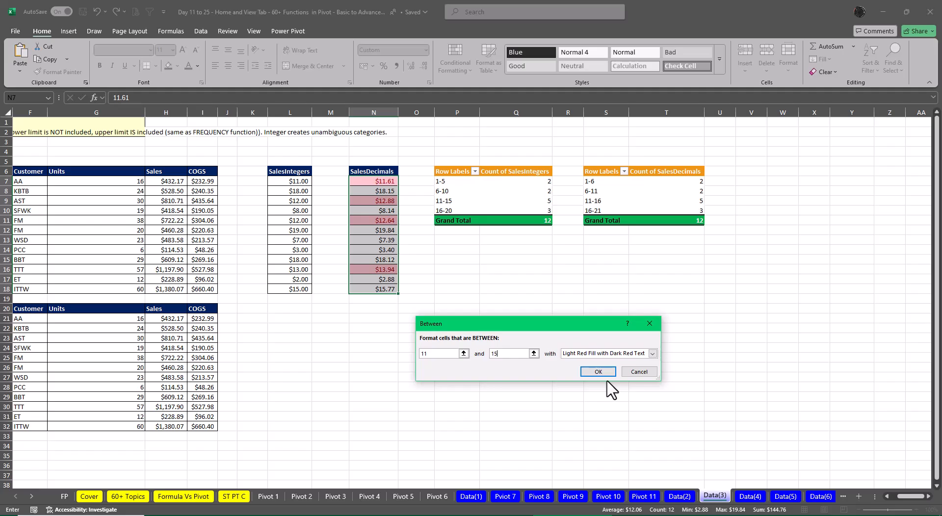
key("Escape")
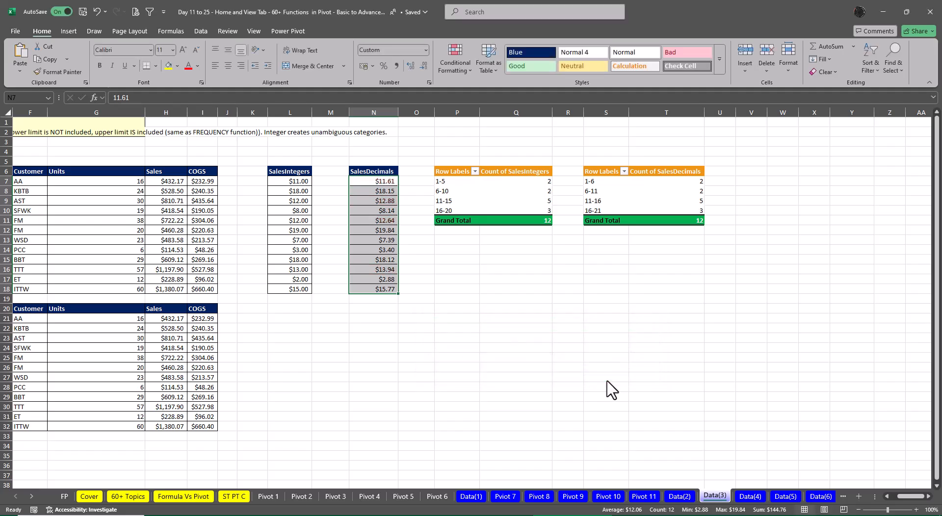
left_click(607, 380)
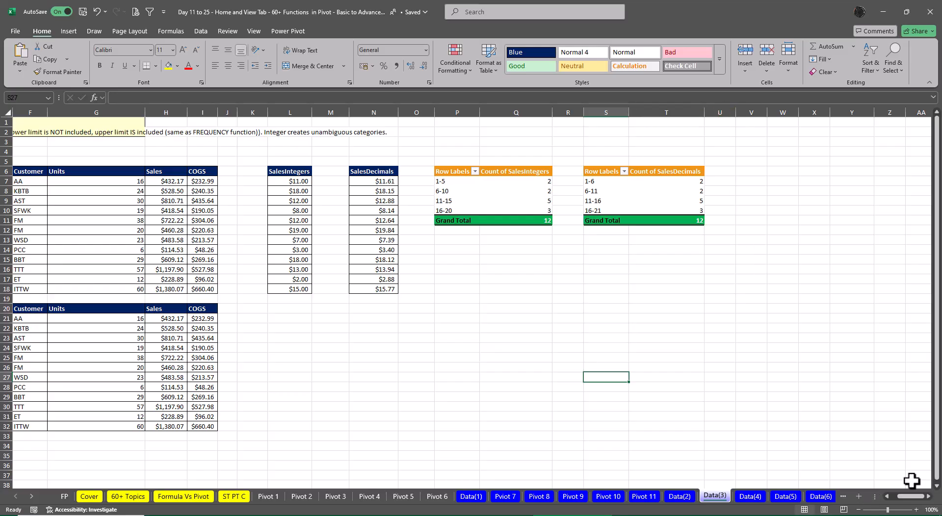
Step: Go to the Data(4) sheet and select the Date header in A9
left_click_drag(912, 497, 894, 500)
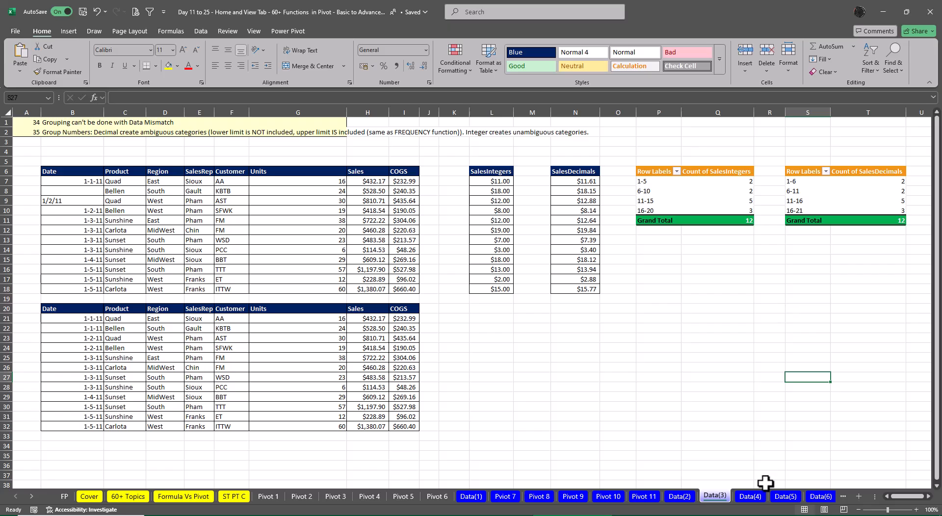
left_click(751, 498)
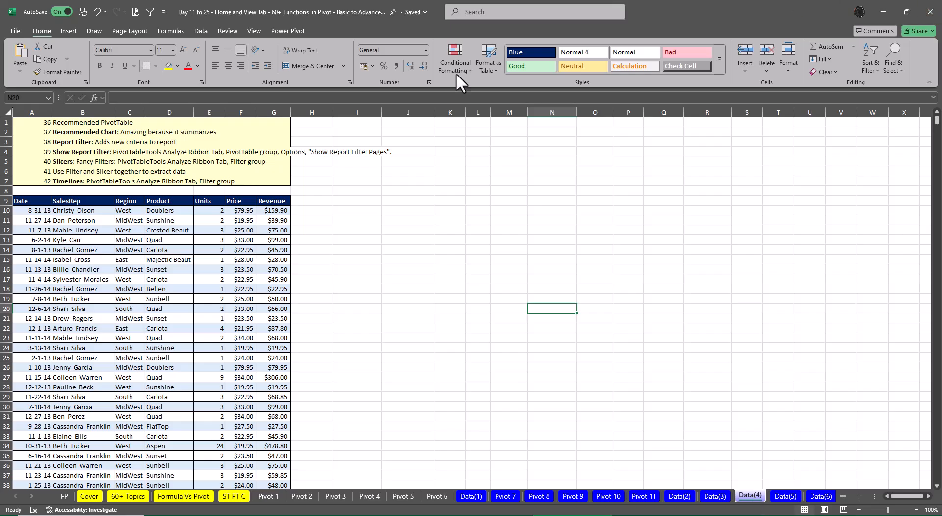
left_click(37, 201)
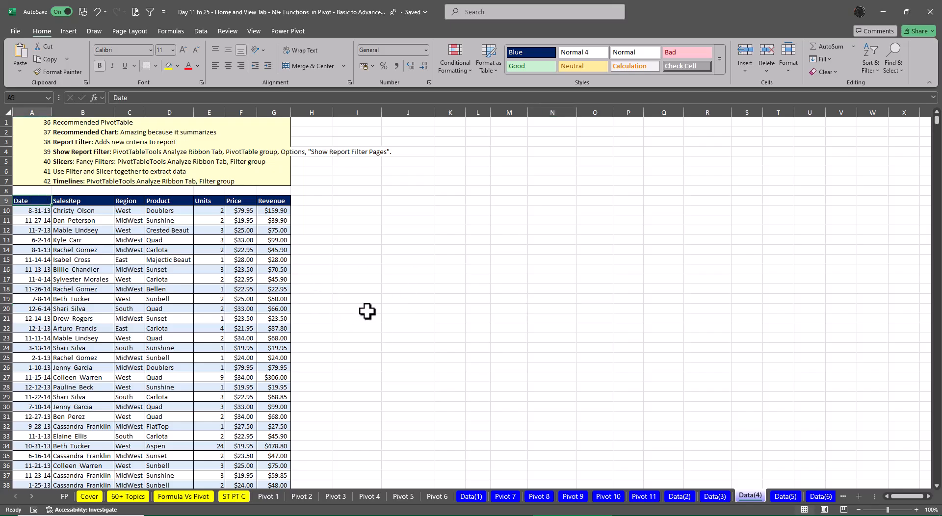
Step: Open the recommended PivotTables for the sales data and preview the price by region, revenue by SalesRep, units and average revenue layouts
left_click(67, 31)
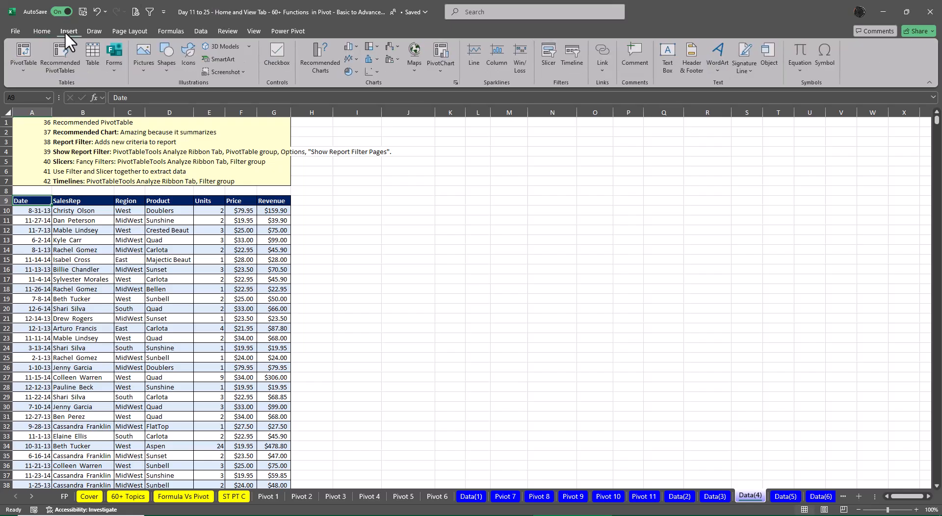
left_click(62, 63)
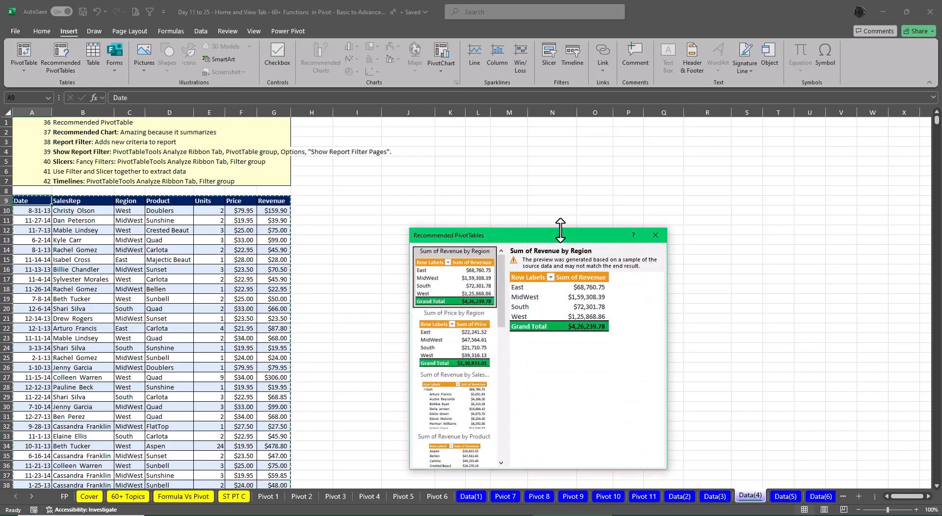
left_click_drag(560, 229, 567, 128)
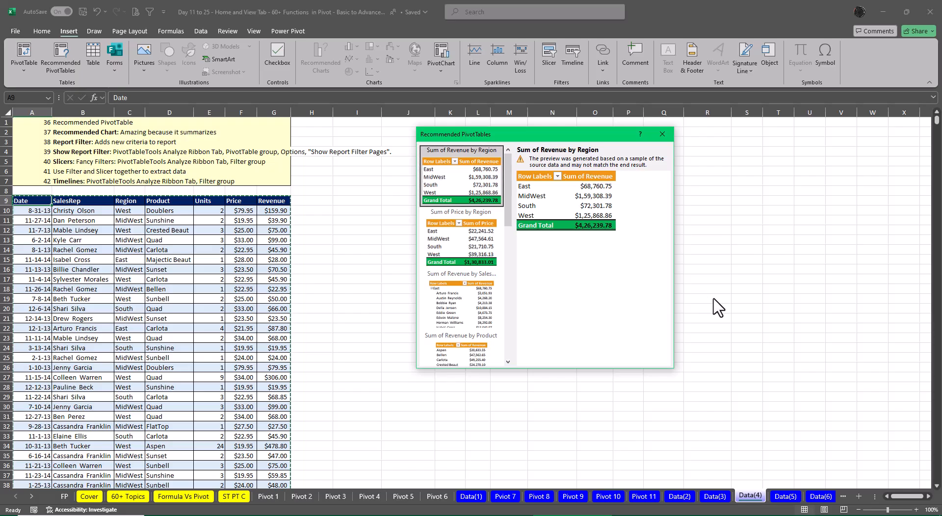
left_click(478, 242)
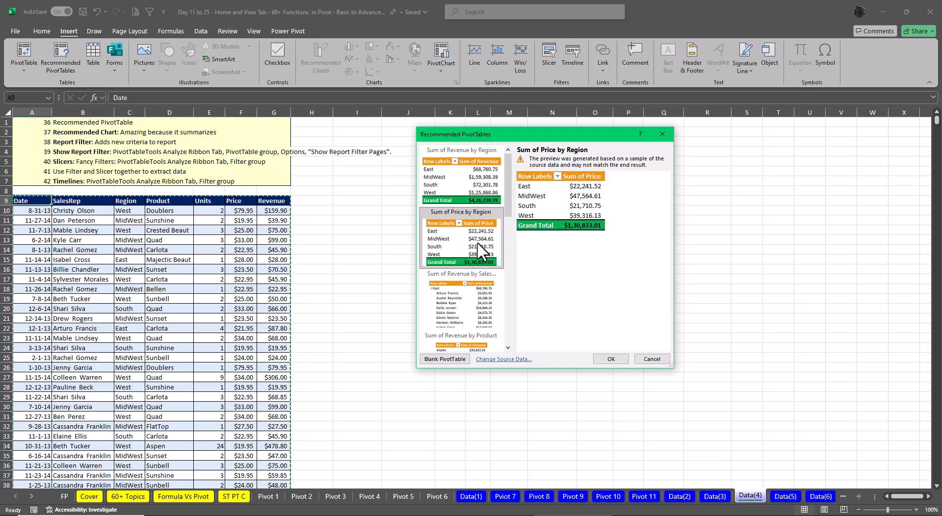
left_click(479, 314)
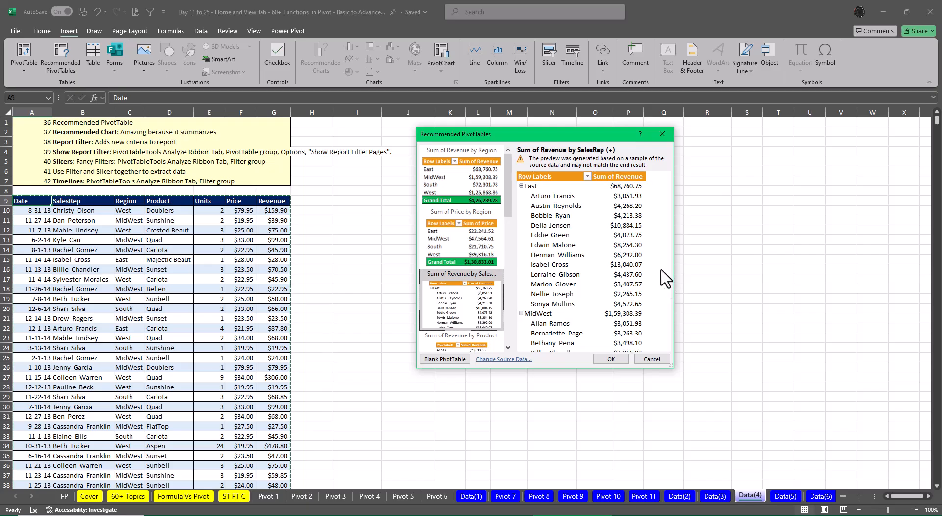
scroll(441, 284, "down", 5)
left_click(460, 201)
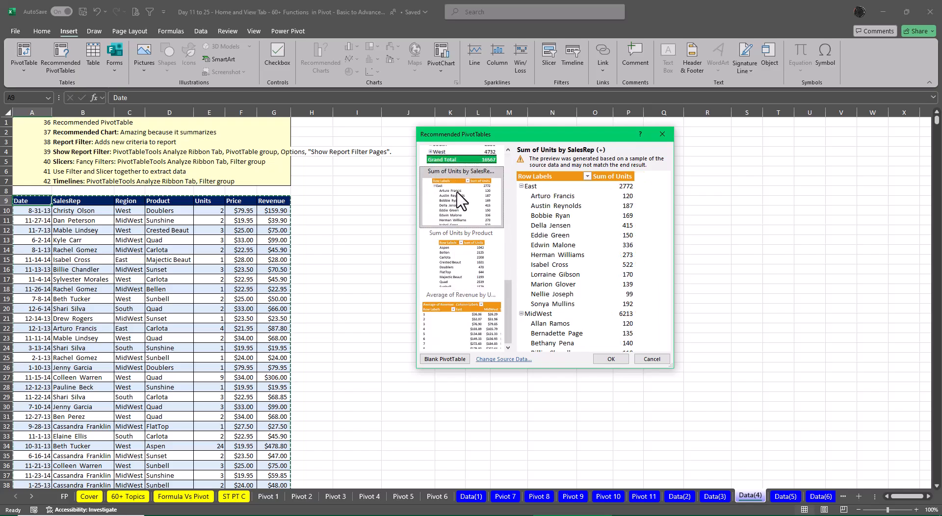
left_click(469, 253)
left_click(469, 336)
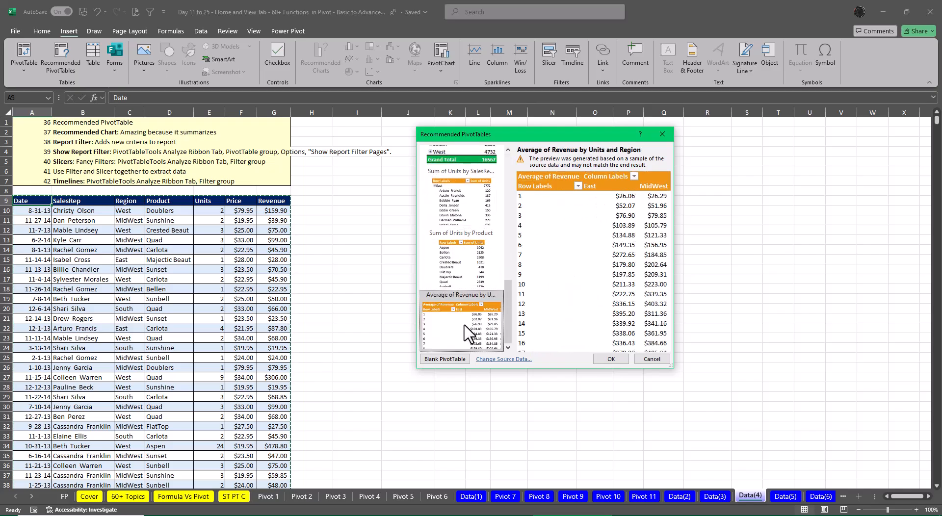
Step: Review the recommended PivotTable layouts again through Average of Revenue by Units and Region, and close without inserting one
left_click_drag(510, 326, 505, 185)
left_click(474, 182)
left_click(469, 225)
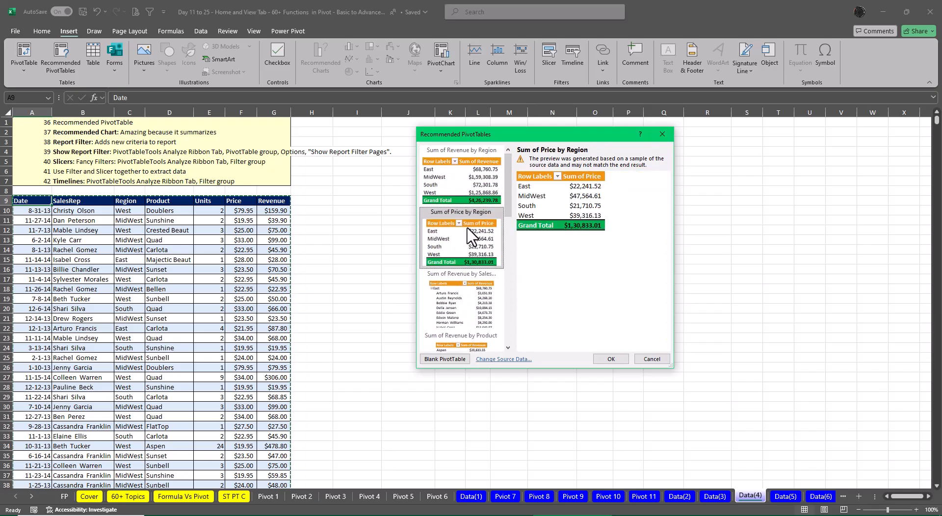
left_click(481, 310)
scroll(483, 311, "down", 5)
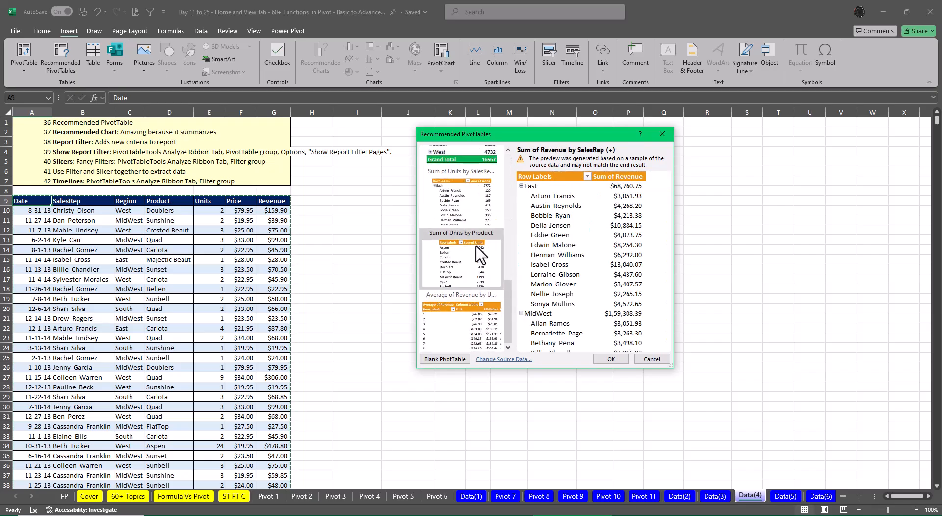
left_click(476, 206)
left_click(487, 257)
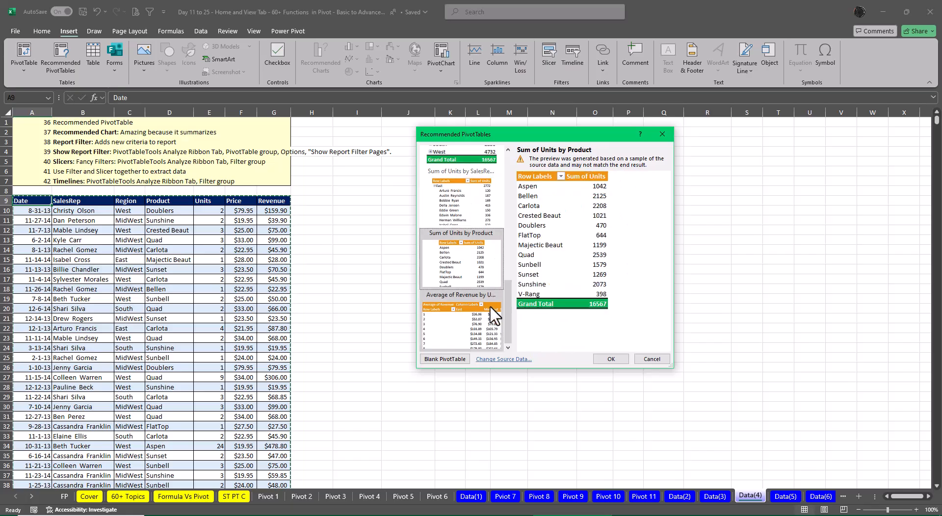
left_click(490, 328)
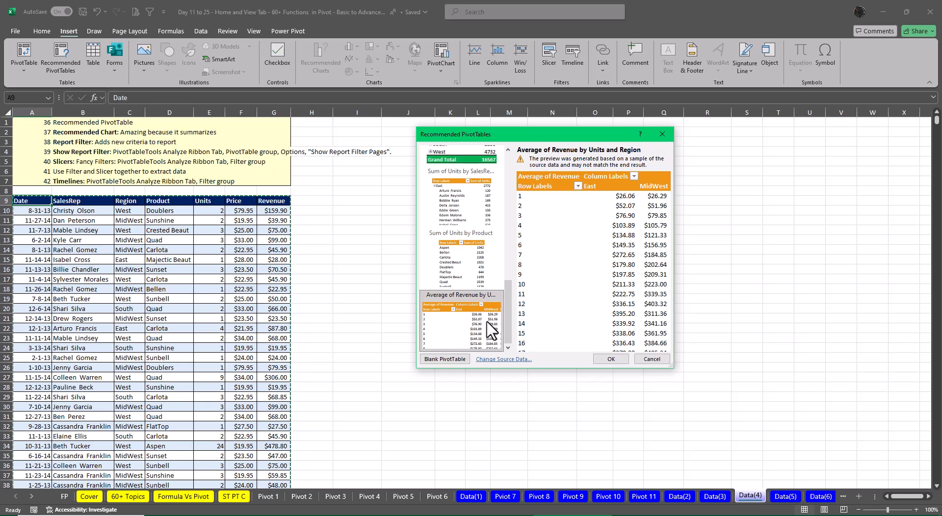
left_click(652, 359)
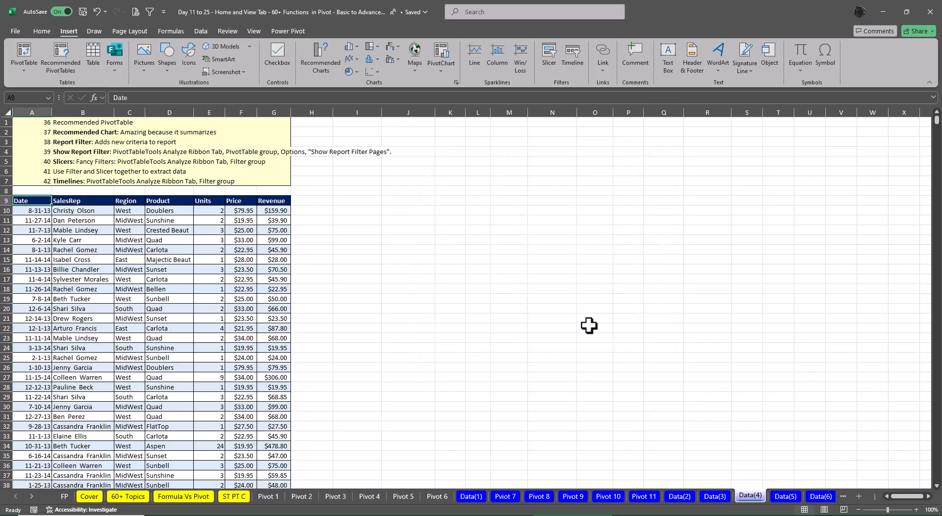
Step: Check the recommended charts and the full chart type list for the sales data, and close without inserting a chart
left_click(325, 51)
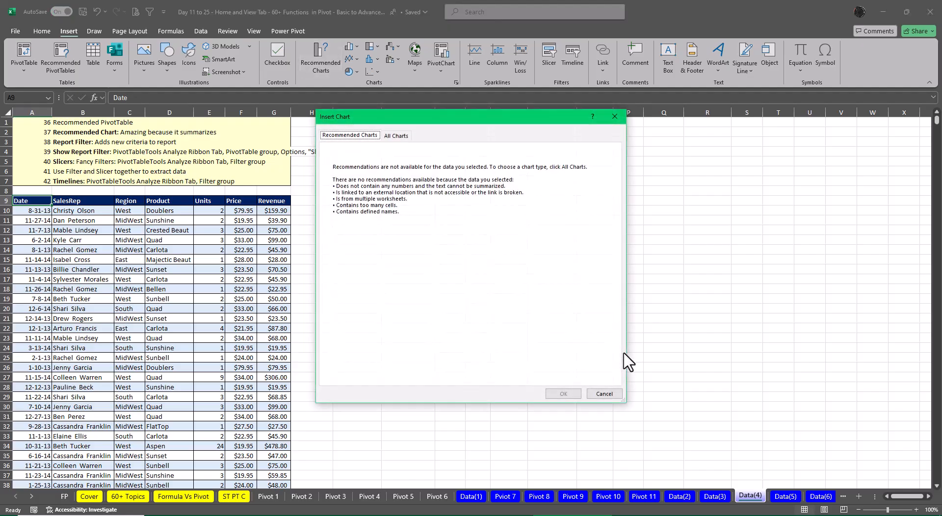
left_click(603, 392)
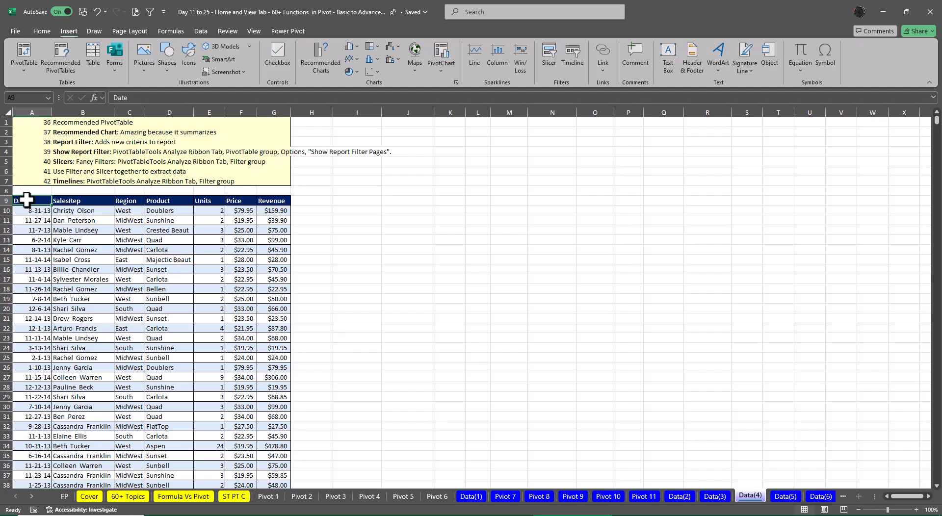
left_click(317, 54)
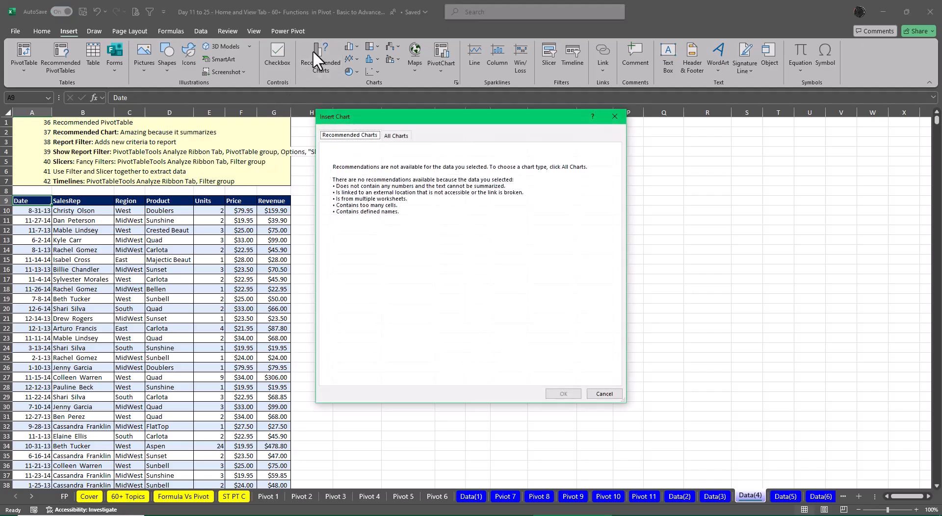
left_click(411, 138)
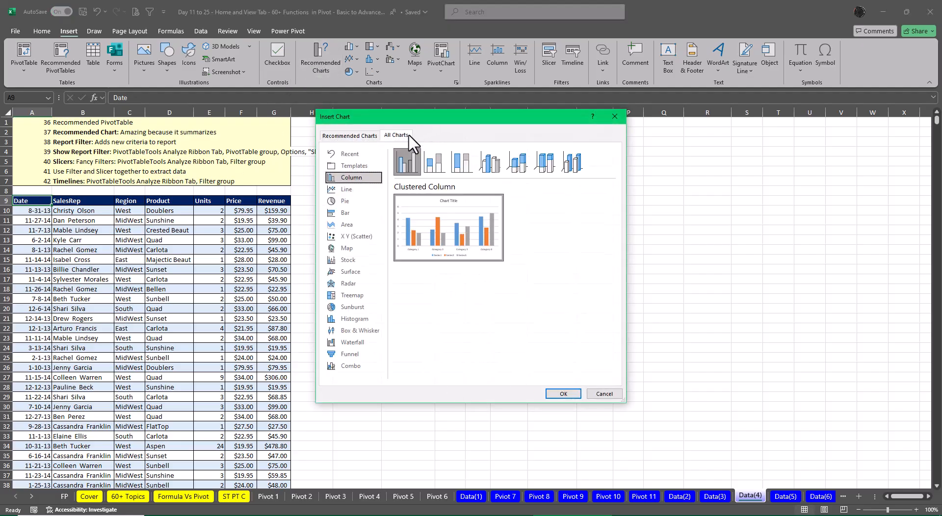
left_click(603, 395)
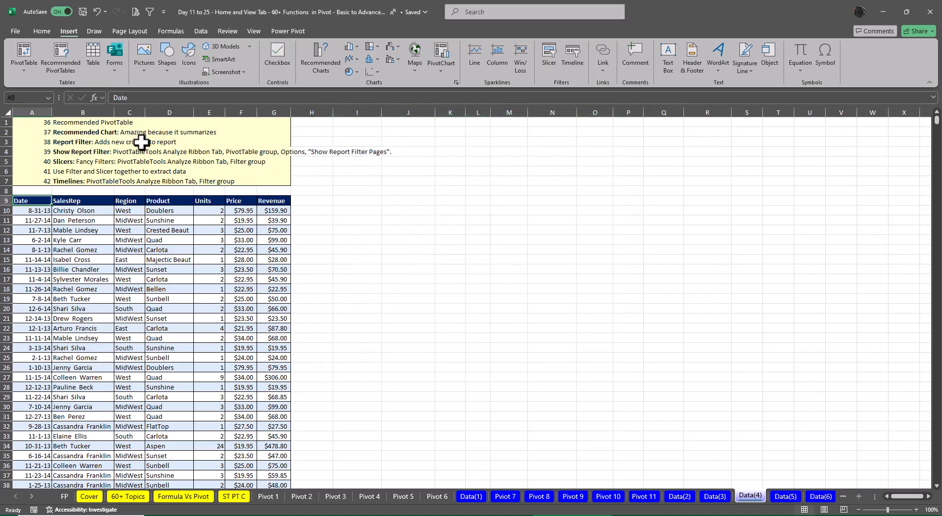
Step: Insert a PivotChart from the range A9:G10009, placed on the existing Data(4) worksheet at J9
left_click(440, 65)
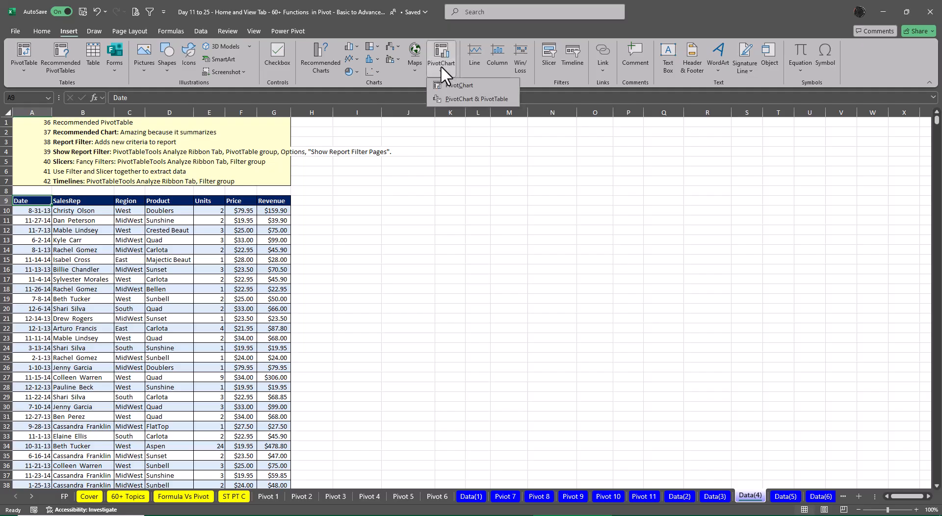
left_click(453, 86)
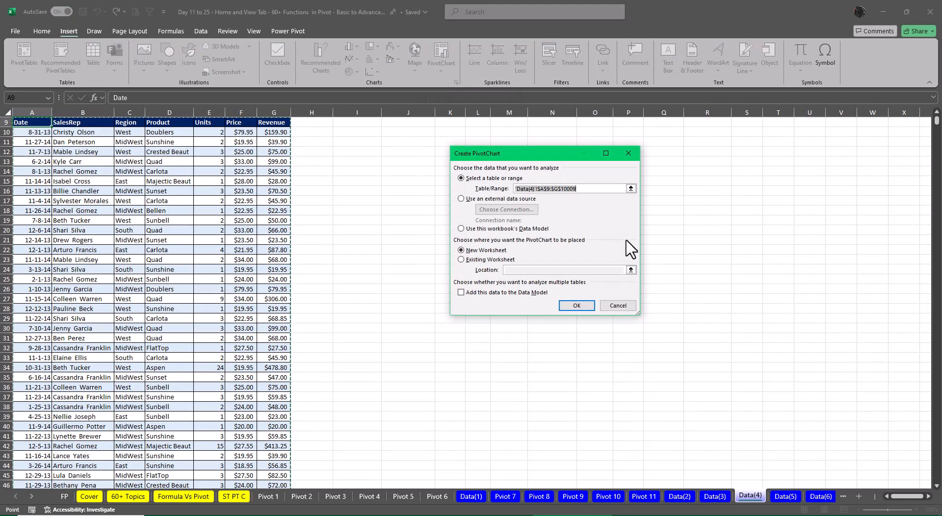
left_click(463, 259)
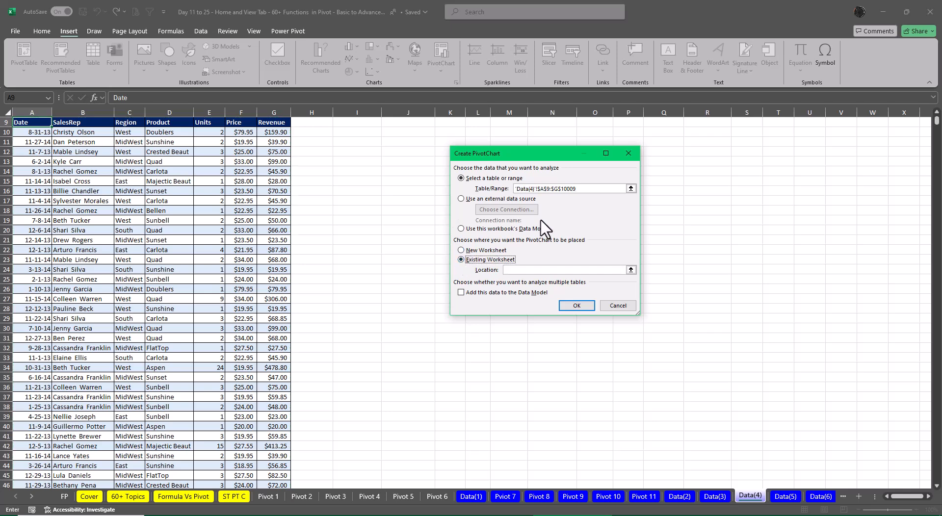
scroll(540, 220, "up", 3)
left_click_drag(507, 155, 614, 168)
left_click(391, 197)
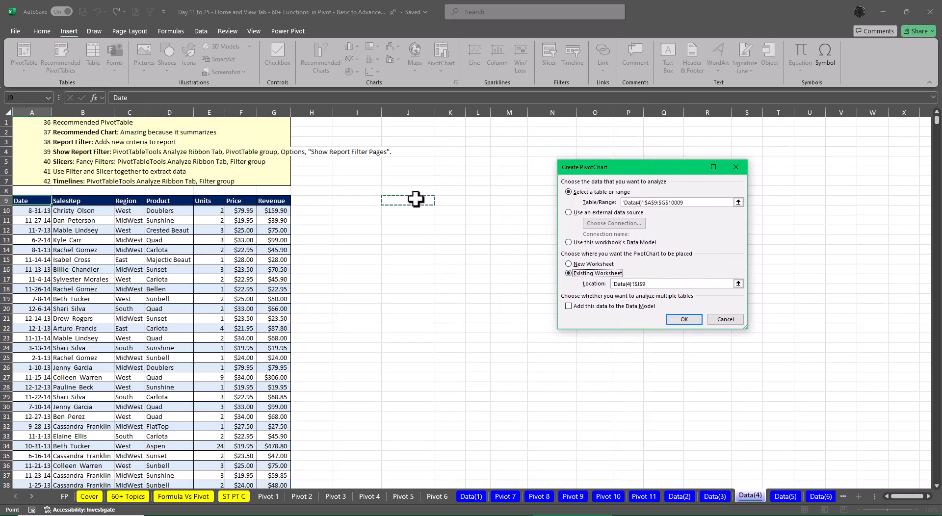
left_click(684, 319)
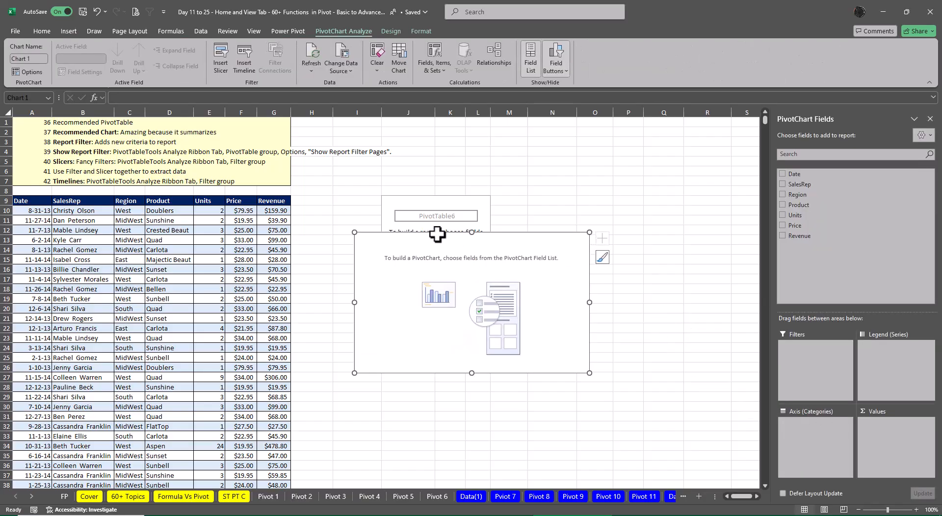
Step: Move the empty PivotChart clear of its PivotTable and add SalesRep as the axis category
left_click_drag(436, 234, 608, 197)
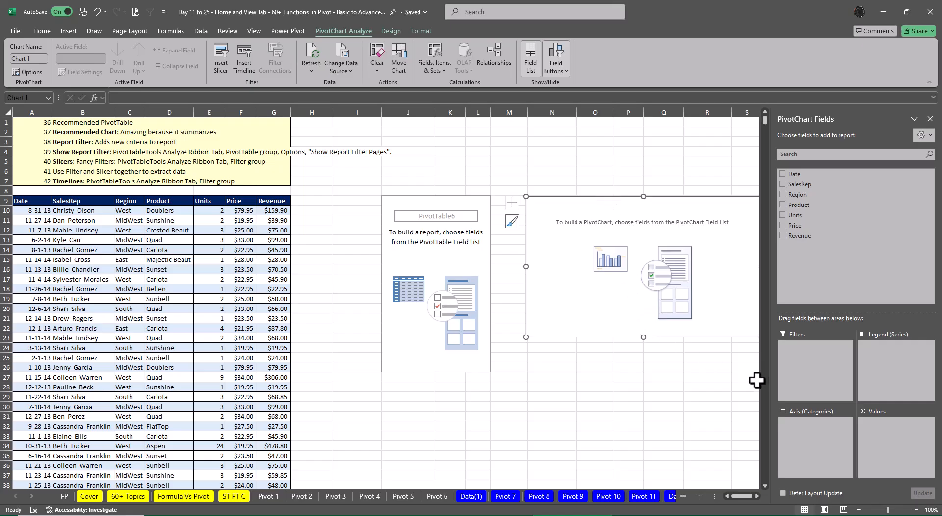
left_click(782, 184)
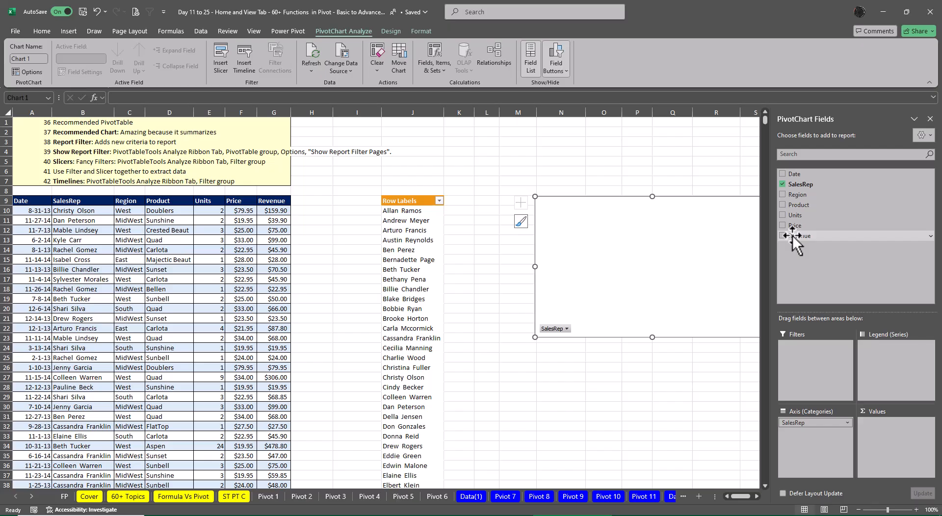
Step: Add a calculated field named Total Cost or COGS to the PivotChart, with the formula Units*Price
left_click(433, 66)
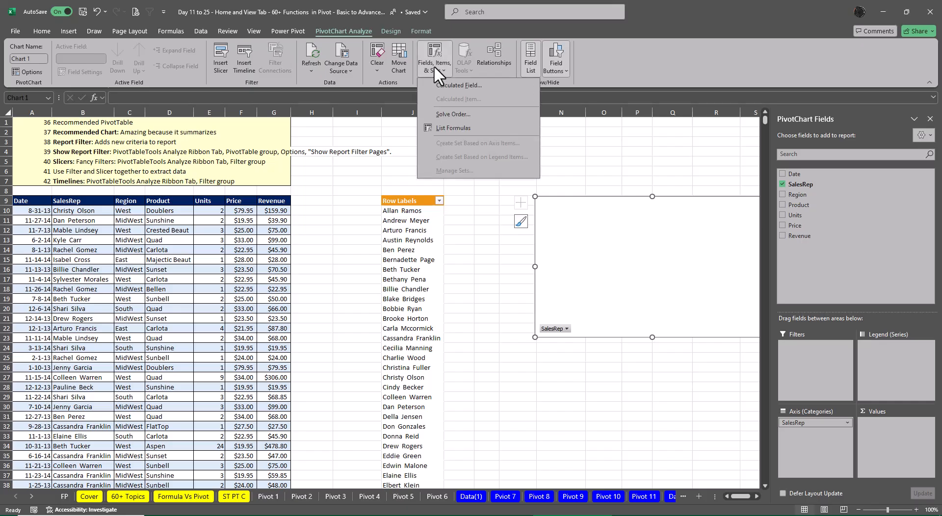
left_click(446, 82)
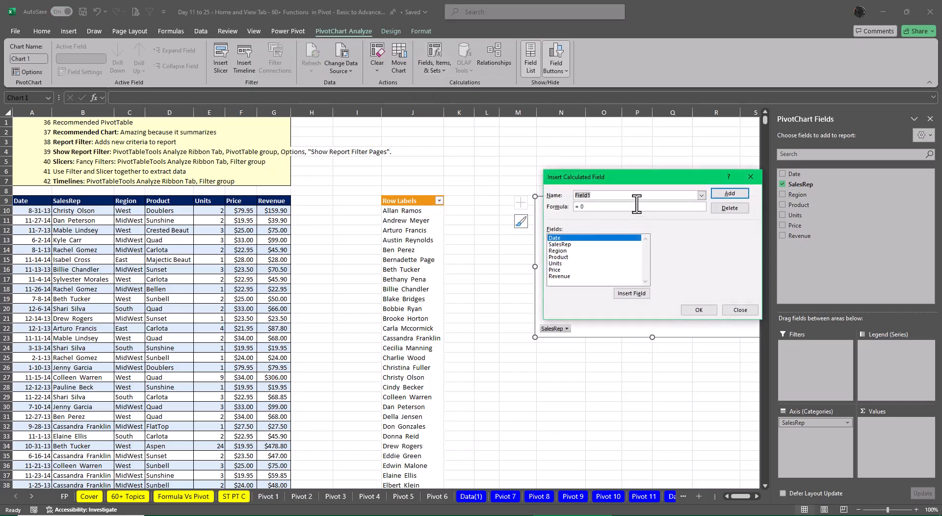
type("Total Cost or COGS")
key("Tab")
key("End")
double_click(572, 264)
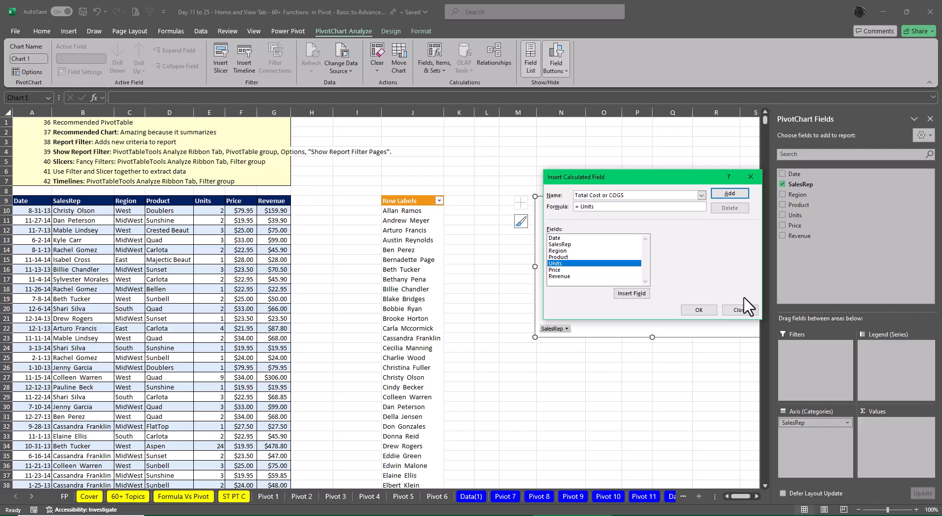
type("*")
double_click(562, 269)
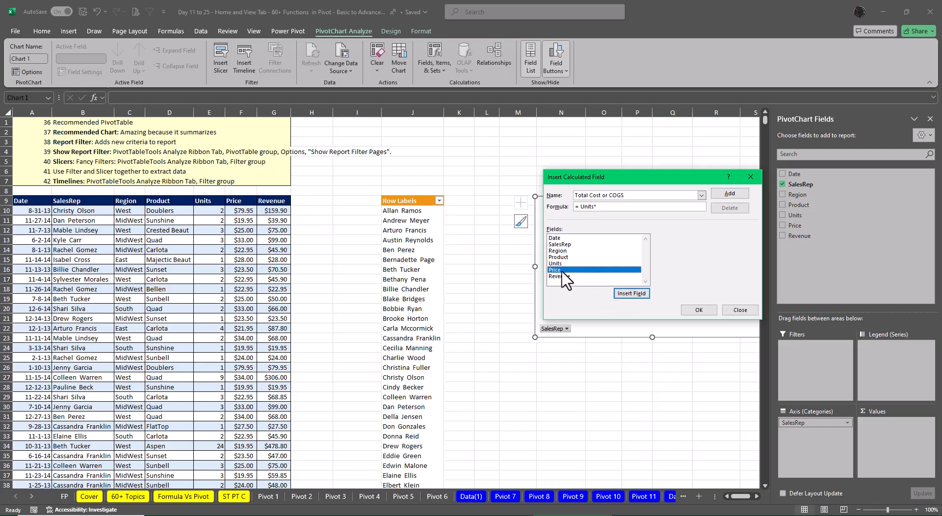
left_click(730, 194)
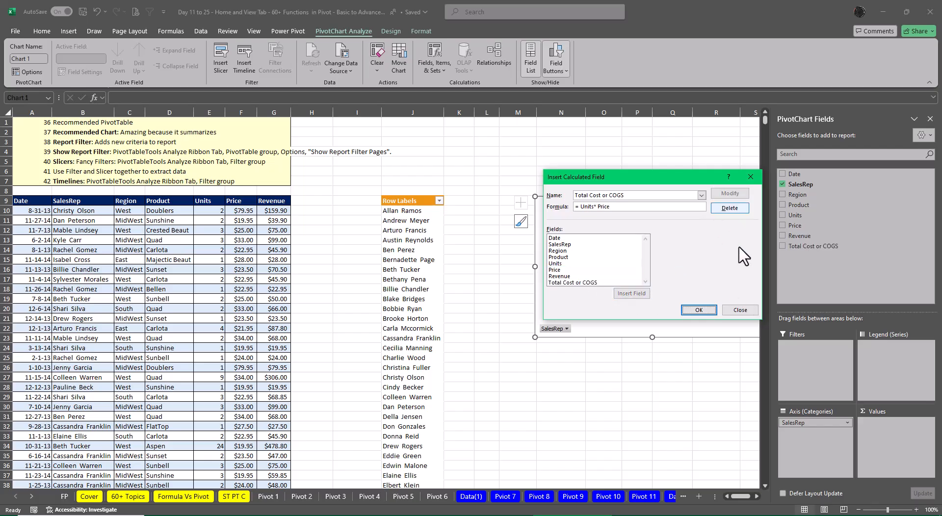
left_click(698, 310)
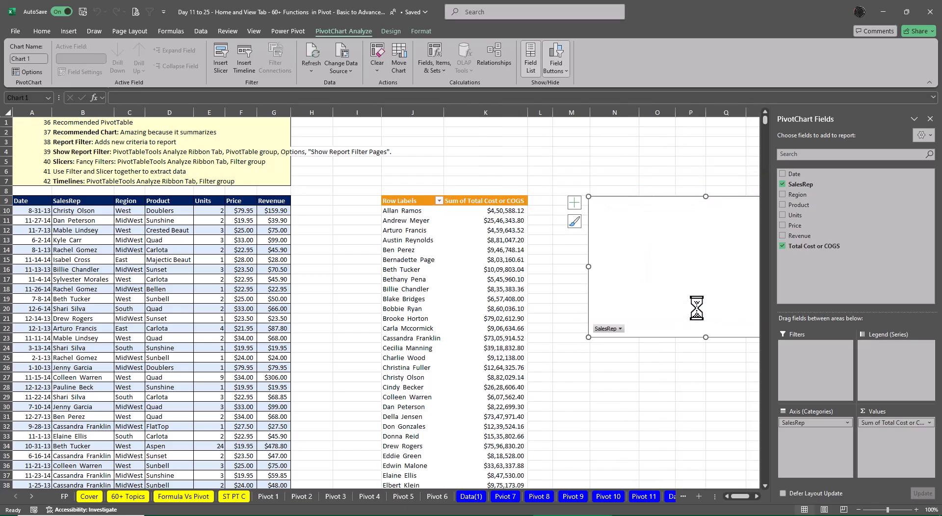
Step: Sort the sales reps by Sum of Total Cost or COGS from largest to smallest
left_click(755, 496)
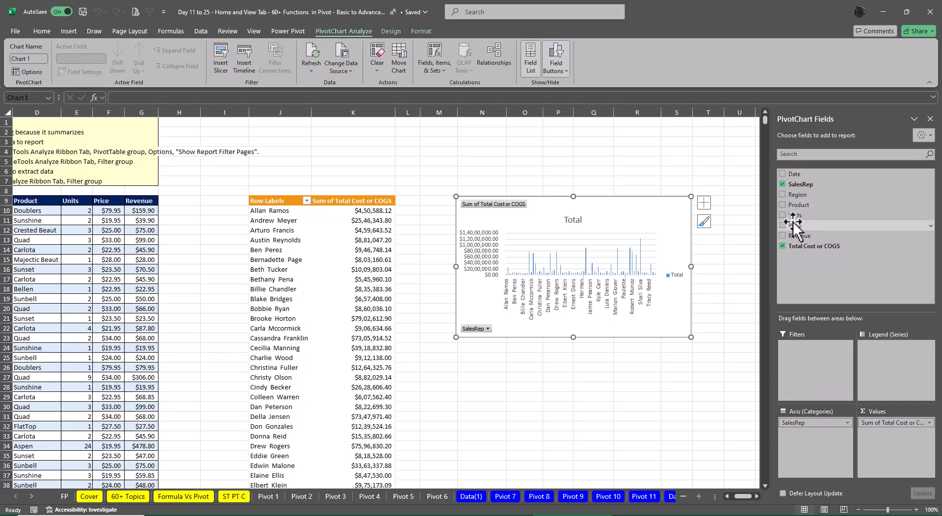
right_click(373, 211)
mouse_move(485, 312)
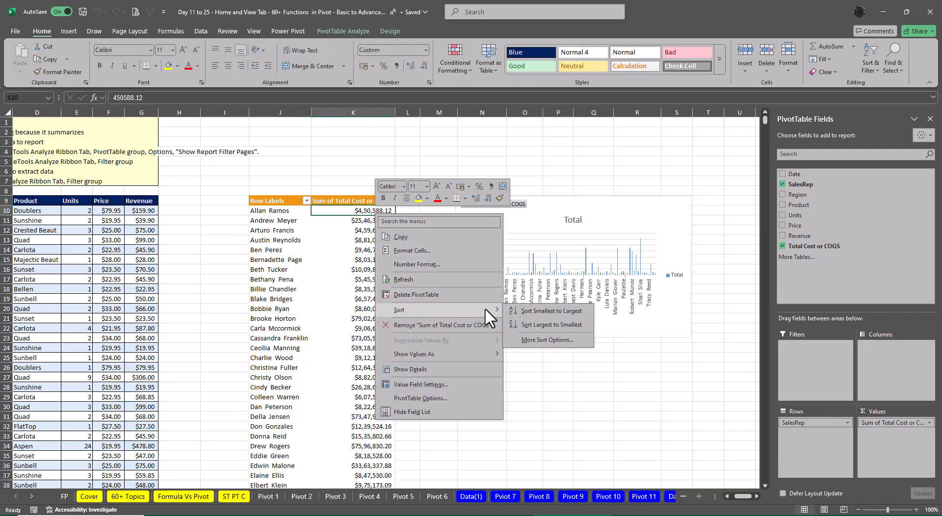
left_click(527, 326)
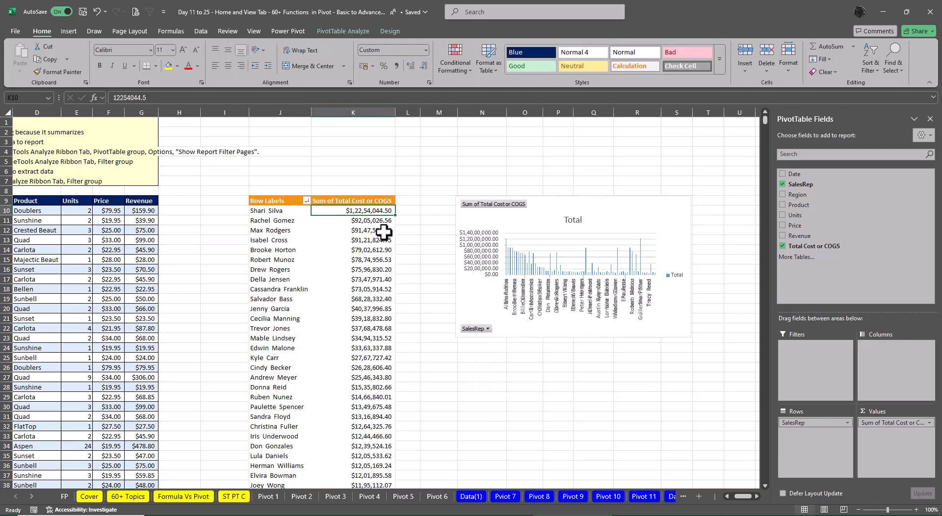
Step: Filter SalesRep to the top 5 items by Sum of Total Cost or COGS
left_click(306, 201)
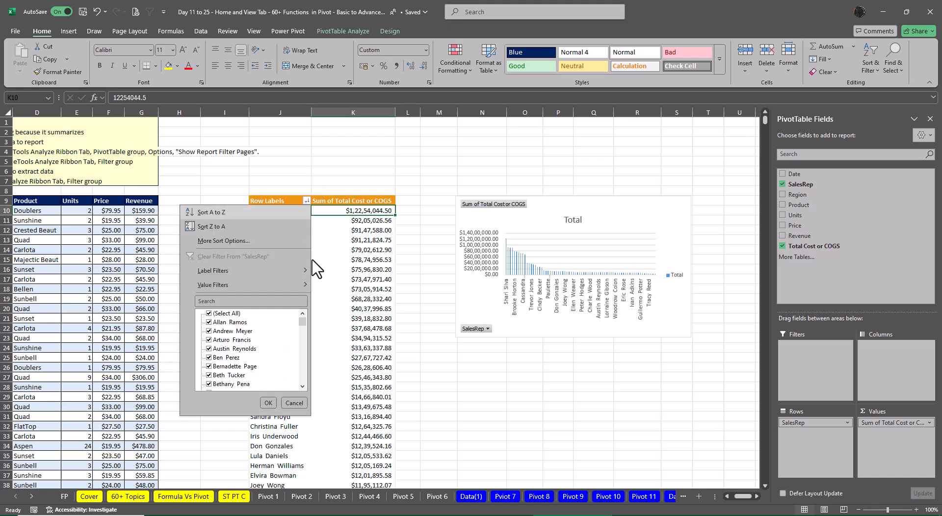
mouse_move(304, 289)
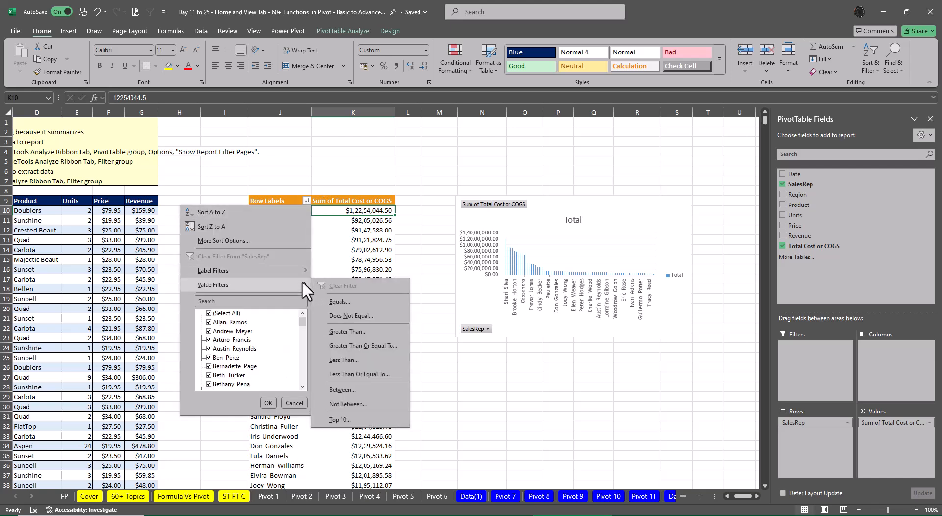
left_click(374, 424)
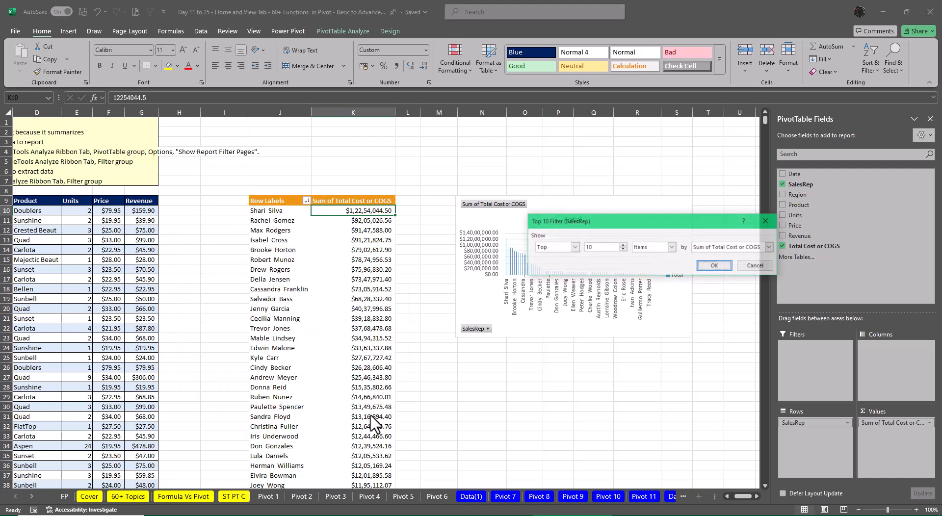
left_click(622, 250)
left_click(623, 250)
left_click(623, 249)
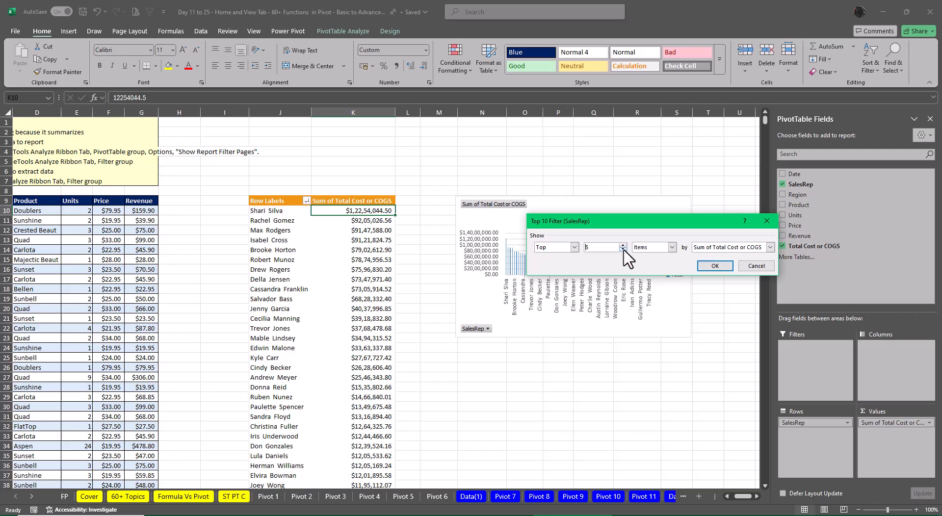
left_click(714, 265)
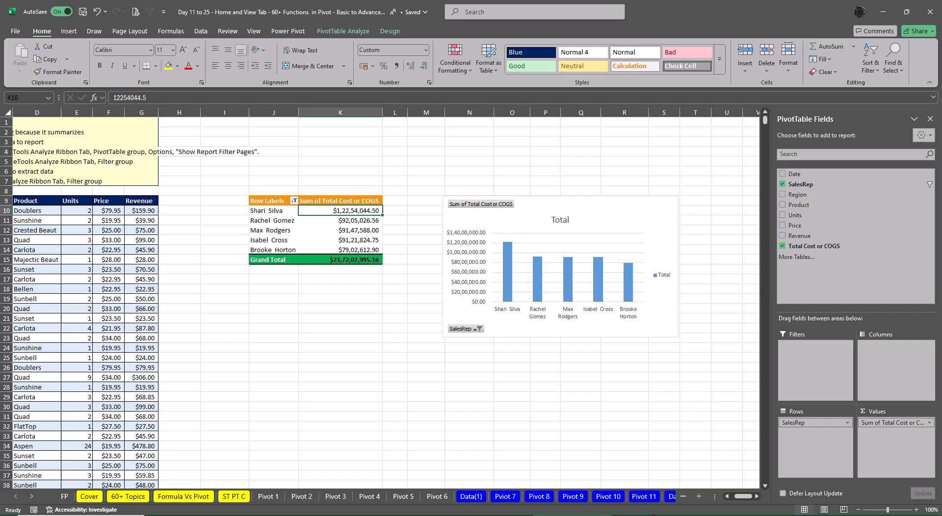
Step: Replace SalesRep with Region as the row field and sort the regions by total cost from largest to smallest
left_click(782, 184)
left_click(782, 194)
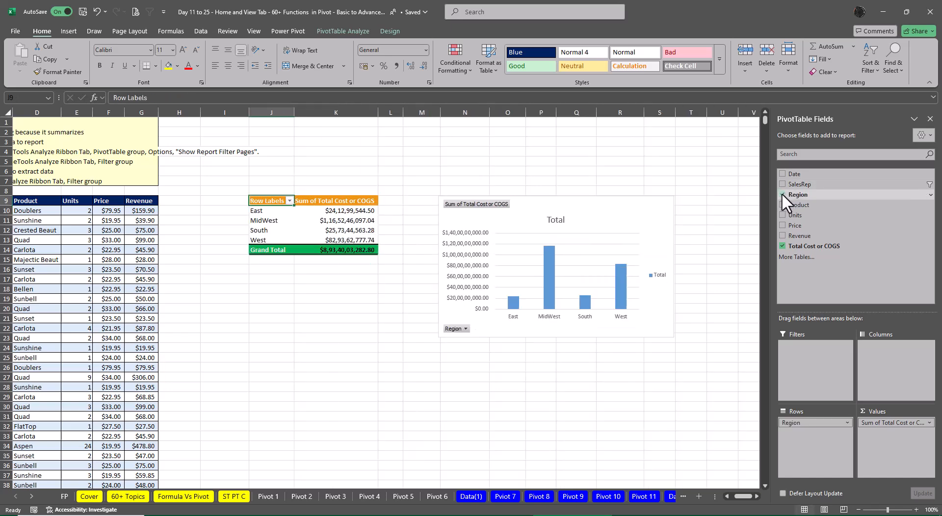
right_click(352, 221)
mouse_move(413, 319)
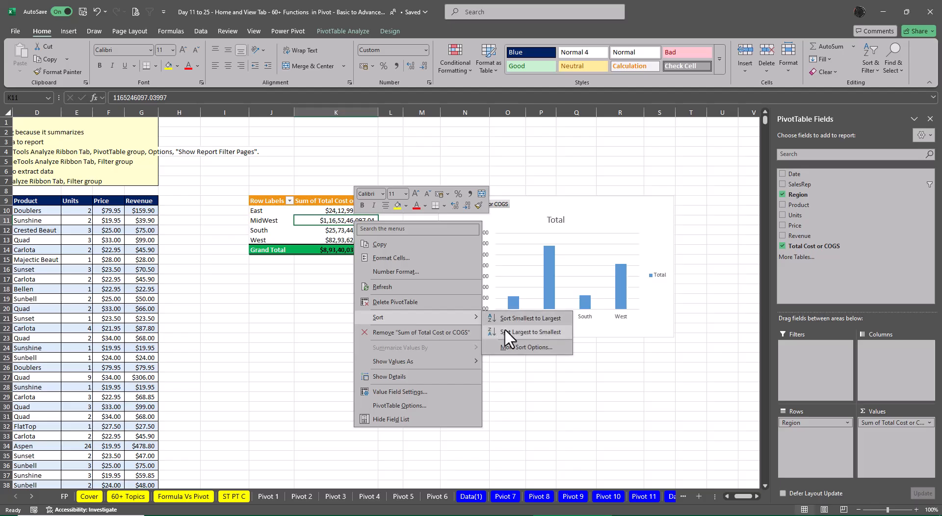
left_click(498, 339)
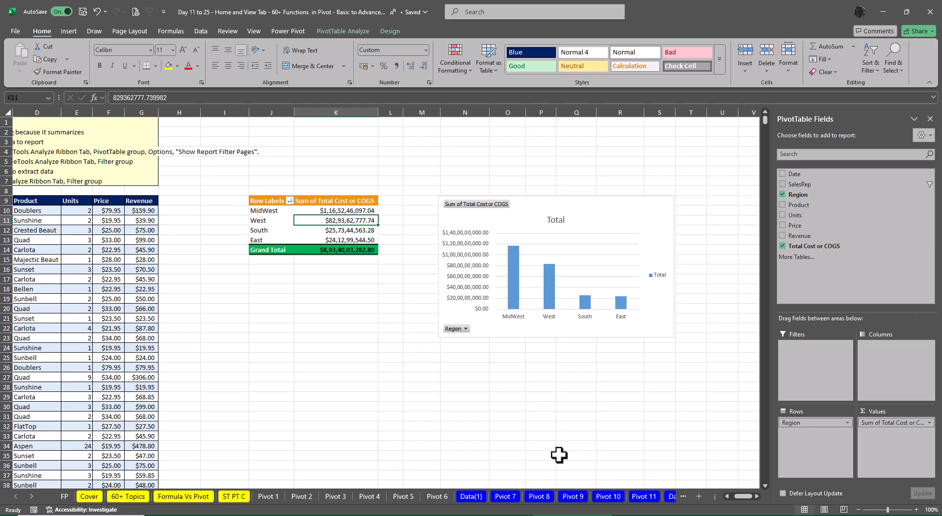
Step: Select the Date header in cell A9 of the source sales data
key("Up")
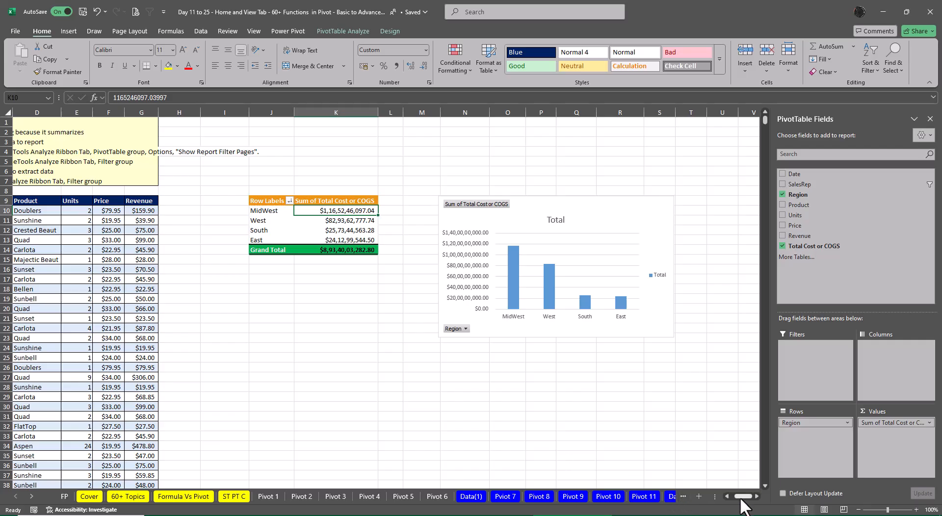
left_click_drag(739, 497, 725, 497)
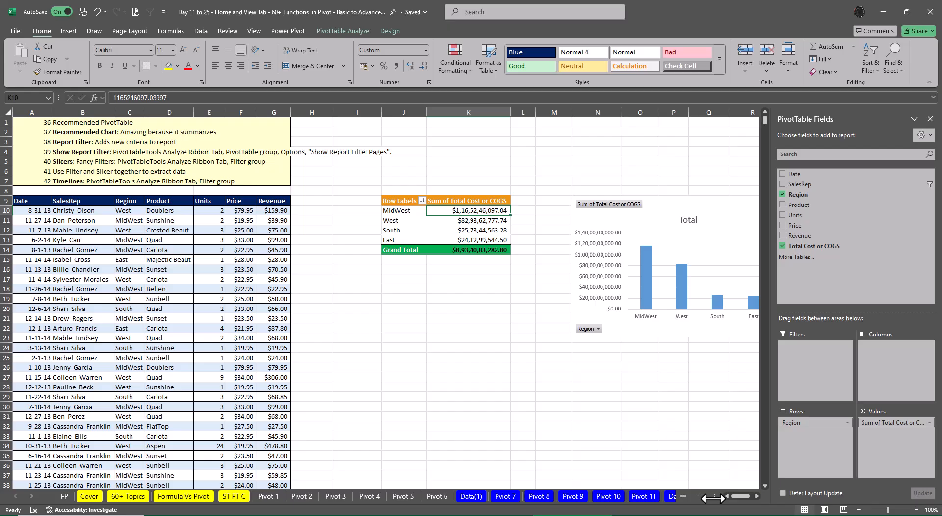
left_click(37, 201)
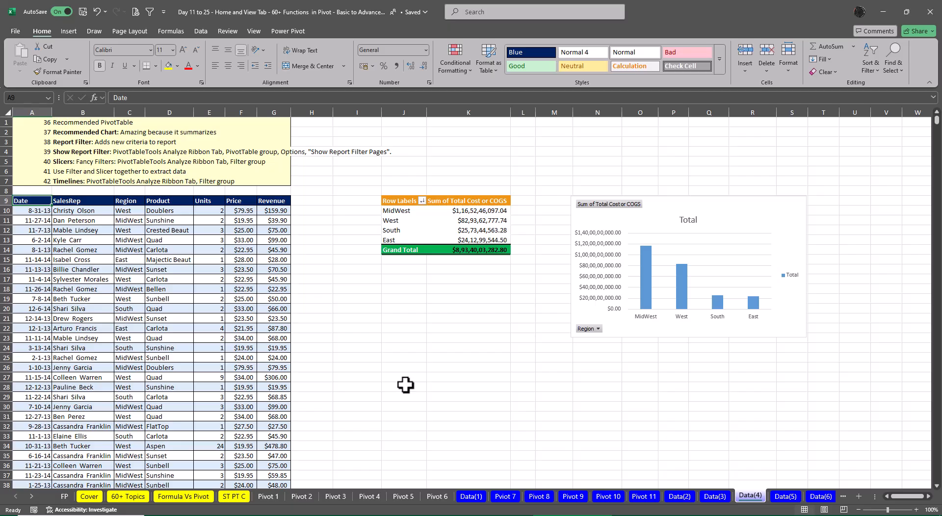
key("alt+n")
key("v")
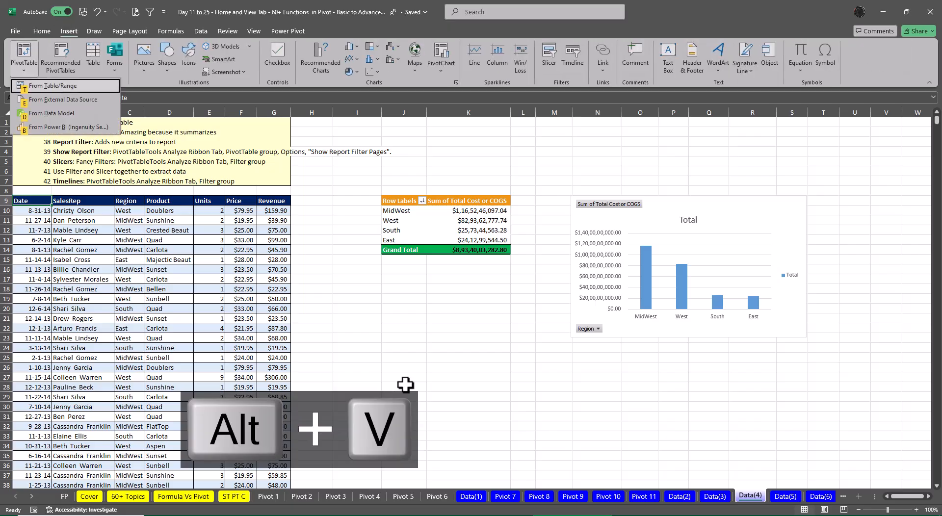
key("Escape")
key("Escape")
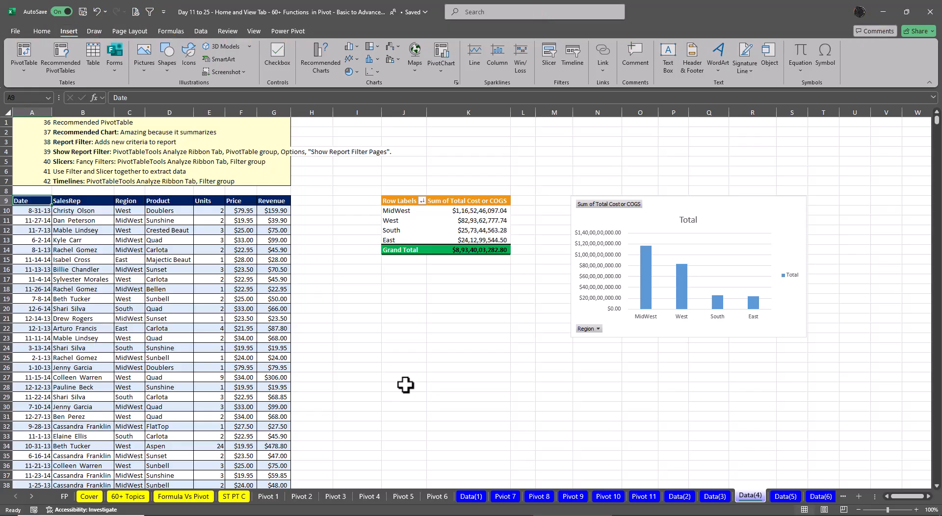
Step: Insert a combined PivotChart and PivotTable from the range A9:G10009, placed on the existing Data(4) worksheet at J27
key("alt")
key("n")
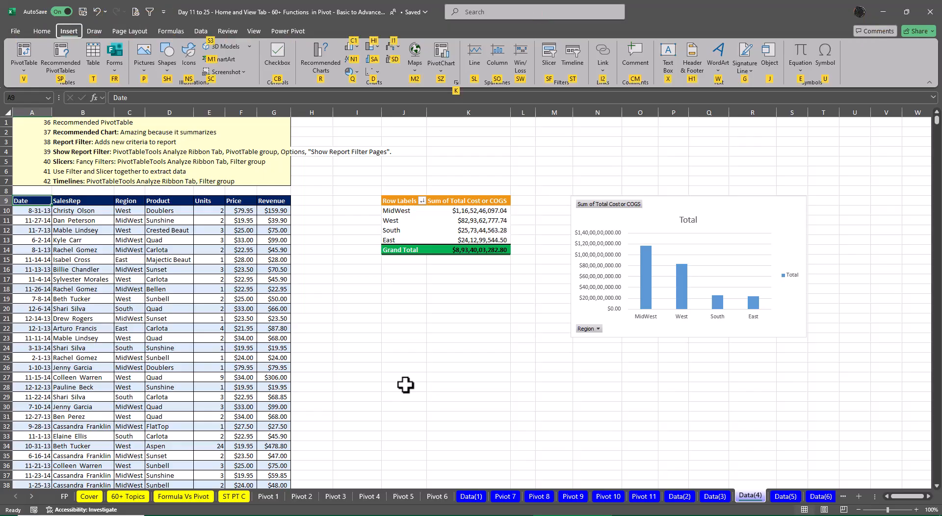
key("s")
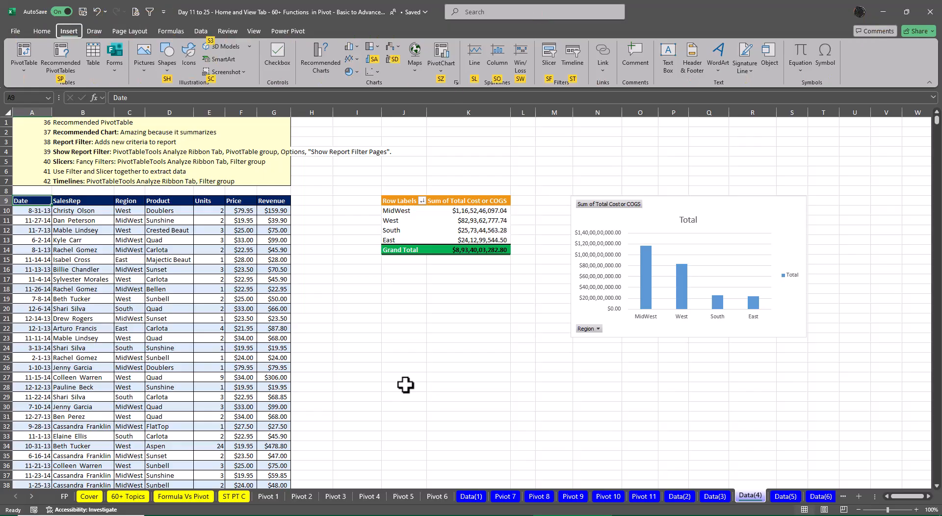
key("z")
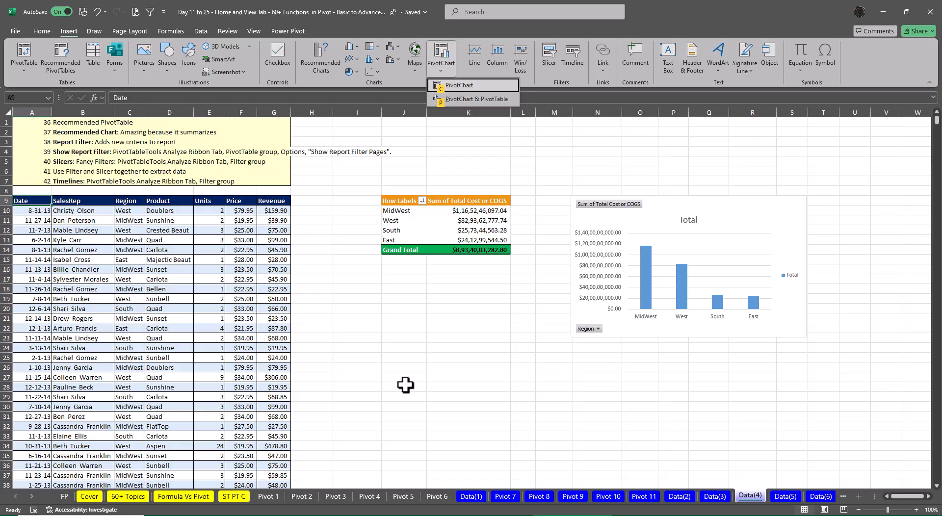
key("p")
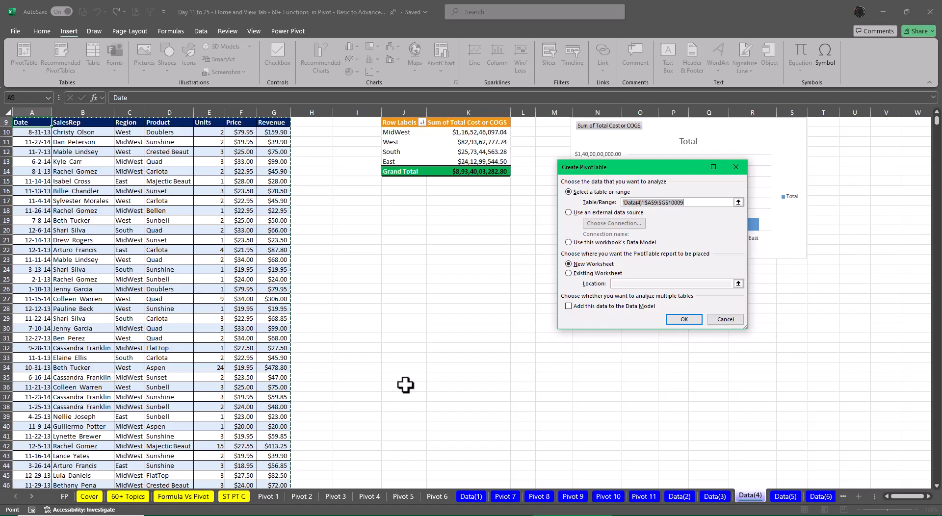
left_click(569, 274)
left_click(738, 284)
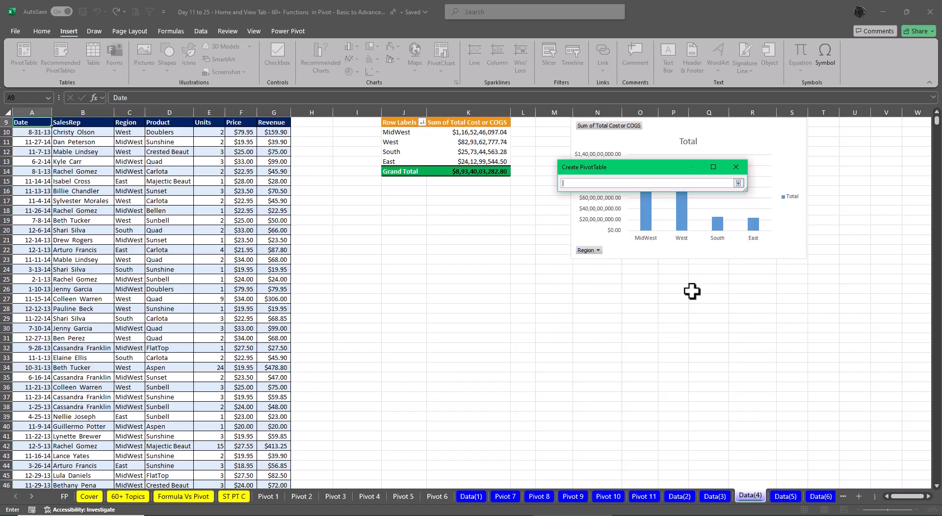
left_click(404, 297)
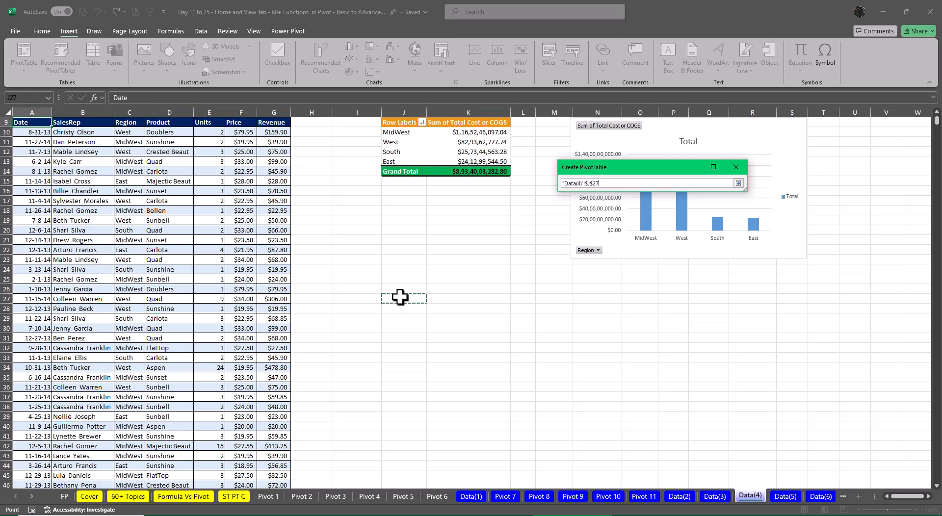
left_click(737, 183)
left_click(681, 321)
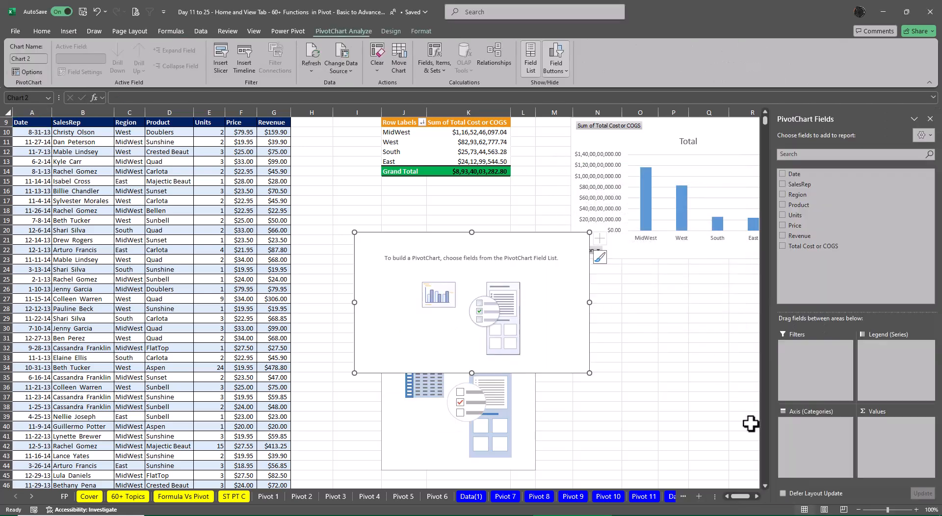
Step: Move the new empty PivotChart beside its PivotTable, below the first chart, and add Region as the PivotTable's row field
left_click(757, 496)
left_click(757, 496)
left_click_drag(372, 373, 588, 438)
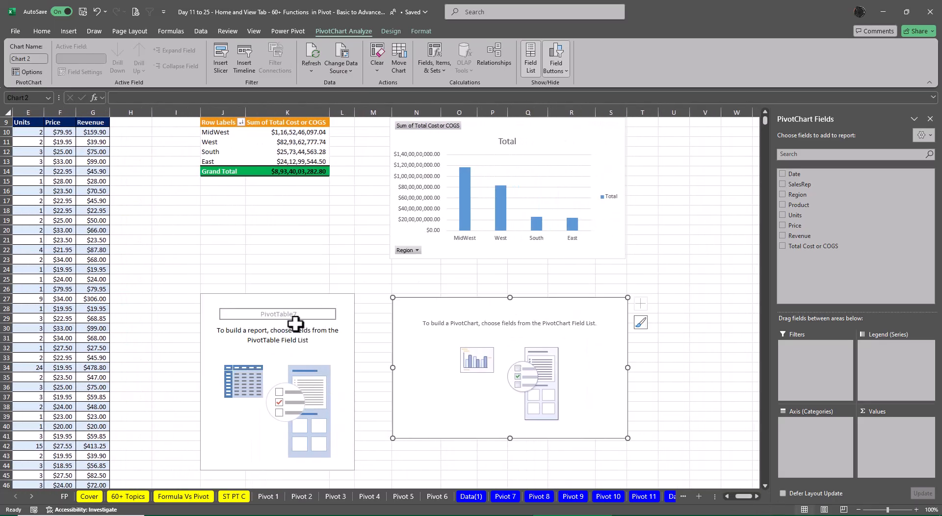
left_click(296, 295)
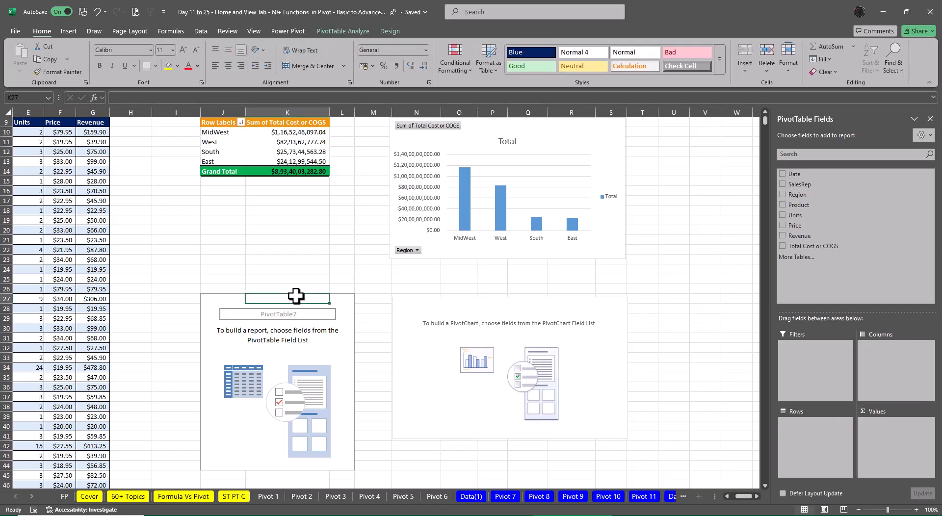
left_click(782, 194)
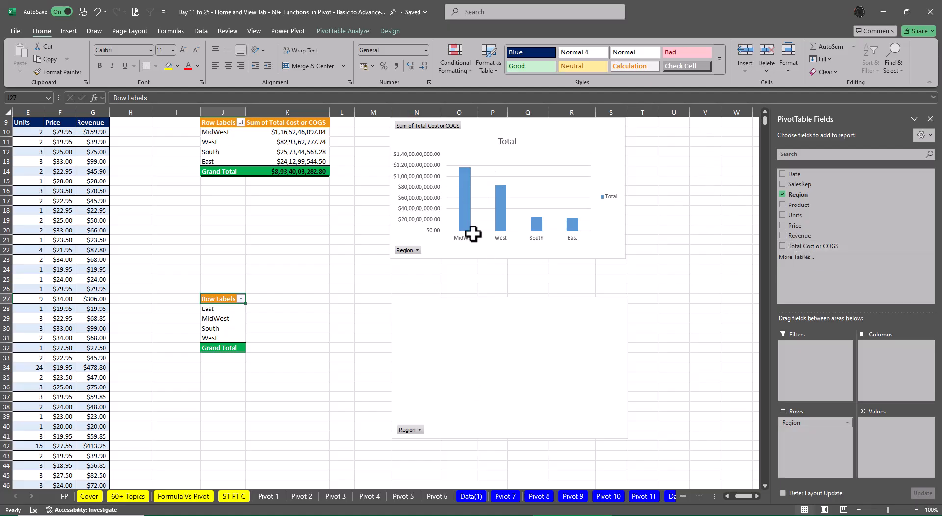
Step: Add a calculated field named Total Sales or Revenue with the formula = Units*Revenue to the second PivotTable
left_click(342, 31)
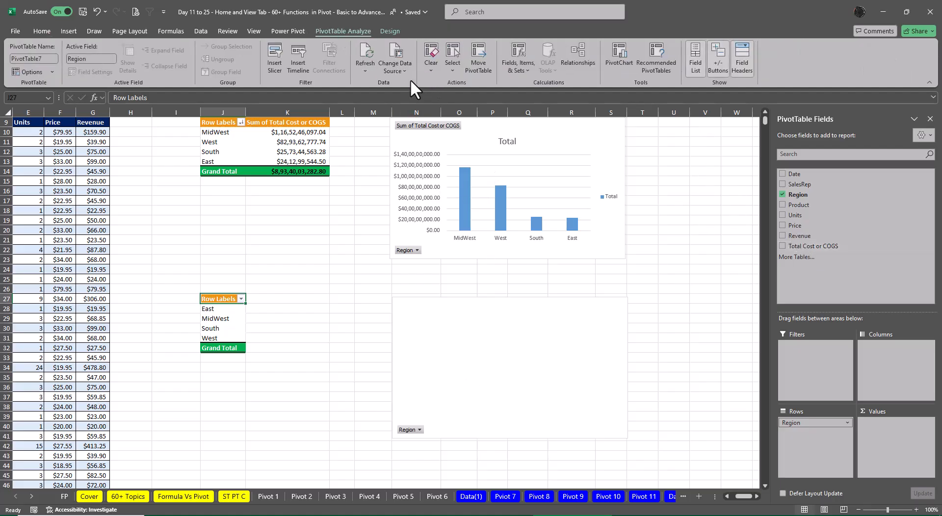
left_click(528, 70)
left_click(537, 85)
key("BackSpace")
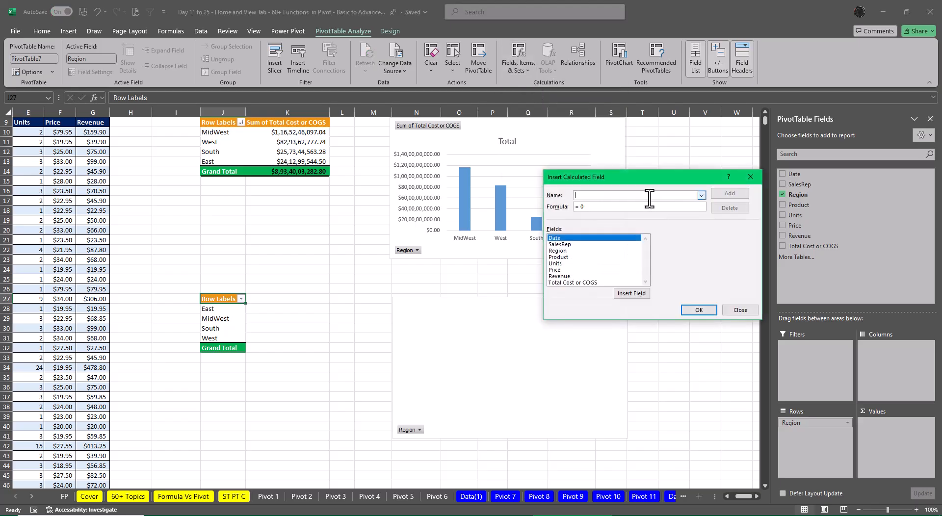
type("Total Sales or Revenue")
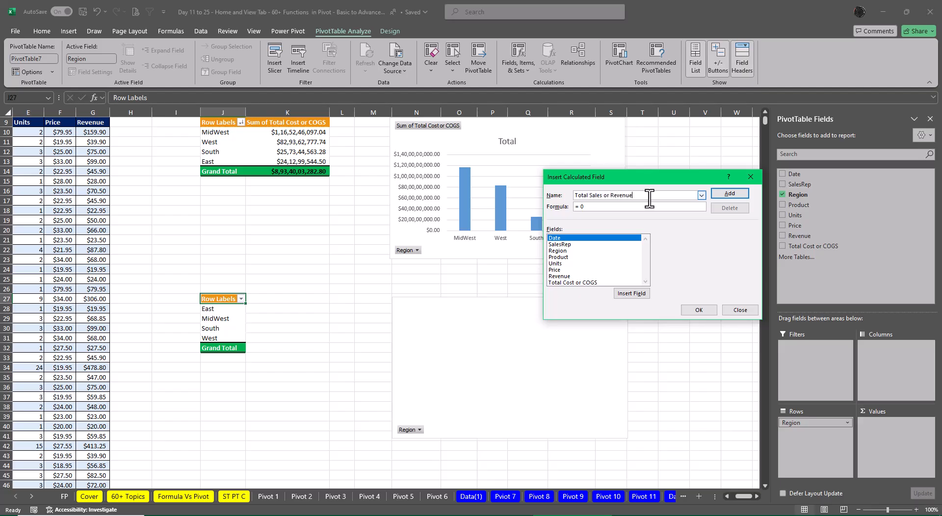
key("Tab")
key("End")
double_click(551, 265)
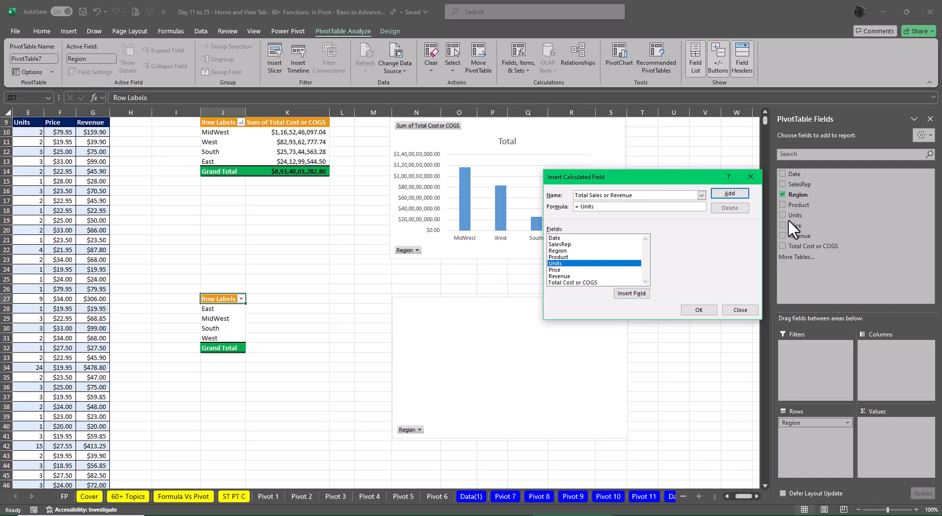
double_click(567, 277)
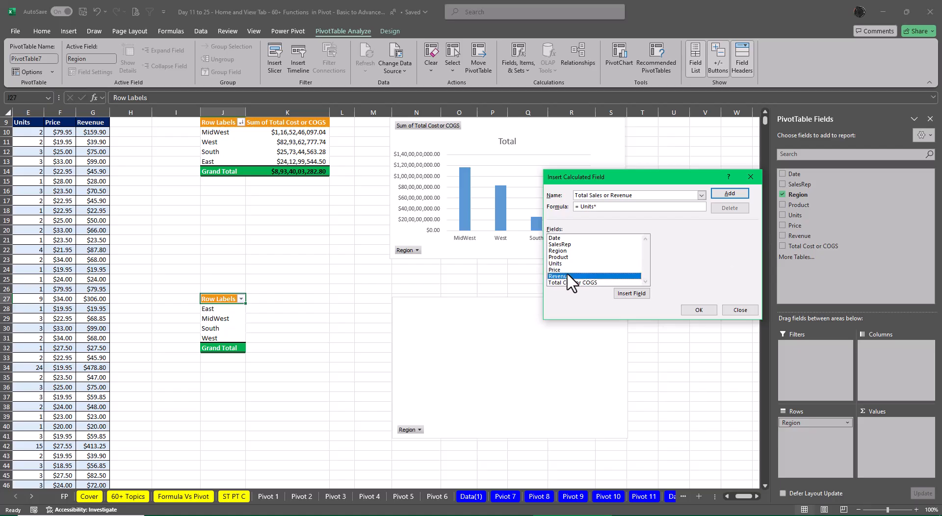
left_click(729, 194)
left_click(702, 309)
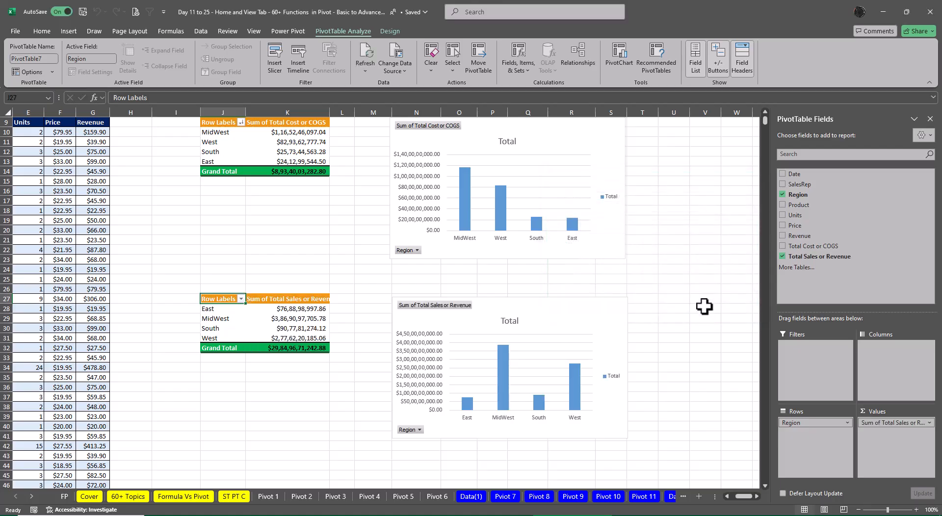
Step: Sort the second PivotTable's regions by total sales from largest to smallest
right_click(275, 318)
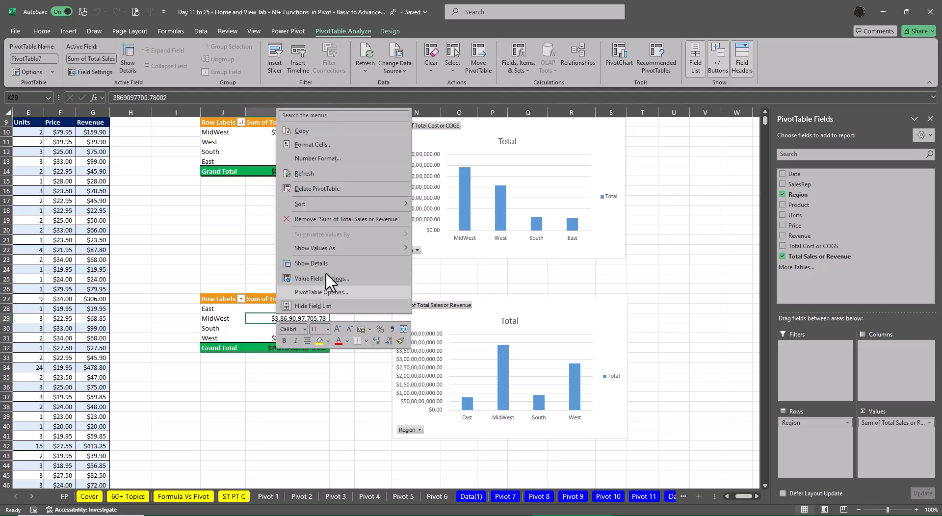
left_click(444, 218)
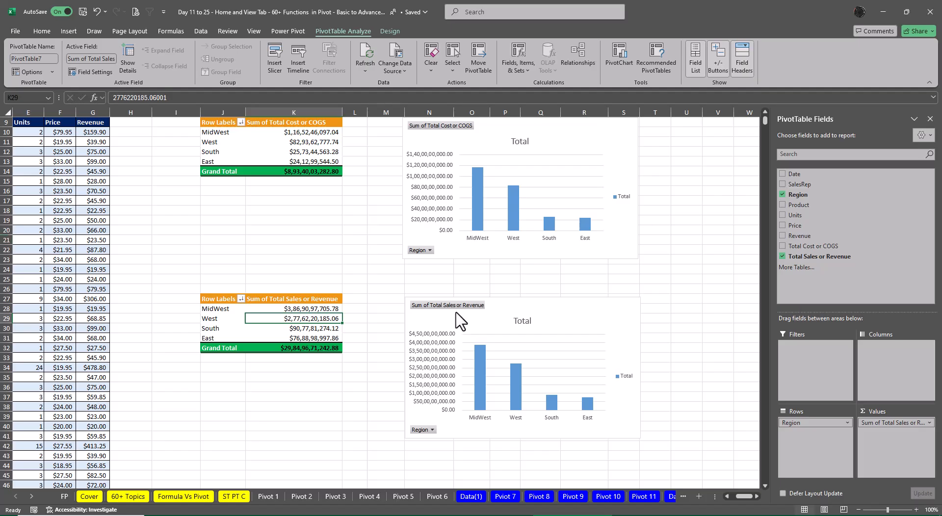
Step: Add SalesRep as a report filter to both the total cost and the total sales PivotTables
left_click_drag(744, 497, 669, 503)
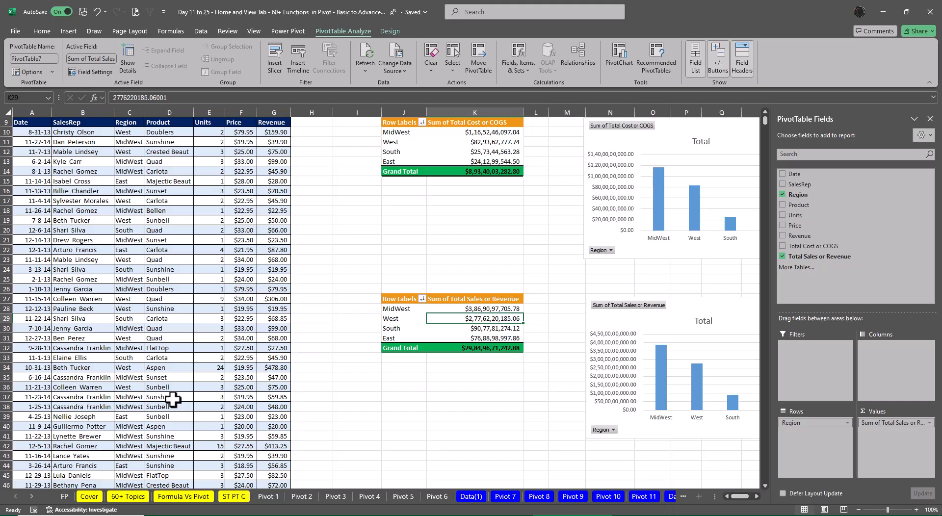
scroll(206, 400, "up", 3)
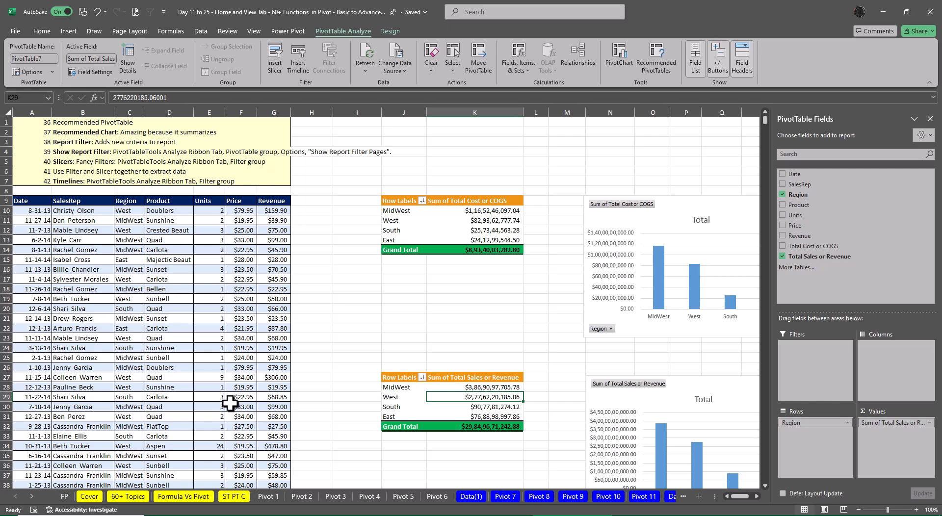
left_click(451, 210)
left_click(756, 496)
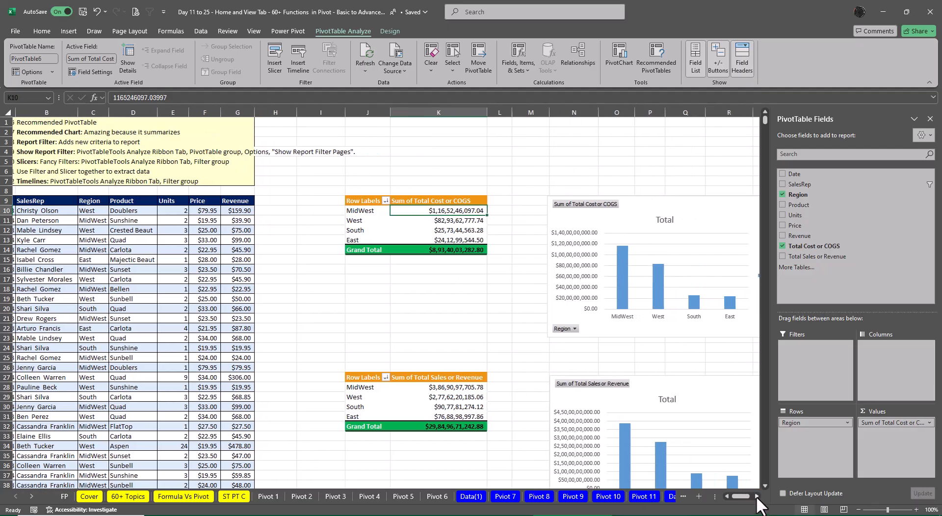
left_click(757, 495)
left_click(757, 496)
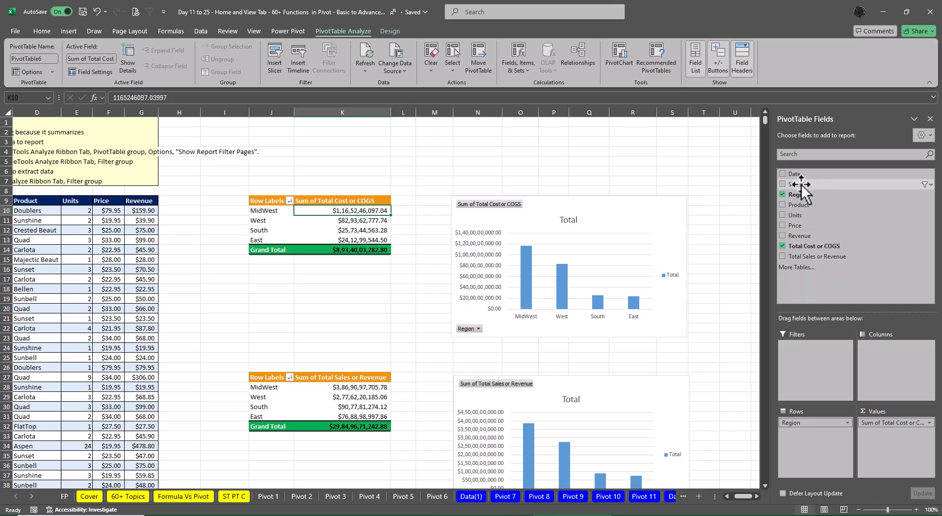
left_click_drag(800, 184, 817, 350)
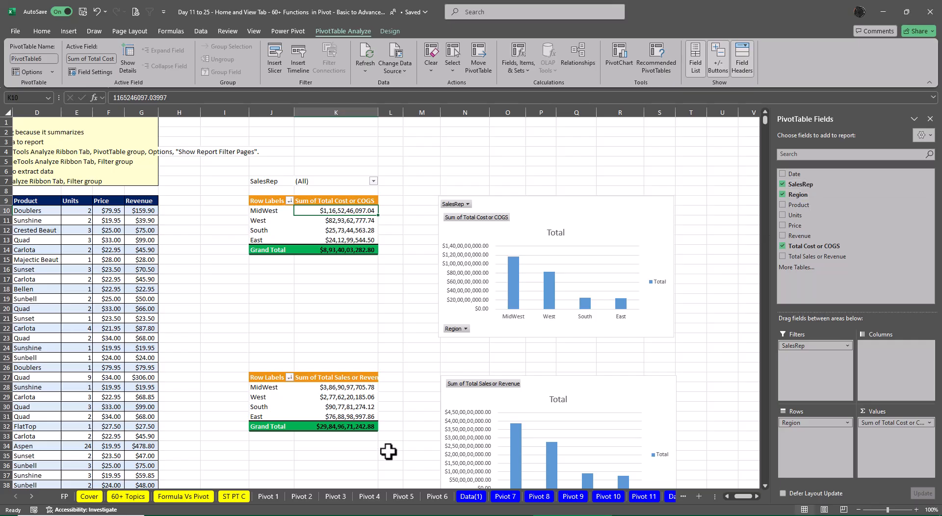
left_click(310, 402)
left_click_drag(800, 184, 823, 447)
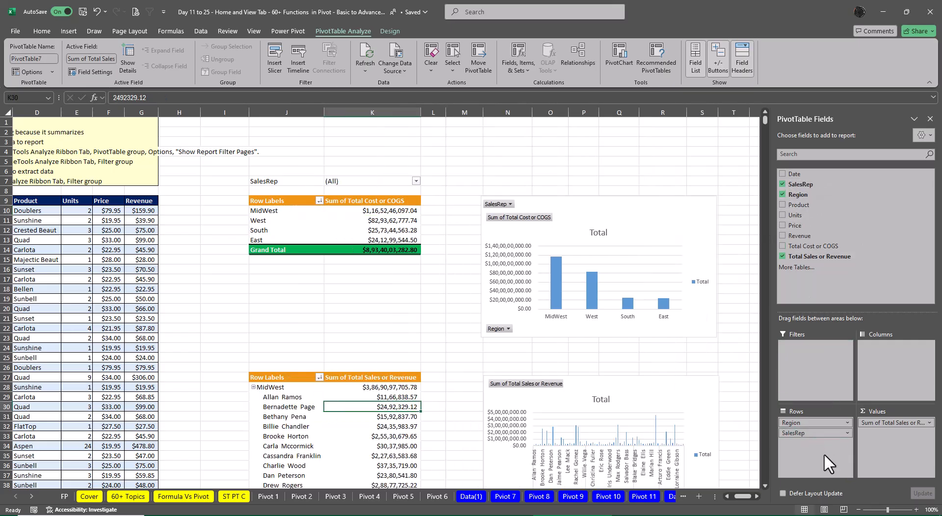
left_click_drag(811, 435, 817, 360)
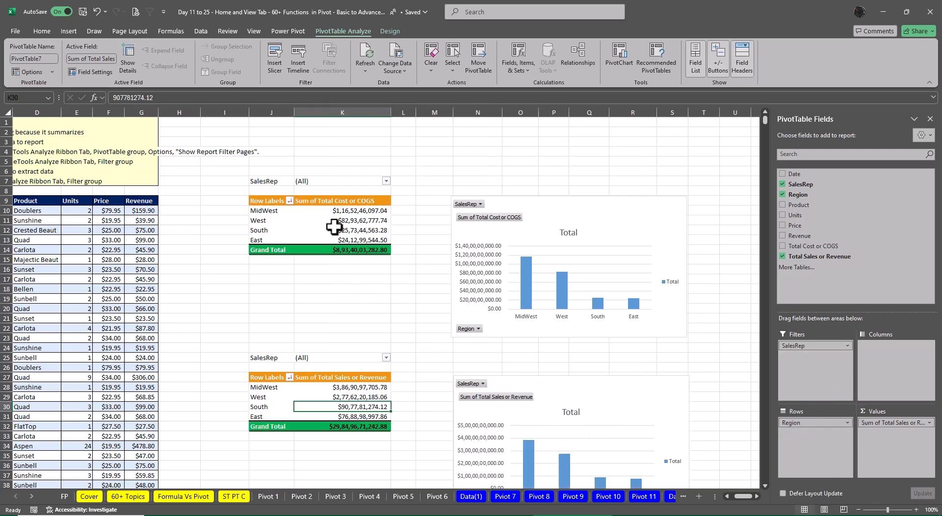
Step: Insert a SalesRep slicer for the total cost PivotTable
left_click(326, 211)
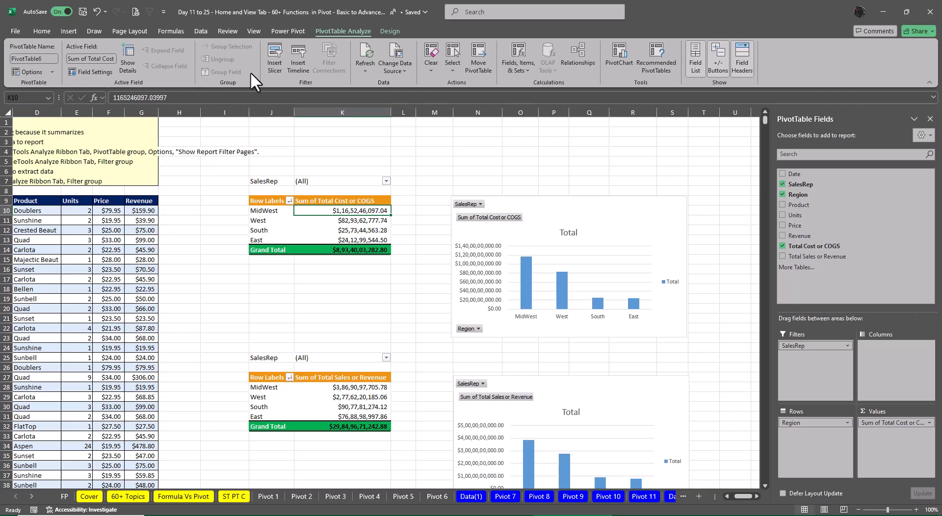
left_click(278, 55)
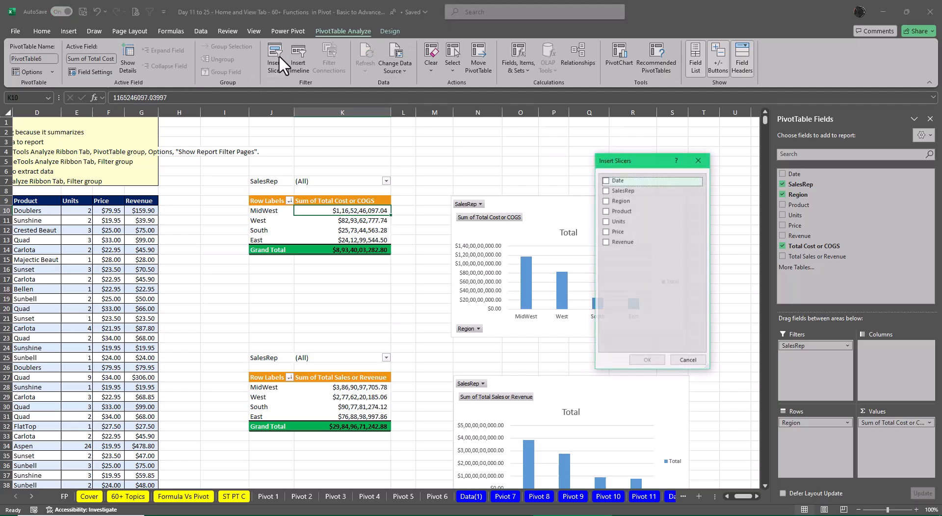
left_click(604, 191)
left_click(647, 361)
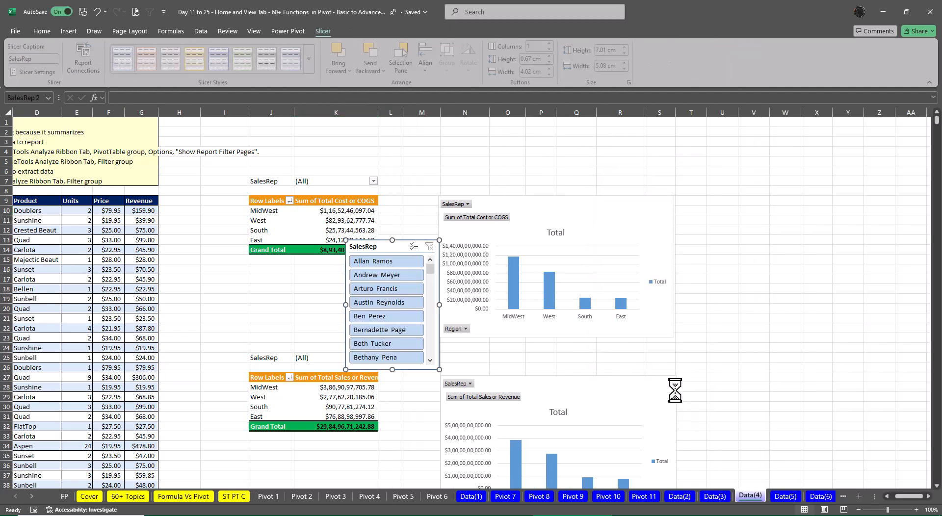
Step: Place the SalesRep slicer beside the charts with four columns, sized about 14.58 cm high and 12.75 cm wide
left_click_drag(409, 250, 483, 144)
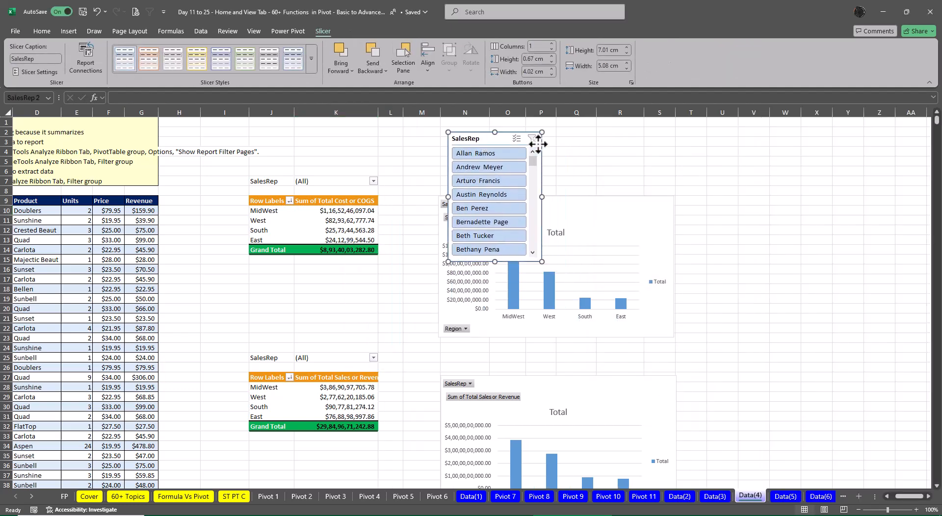
left_click(551, 42)
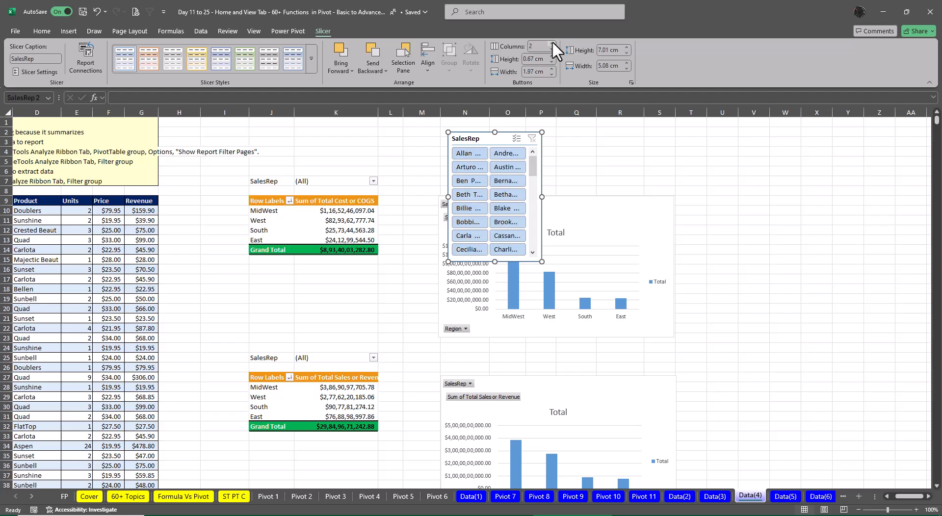
left_click(552, 42)
left_click(552, 42)
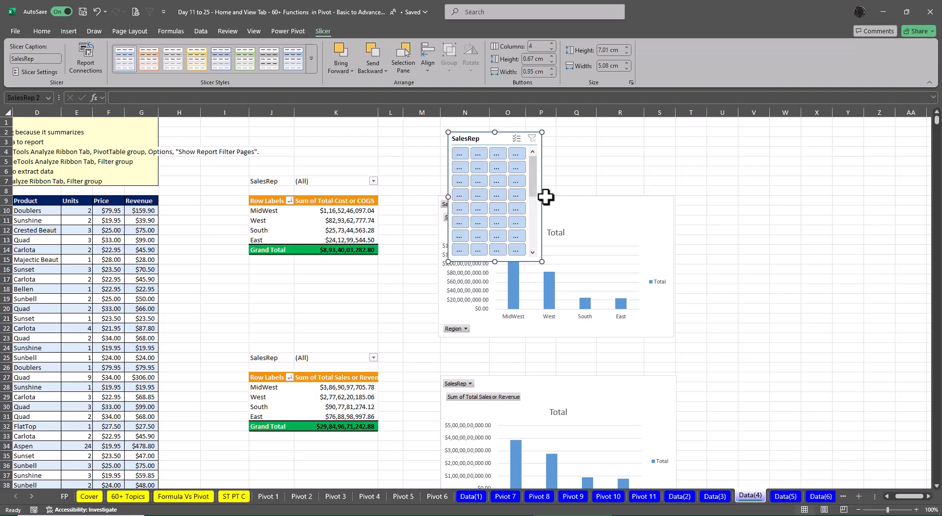
left_click_drag(542, 197, 635, 197)
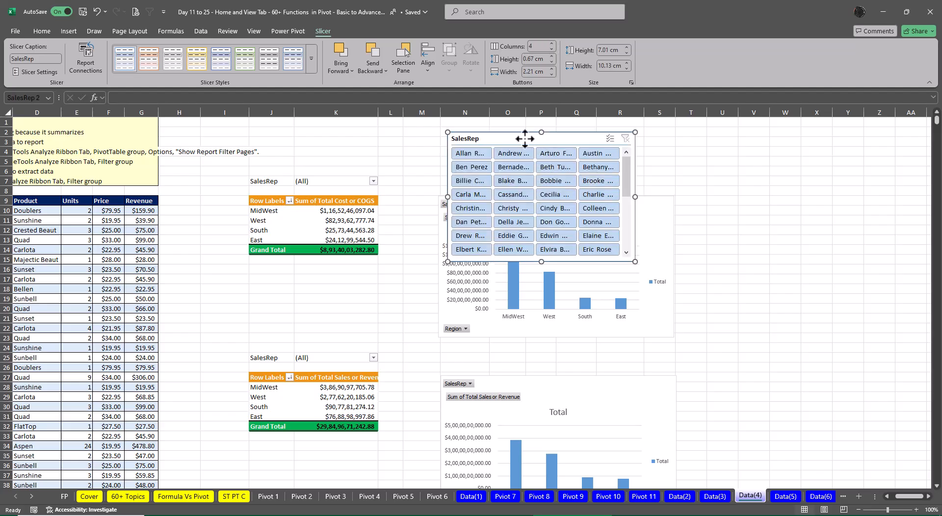
left_click_drag(522, 137, 770, 173)
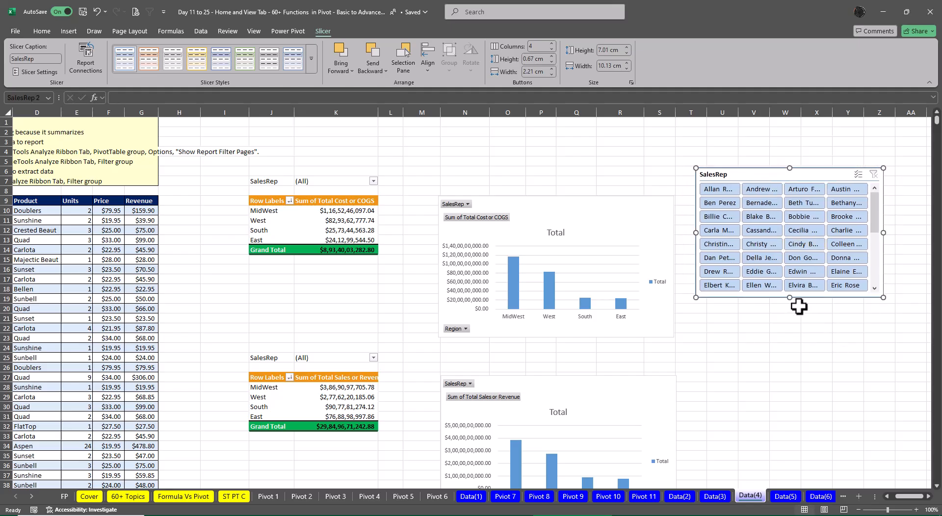
left_click_drag(789, 297, 818, 488)
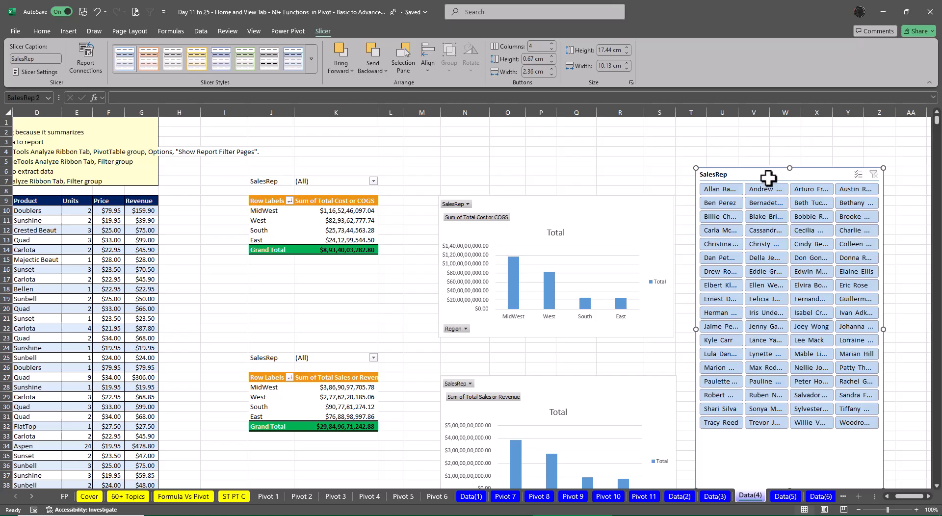
left_click_drag(767, 177, 756, 134)
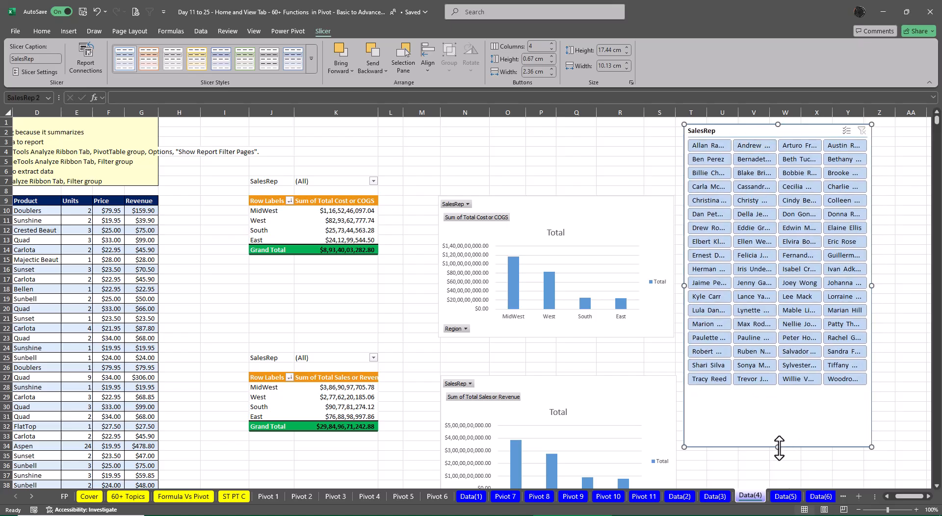
left_click_drag(778, 447, 778, 394)
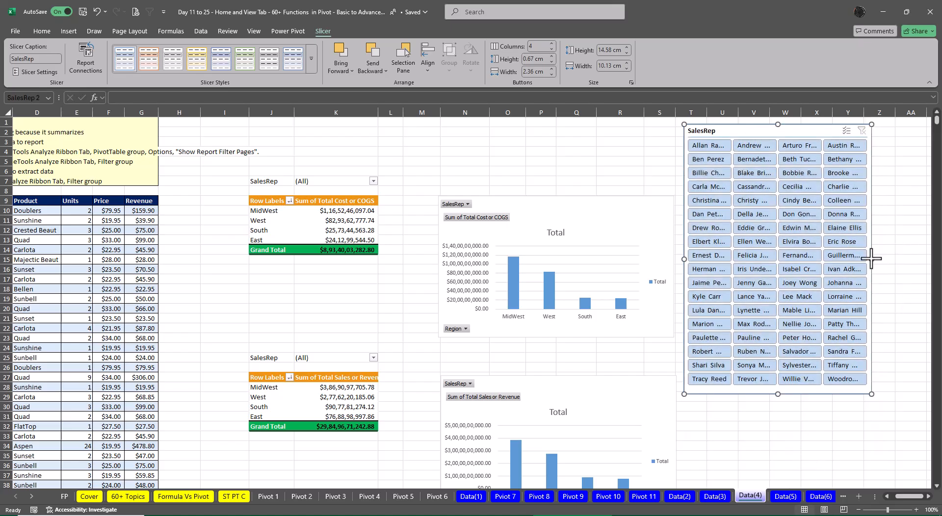
left_click_drag(871, 259, 924, 255)
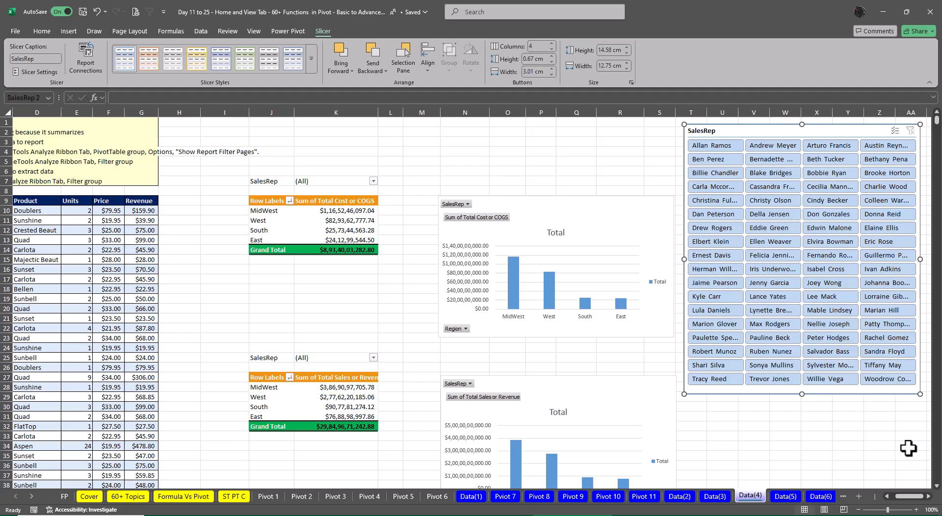
Step: Apply the dark orange style to the SalesRep slicer and deselect it
left_click(308, 59)
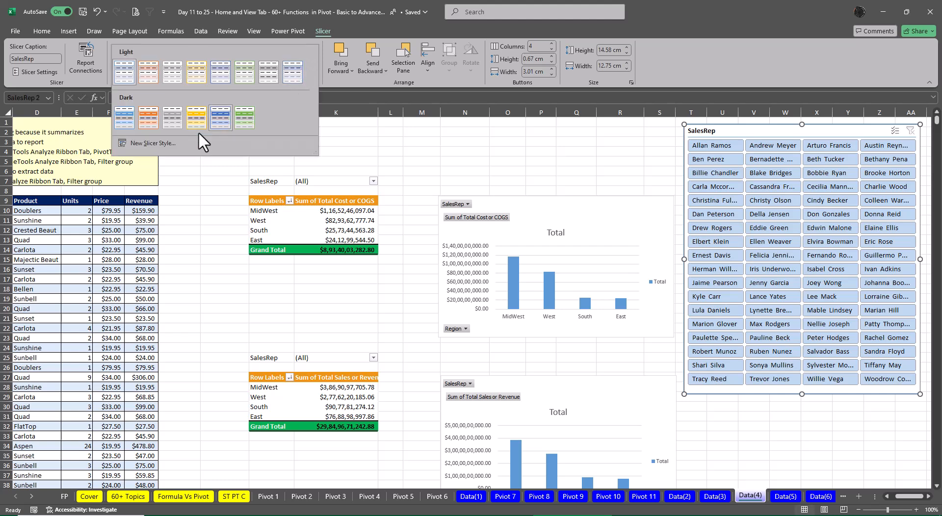
left_click(152, 118)
left_click(784, 466)
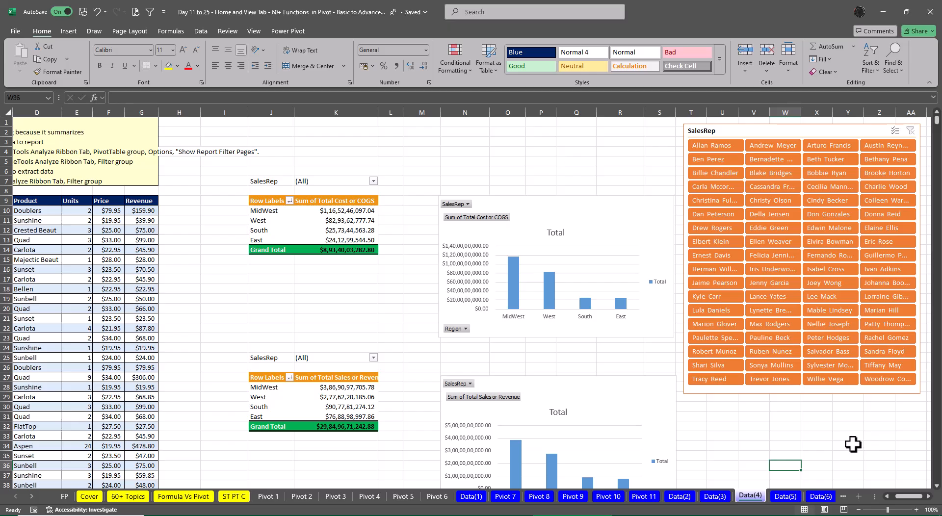
Step: Filter by the last two sales reps in the slicer and connect the slicer to PivotTable7 as well
left_click(824, 380)
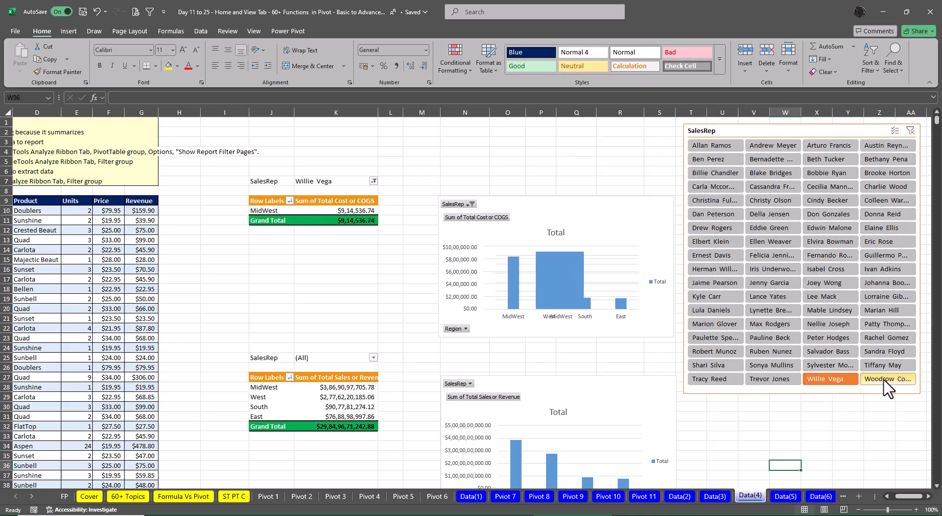
left_click(890, 380, "ctrl")
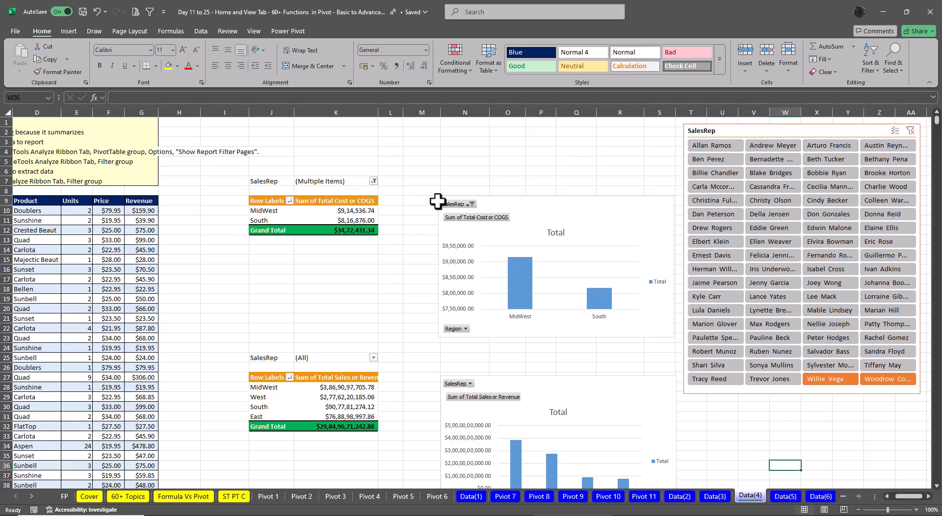
right_click(726, 131)
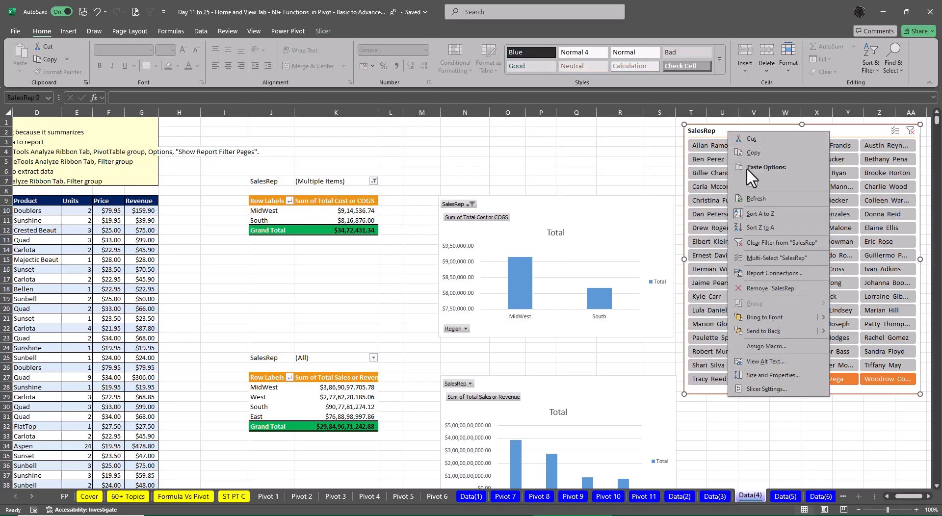
left_click(753, 273)
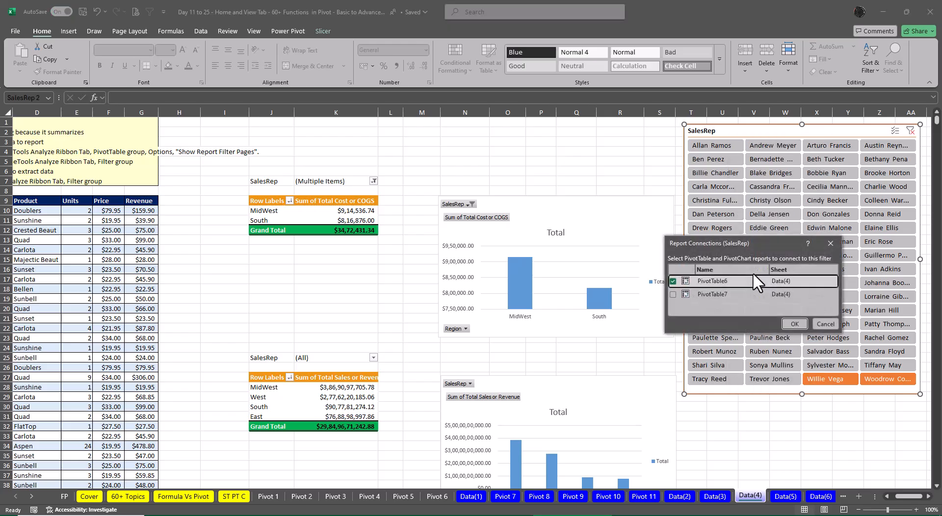
left_click(673, 294)
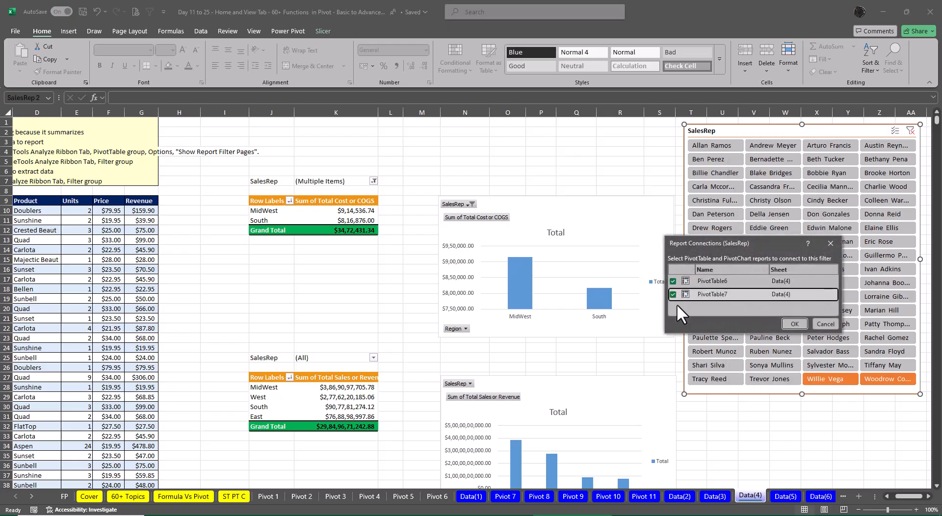
left_click(793, 324)
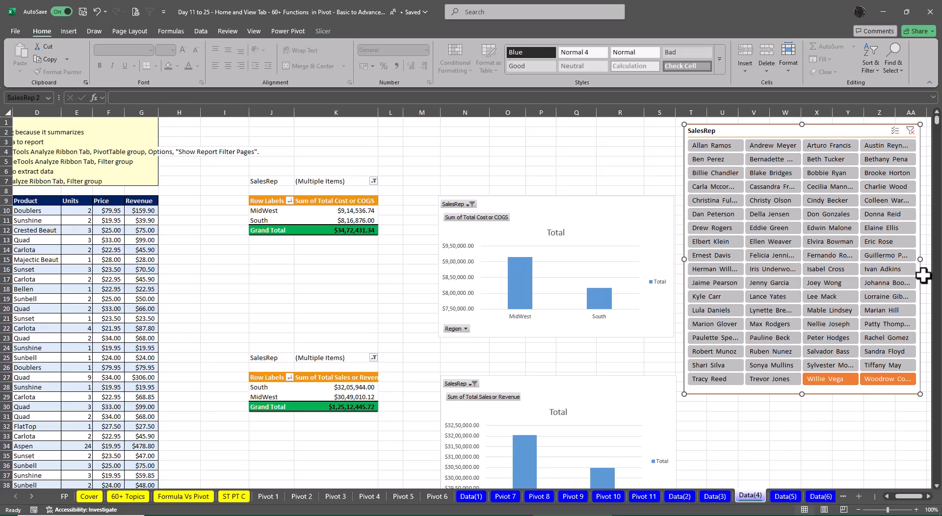
Step: Clear the SalesRep slicer's filter and try a search for "A" in the cost PivotTable's SalesRep report filter without applying it
left_click(910, 130)
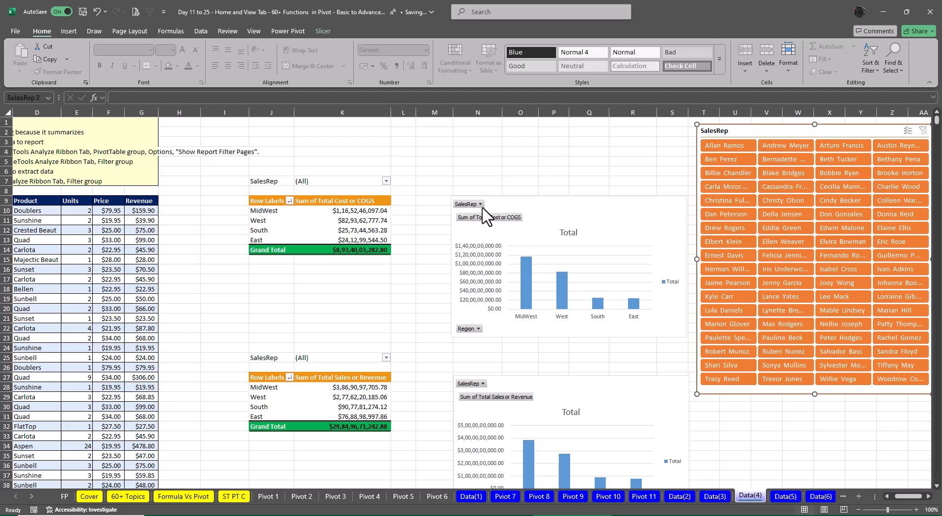
left_click(385, 181)
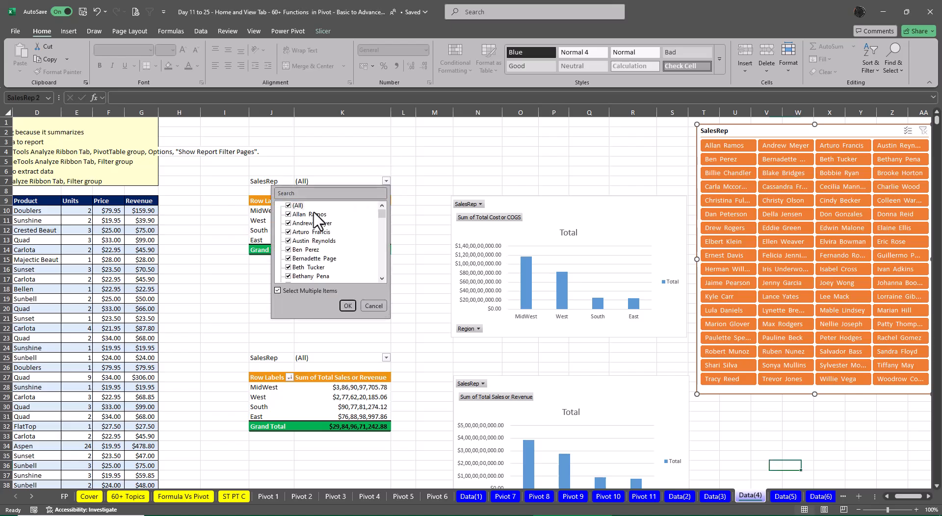
left_click(288, 206)
left_click(294, 193)
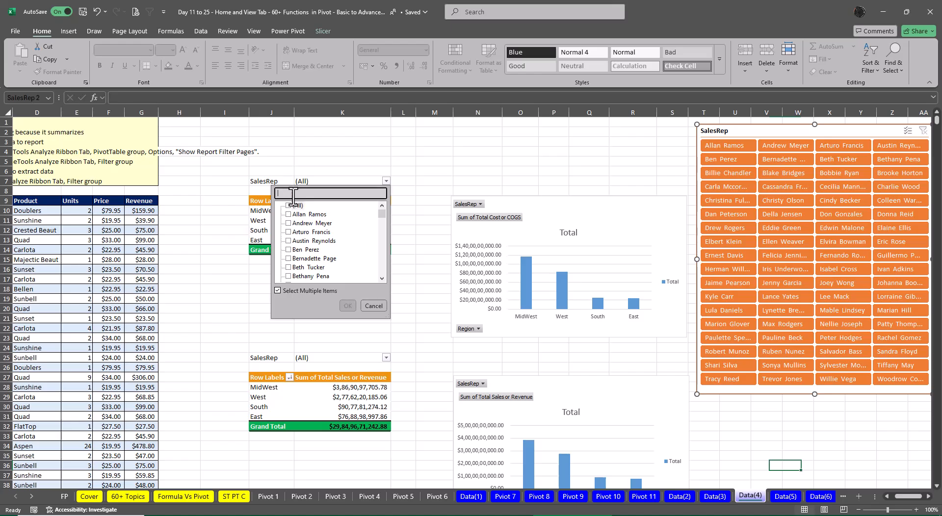
type("A")
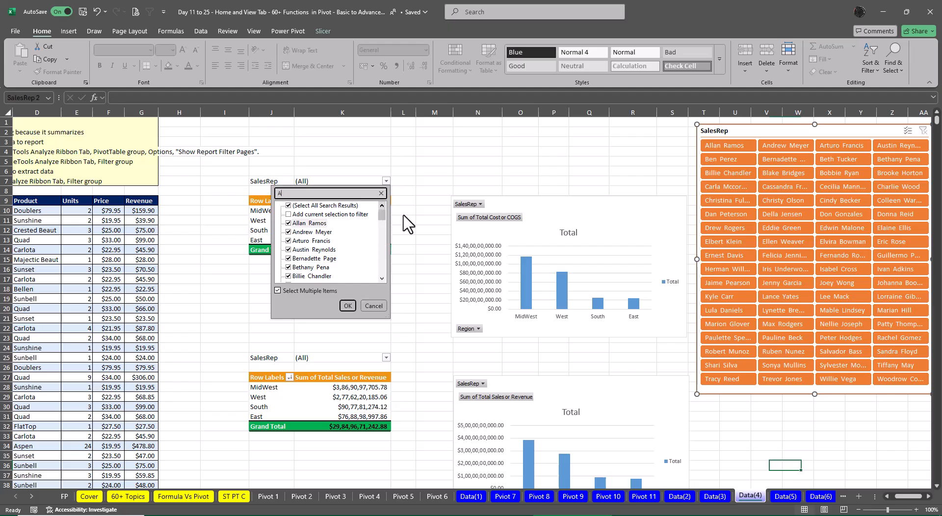
left_click(406, 297)
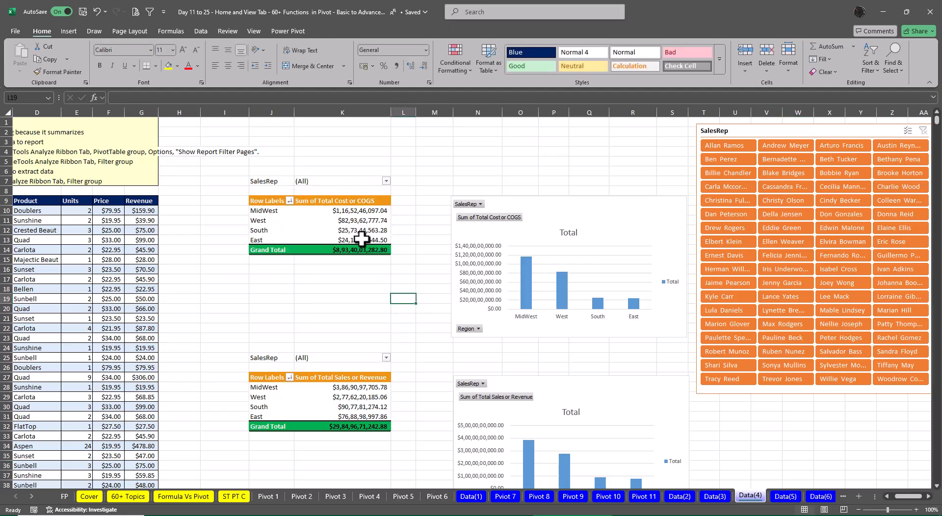
Step: View the label filter options for the region row labels of the total cost PivotTable
left_click(289, 200)
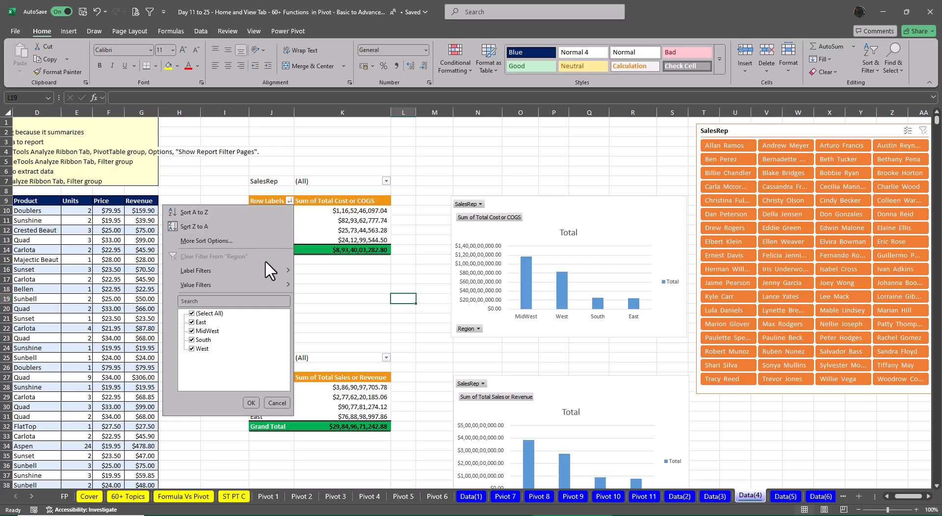
mouse_move(264, 269)
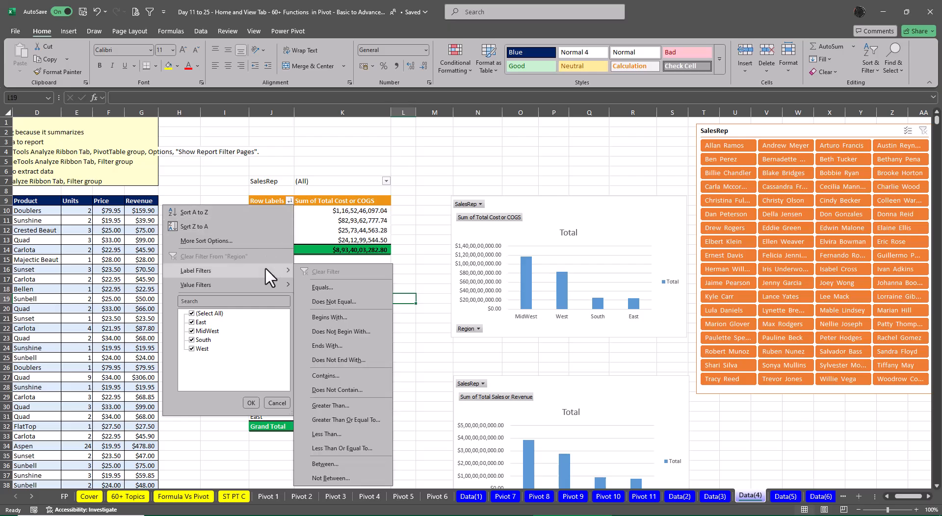
left_click(427, 269)
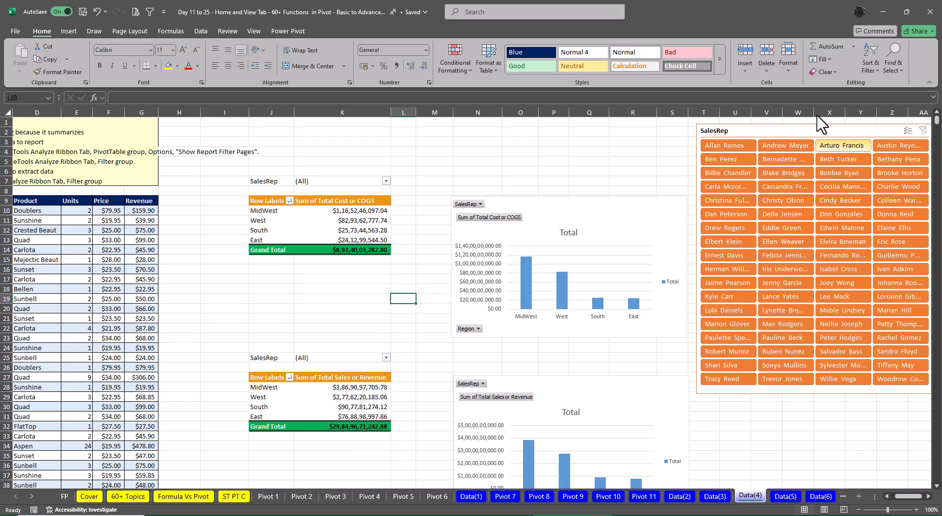
Step: Filter the slicer by the first row of four sales reps, and replace that with the eight reps in the second and third rows
left_click(723, 145)
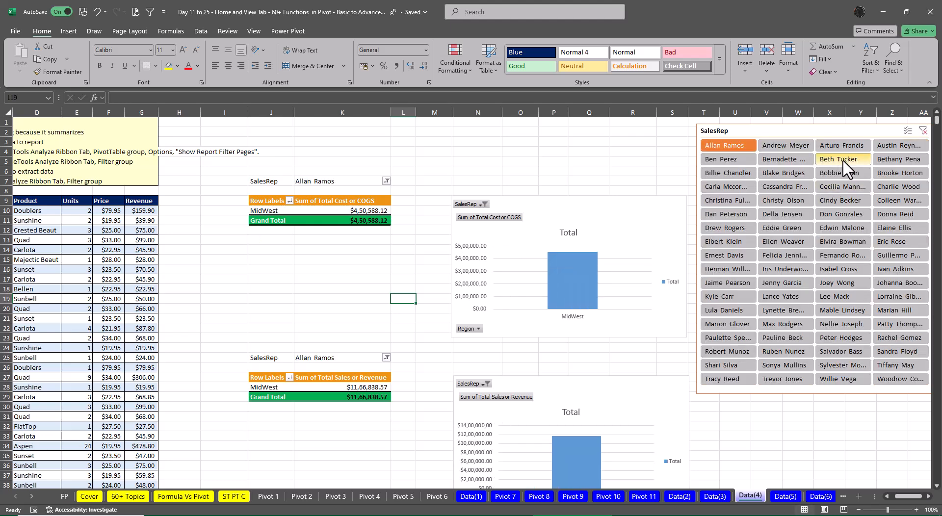
left_click(894, 148, "shift")
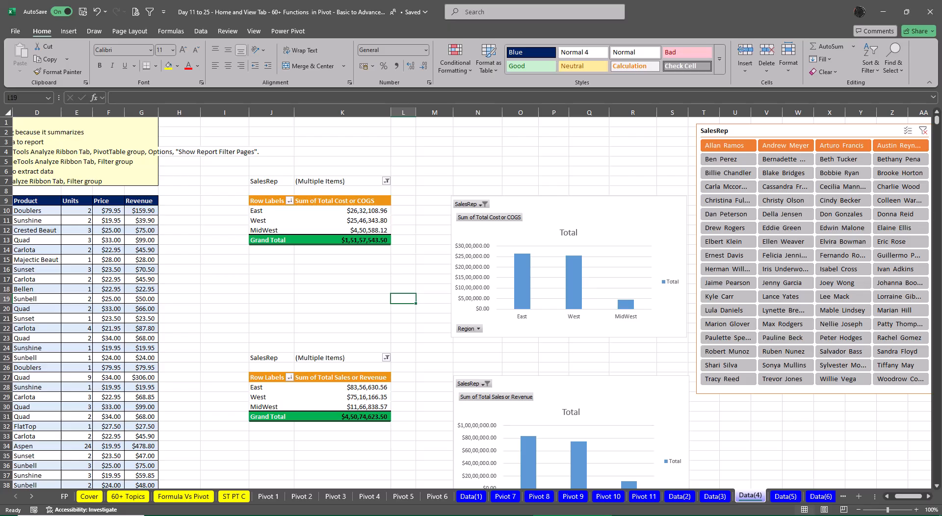
left_click(720, 158)
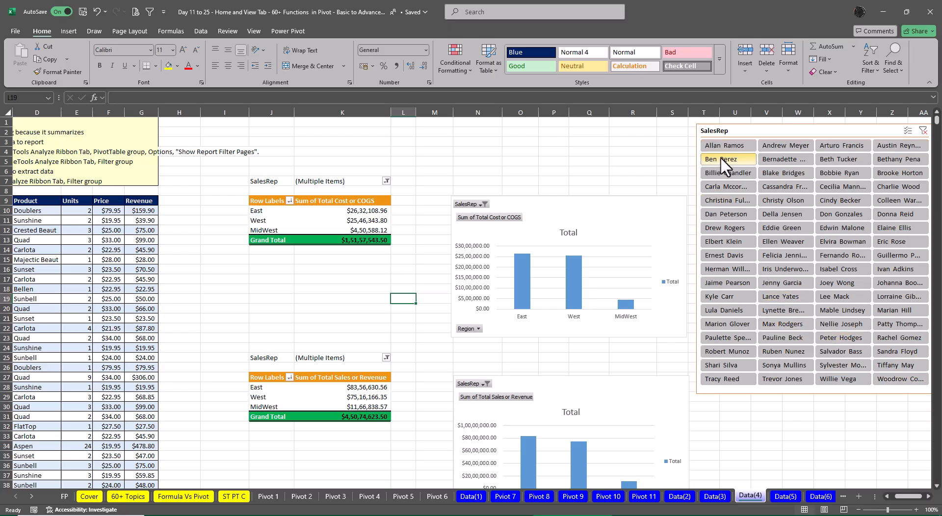
left_click(900, 172, "shift")
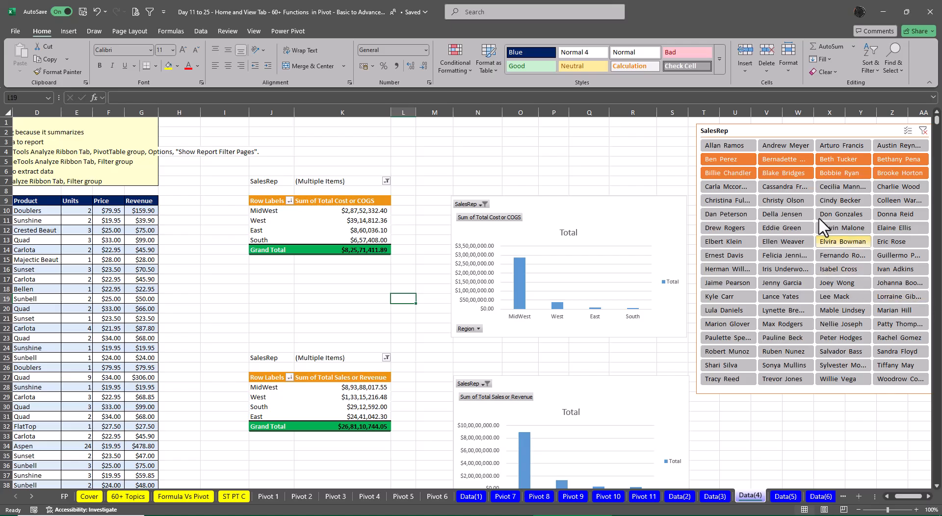
Step: Move the SalesRep slicer over the upper chart and set it to nine columns
left_click_drag(790, 127, 638, 127)
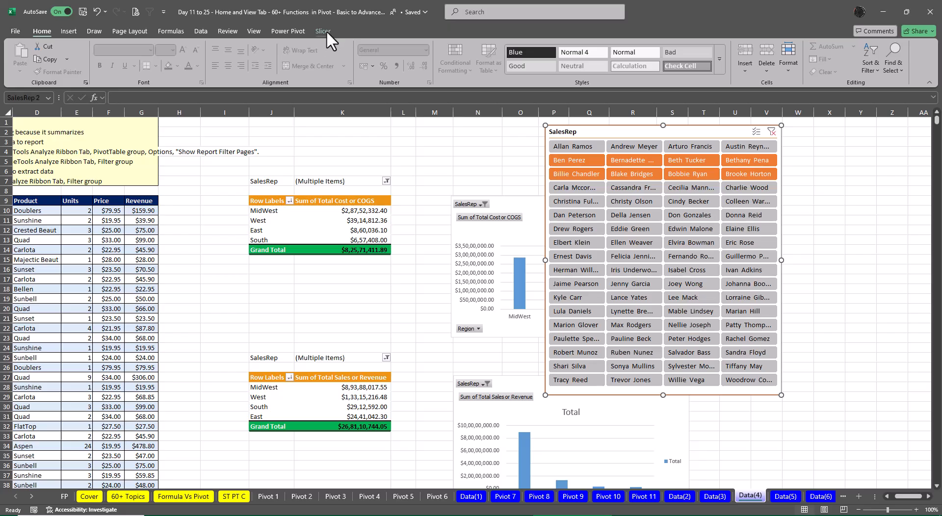
left_click(324, 31)
left_click(552, 42)
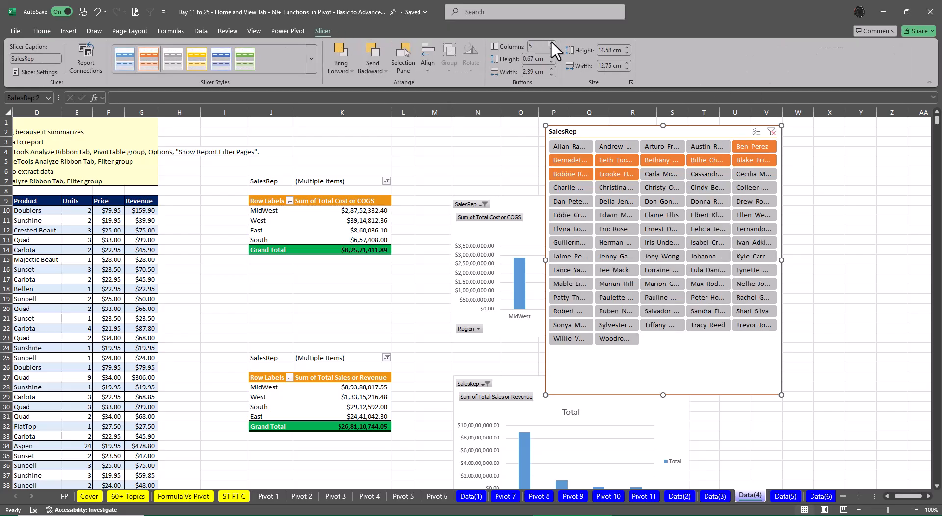
left_click(552, 42)
left_click(551, 42)
left_click(551, 42)
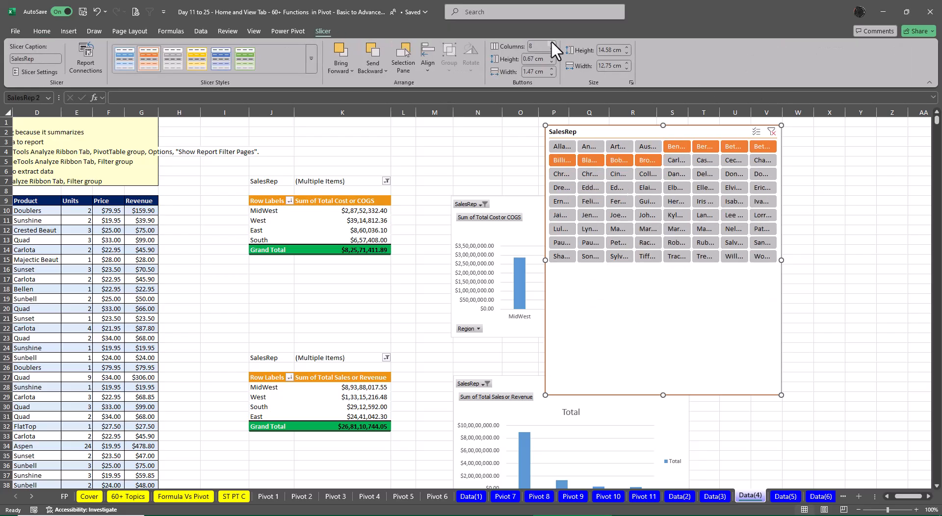
left_click(551, 42)
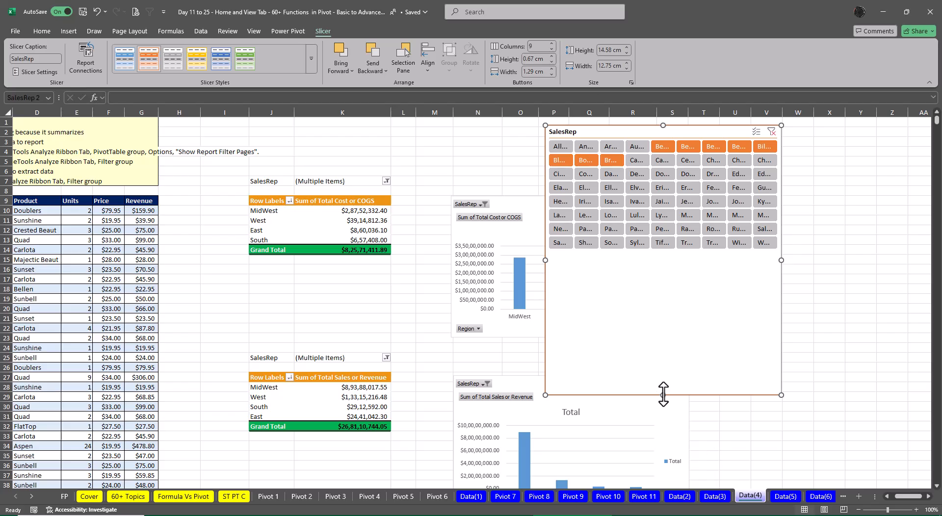
Step: Resize the SalesRep slicer to about 7.28 cm high and 32.62 cm wide, and place it to the right of the cost chart
left_click_drag(666, 395, 675, 260)
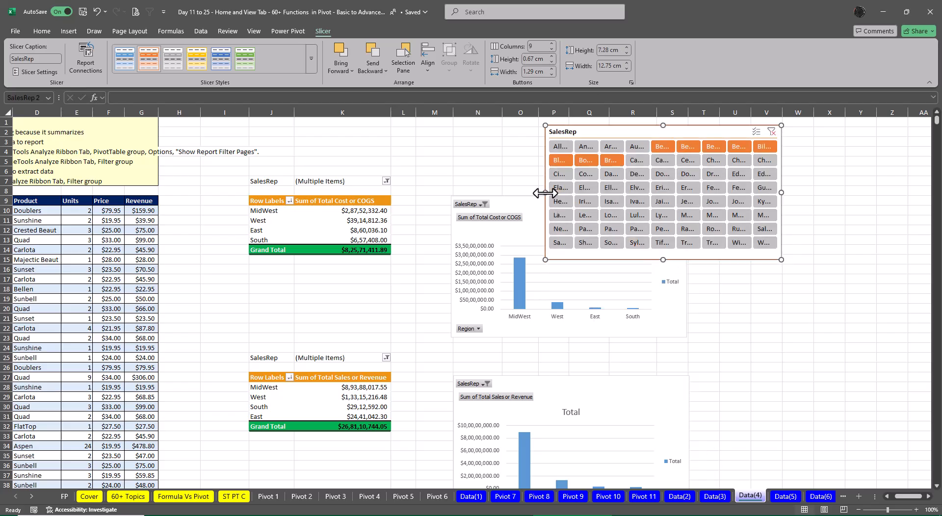
left_click_drag(544, 192, 313, 157)
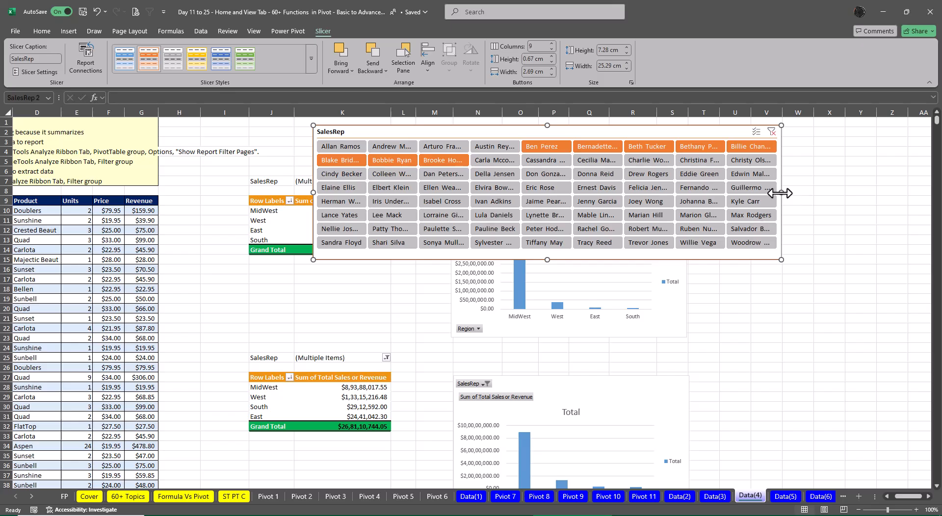
left_click_drag(780, 192, 917, 192)
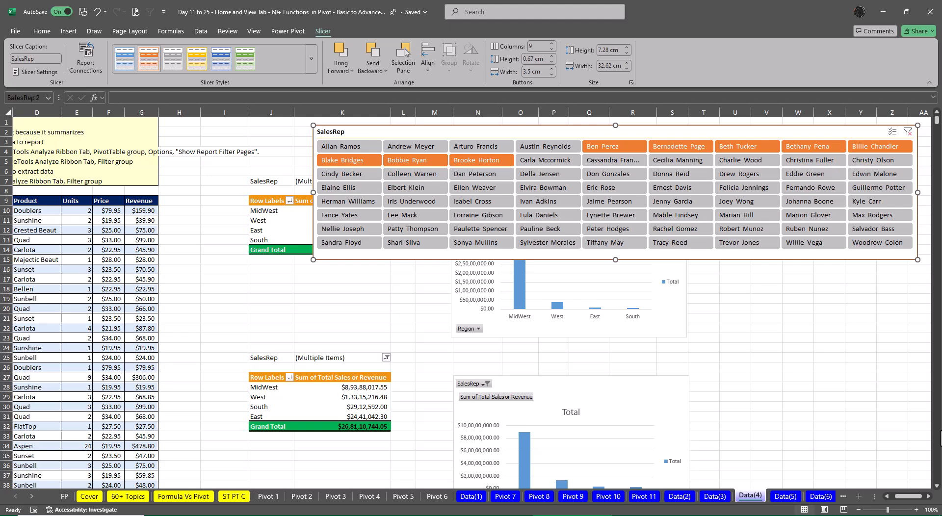
left_click_drag(489, 137, 826, 205)
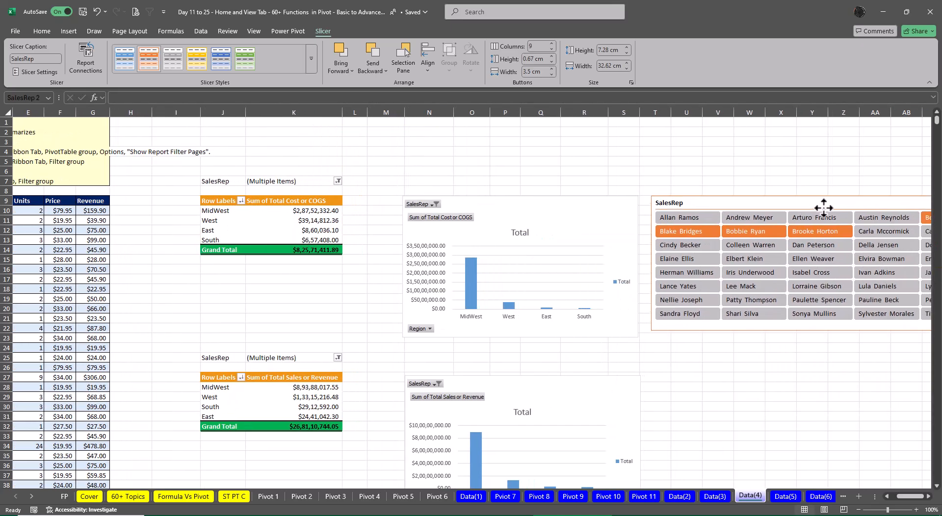
Step: Filter the slicer by the eight consecutive sales reps from the third row's eighth column to the fourth row's sixth column
left_click(927, 496)
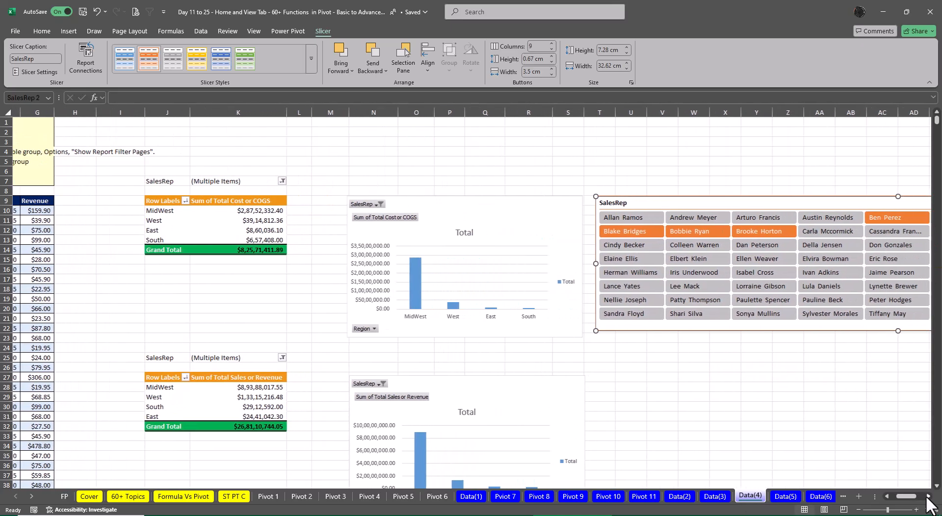
left_click(927, 496)
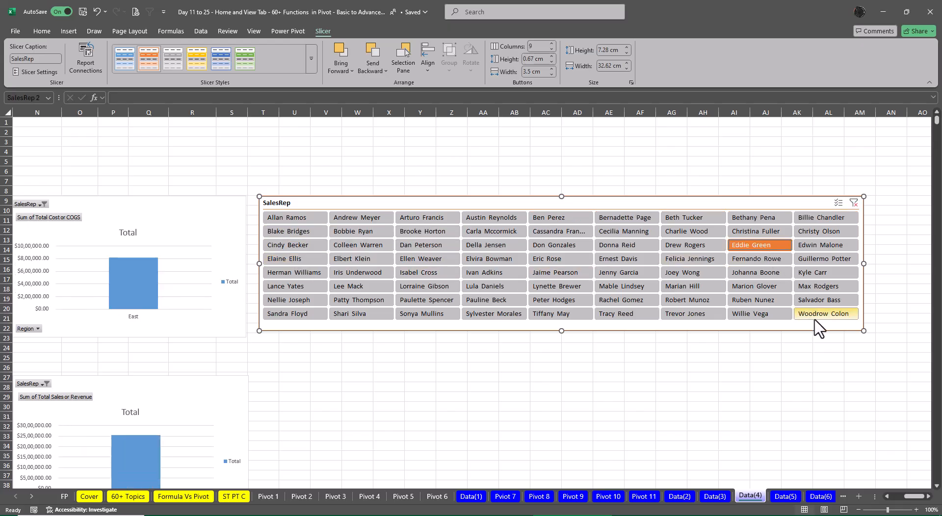
left_click(631, 259, "shift")
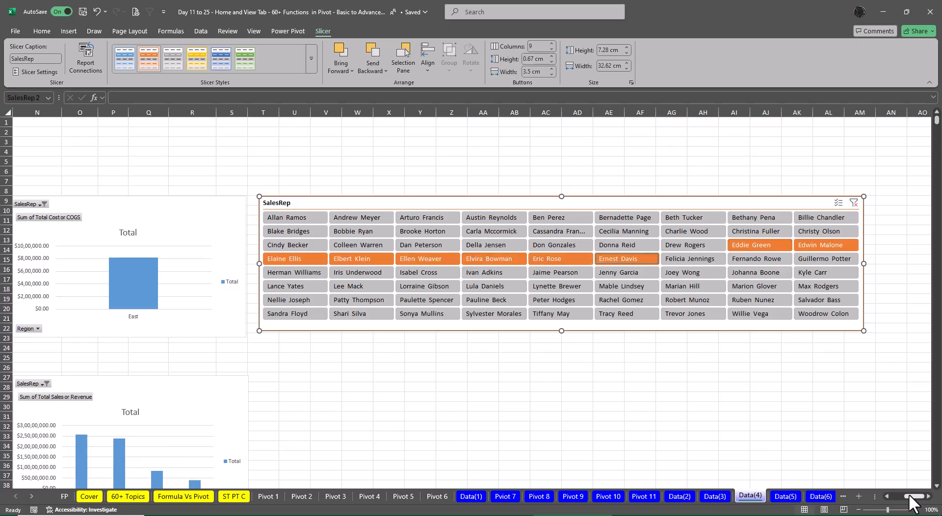
Step: Review both PivotTables and charts for the current slicer selection, and clear the SalesRep slicer's filter
left_click_drag(913, 496, 845, 499)
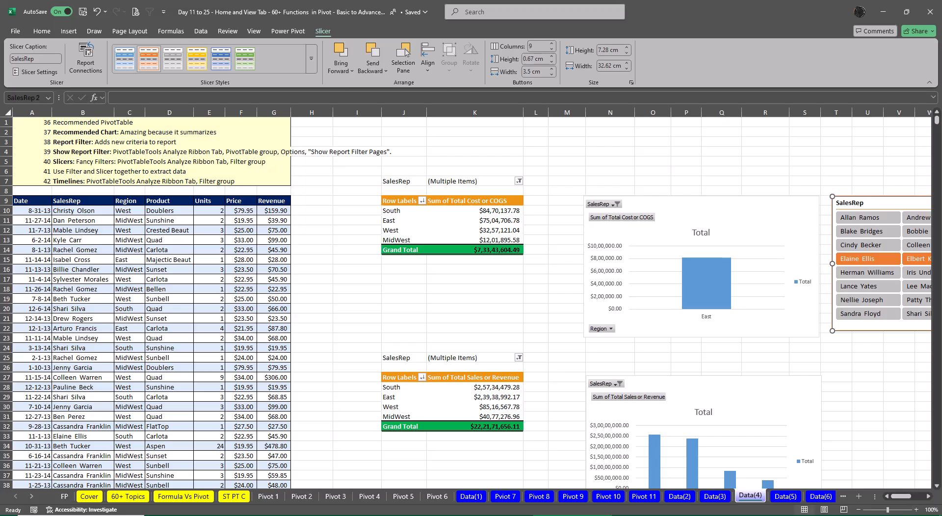
left_click(928, 497)
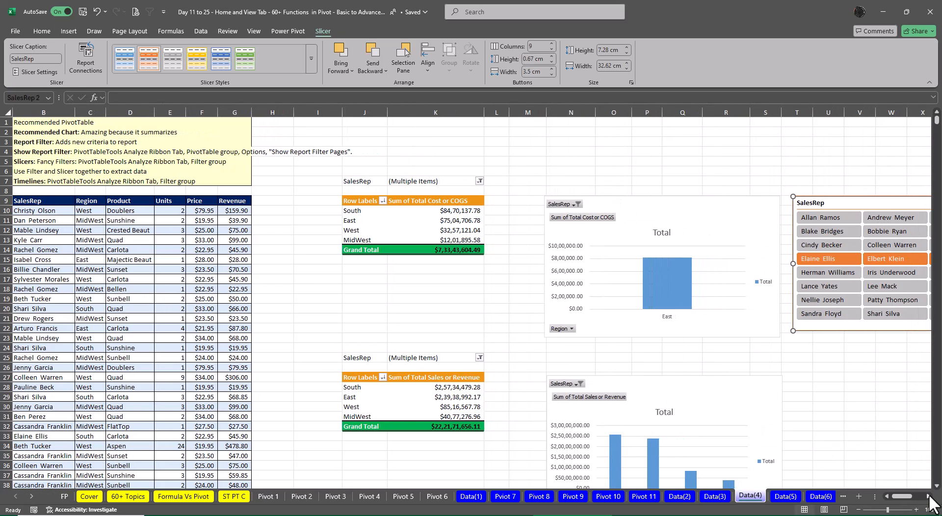
left_click(929, 496)
left_click(928, 496)
left_click(928, 497)
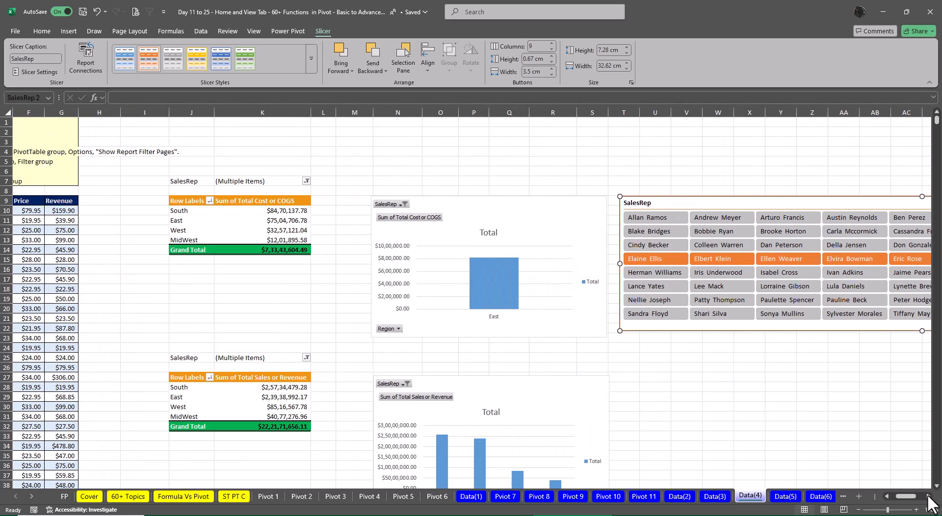
left_click(929, 496)
left_click(928, 496)
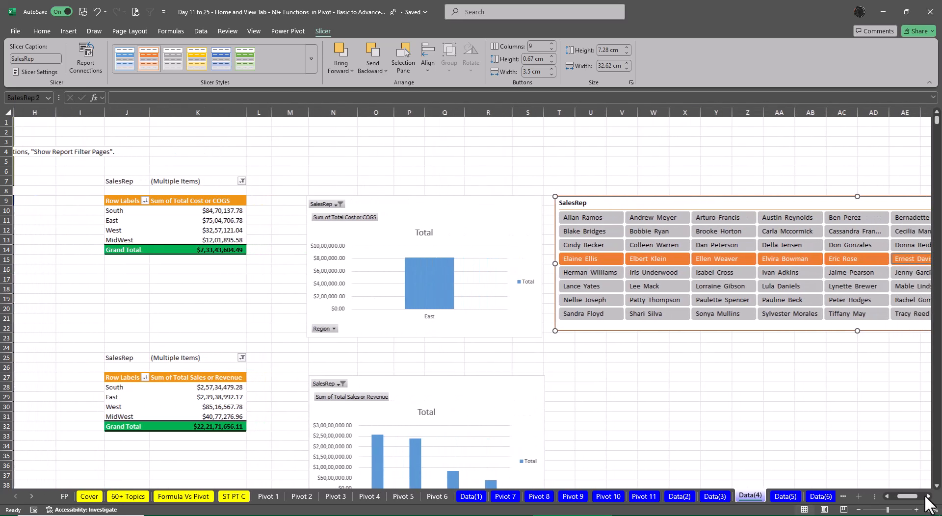
left_click(928, 497)
left_click(928, 497)
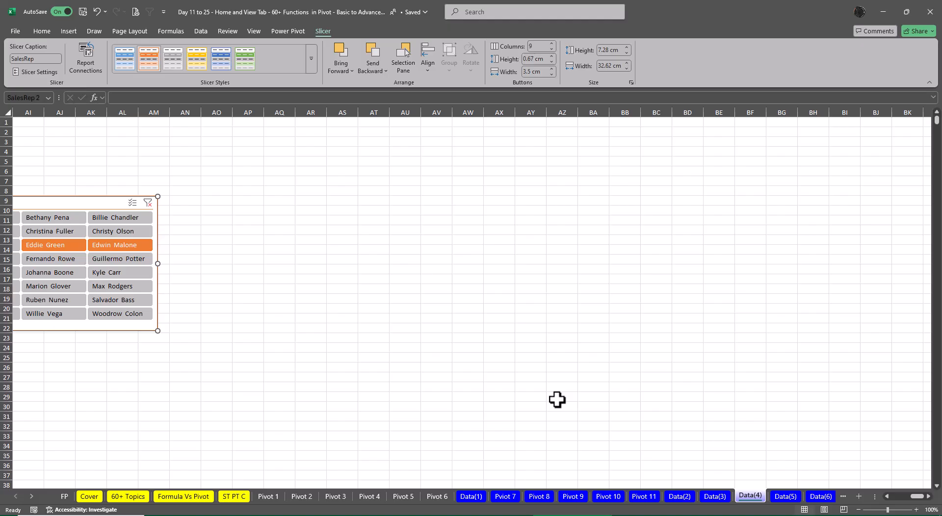
left_click(147, 203)
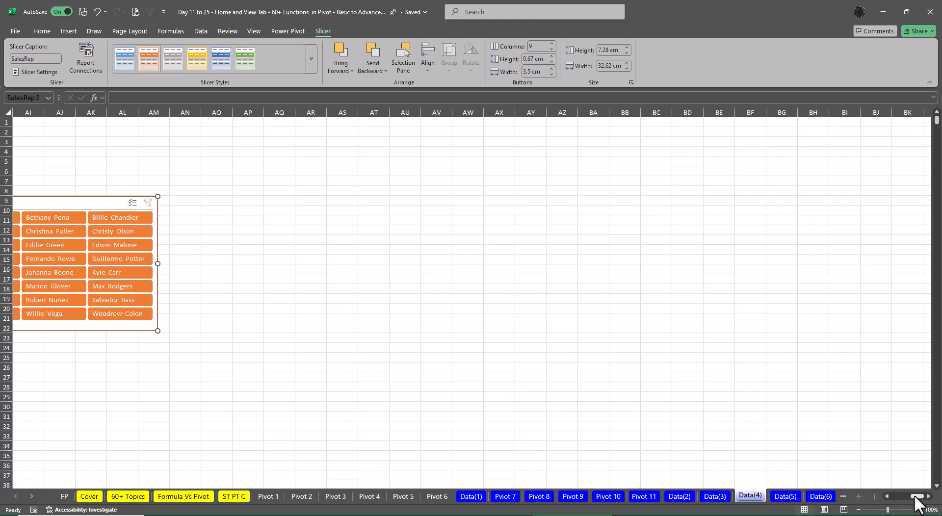
left_click_drag(915, 497, 859, 497)
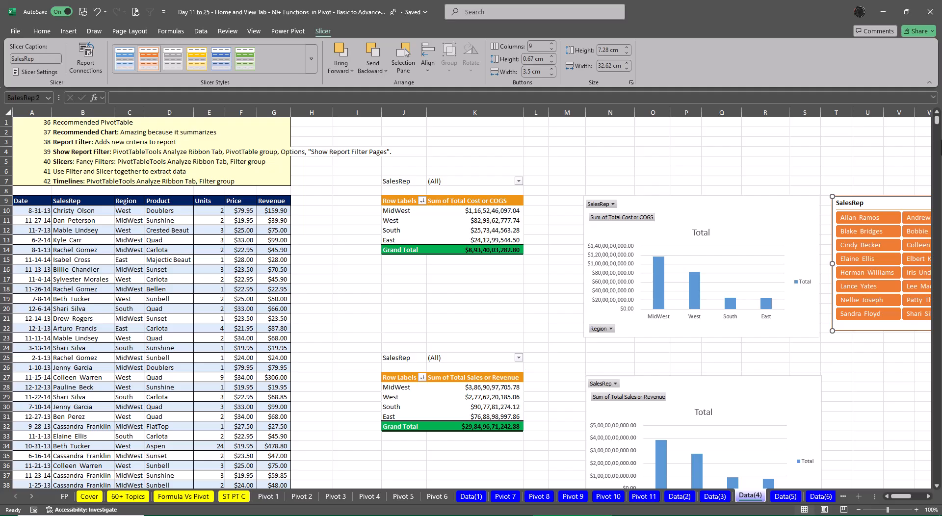
Step: Set the SalesRep slicer to four columns and narrow it to about 13.55 cm wide
left_click(928, 496)
left_click(929, 496)
left_click(929, 497)
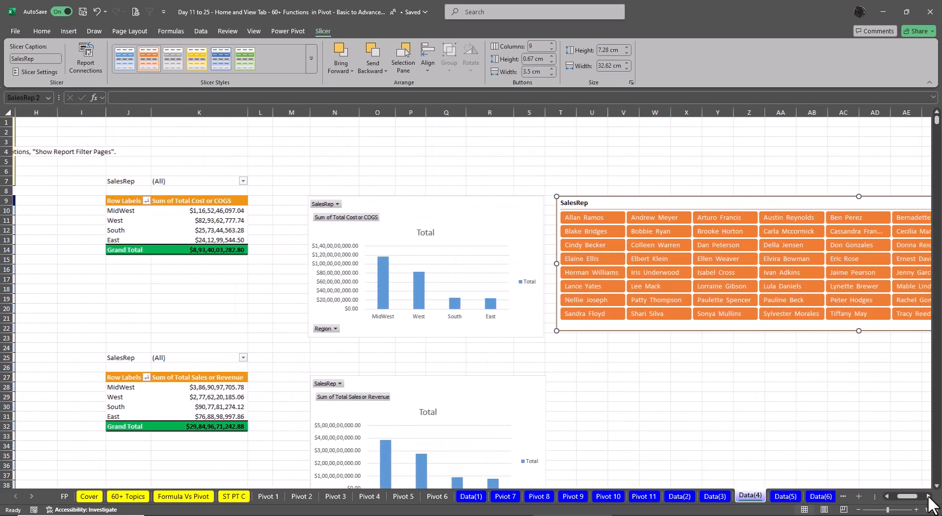
left_click(928, 496)
left_click(928, 496)
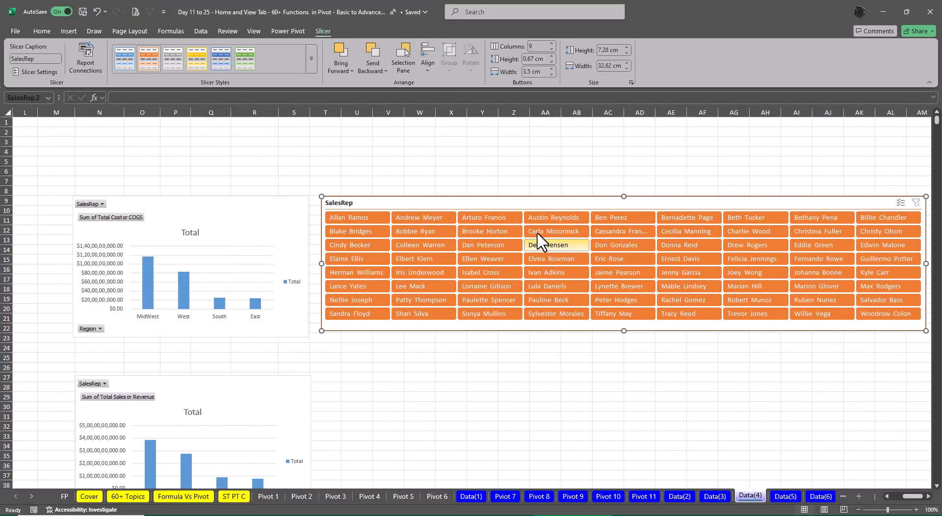
left_click(551, 49)
left_click(552, 49)
left_click(551, 49)
left_click(551, 49)
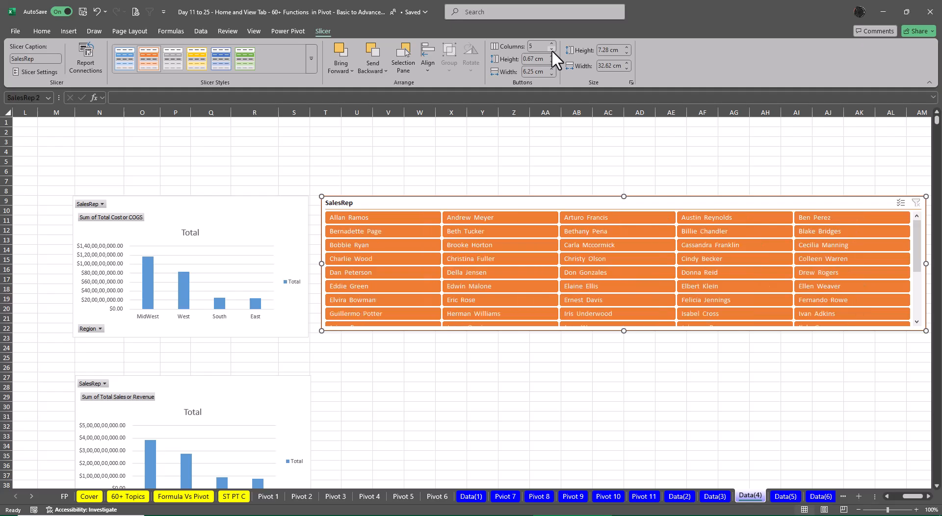
left_click(551, 49)
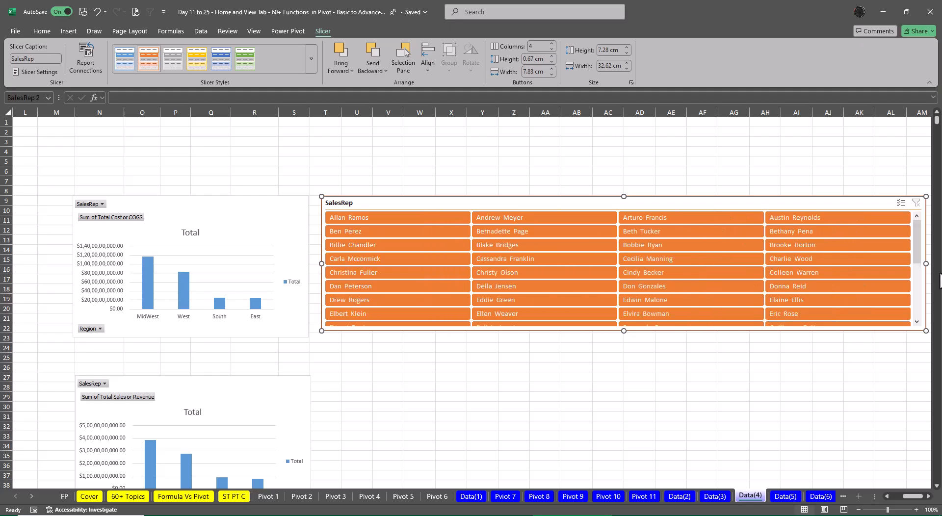
left_click_drag(924, 267, 572, 267)
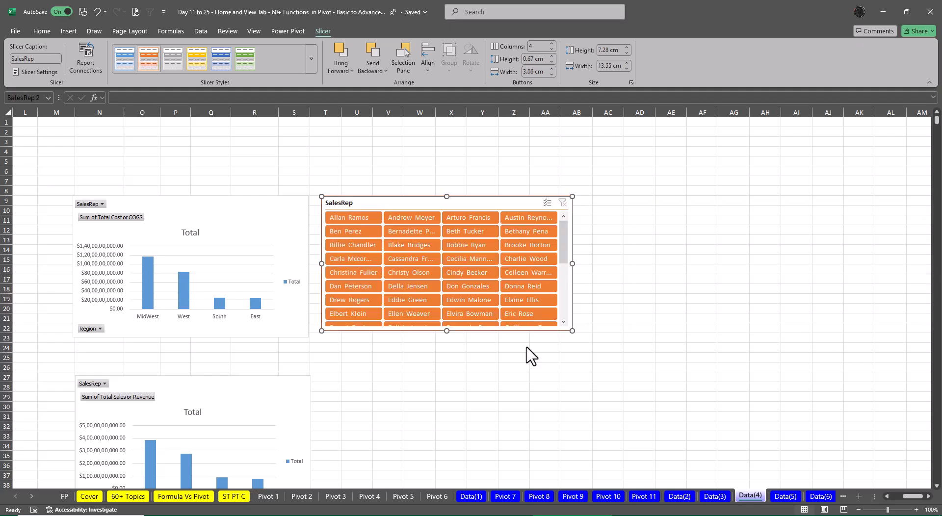
Step: Enlarge the SalesRep slicer to about 14.66 cm high so all its items fit, extending it upward to row 3
left_click_drag(445, 331, 447, 422)
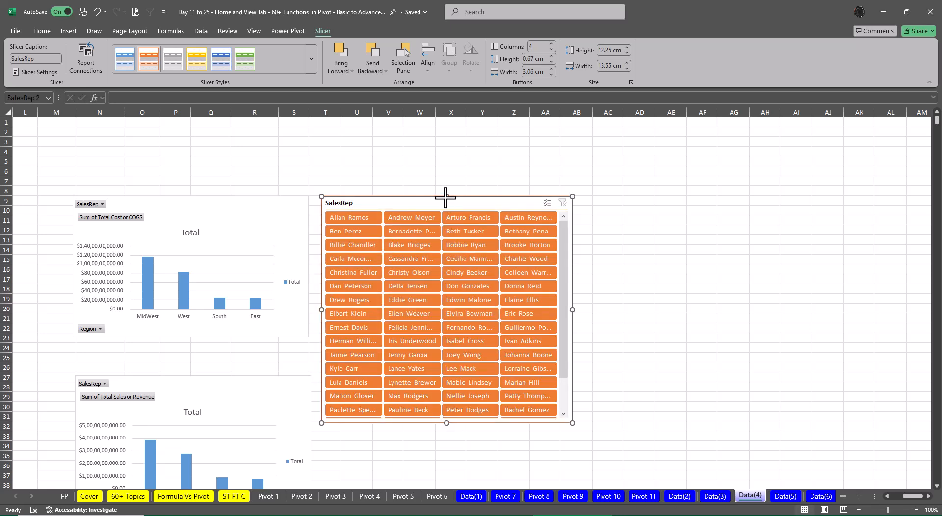
left_click_drag(444, 199, 444, 133)
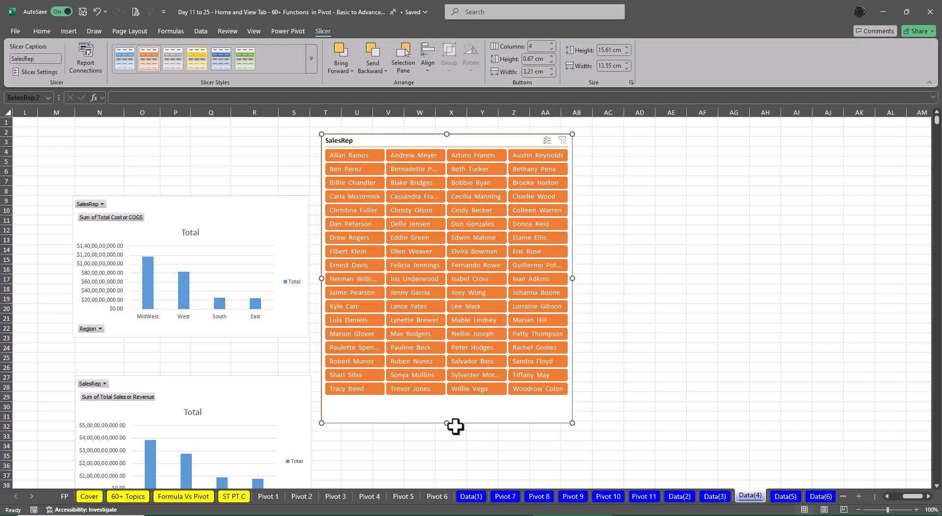
left_click_drag(447, 423, 445, 406)
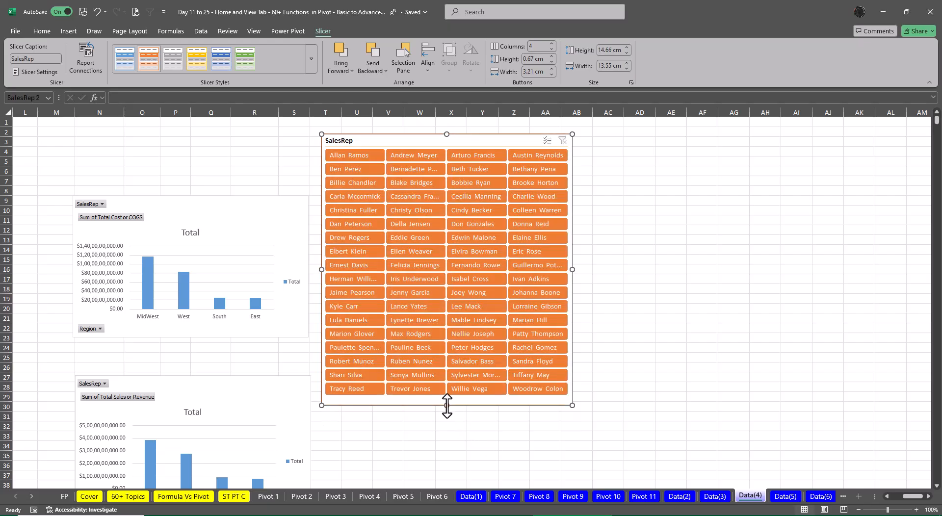
Step: Delete the empty column M between the PivotTables and the charts
left_click(858, 509)
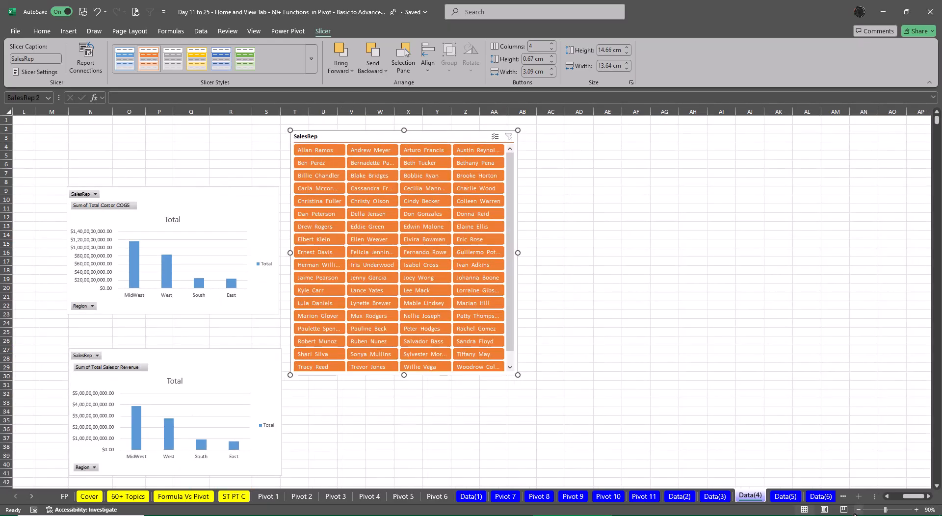
left_click_drag(916, 496, 893, 500)
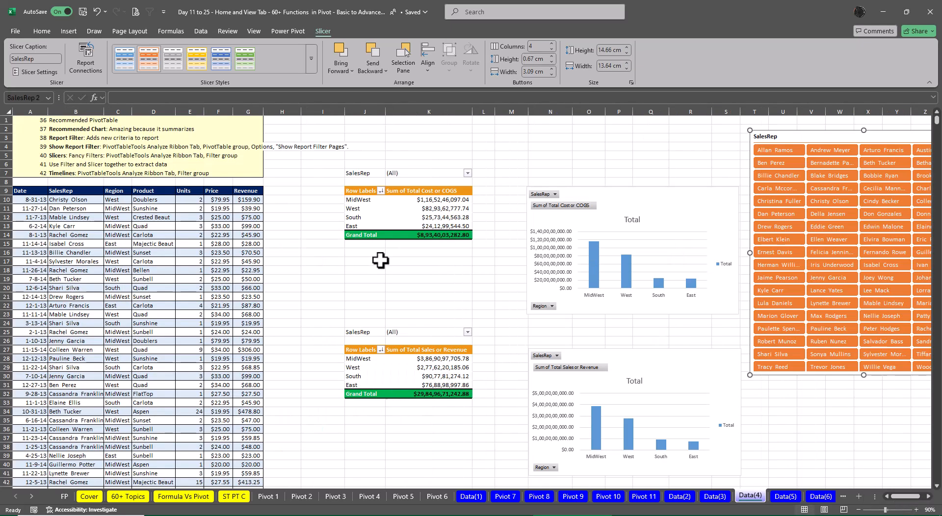
right_click(504, 106)
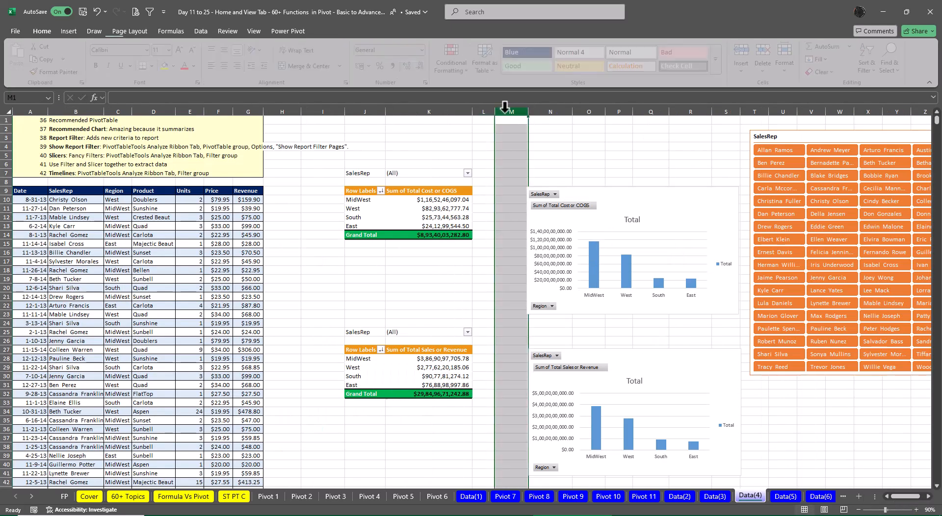
left_click(533, 224)
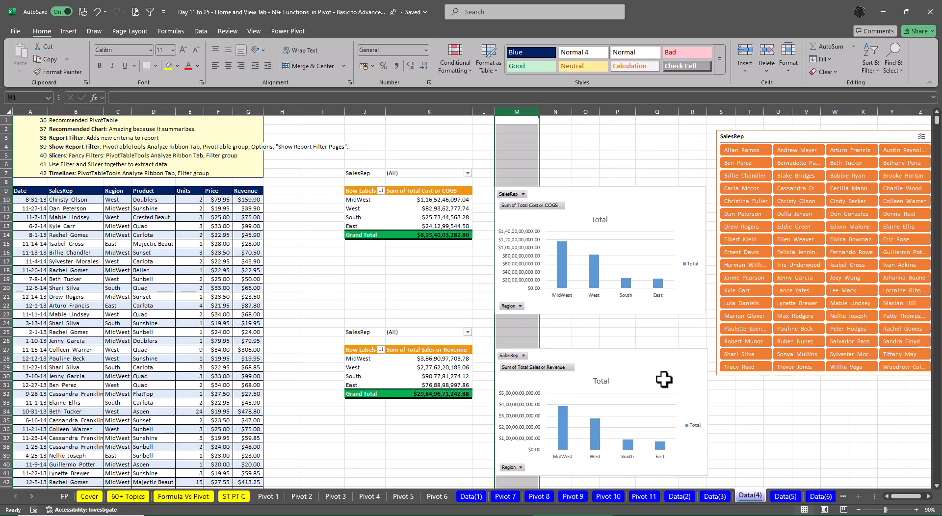
Step: Trim the empty space beneath the SalesRep slicer's last row by shortening the slicer slightly
left_click(859, 510)
left_click(851, 442)
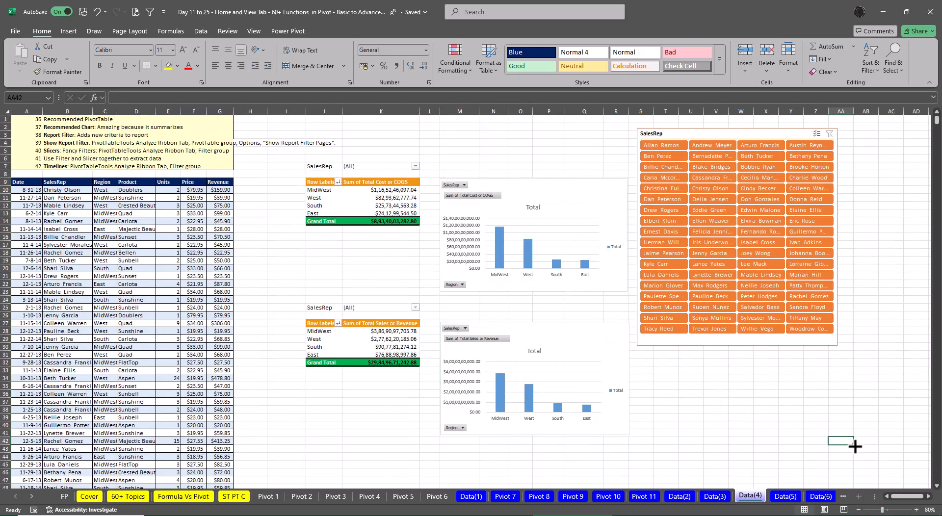
left_click(765, 346)
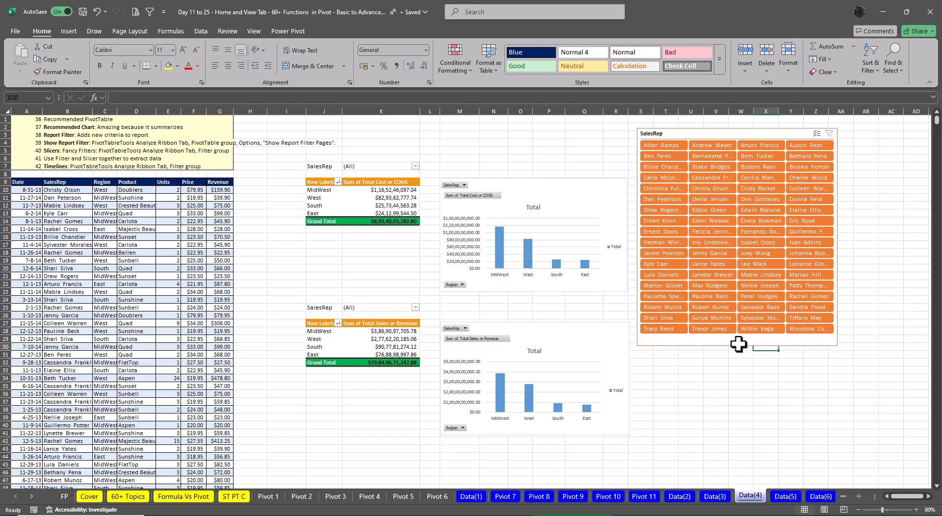
left_click(738, 344)
left_click_drag(738, 344, 737, 337)
left_click(740, 386)
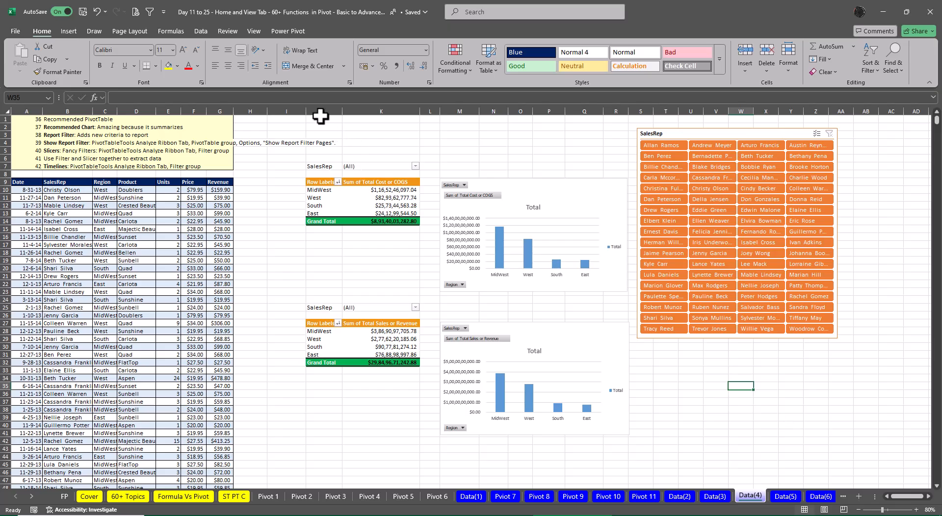
Step: Try zooming the sheet to columns J through AA, and return the view to 100% with the PivotTables, charts and slicer showing
left_click_drag(321, 111, 801, 148)
left_click(252, 31)
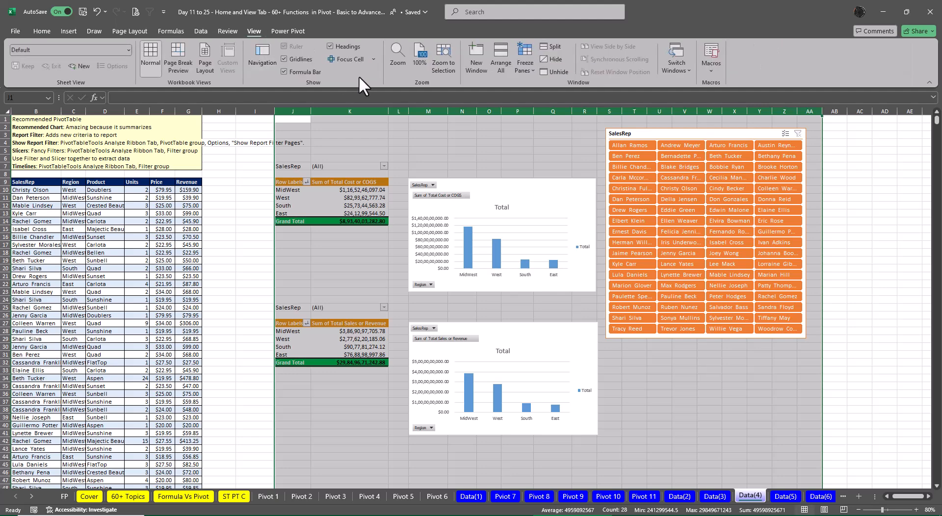
left_click(444, 62)
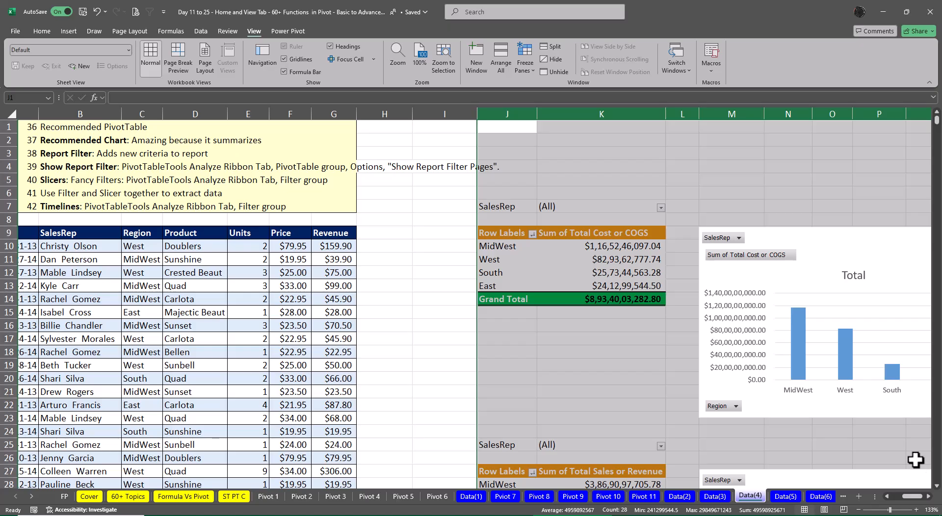
left_click(421, 51)
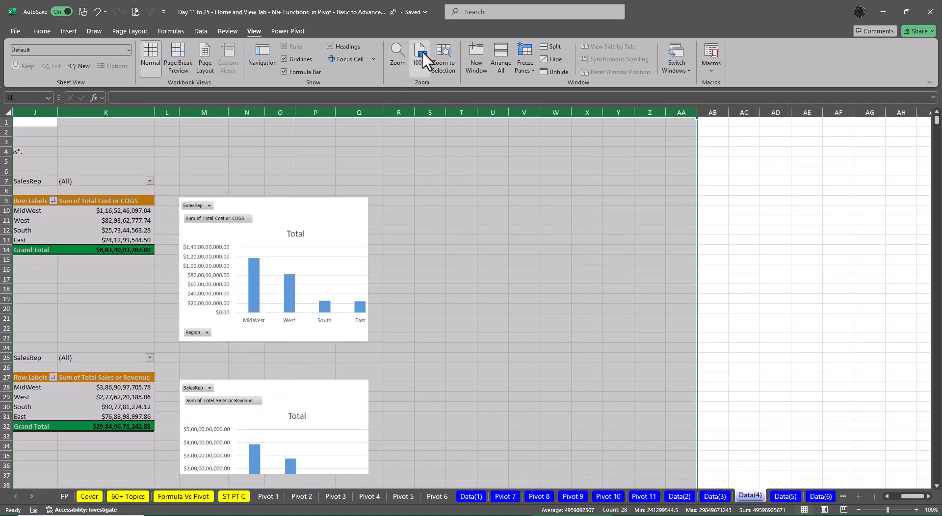
left_click(887, 496)
left_click(887, 497)
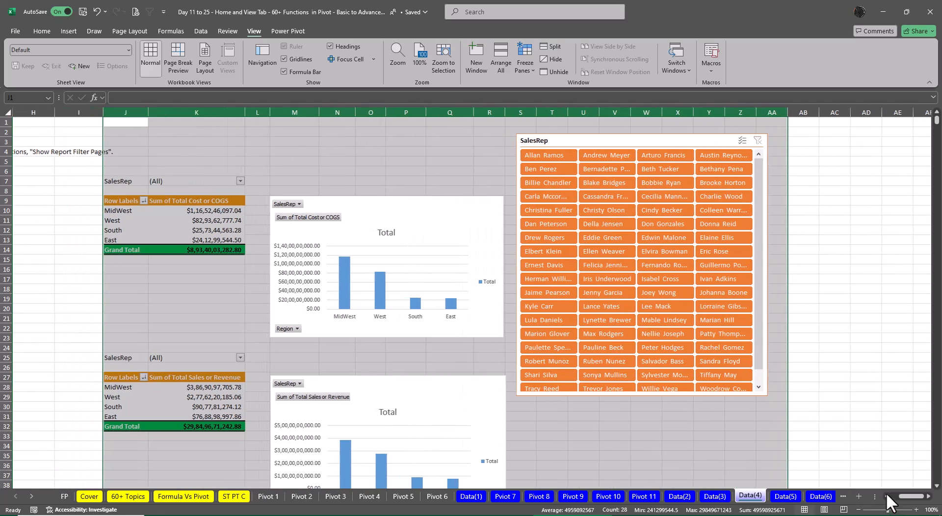
left_click(893, 354)
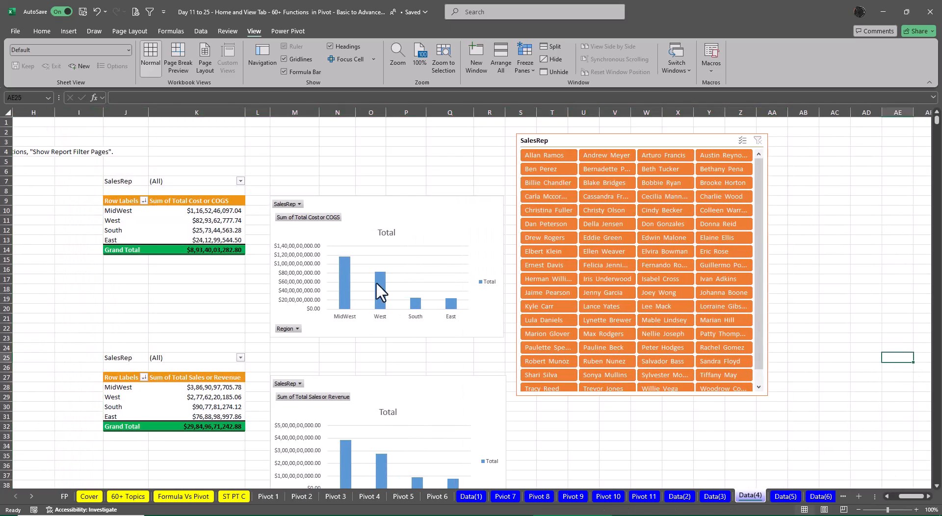
Step: Move the cost chart up to row 1 and the revenue chart to row 17 beneath it, and close the PivotChart field list
left_click_drag(378, 208, 371, 132)
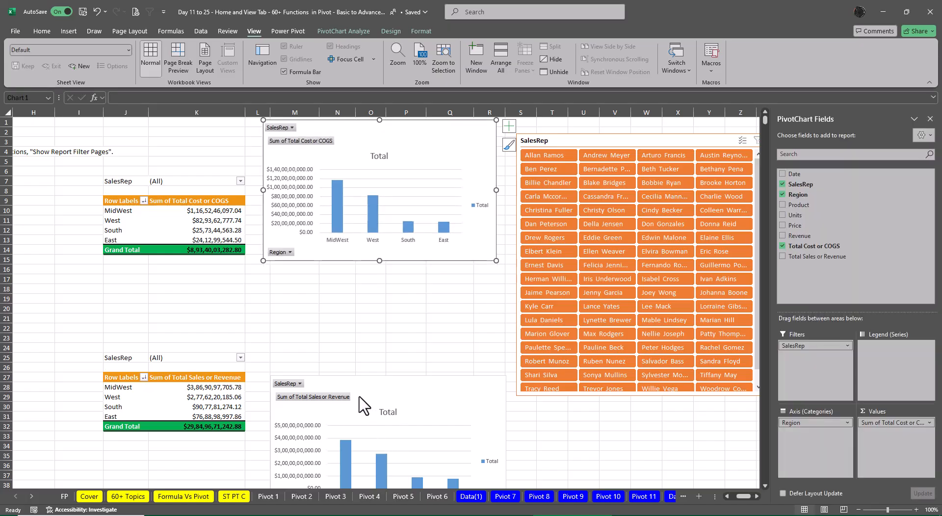
left_click_drag(361, 404, 366, 301)
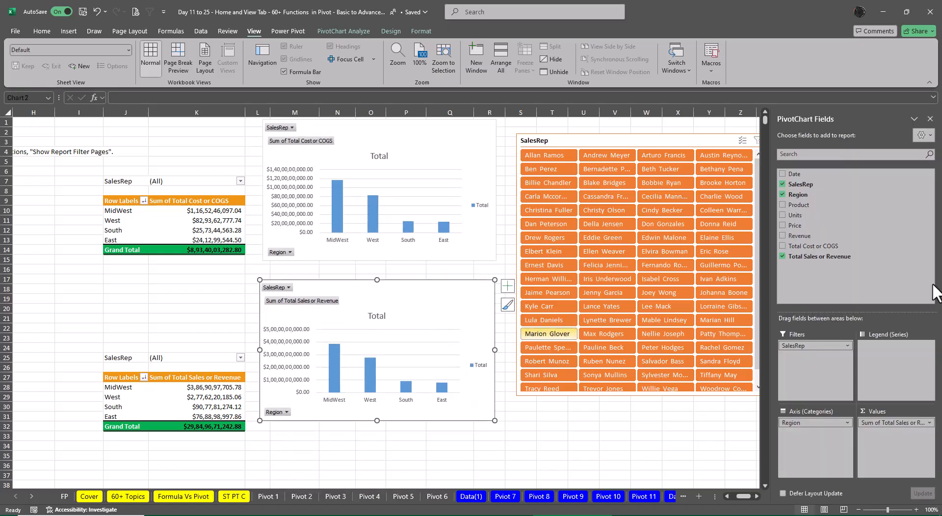
left_click(929, 118)
left_click(830, 405)
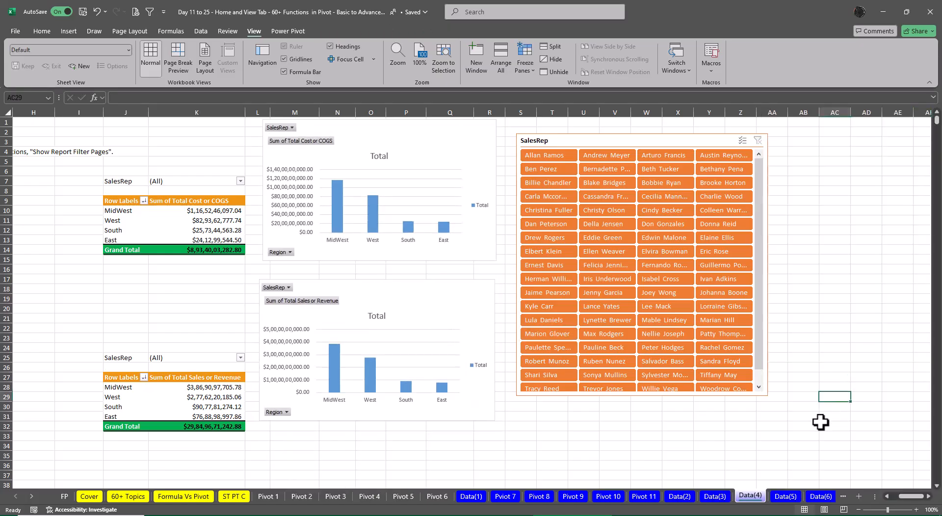
Step: Extend the SalesRep slicer's lower edge slightly so its last row fits without scrolling
left_click(740, 392)
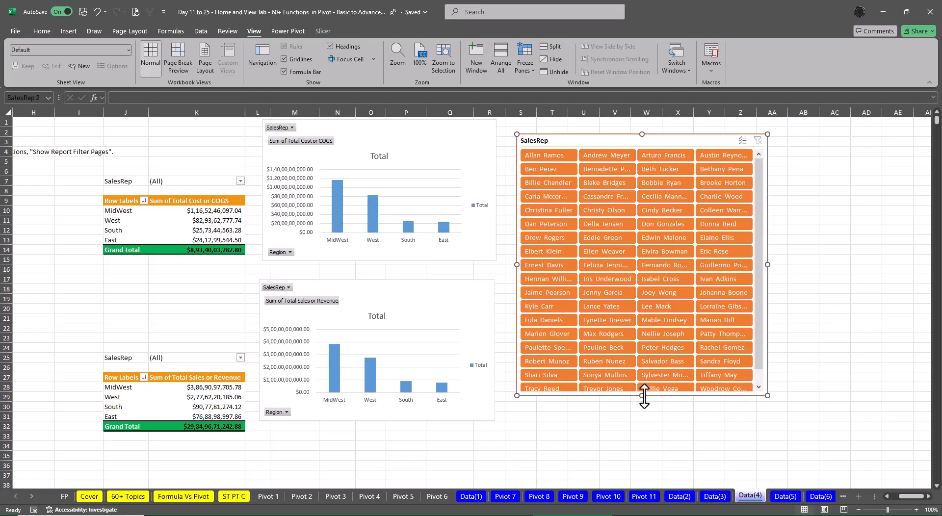
left_click_drag(641, 396, 642, 404)
left_click(871, 455)
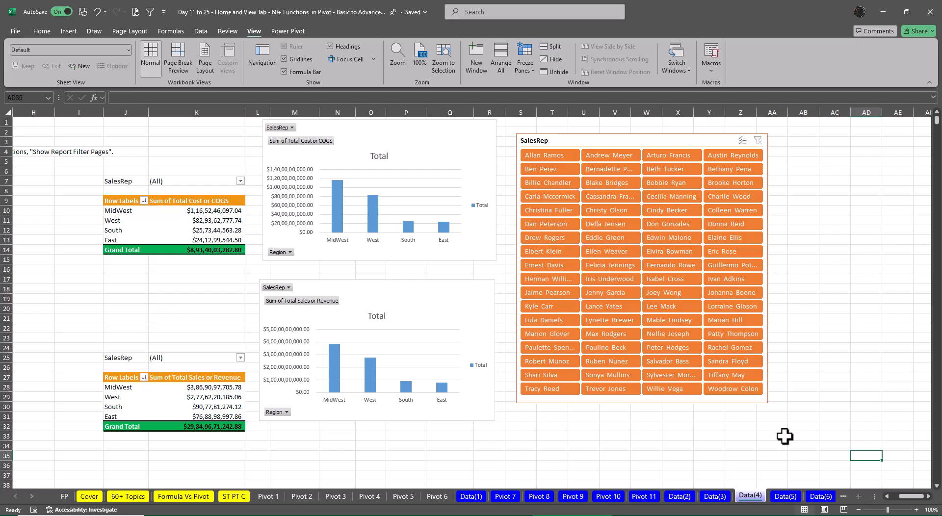
Step: Filter the slicer by single reps and by all eight reps in its second and third rows, and clear the filter
left_click(528, 306)
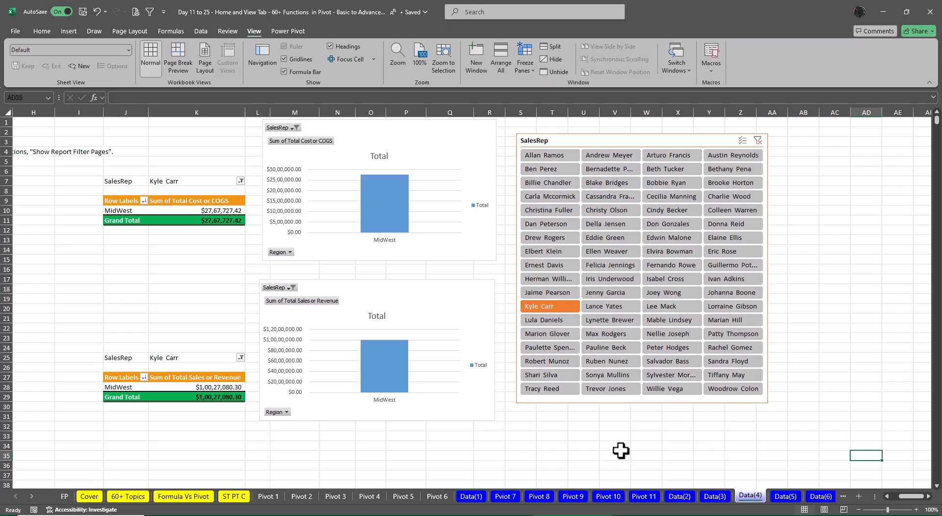
left_click(538, 171)
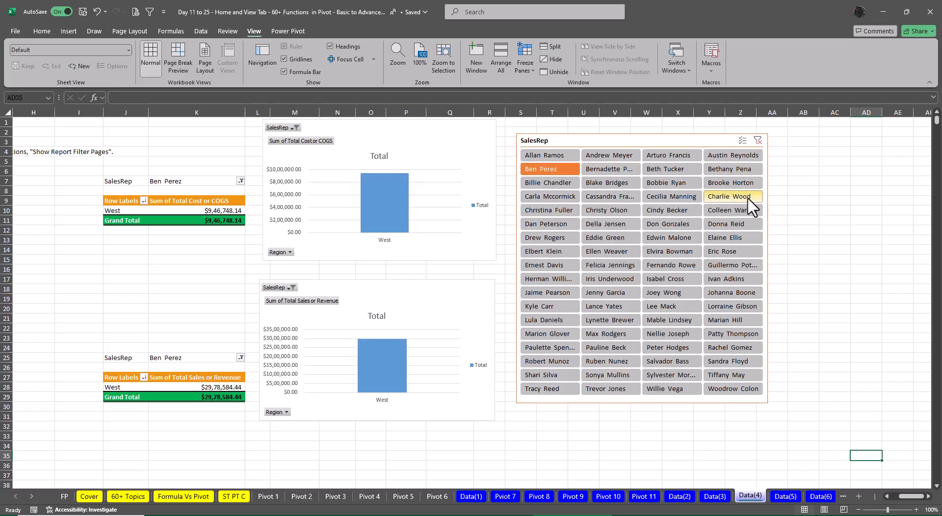
left_click(730, 183, "shift")
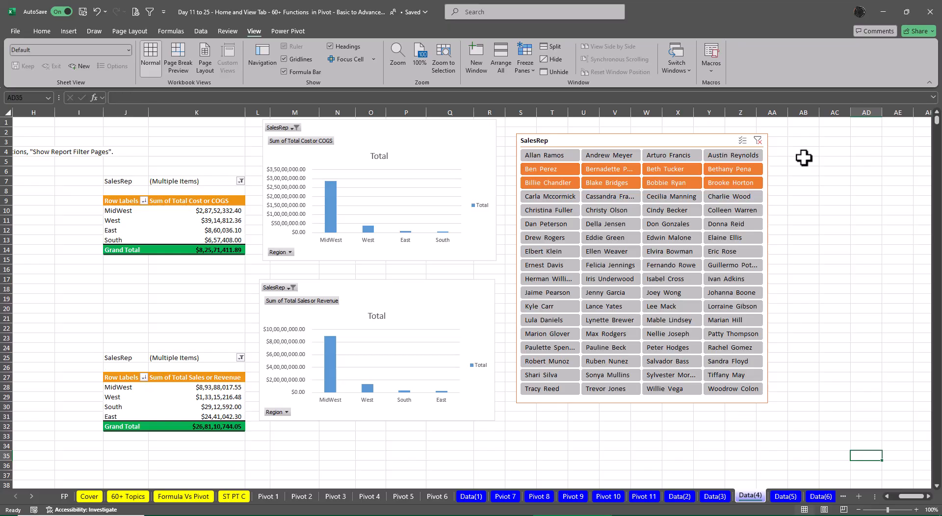
left_click(757, 140)
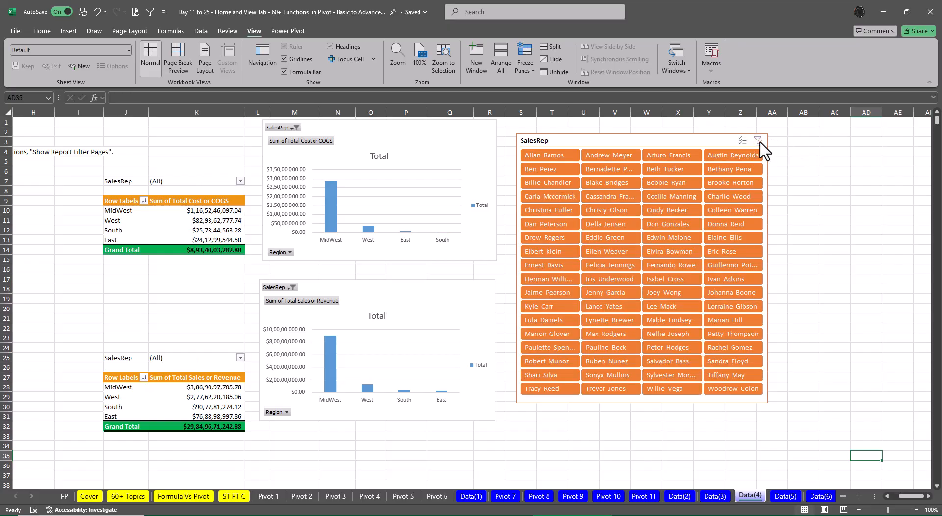
Step: Insert a PivotTable from the data table starting at A9, placing it on the existing worksheet at cell J39
left_click_drag(911, 495, 902, 496)
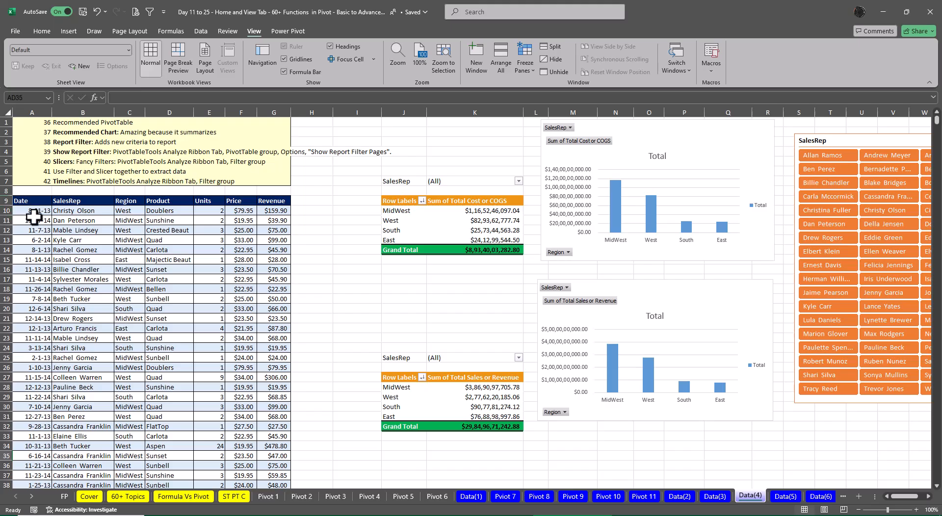
left_click(30, 201)
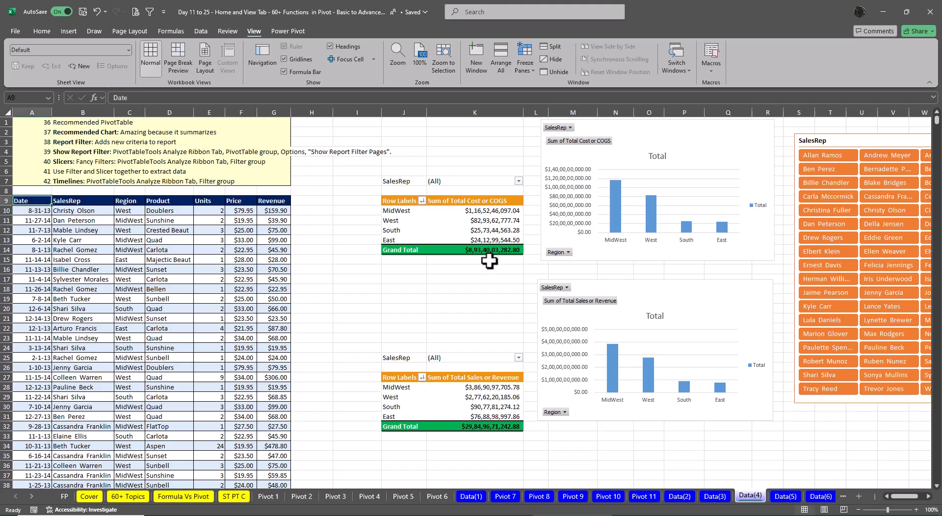
key("alt+n")
key("v")
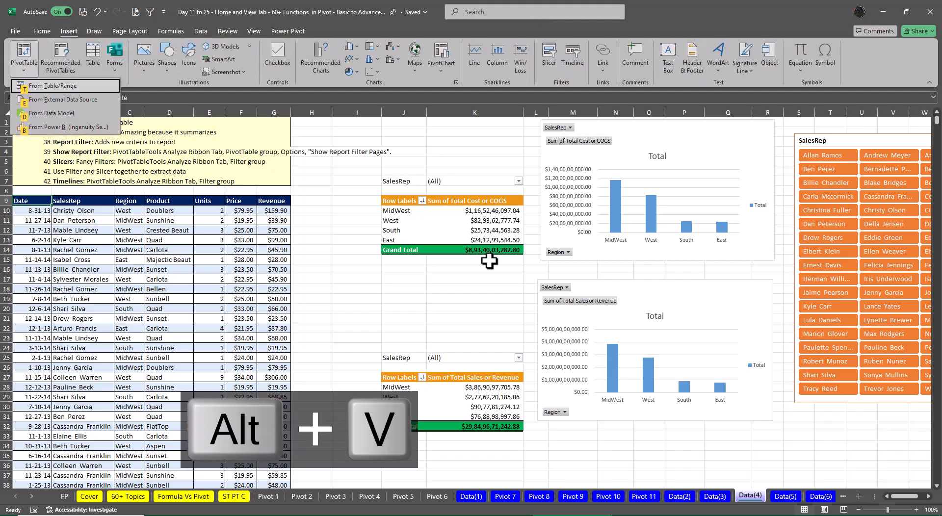
key("t")
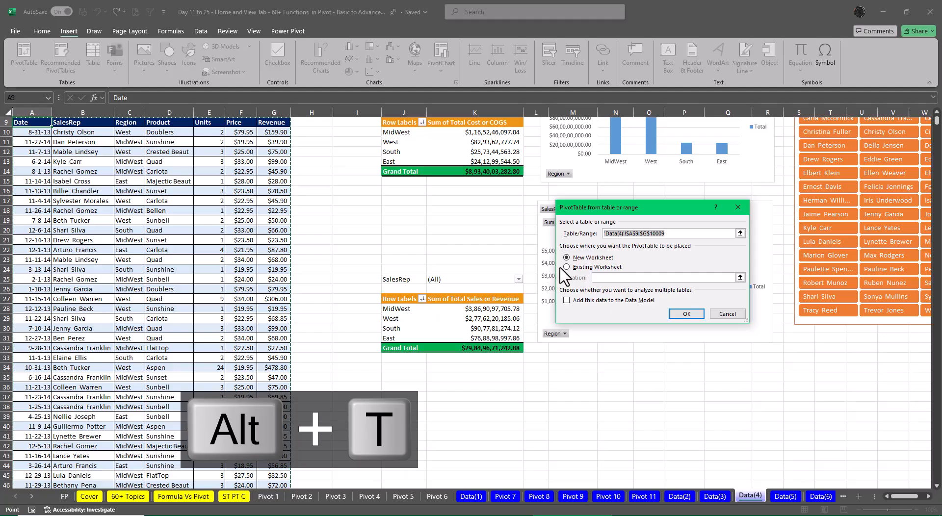
left_click(567, 267)
left_click(740, 277)
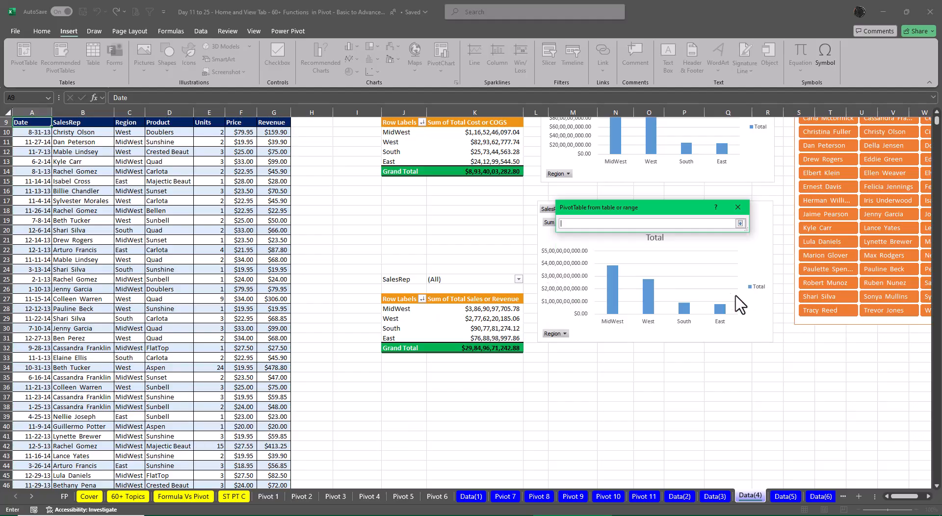
scroll(475, 395, "down", 2)
left_click(407, 361)
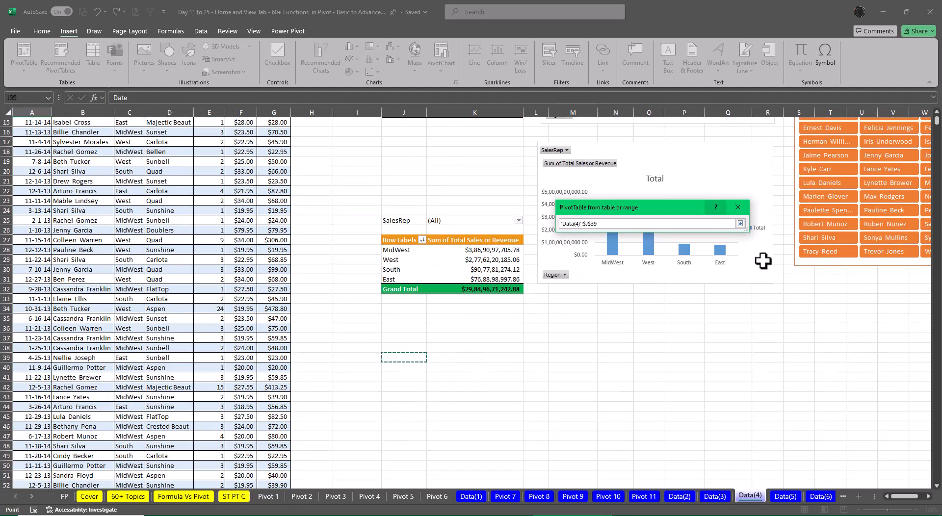
left_click(740, 224)
left_click(686, 314)
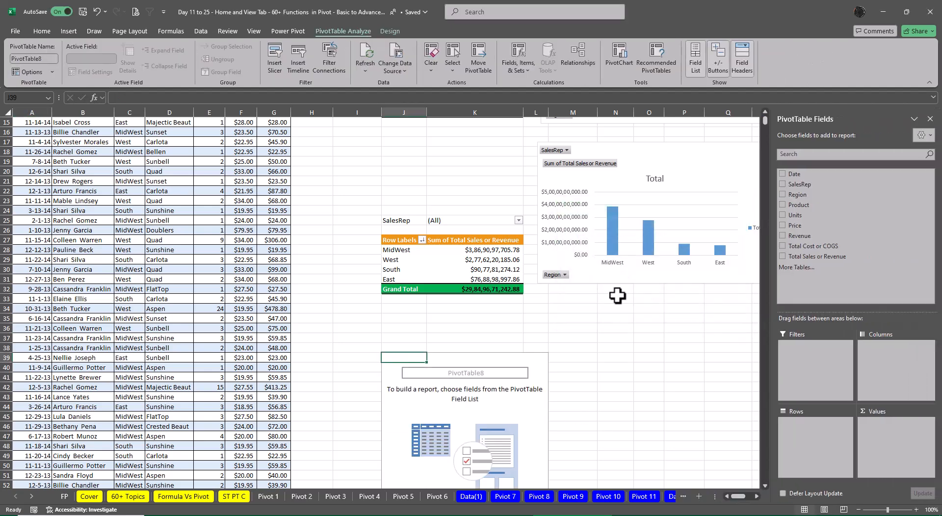
Step: Add Date to the rows and Total Sales or Revenue to the values of the new PivotTable, and review its daily entries
left_click(782, 174)
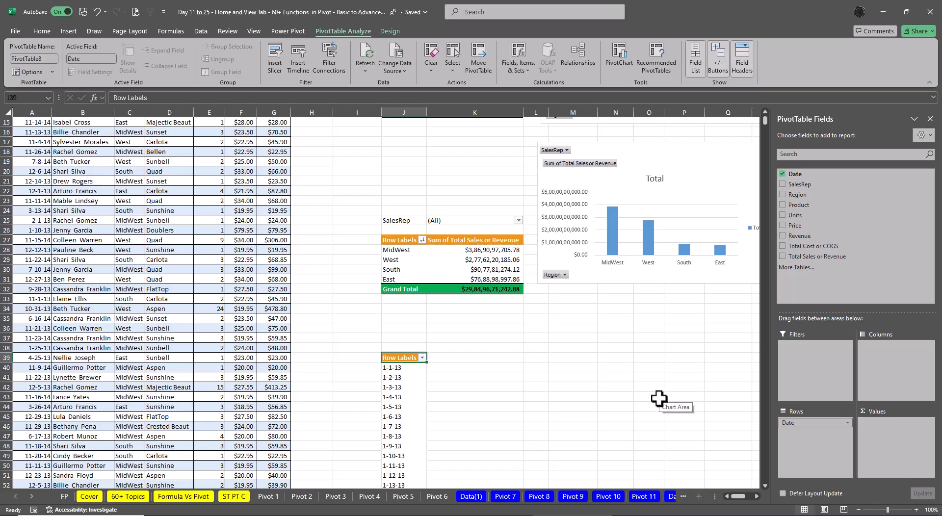
left_click(782, 256)
scroll(647, 355, "down", 8)
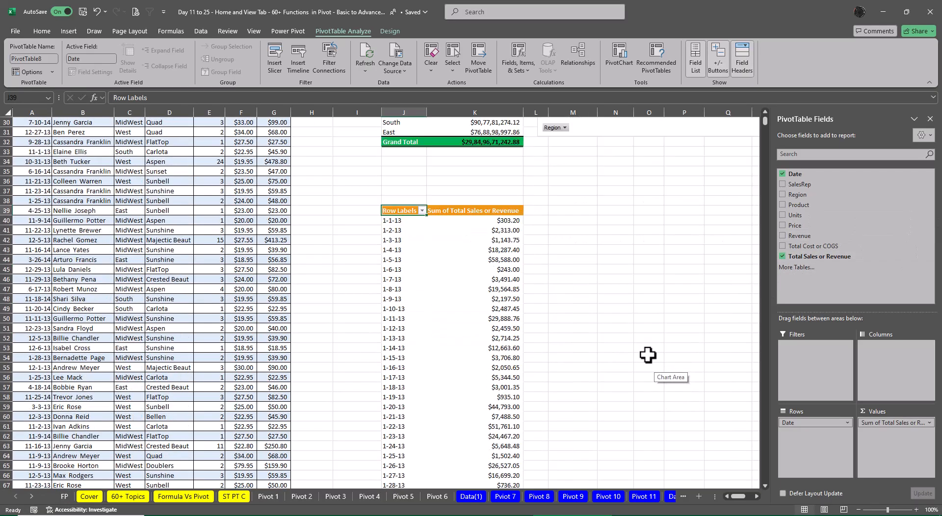
scroll(647, 354, "down", 17)
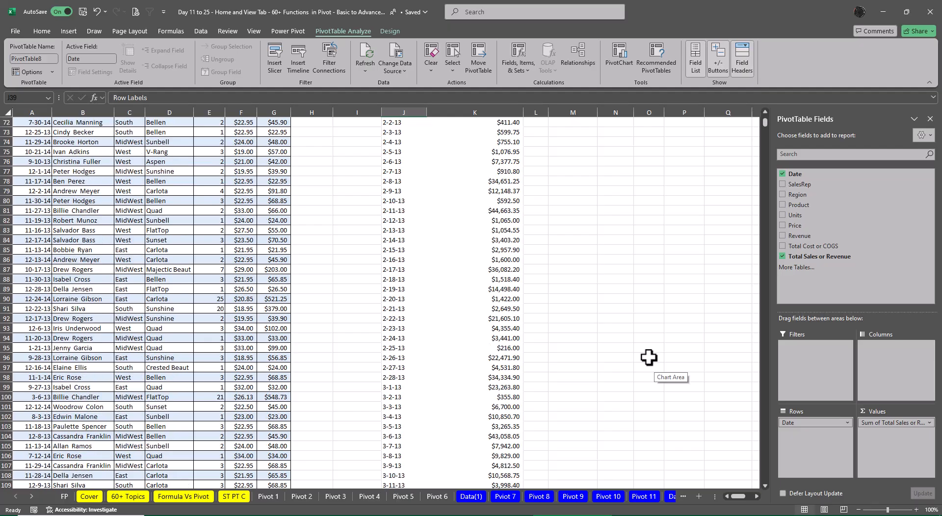
scroll(649, 361, "up", 20)
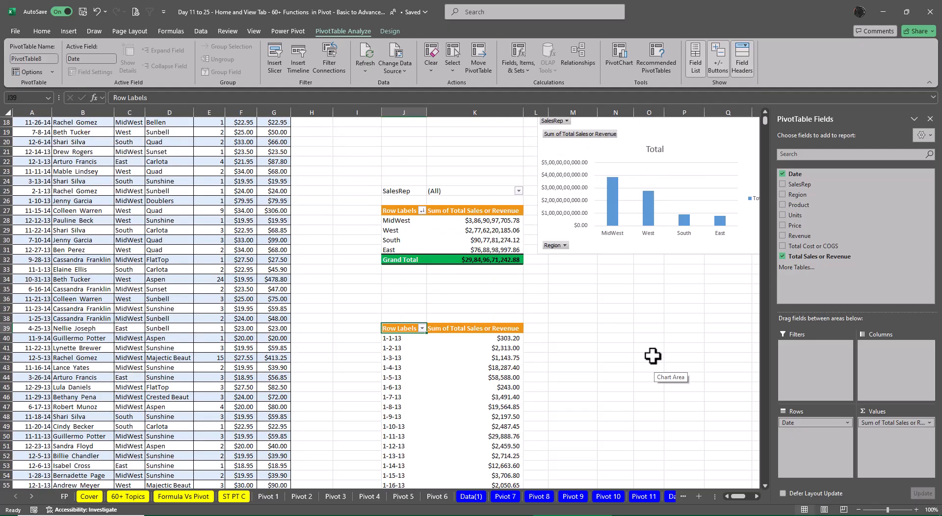
Step: Turn off the Excel data option that disables automatic grouping of Date/Time columns in PivotTables
left_click(15, 31)
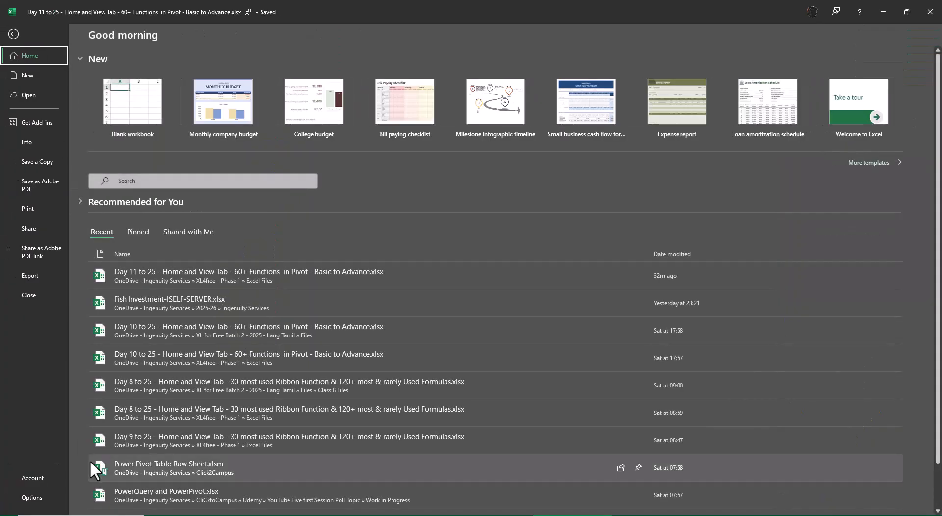
left_click(32, 498)
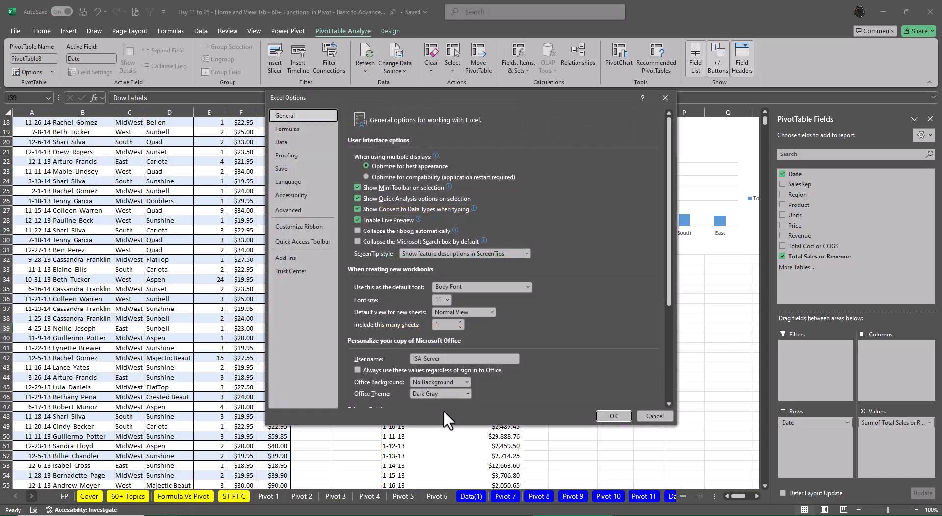
left_click(287, 141)
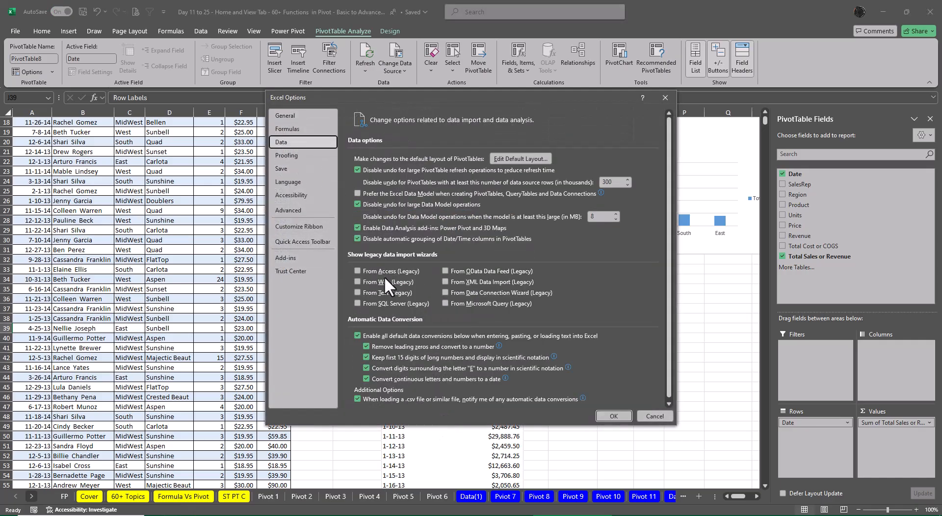
left_click(358, 238)
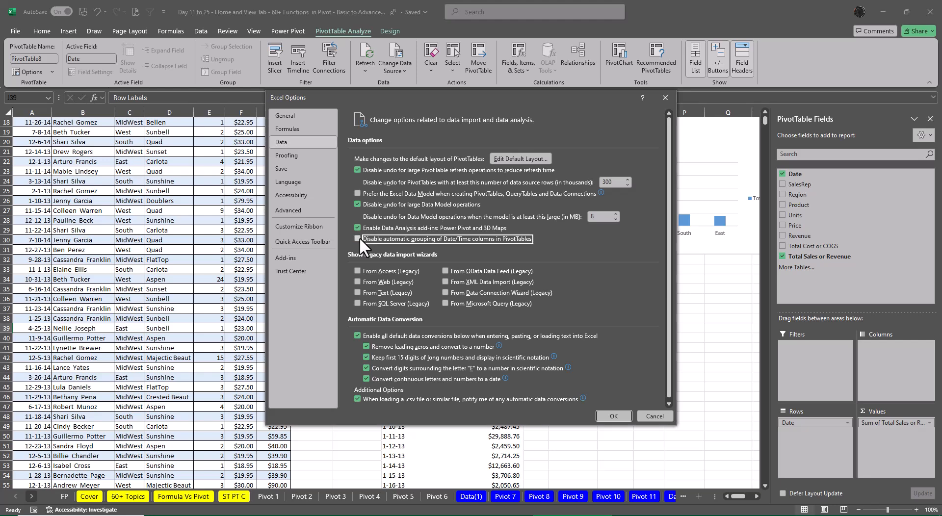
left_click(613, 415)
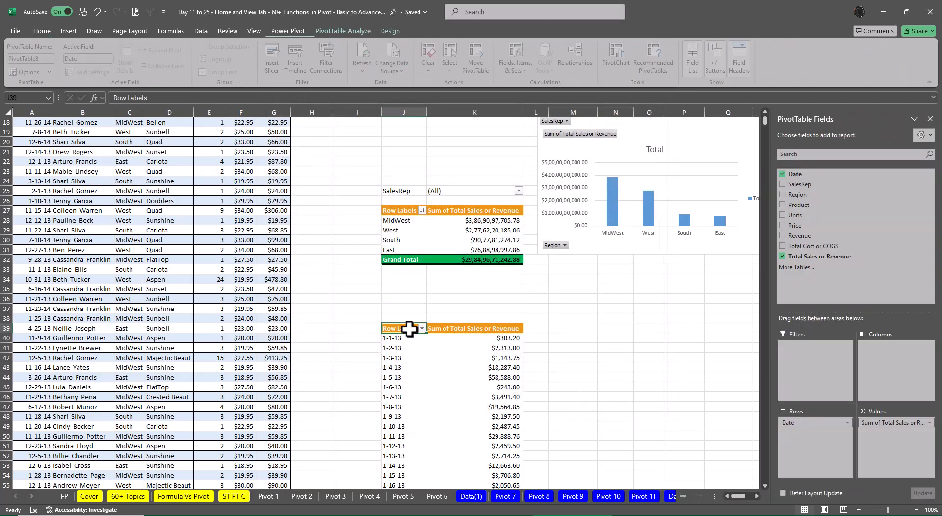
Step: Delete the whole daily-date PivotTable that starts at cell J39
key("ctrl+shift+Right")
key("ctrl+shift+Down")
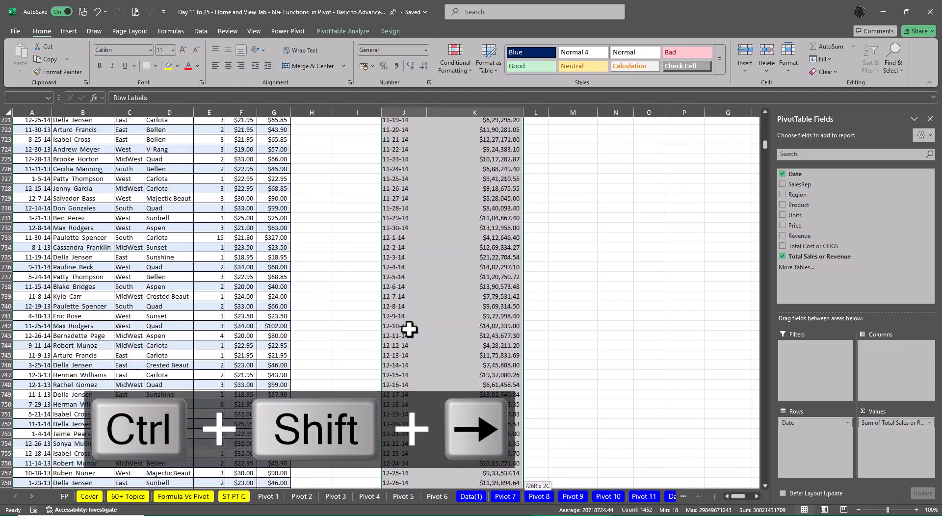
key("ctrl+minus")
key("Return")
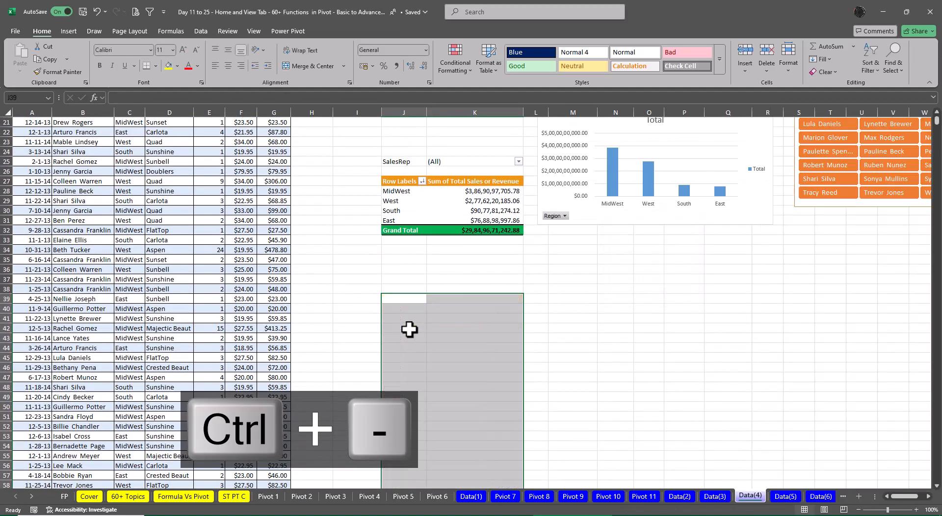
Step: Insert a PivotTable from the data table starting at A9, placing it on the existing worksheet at cell J38
left_click(27, 250)
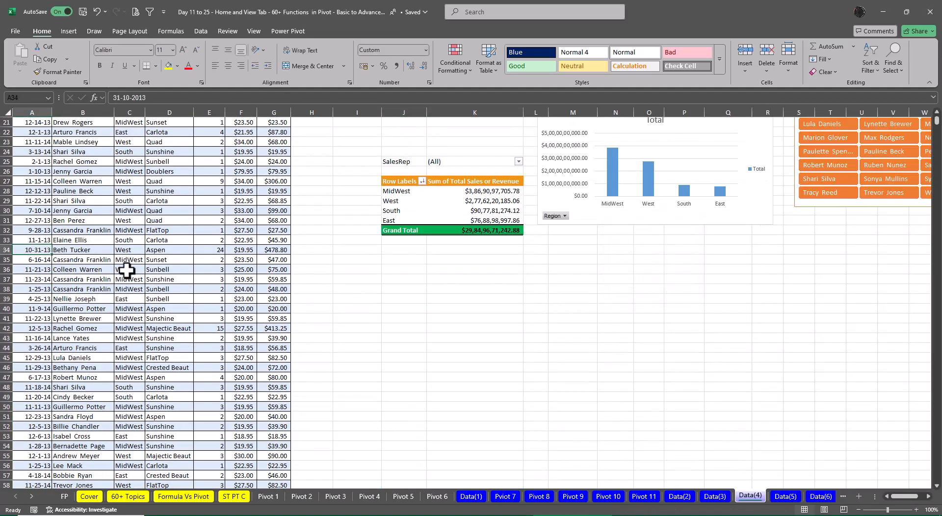
key("alt+n")
key("v")
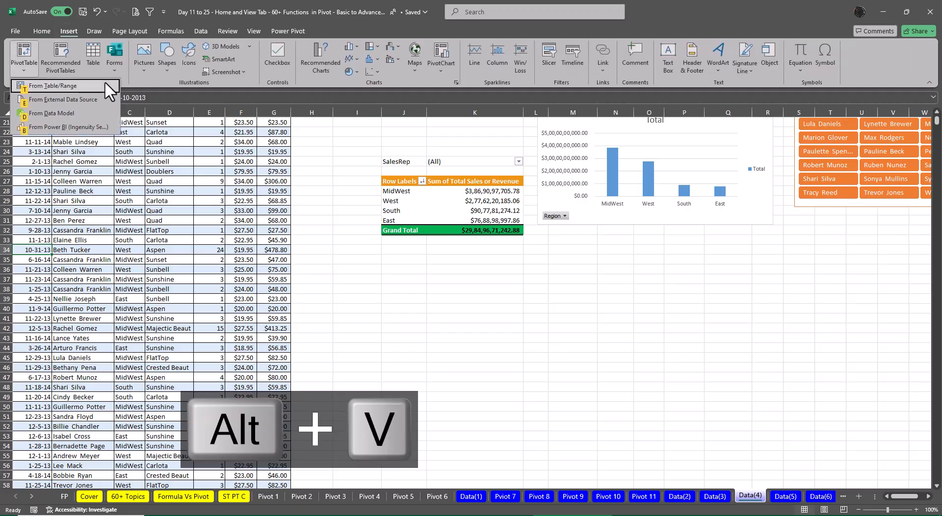
key("t")
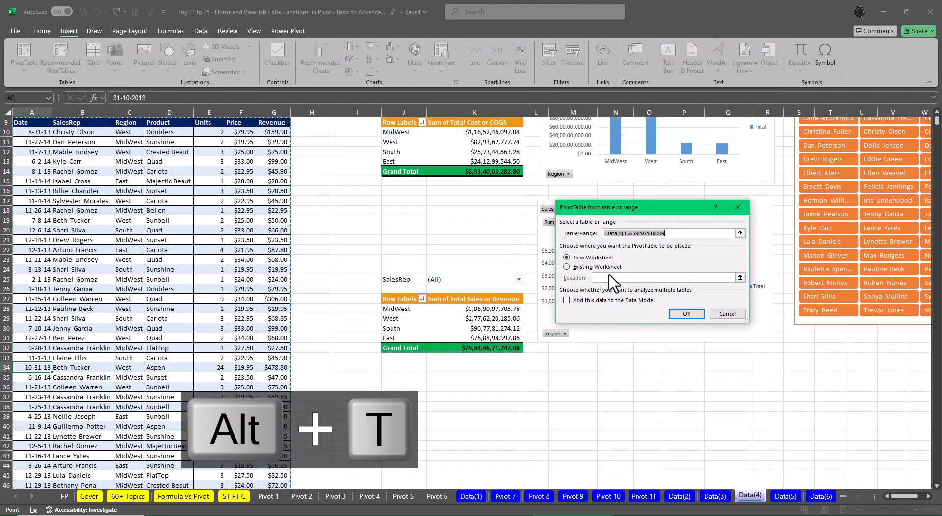
left_click(595, 266)
left_click(740, 277)
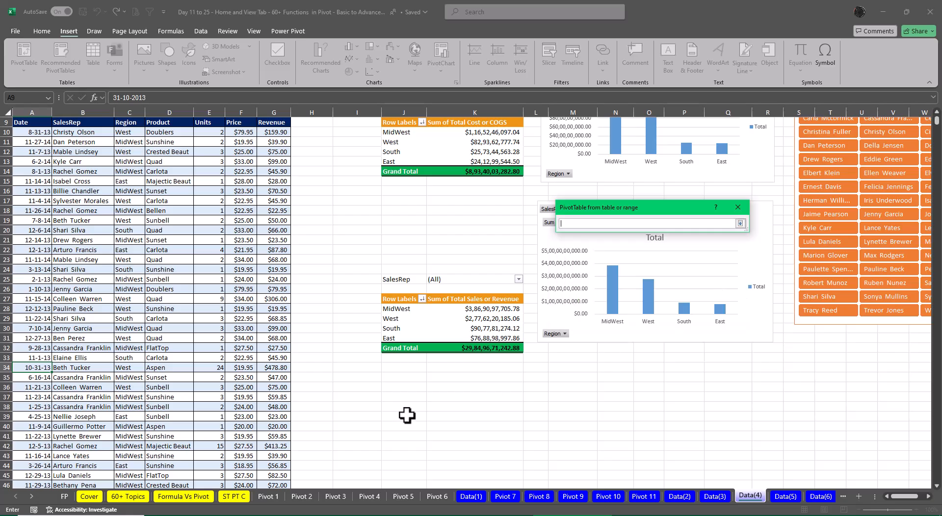
left_click(404, 407)
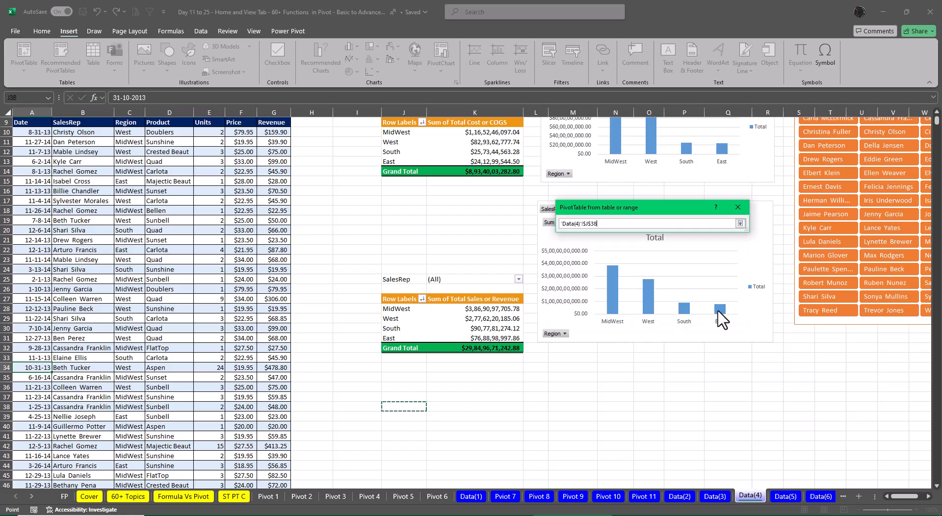
left_click(739, 224)
left_click(686, 313)
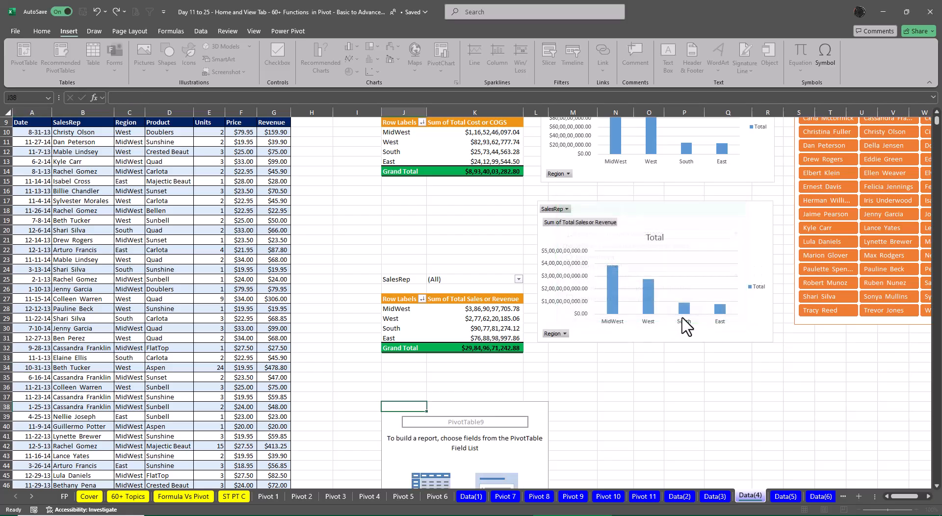
Step: Group the new PivotTable's rows by only Years (Date) and Months (Date), with Total Sales or Revenue as values
left_click(782, 173)
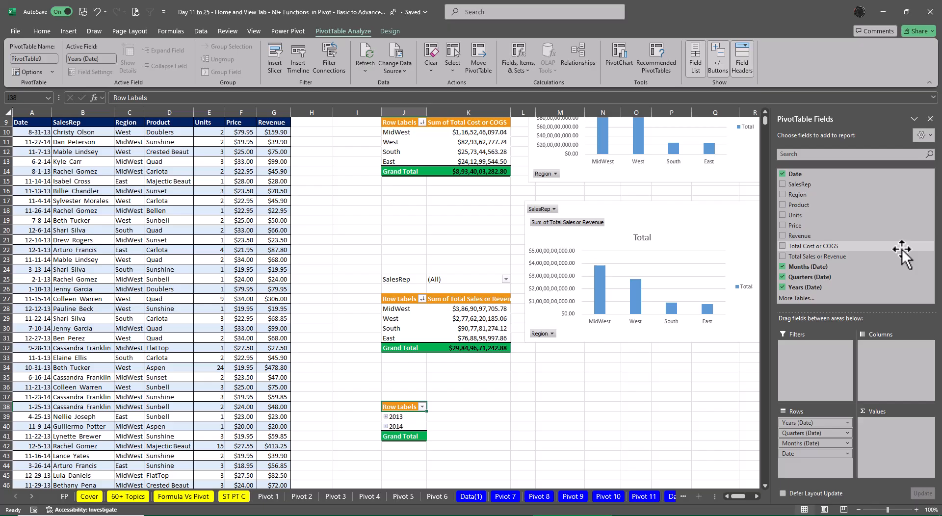
left_click(782, 277)
left_click(782, 173)
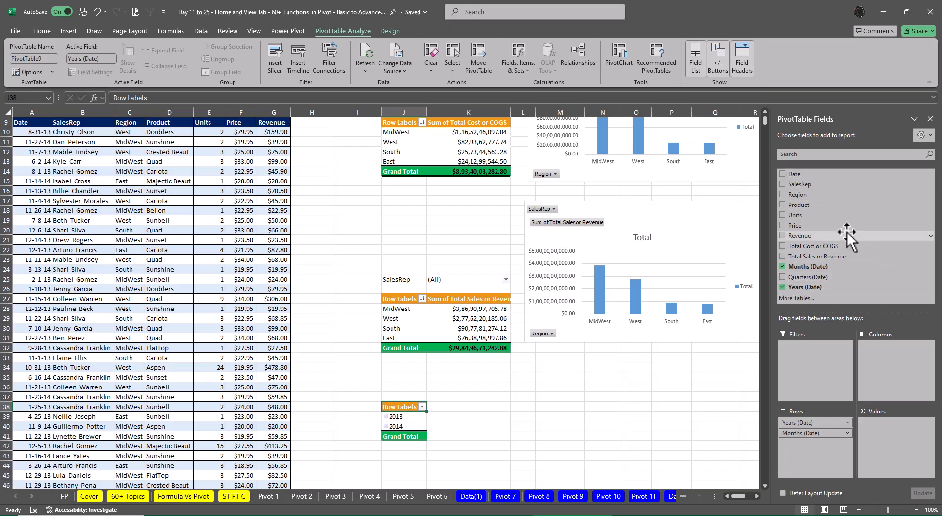
left_click(782, 256)
scroll(627, 403, "down", 4)
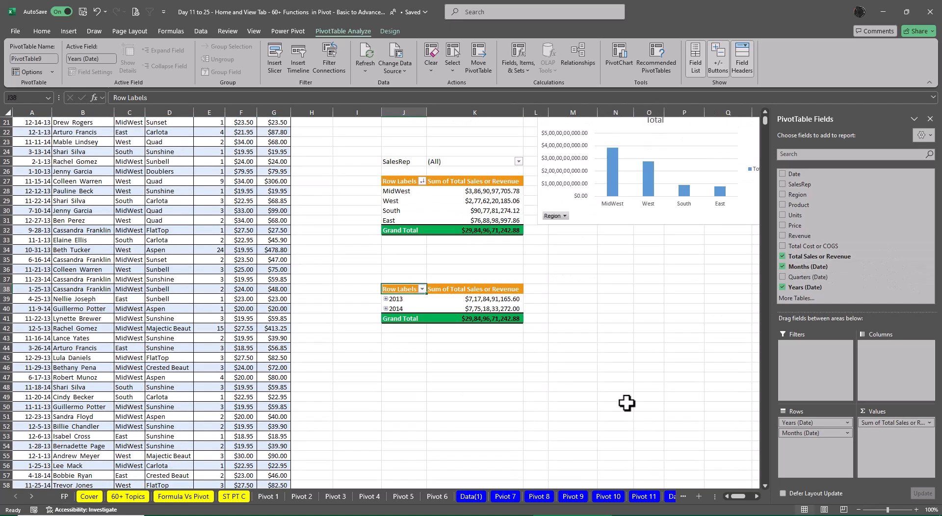
scroll(447, 300, "down", 1)
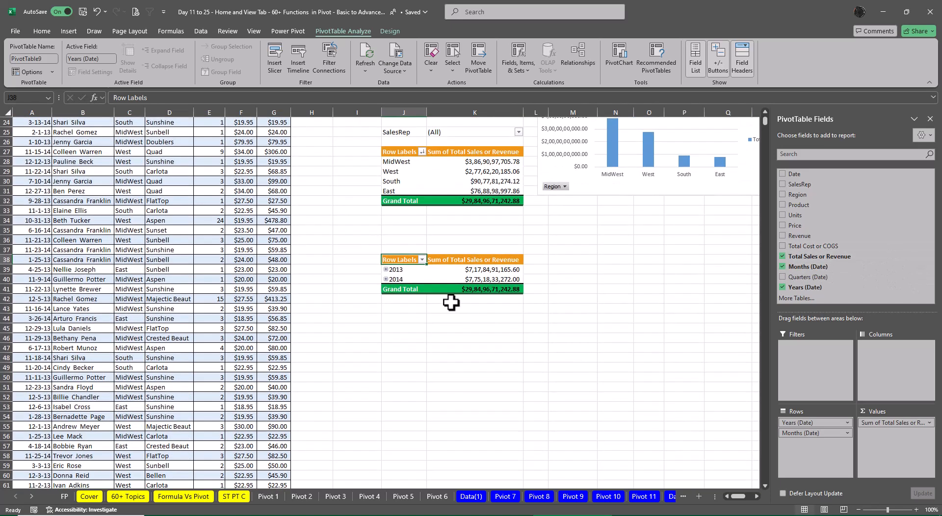
Step: Expand the entire Years (Date) field in the new PivotTable to list the months under 2013 and 2014
right_click(407, 270)
mouse_move(478, 397)
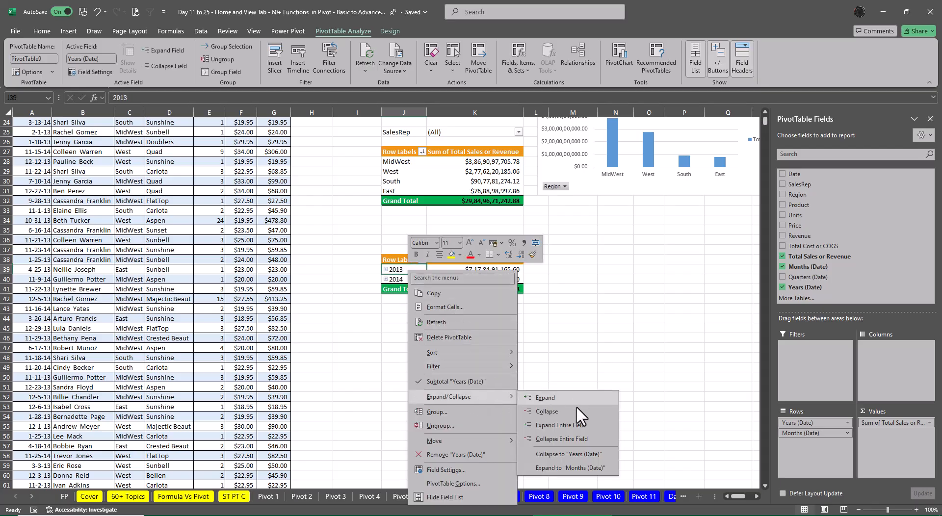
left_click(570, 425)
scroll(620, 360, "down", 1)
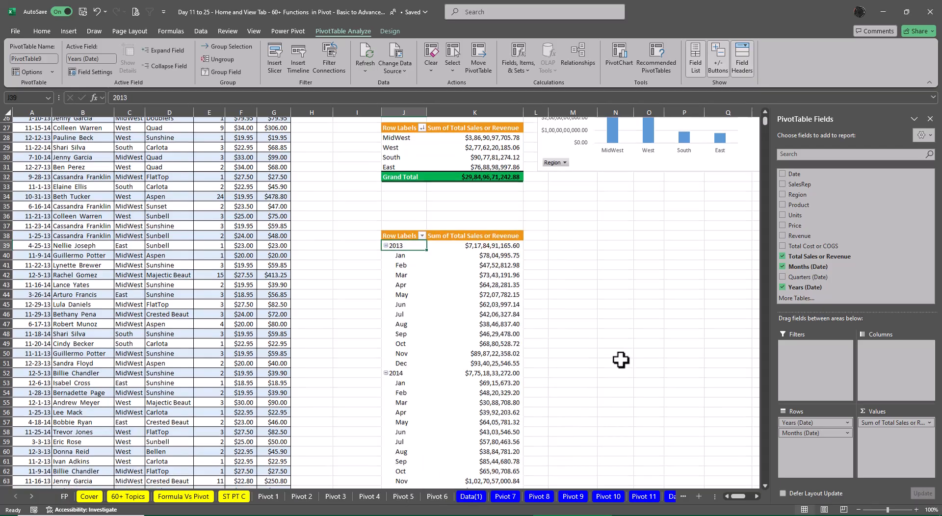
scroll(620, 360, "down", 3)
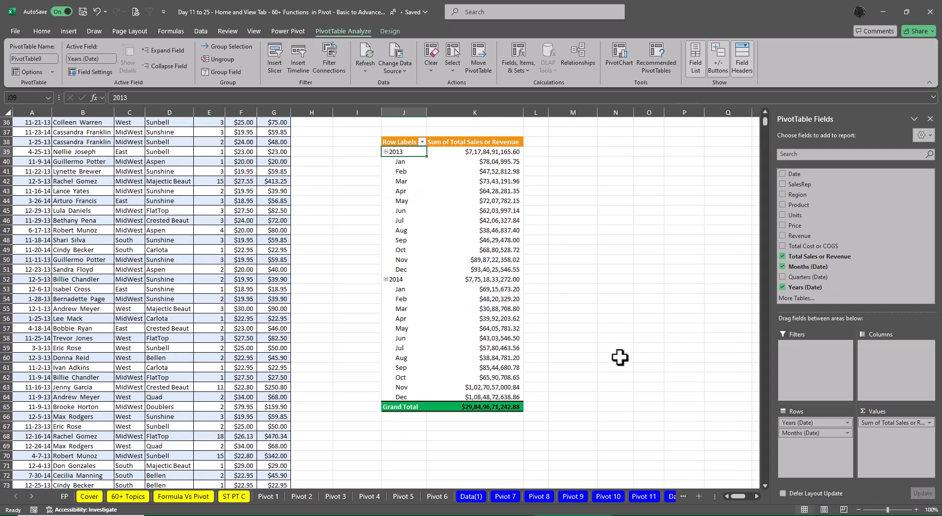
Step: Insert a blank line after each year item in the date PivotTable
left_click(391, 32)
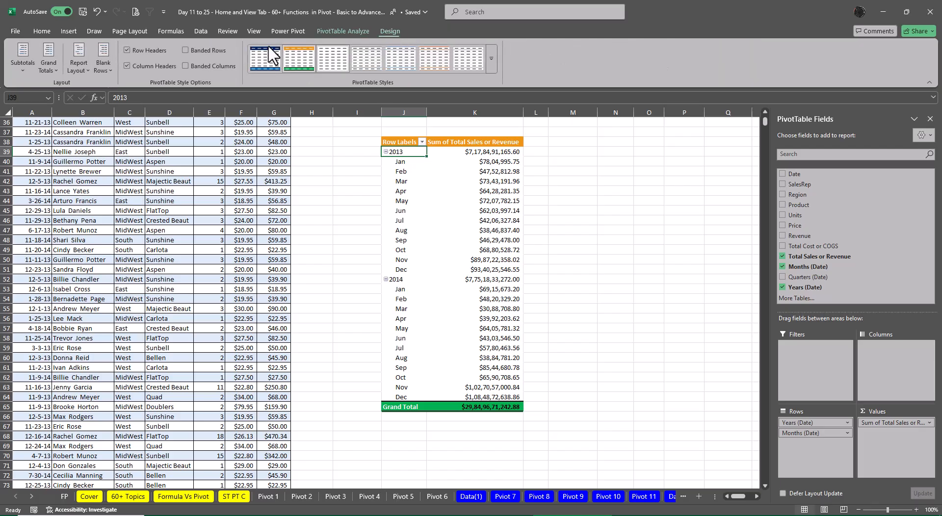
left_click(103, 59)
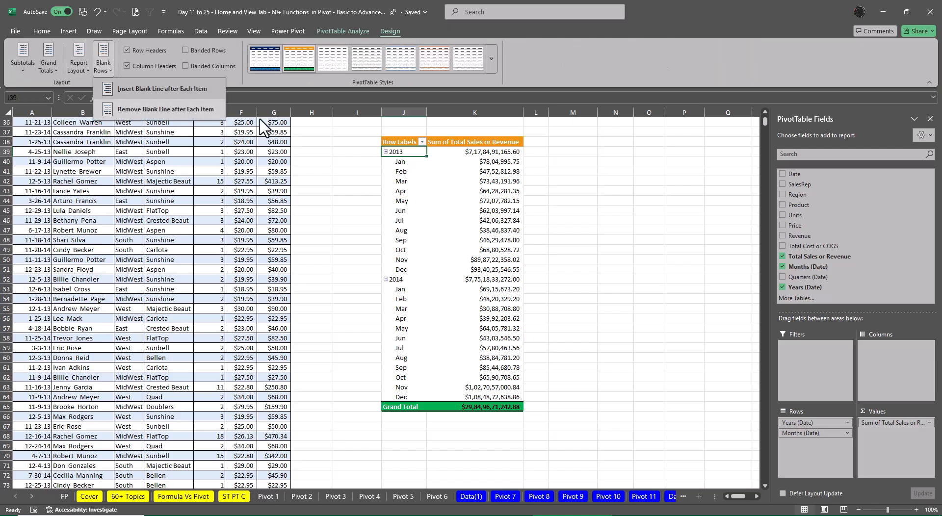
left_click(144, 101)
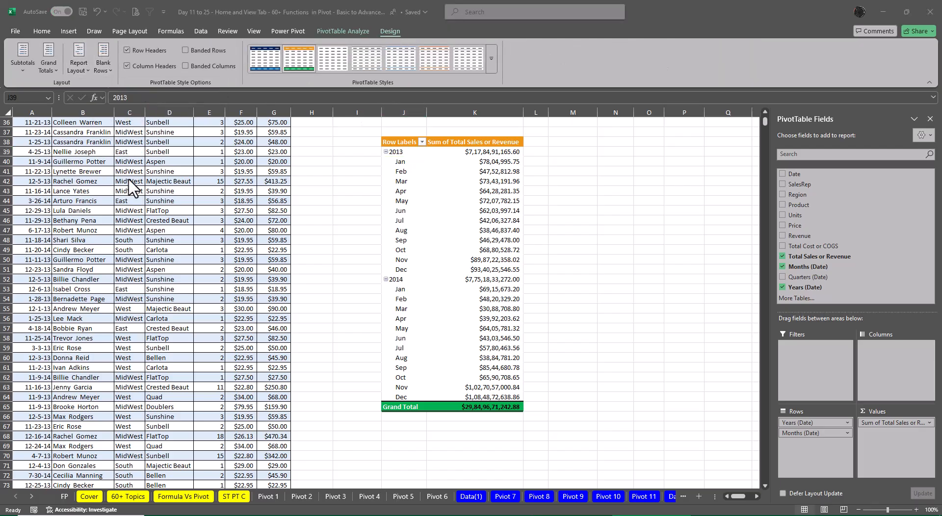
left_click(108, 65)
left_click(120, 84)
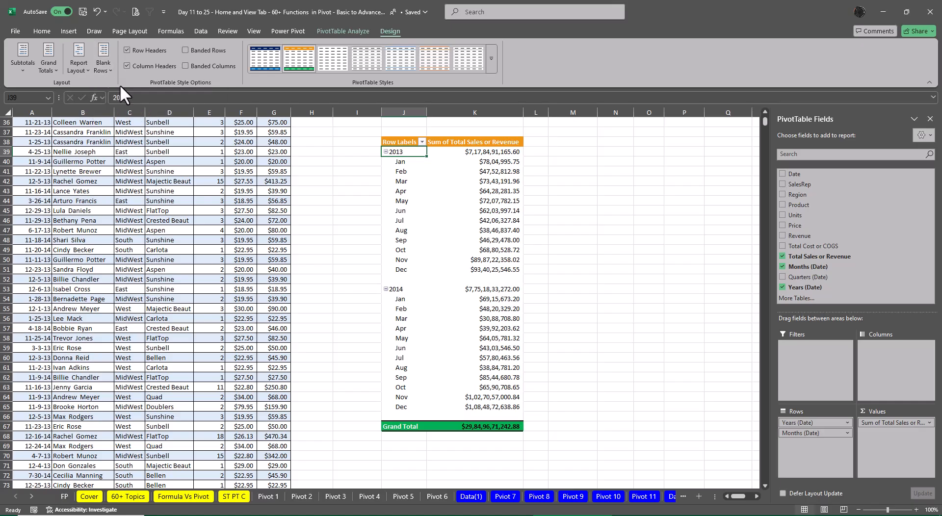
left_click(634, 263)
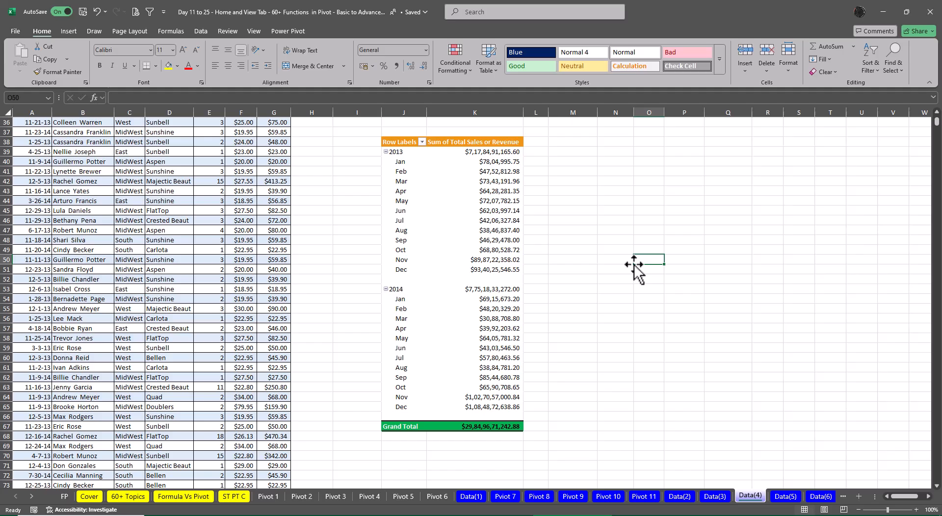
Step: Try the tabular form layout on the date PivotTable, and switch it back to compact form
left_click(472, 142)
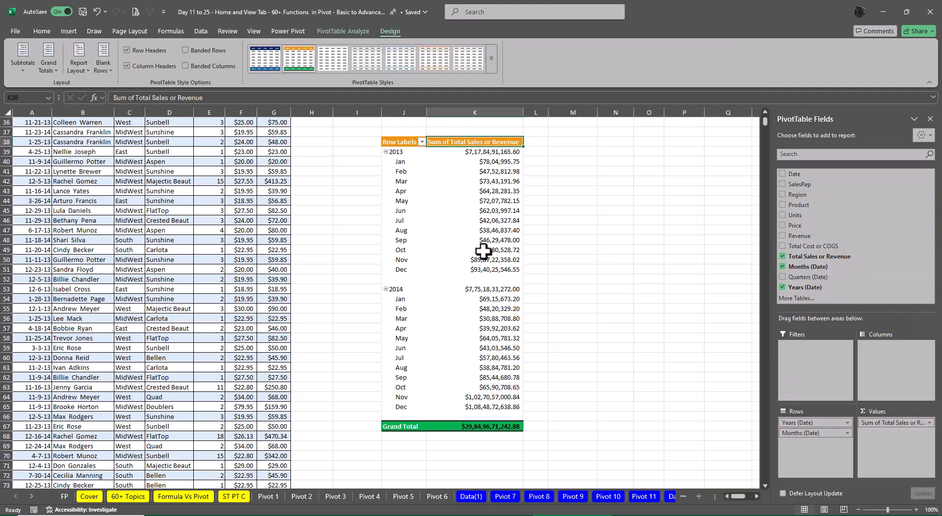
left_click(342, 30)
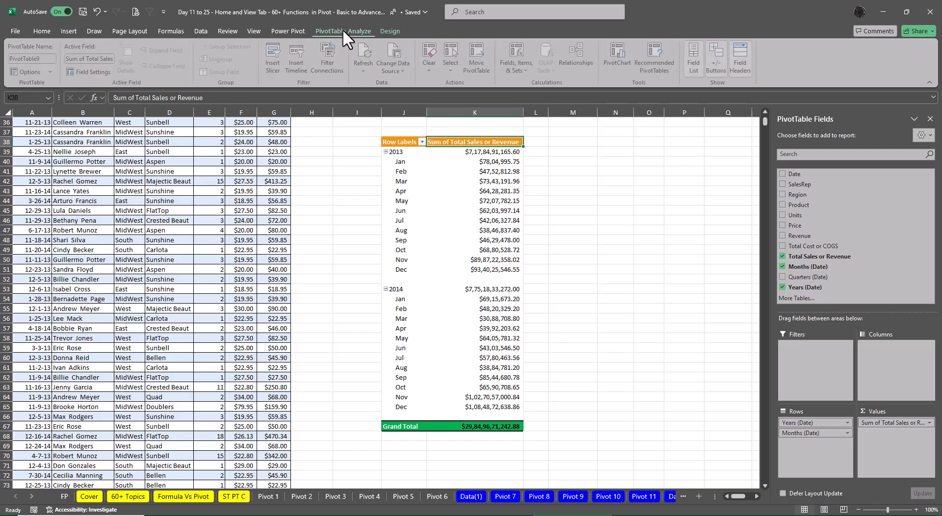
left_click(390, 31)
left_click(87, 52)
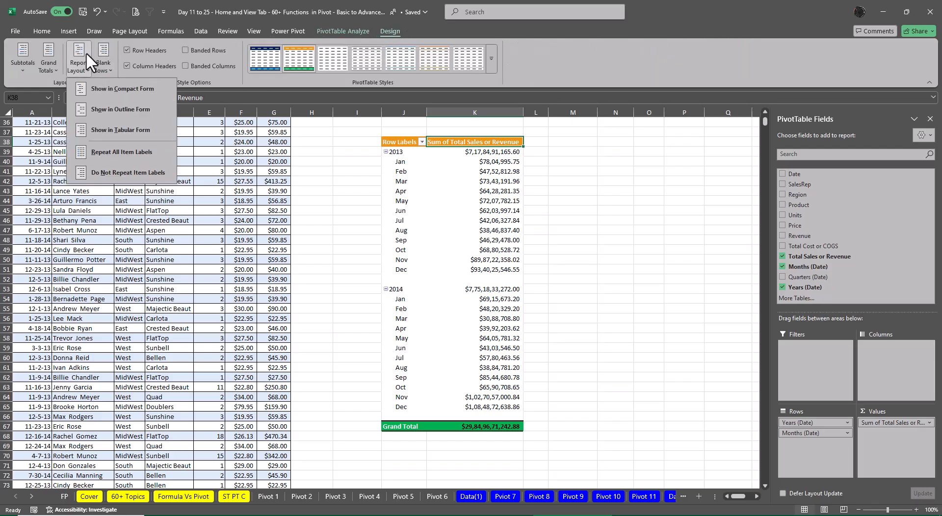
left_click(108, 128)
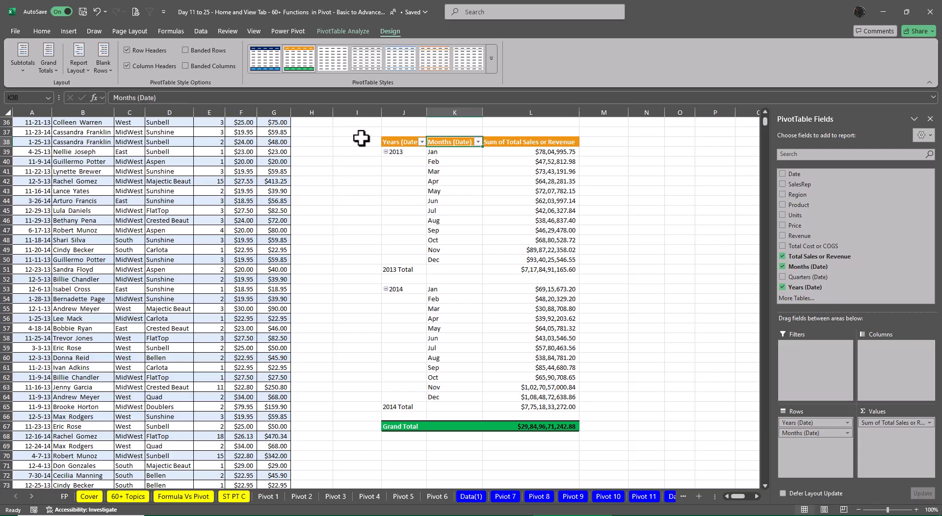
left_click(73, 61)
left_click(101, 89)
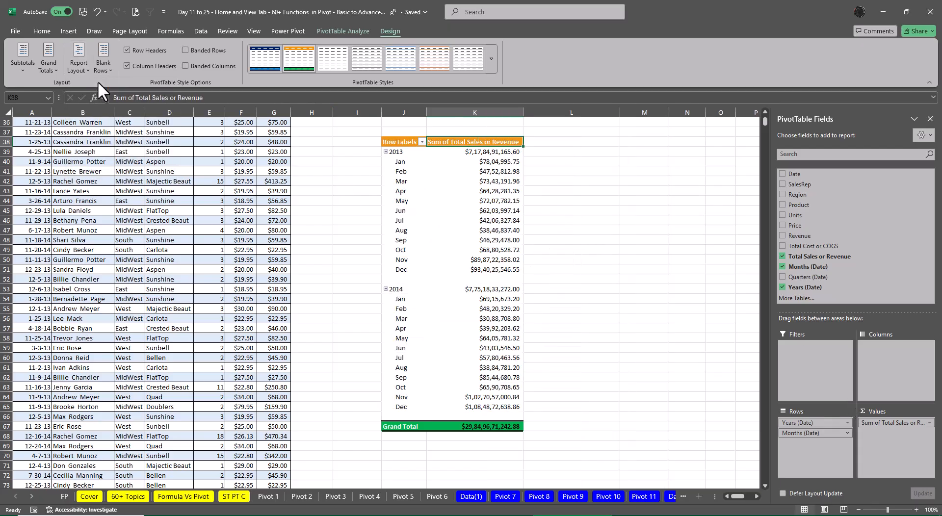
Step: Show all subtotals at the bottom of each year group and set the date PivotTable's layout to tabular form
left_click(18, 64)
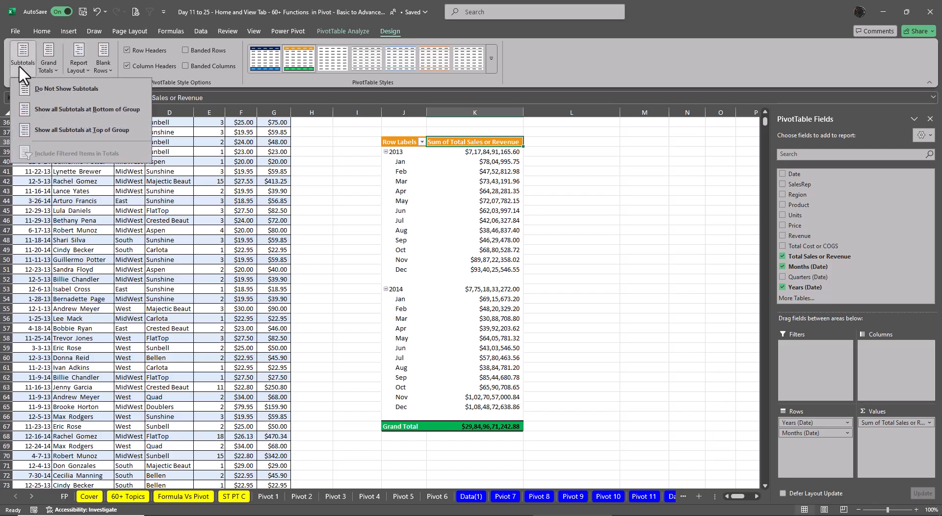
left_click(110, 109)
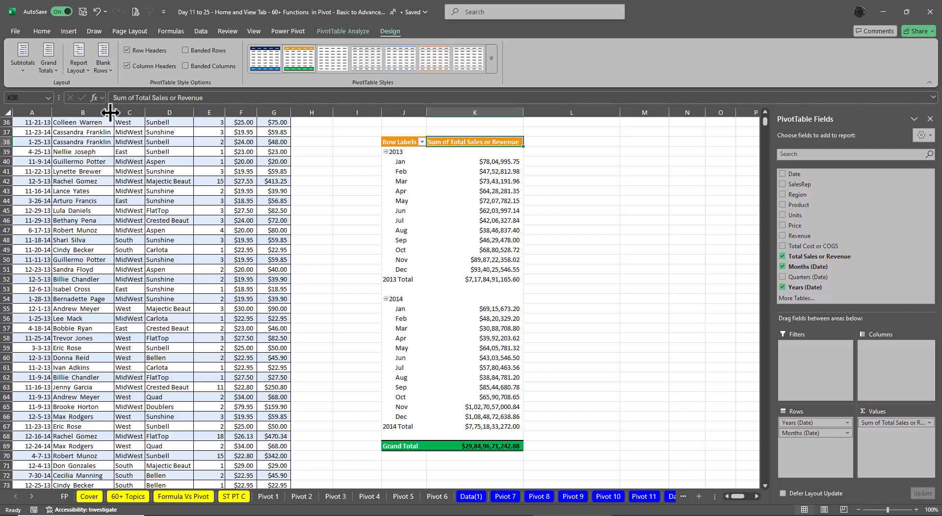
left_click(28, 60)
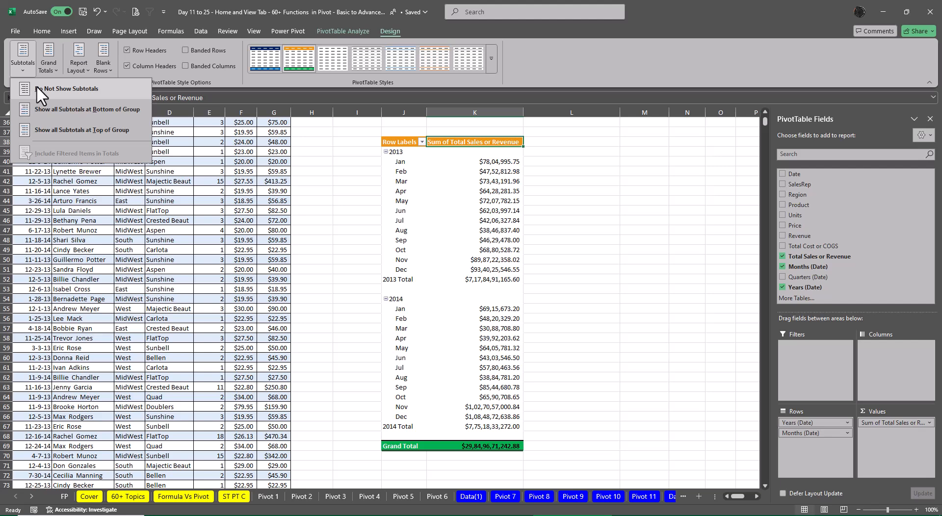
left_click(41, 109)
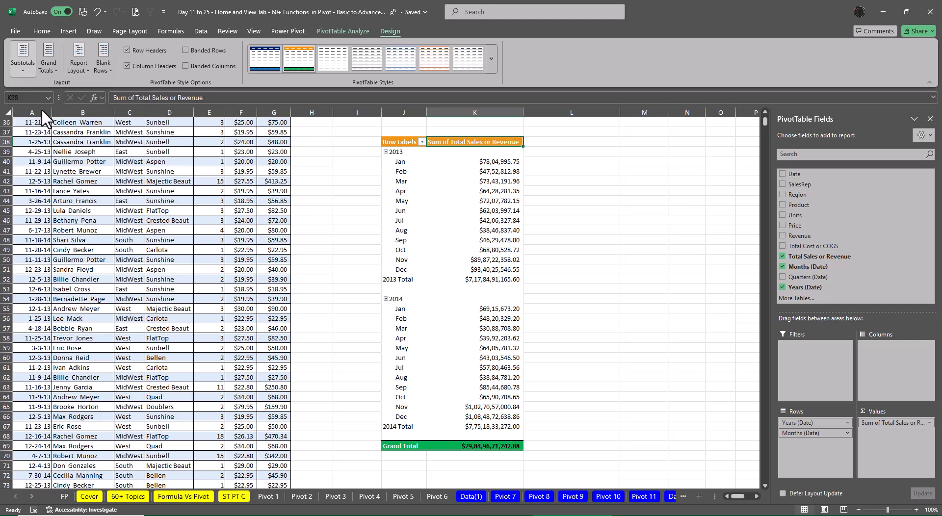
left_click(86, 64)
left_click(116, 135)
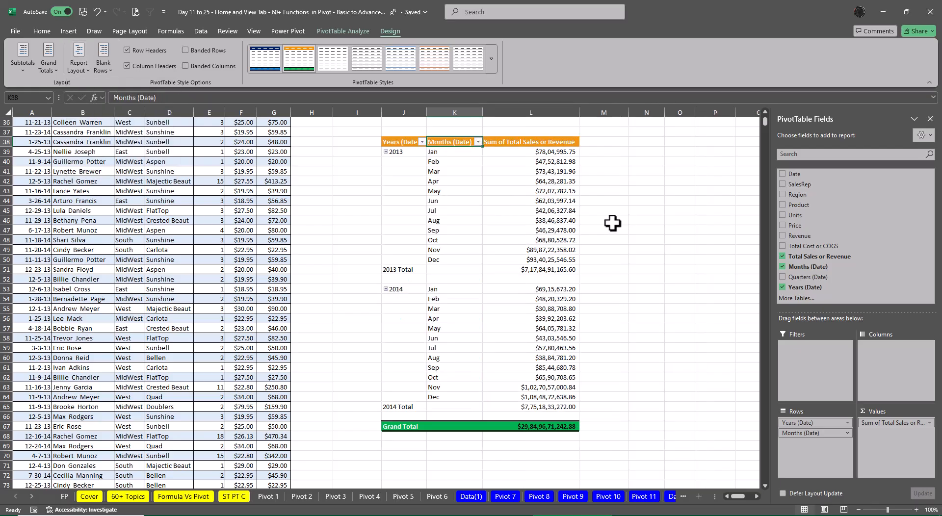
Step: Close the PivotTable field list to free up space beside the date PivotTable on Data(4)
scroll(609, 294, "up", 12)
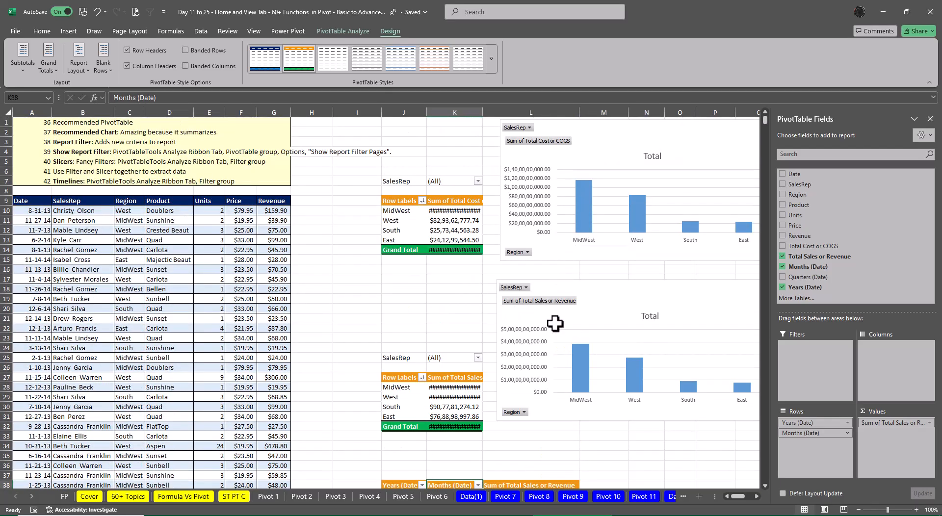
scroll(554, 322, "down", 8)
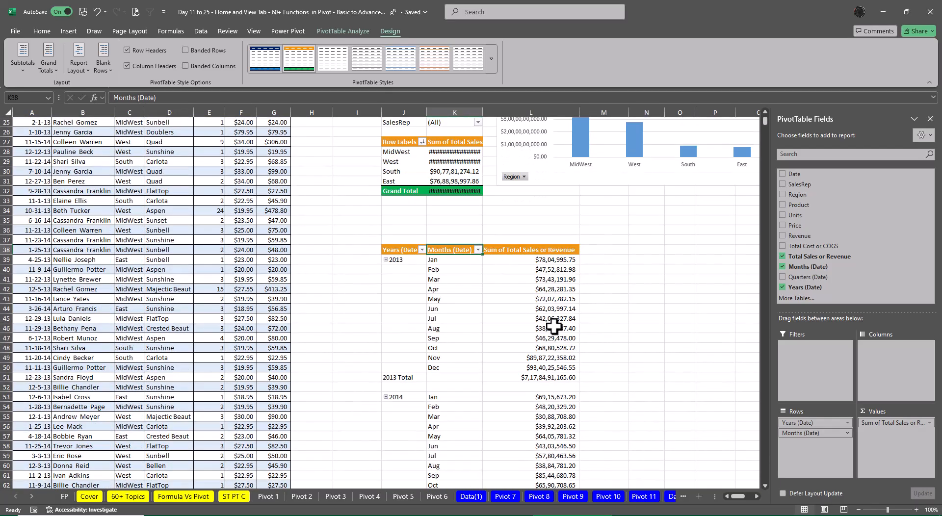
left_click(929, 119)
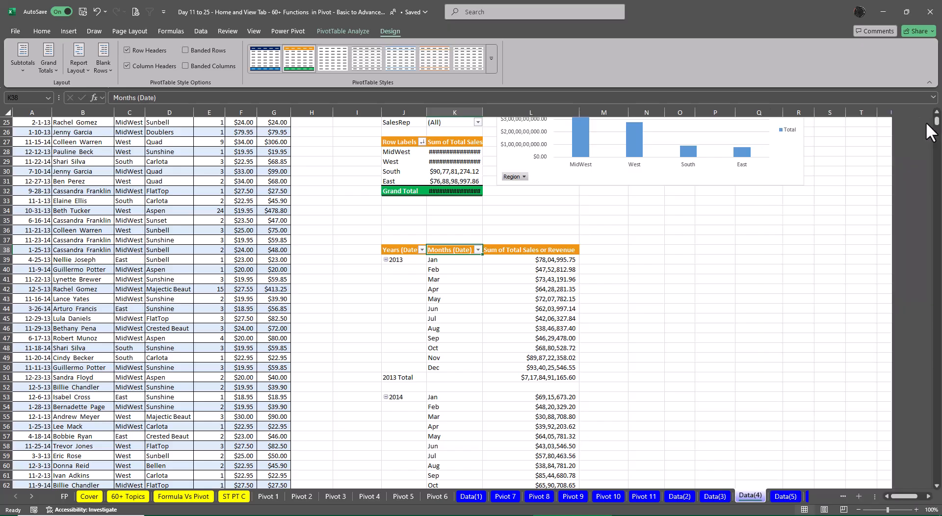
Step: Insert a timeline on the Date field for the year/month revenue PivotTable
left_click(444, 259)
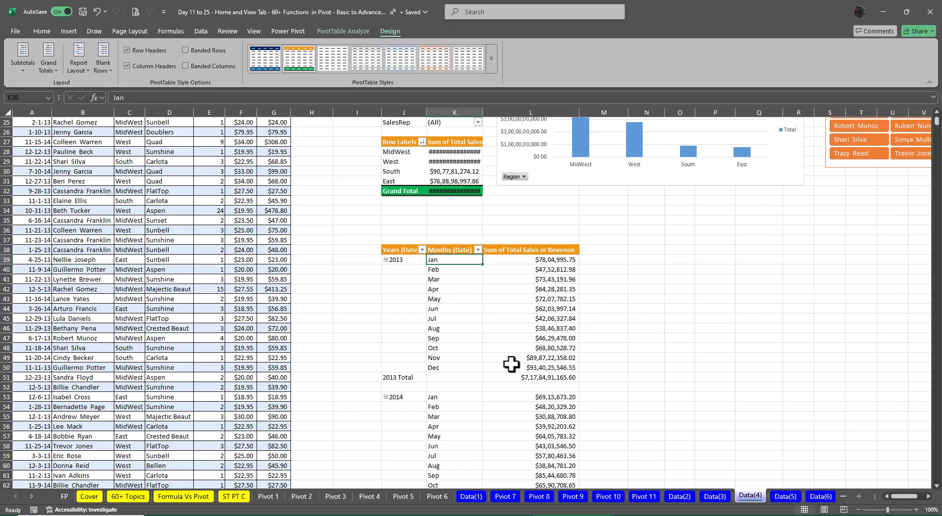
left_click(358, 31)
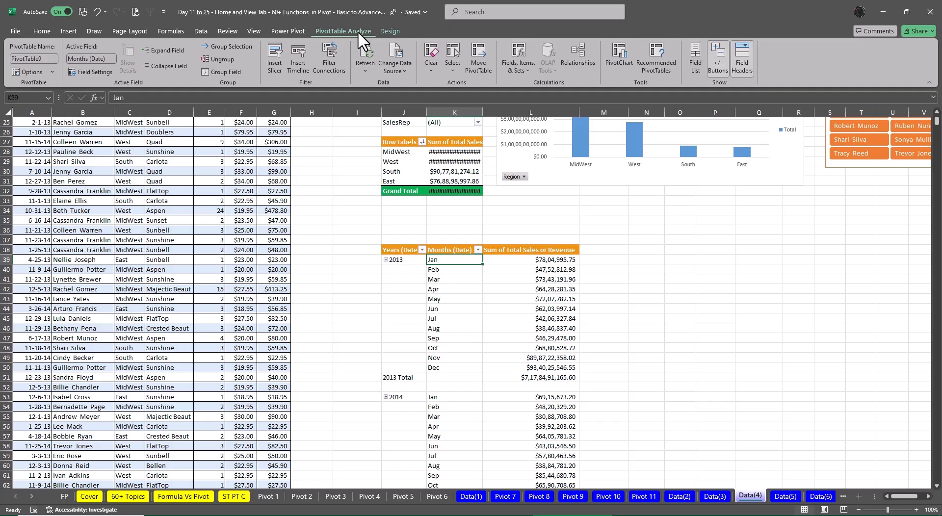
left_click(293, 55)
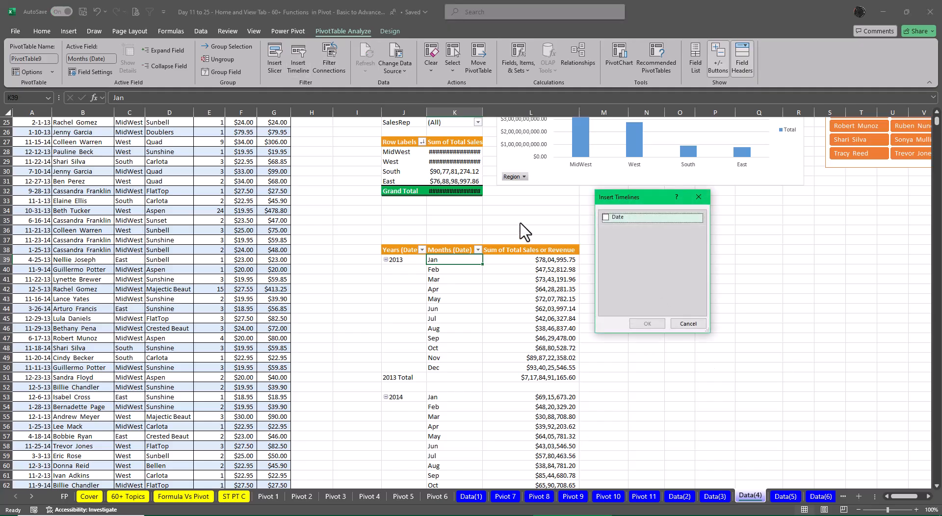
left_click(605, 216)
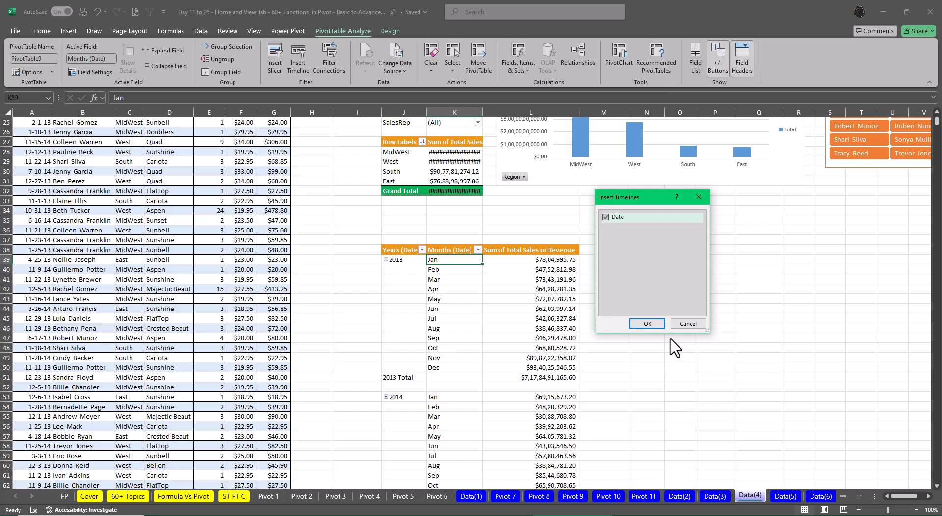
left_click(647, 323)
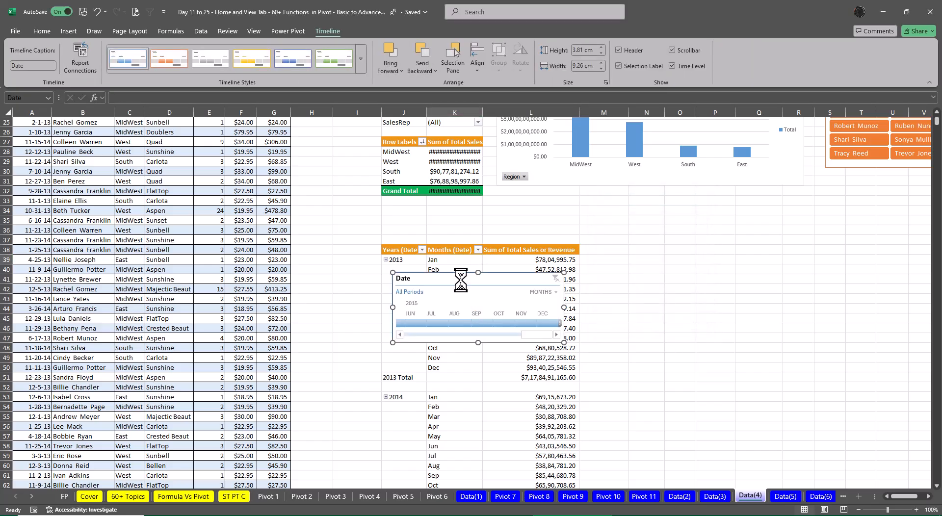
Step: Move the Date timeline beside the date PivotTable and widen it to about 16.9 cm
left_click_drag(458, 273, 728, 221)
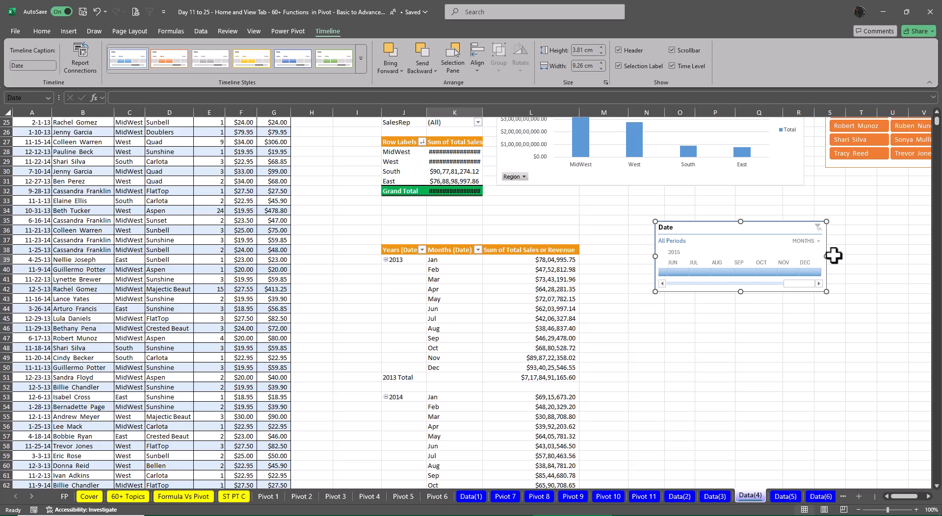
left_click_drag(828, 255, 905, 253)
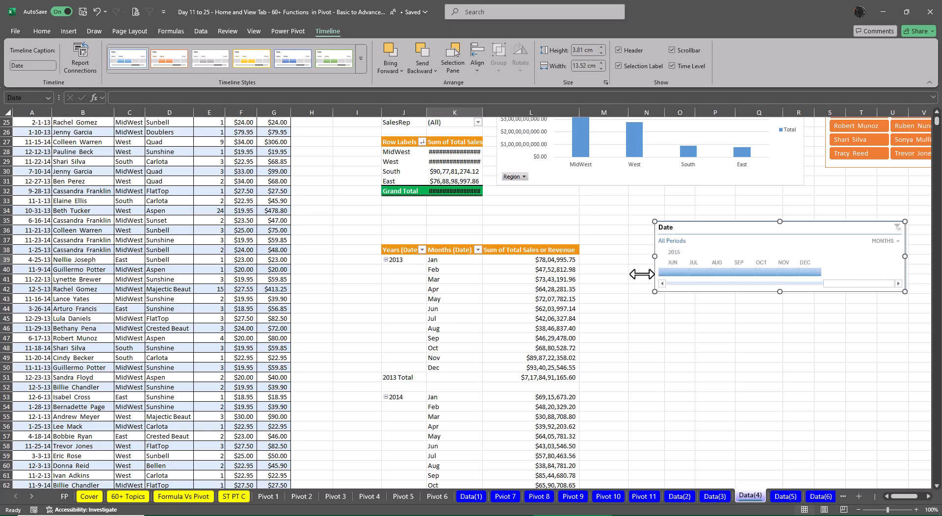
left_click_drag(656, 256, 593, 255)
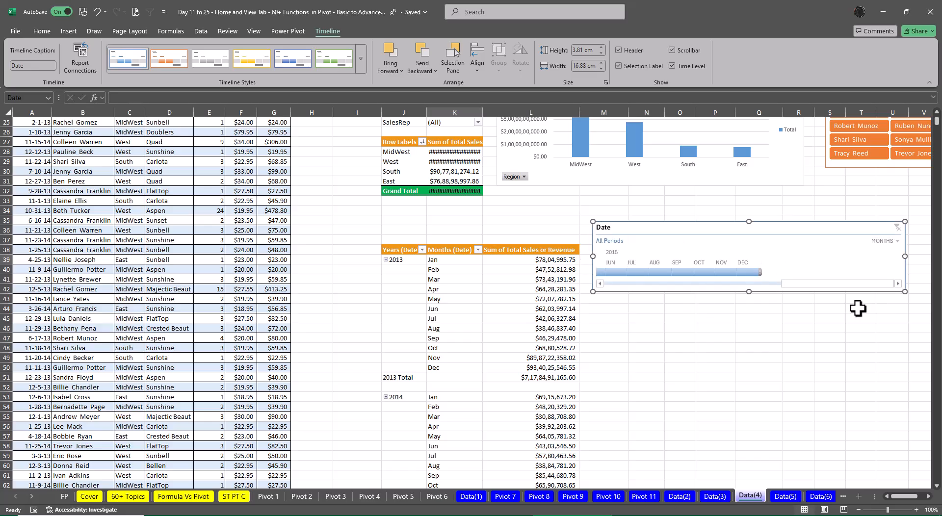
Step: Set the Date timeline's time level to years and filter the PivotTable to 2013
left_click_drag(801, 284, 559, 284)
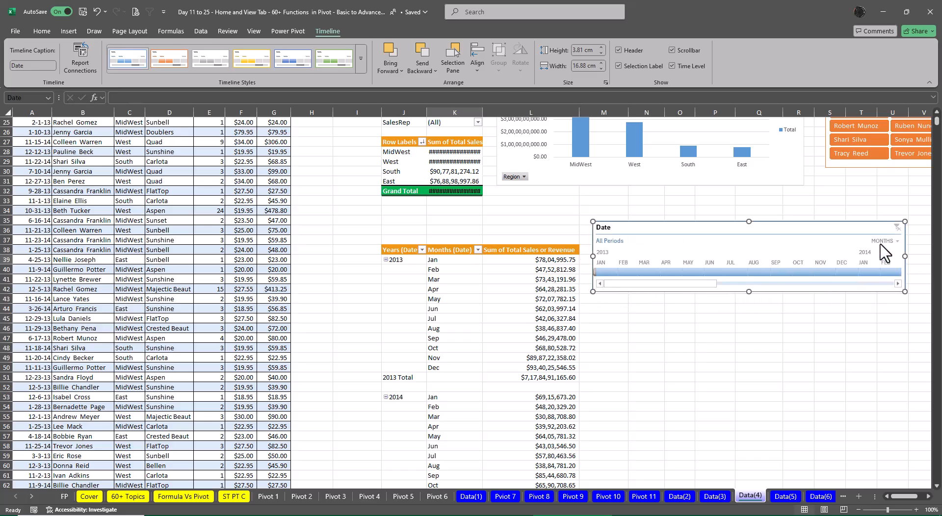
left_click(900, 238)
left_click(899, 254)
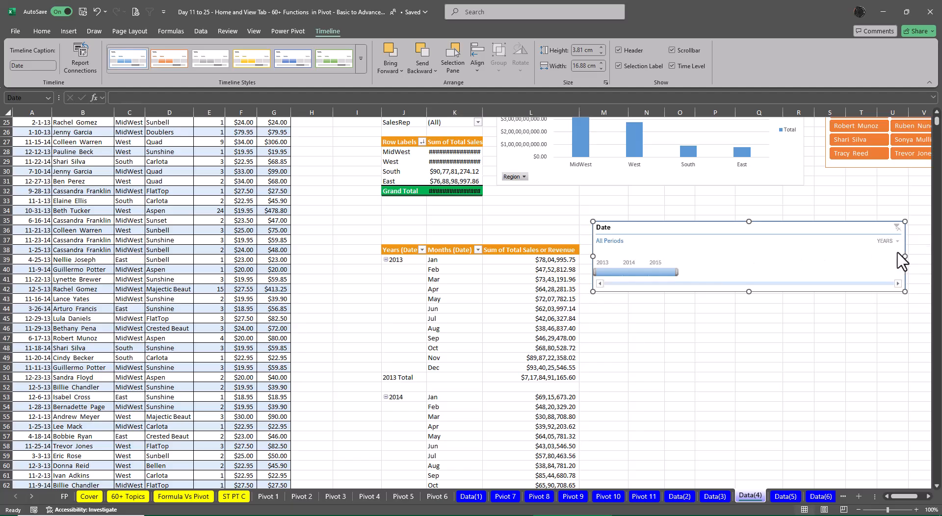
scroll(486, 353, "down", 5)
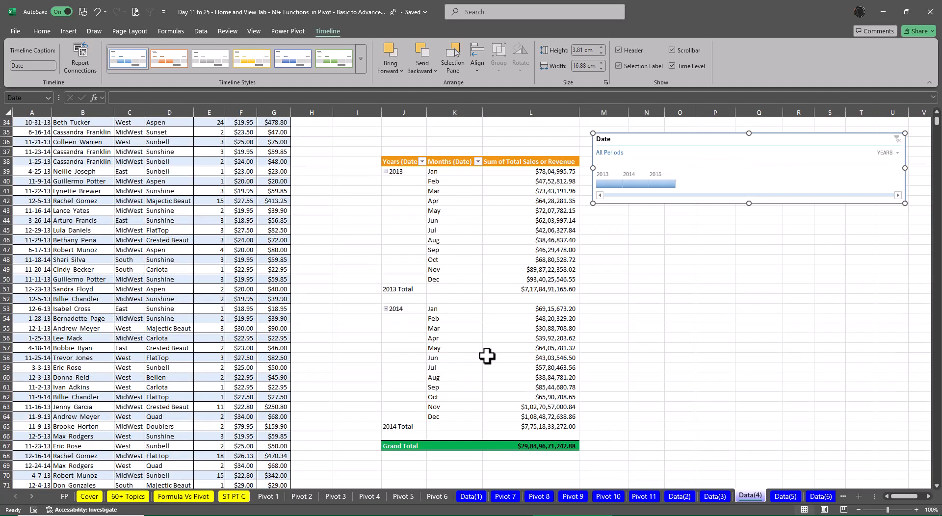
scroll(670, 422, "up", 3)
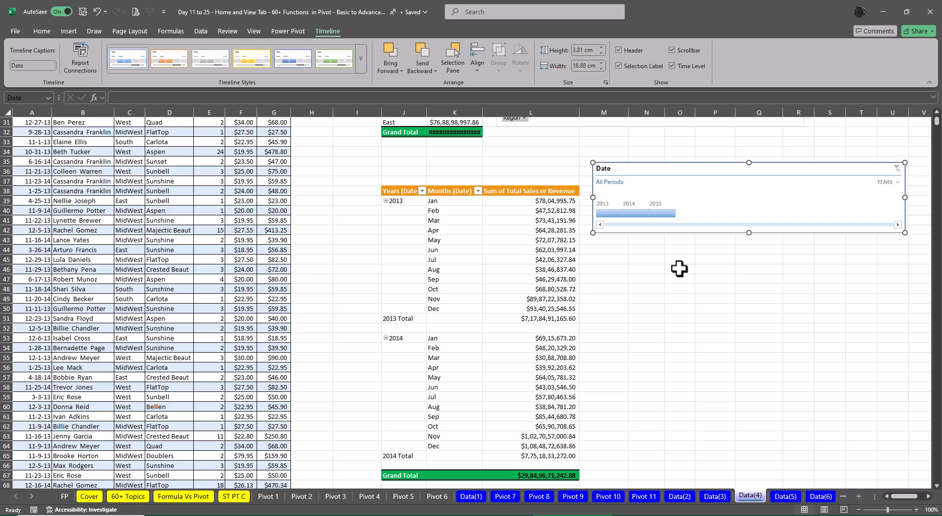
left_click(663, 216)
left_click_drag(663, 217, 597, 214)
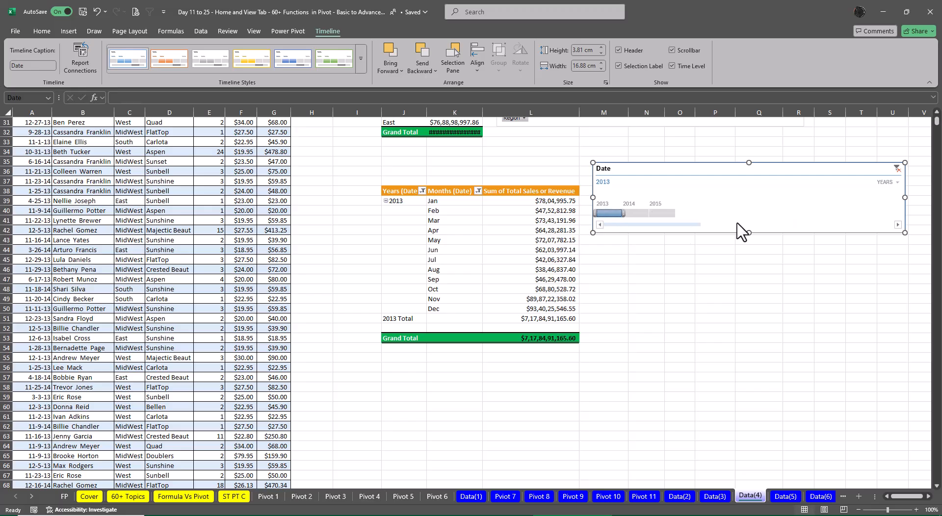
Step: Set the Date timeline's time level to months and widen the timeline to about 20.8 cm
left_click(896, 182)
left_click(898, 222)
left_click_drag(904, 197, 927, 206)
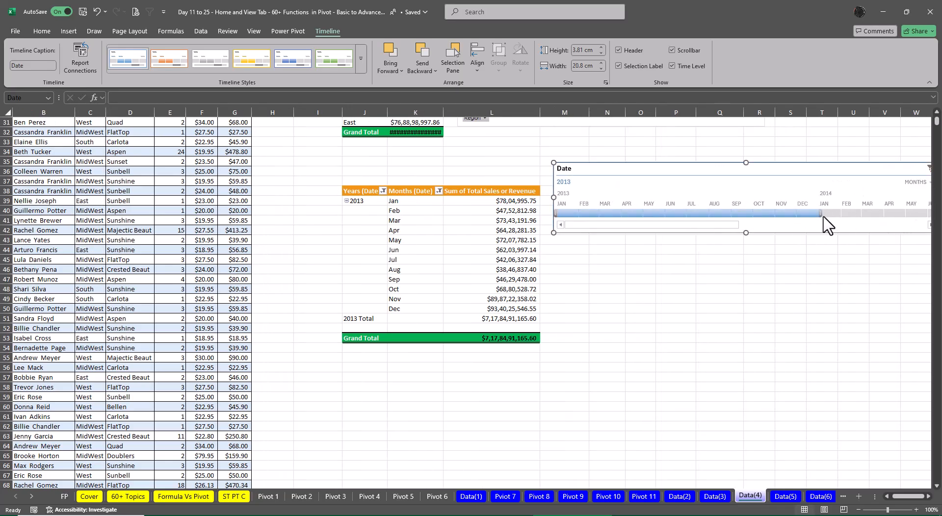
Step: Clear the Date timeline's filter and move the timeline up against the date PivotTable's header row
left_click(927, 168)
left_click_drag(769, 179, 669, 127)
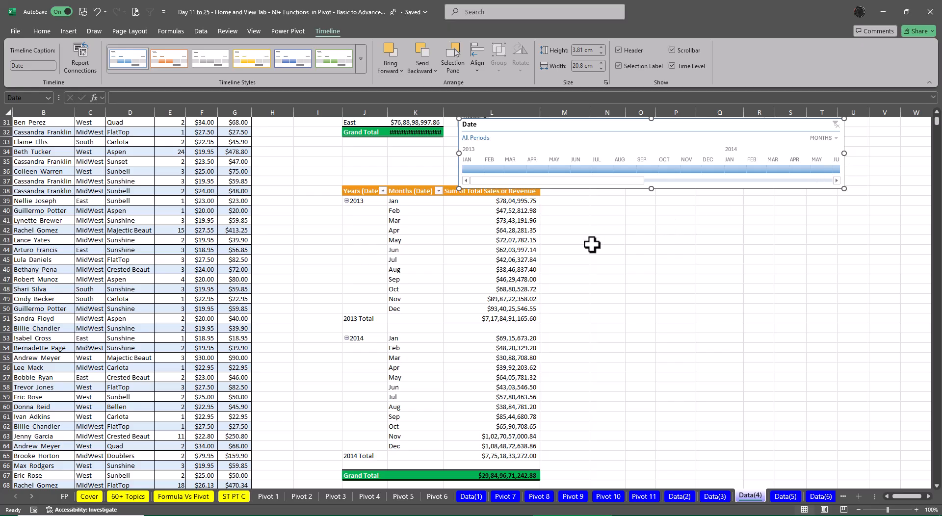
Step: Try to insert cells at the date PivotTable's header row J38:L38
left_click(362, 190)
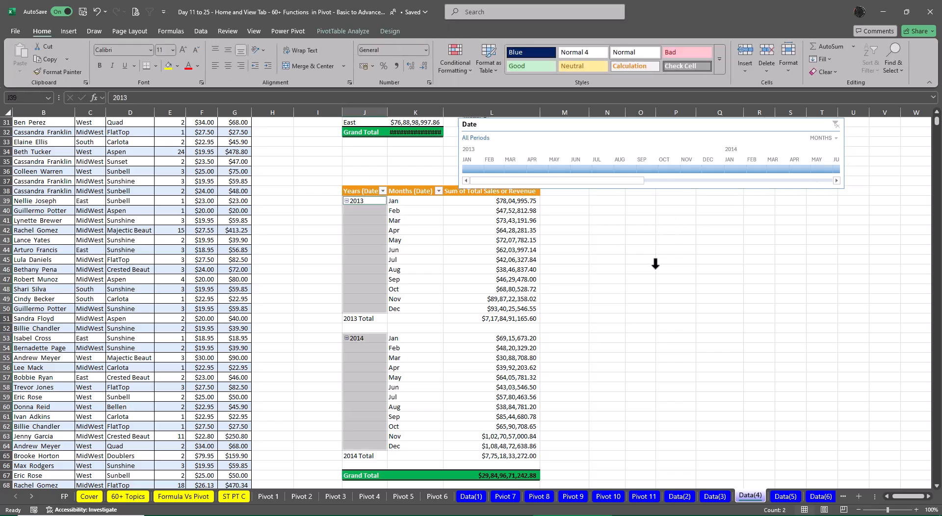
left_click(648, 239)
left_click(371, 191)
left_click_drag(371, 190, 516, 191)
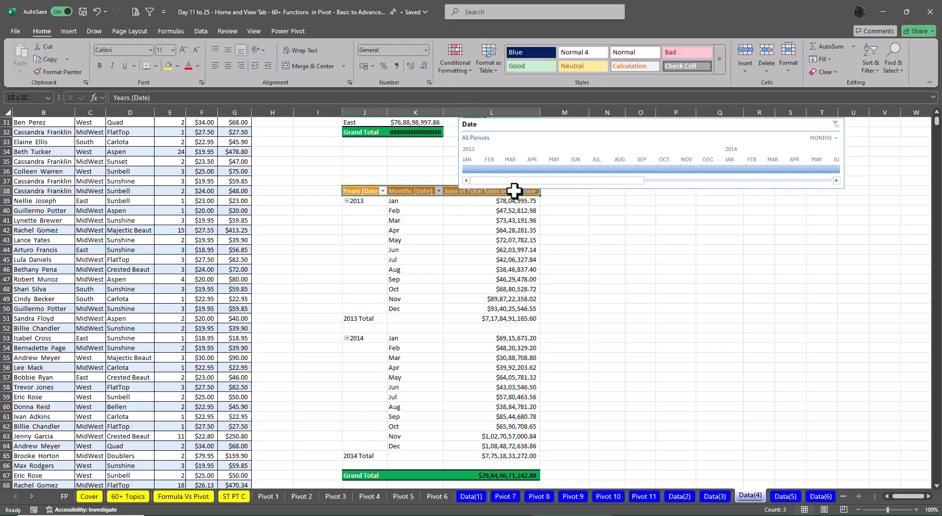
key("ctrl+plus")
key("Return")
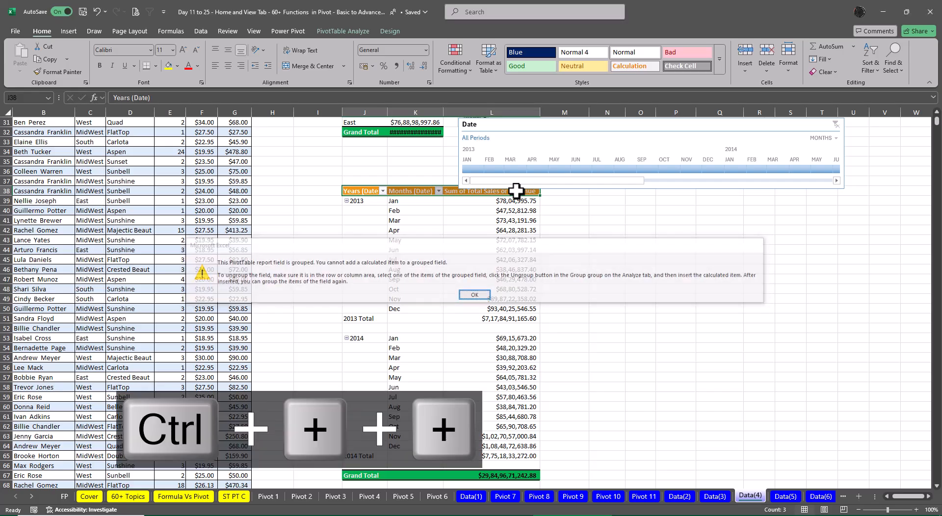
Step: Insert blank cells at J37:L37 repeatedly, shifting cells down until the date PivotTable starts at row 48
left_click(375, 181)
left_click_drag(393, 176, 520, 175)
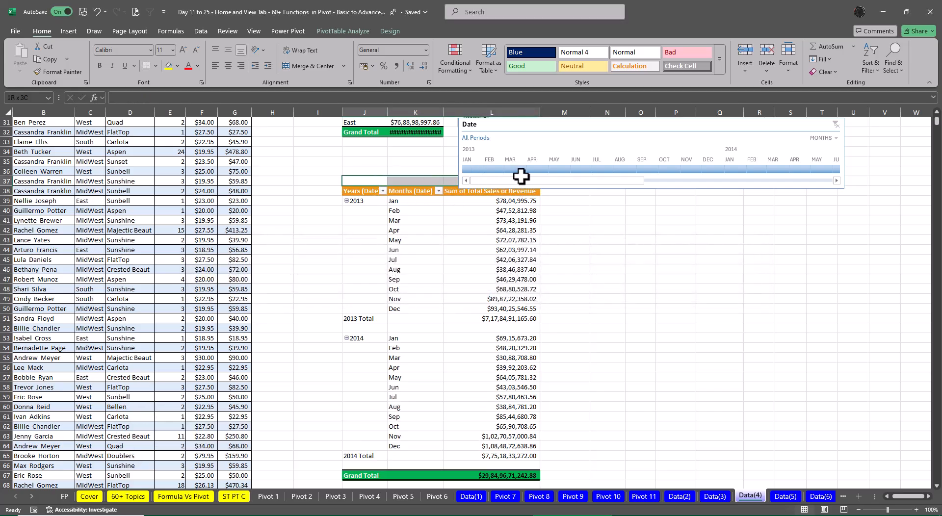
key("ctrl+plus")
key("Return")
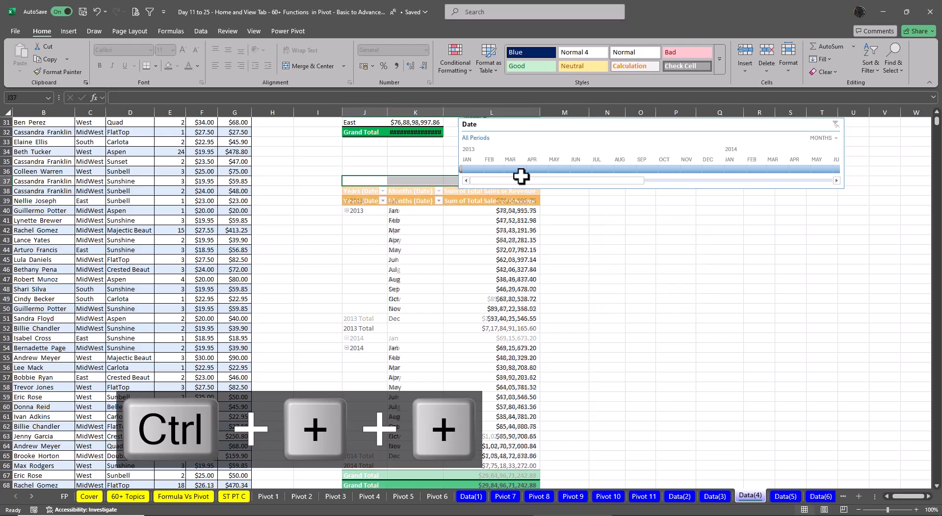
key("F4")
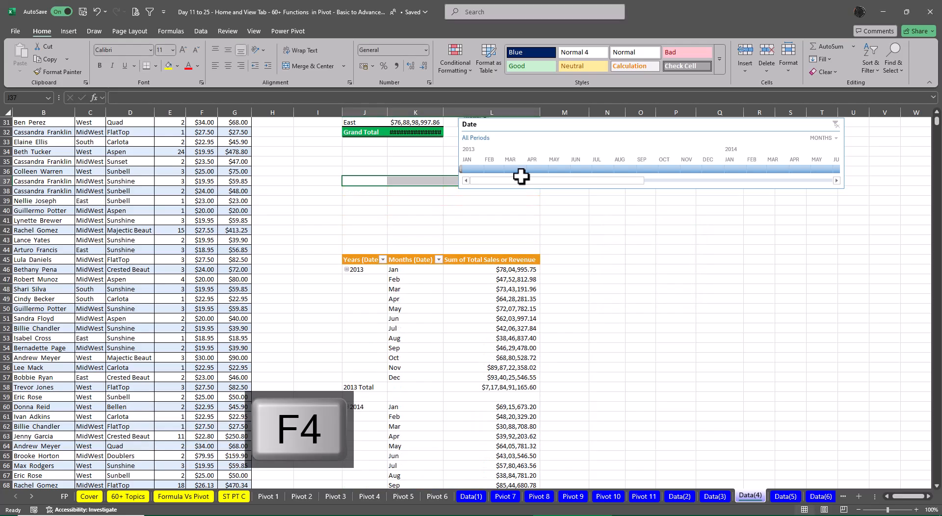
Step: Move the Date timeline into the gap above the date PivotTable and widen it to reach column W
left_click_drag(544, 129, 417, 199)
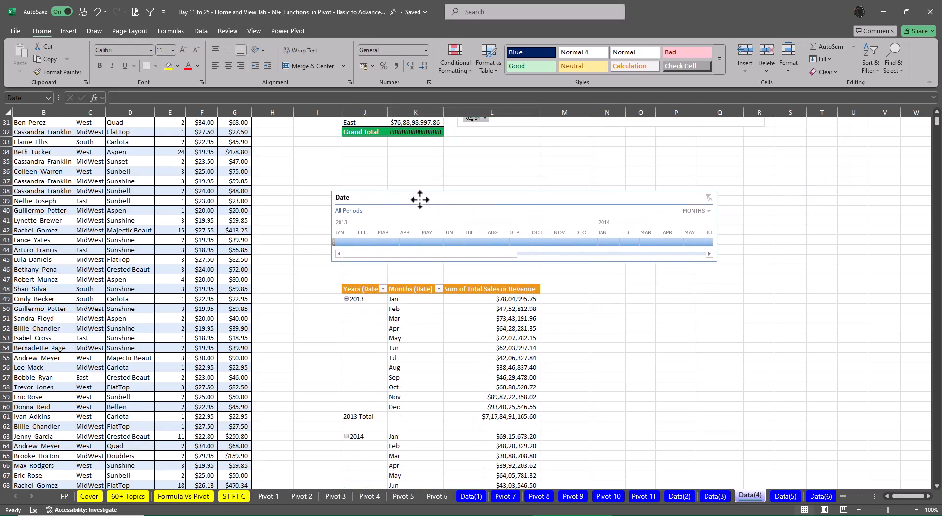
left_click_drag(718, 226, 918, 228)
Step: Set the Date timeline's time level to years and filter the PivotTable by 2014 and 2013 in turn
left_click(911, 211)
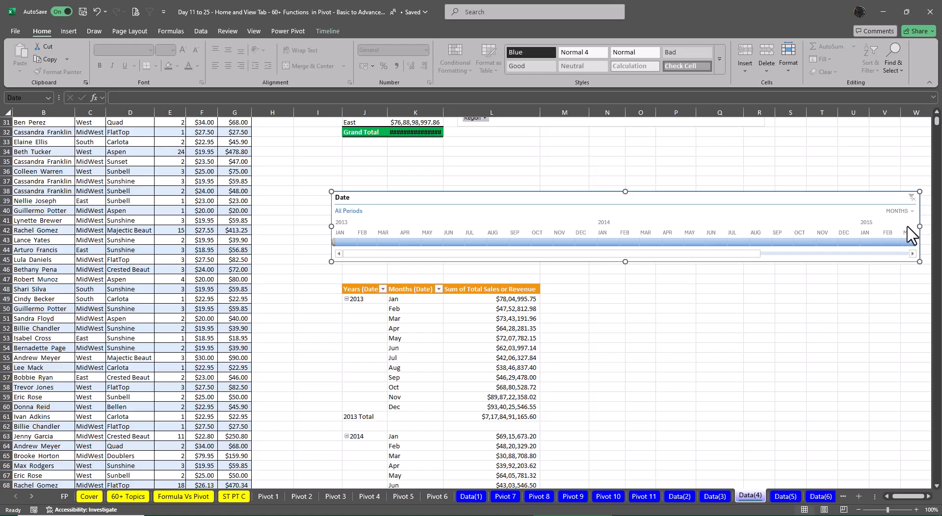
left_click(900, 225)
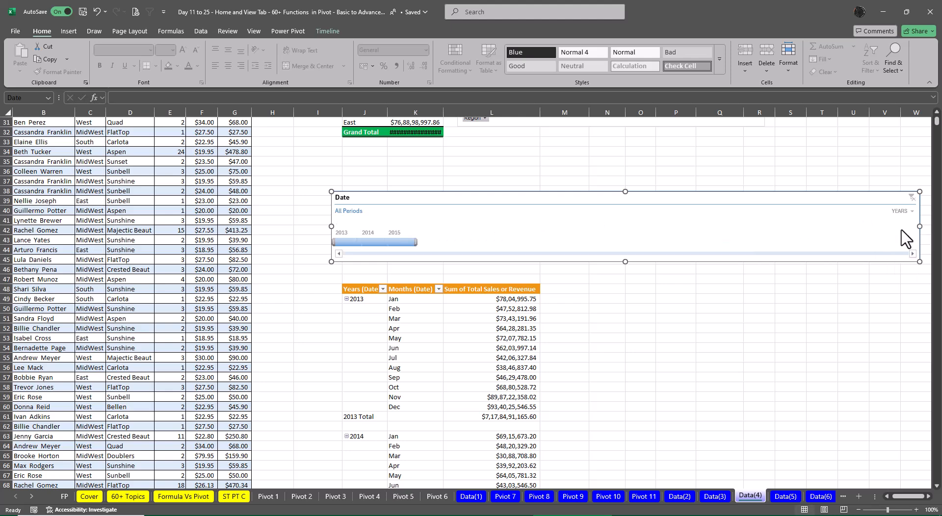
left_click(349, 242)
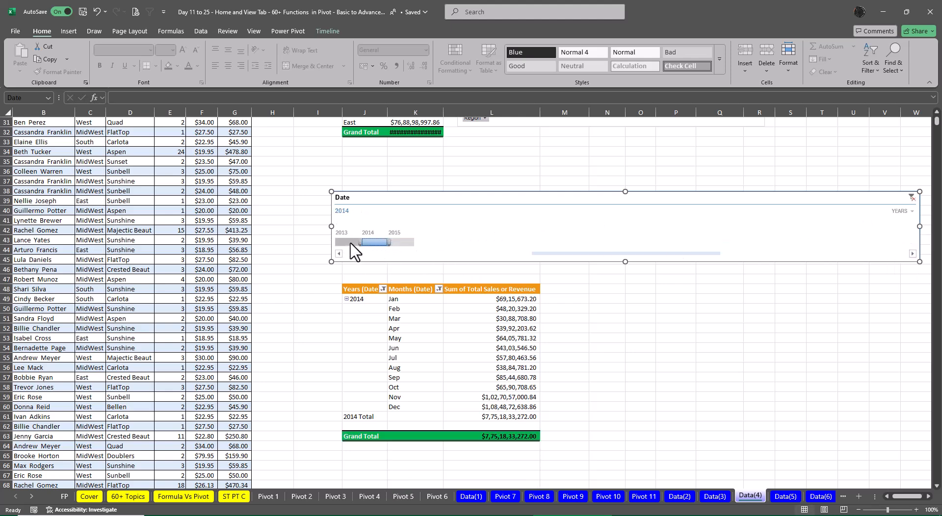
left_click(378, 242)
left_click(344, 242)
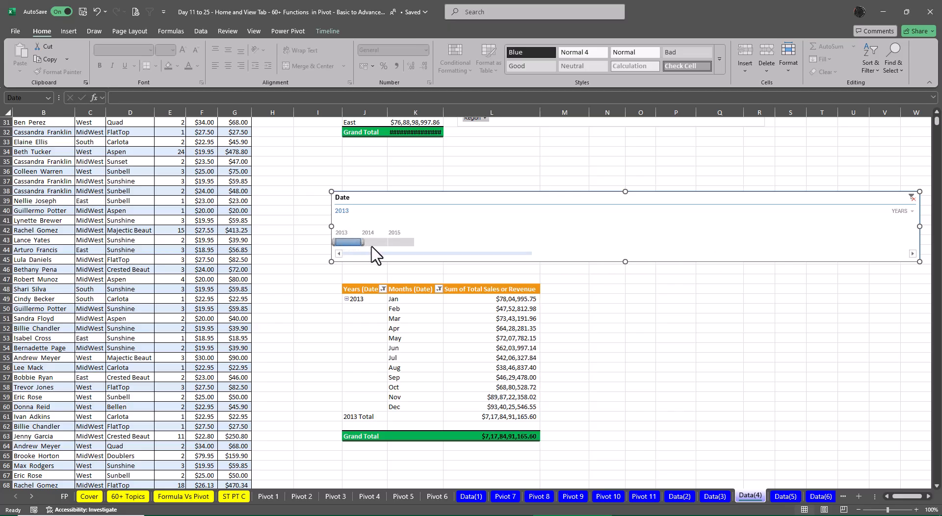
Step: Extend the Date timeline's selection to 2013-2014 and set its time level to months
left_click(380, 242)
left_click_drag(367, 242, 345, 240)
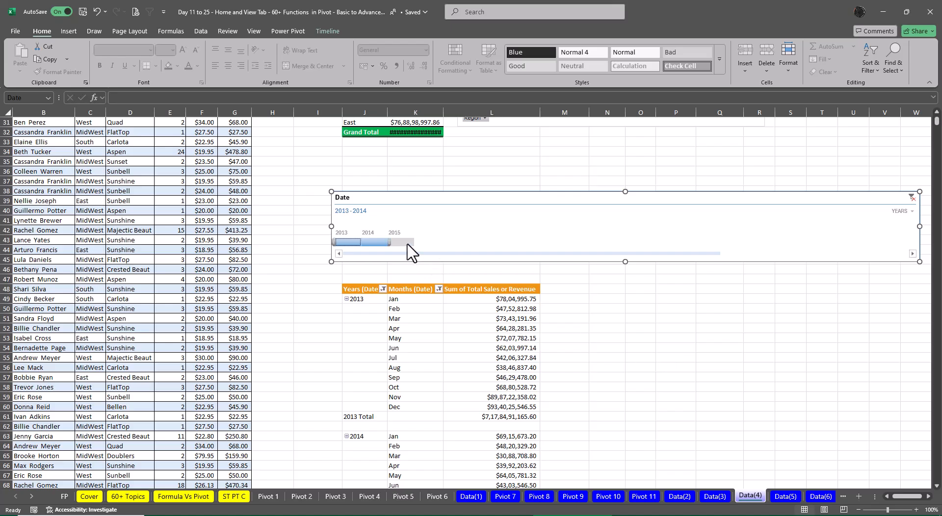
scroll(664, 413, "down", 2)
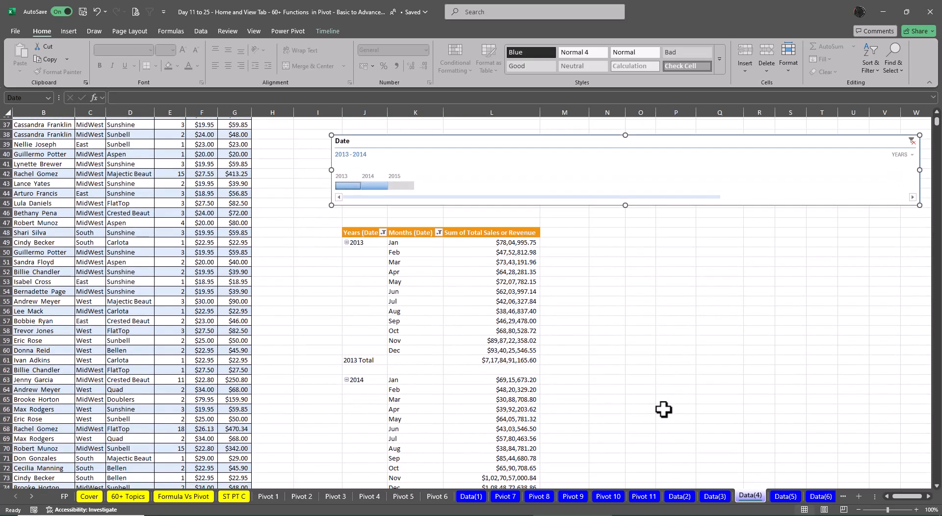
left_click(907, 153)
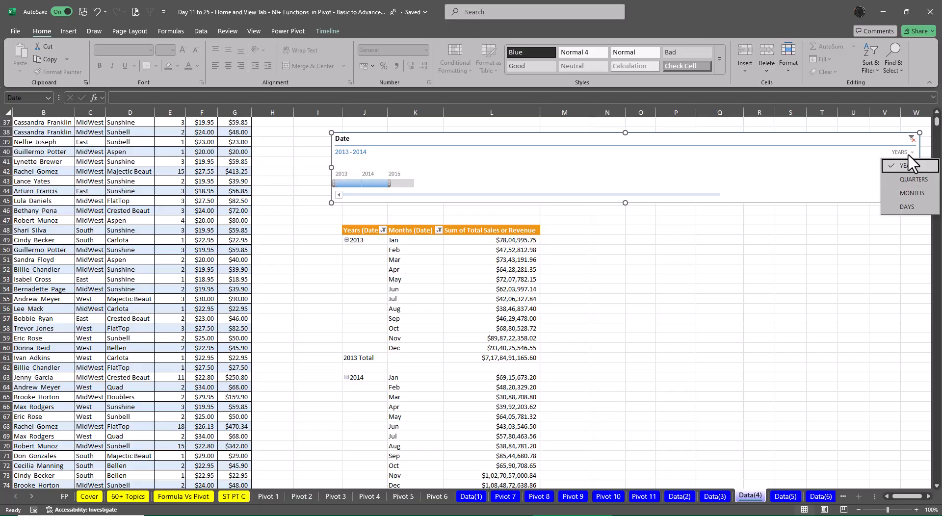
left_click(907, 192)
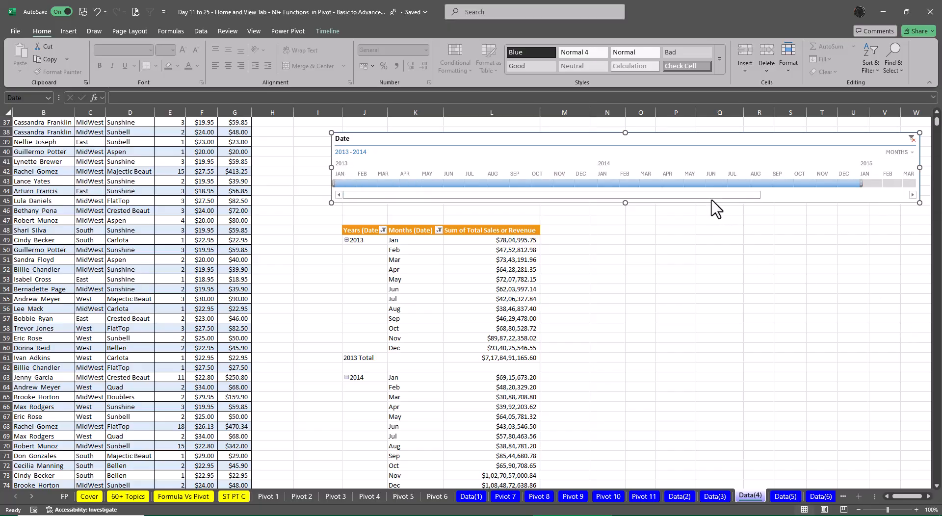
right_click(703, 156)
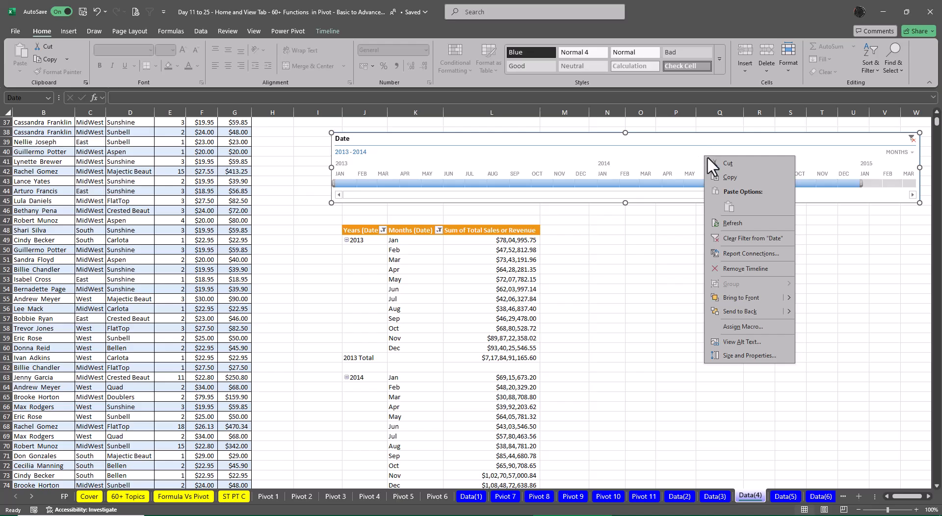
key("Escape")
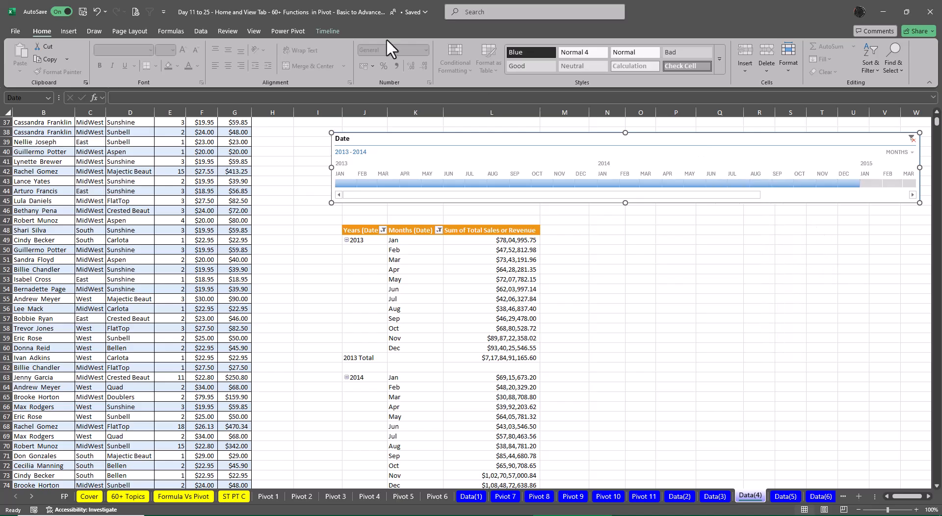
Step: Autofit the width of column K so the PivotTable amounts fit
left_click(326, 31)
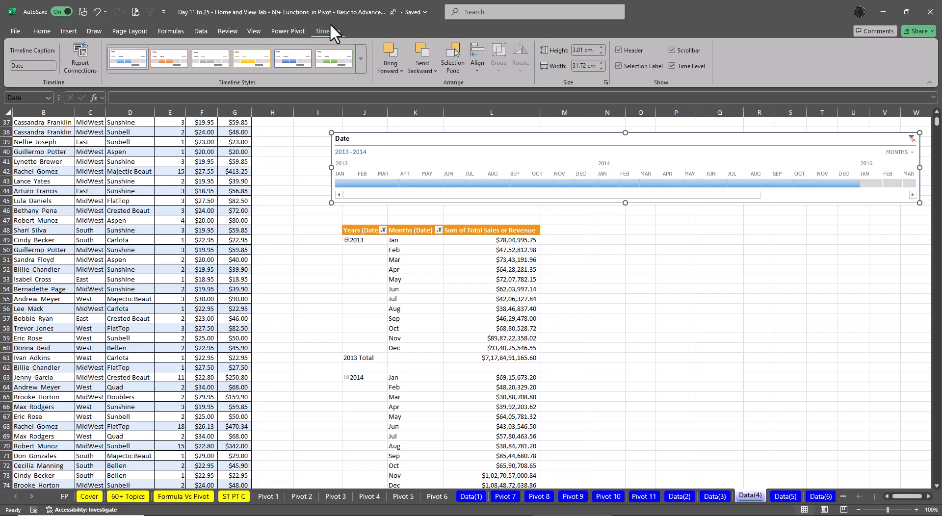
left_click(313, 300)
scroll(302, 371, "up", 4)
scroll(302, 371, "up", 8)
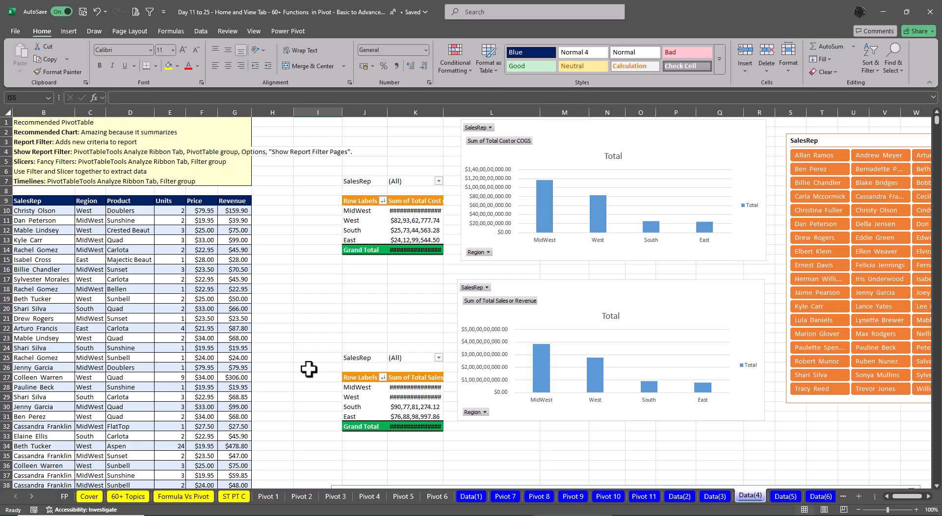
double_click(446, 113)
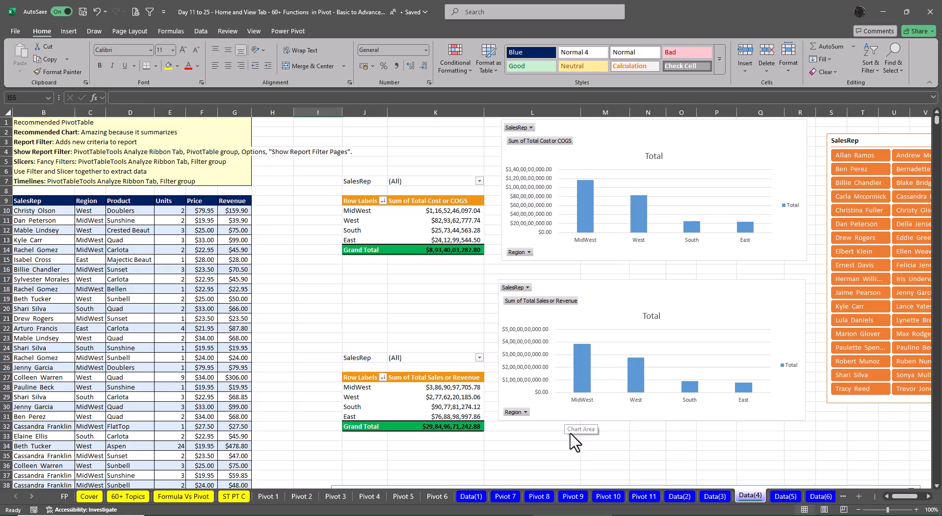
scroll(577, 437, "down", 1)
scroll(577, 437, "down", 3)
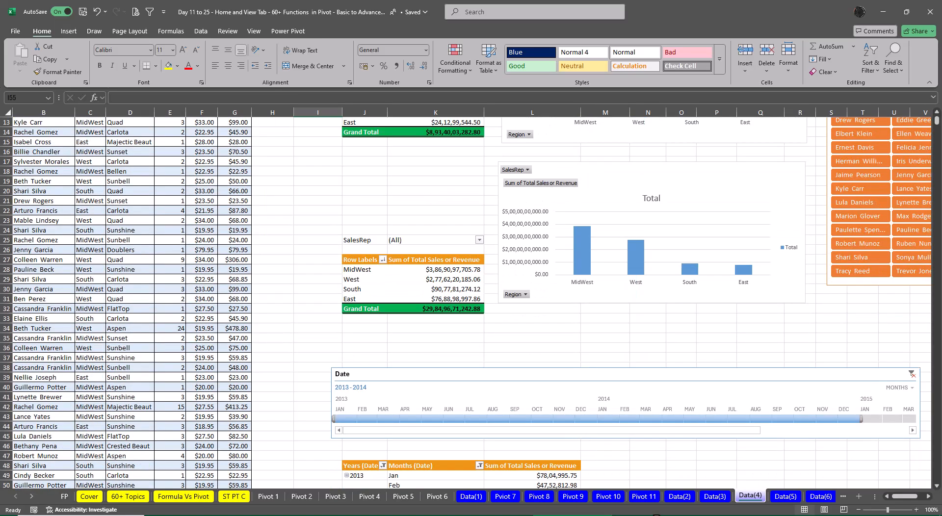
Step: Create a PivotTable on a new worksheet from the Data(5) table in range A13:R1013
left_click(785, 496)
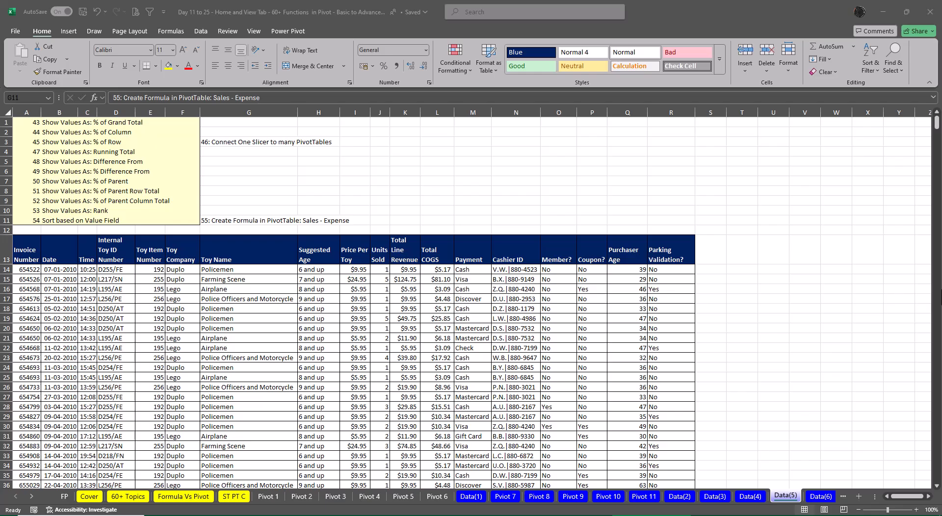
left_click(22, 249)
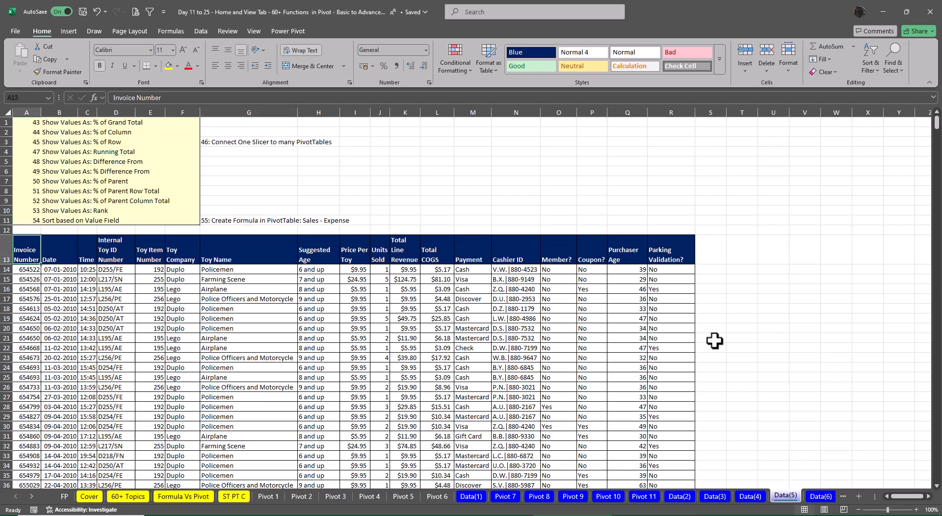
key("alt+n")
key("alt+t")
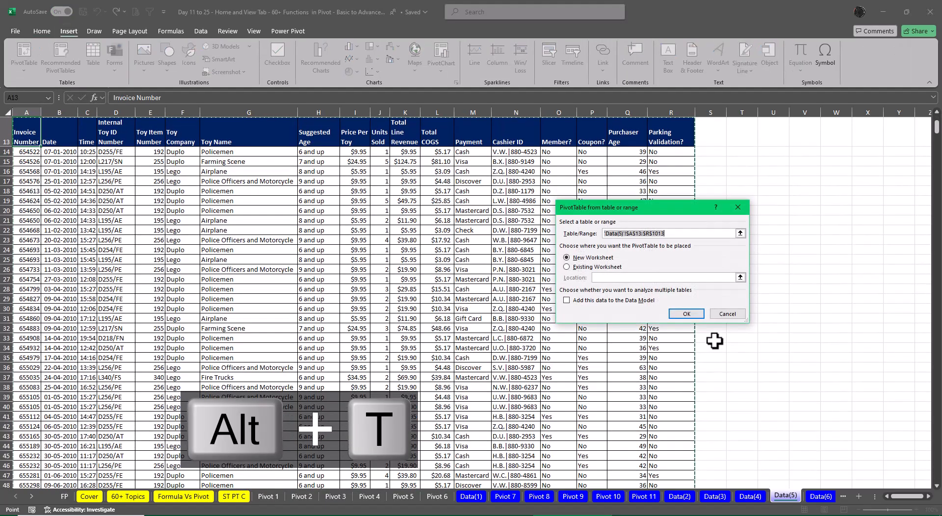
key("Return")
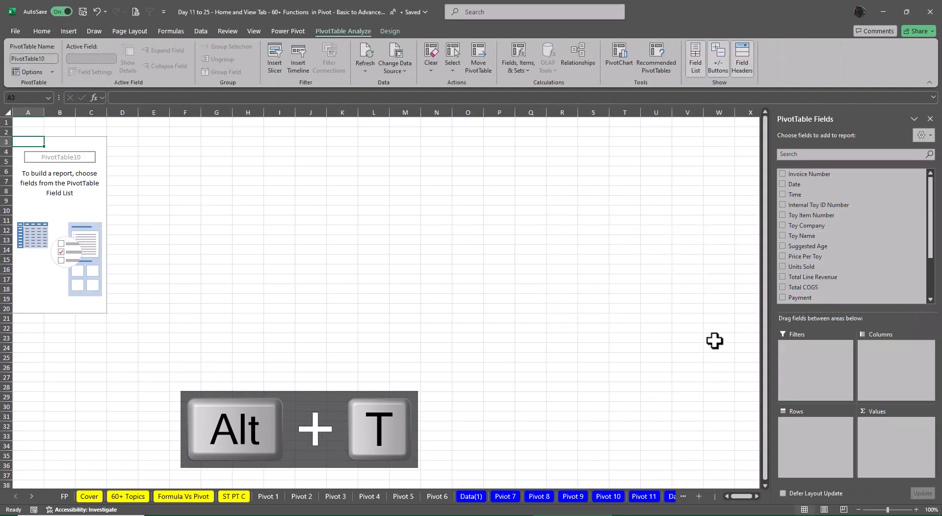
Step: Rename the new PivotTable worksheet Sheet1 as Pivot 12
left_click(756, 497)
left_click(756, 496)
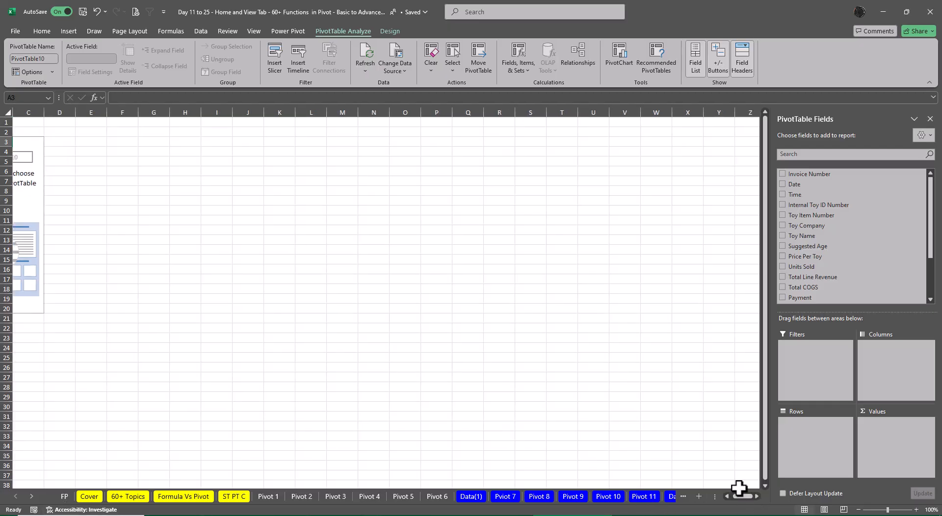
left_click(726, 496)
left_click(726, 497)
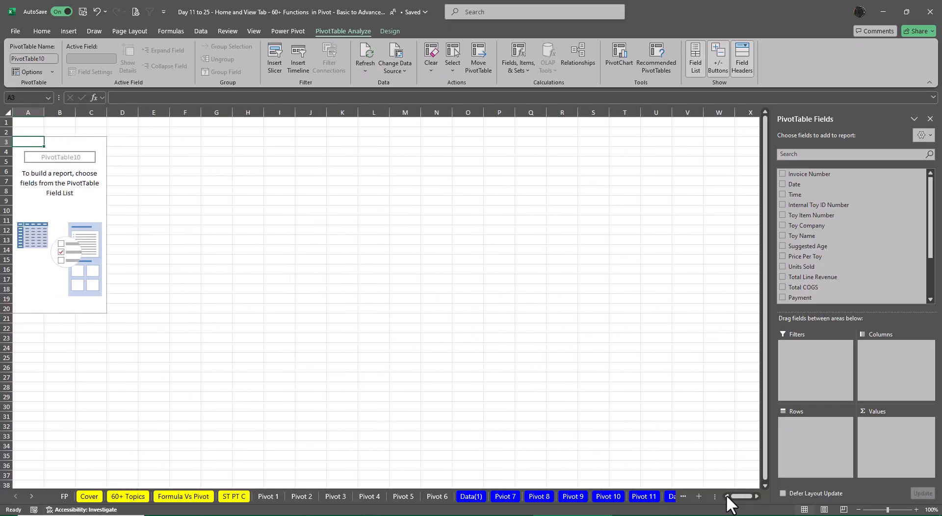
left_click(31, 496)
left_click(31, 497)
left_click(31, 497)
left_click(31, 497)
left_click(30, 497)
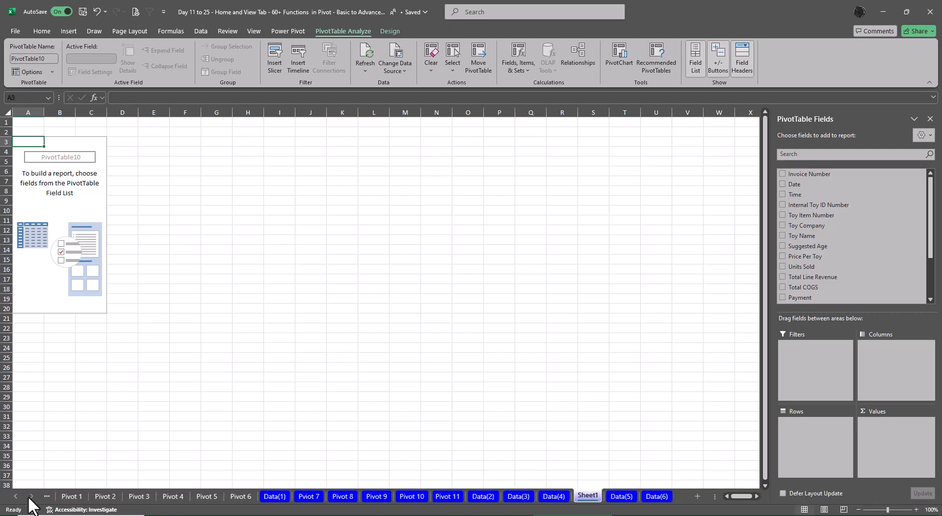
right_click(588, 496)
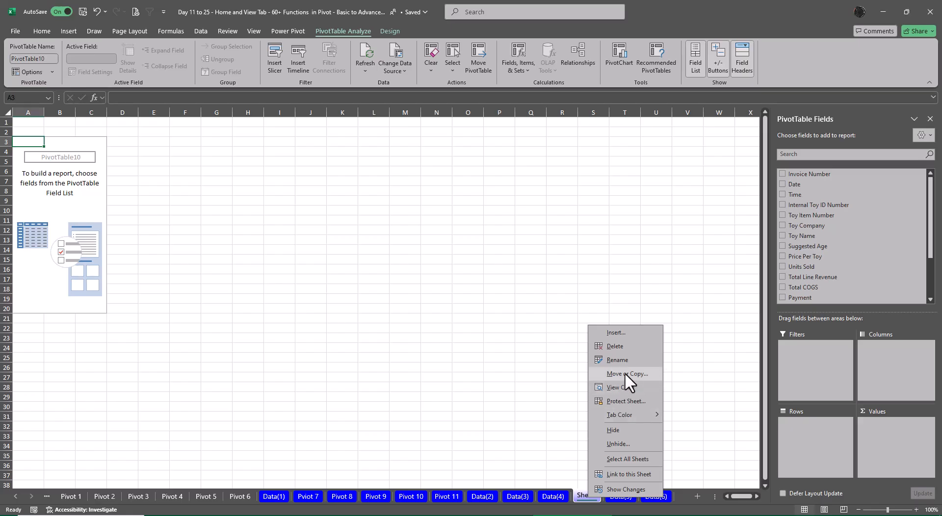
left_click(624, 360)
key("BackSpace")
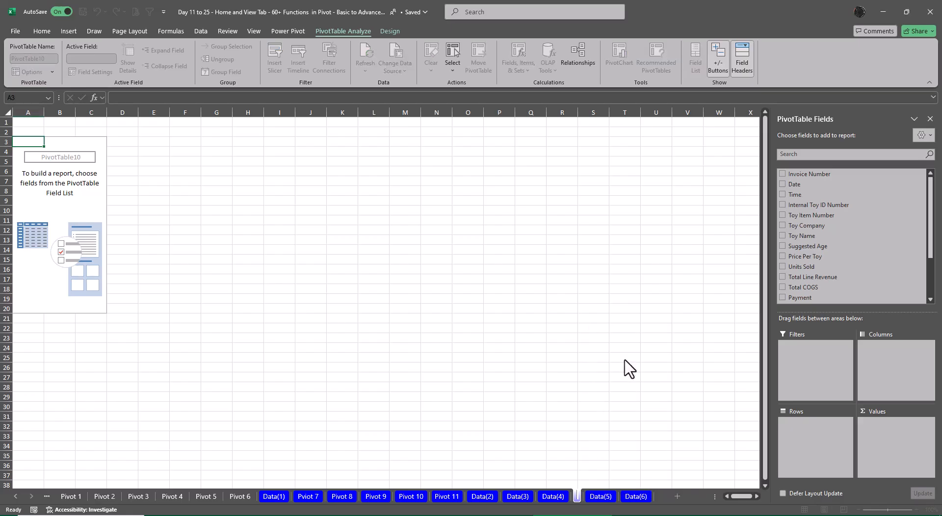
type("Pivot 12")
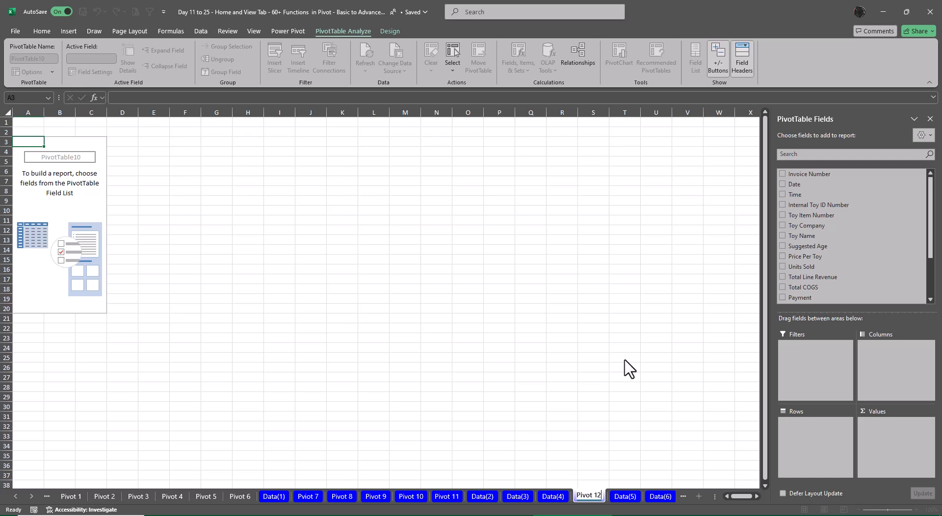
key("Return")
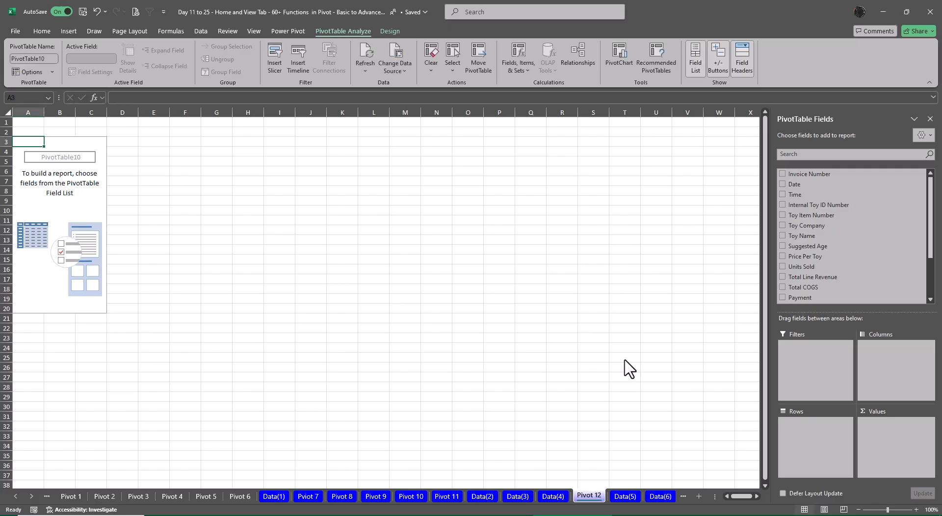
Step: Check the Data(3) and Data(4) sheets and change the name of sheet Pivot 12 to Pivot 18
left_click(518, 496)
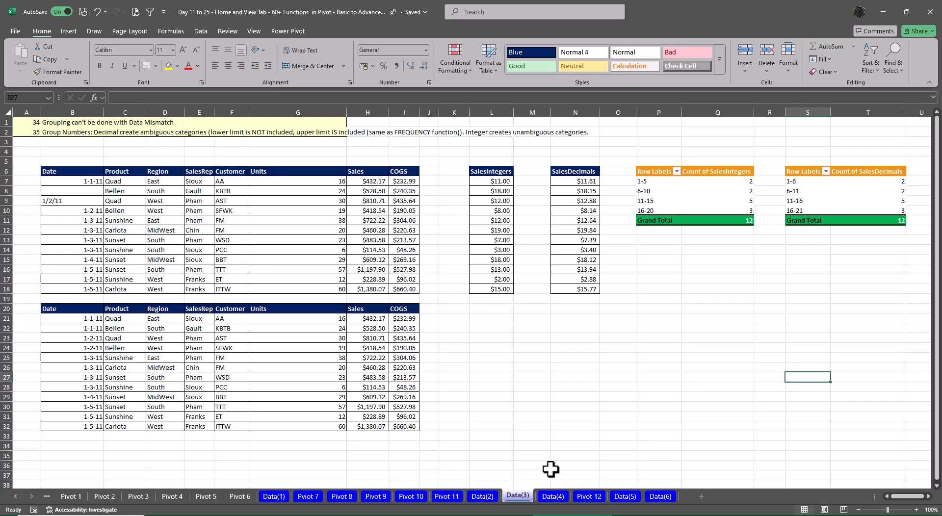
left_click(553, 496)
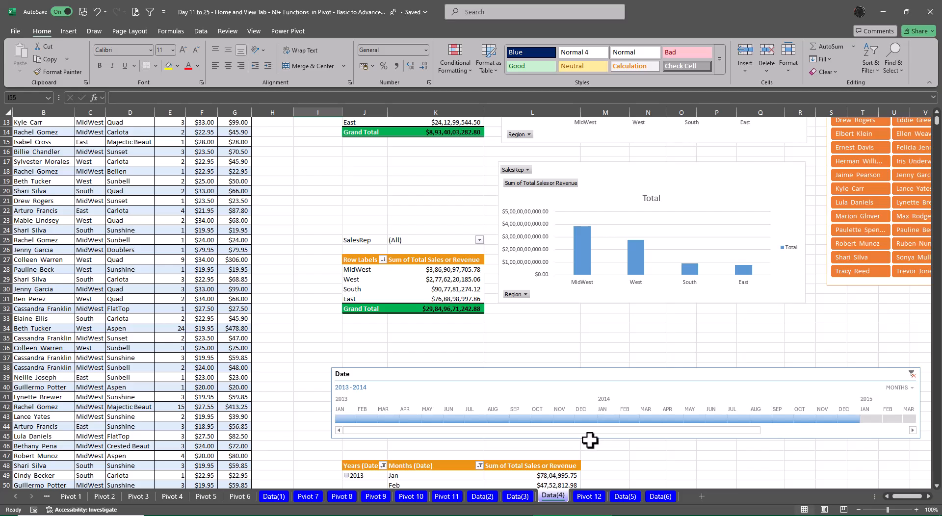
left_click(589, 496)
double_click(589, 496)
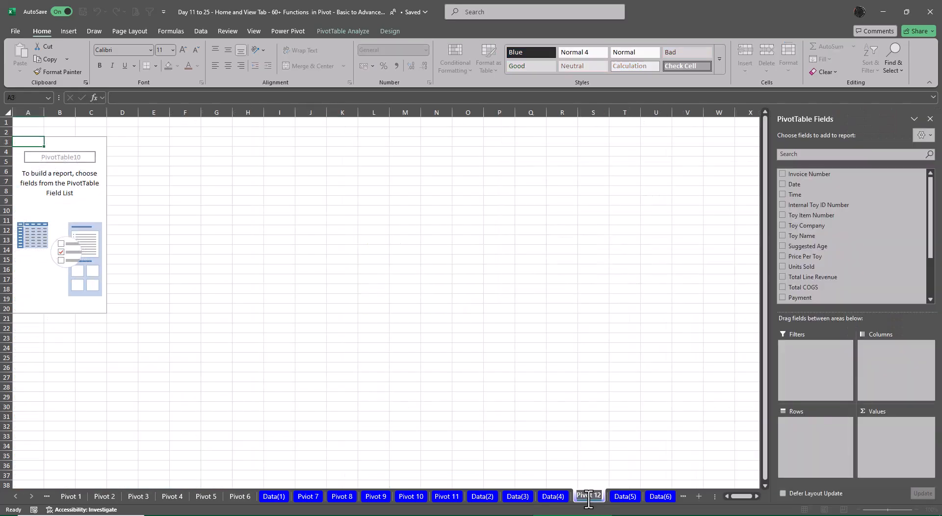
key("Right")
key("BackSpace")
type("8")
key("Return")
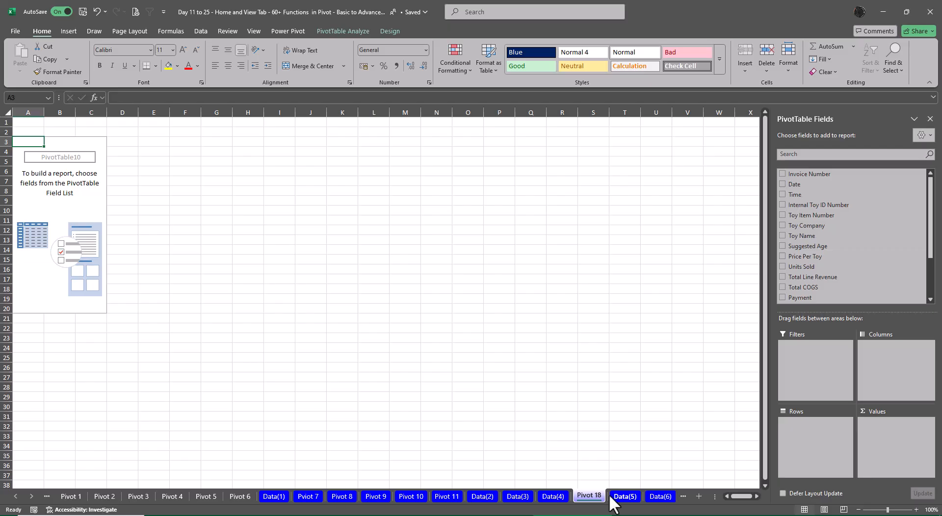
Step: Add the Date field to the PivotTable rows and start a calculated field named Total Revenue
left_click(782, 184)
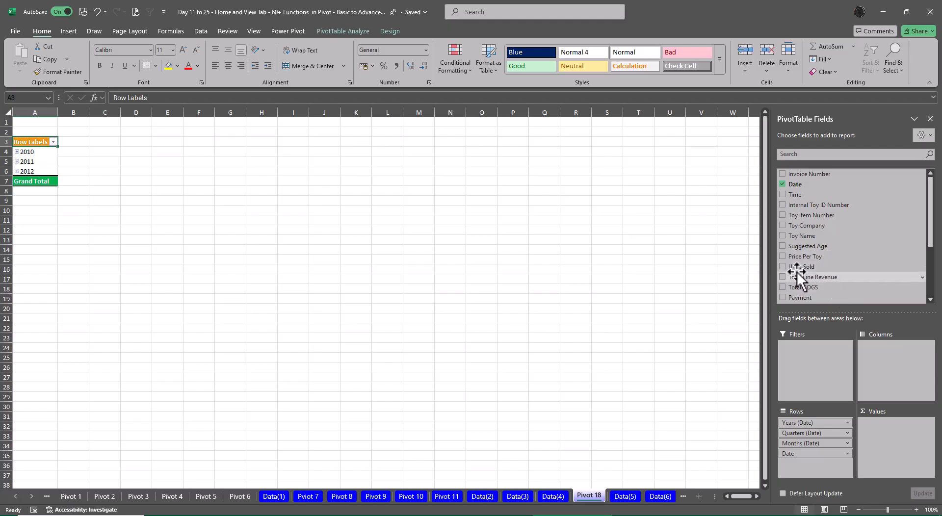
left_click(342, 30)
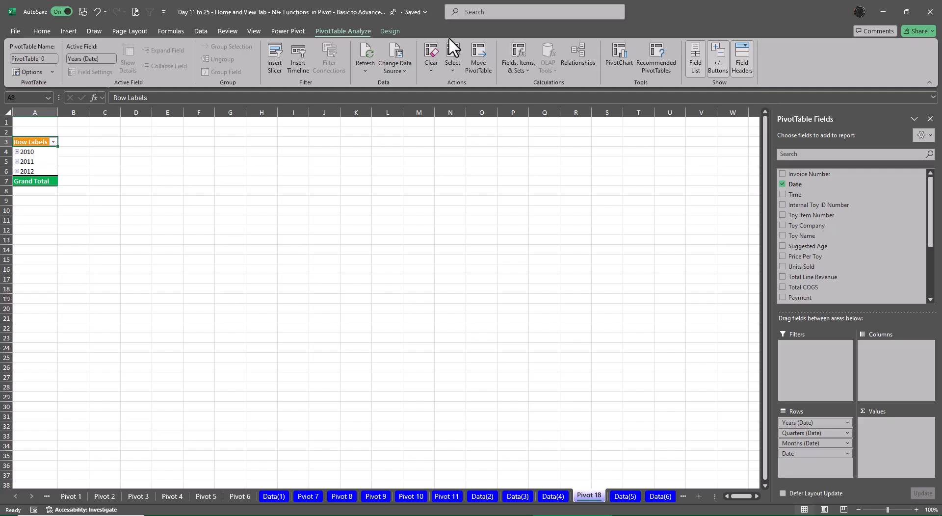
left_click(517, 69)
left_click(519, 83)
key("BackSpace")
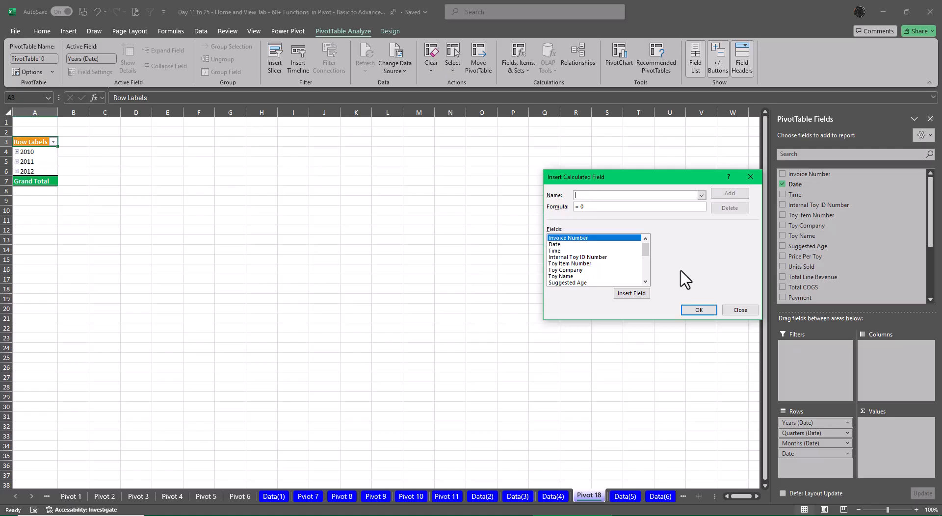
type("TOtal")
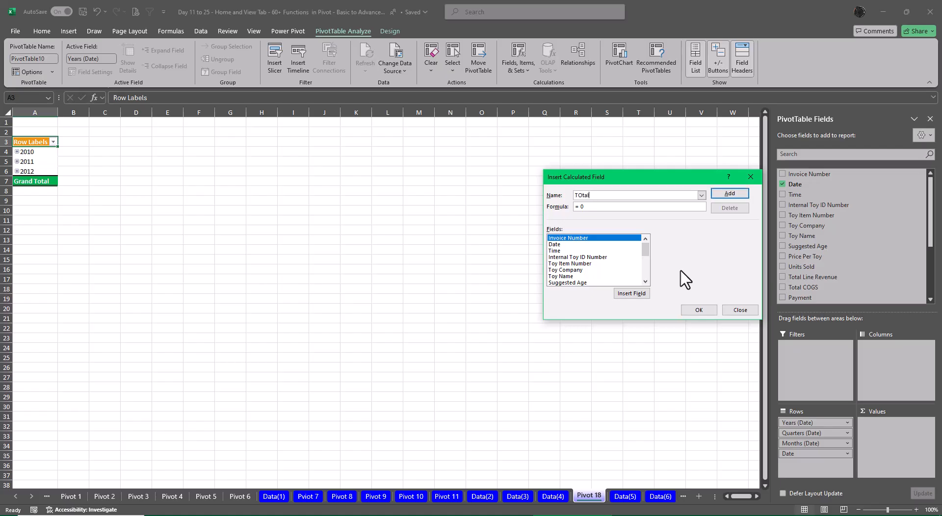
key("BackSpace")
key("BackSpace")
key("BackSpace")
key("BackSpace")
type("otal Revenue")
Step: Define the Total Revenue formula as 'Units Sold'*'Total Line Revenue' and add the calculated field to the PivotTable
key("Tab")
key("End")
scroll(607, 264, "down", 1)
double_click(568, 276)
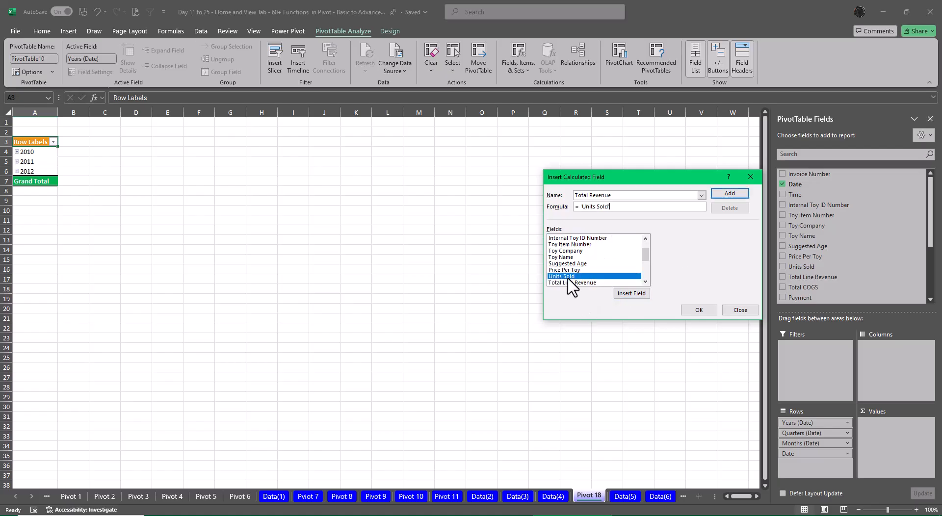
type("*")
double_click(578, 283)
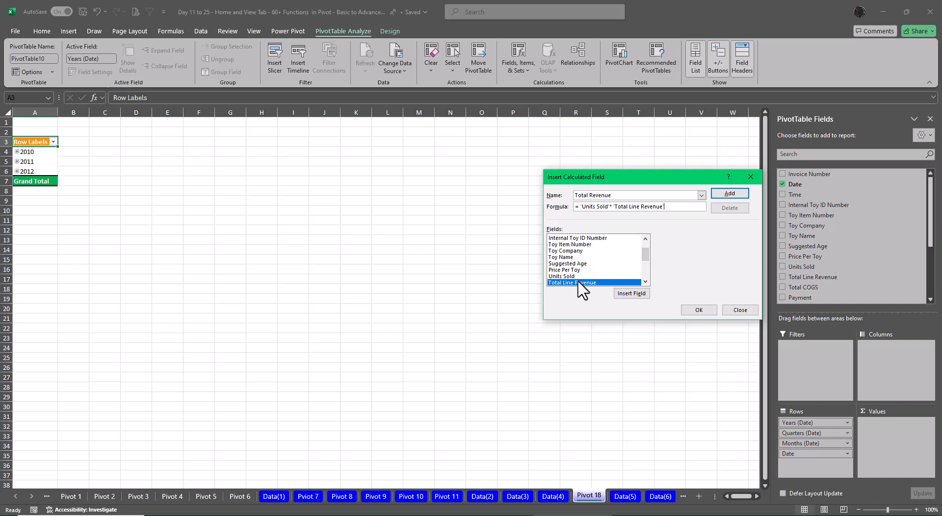
left_click(729, 193)
left_click(701, 310)
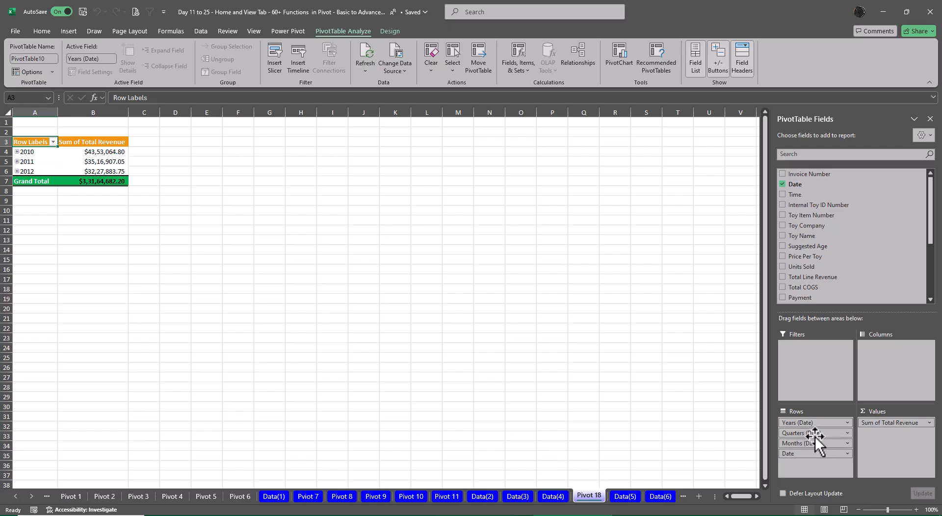
Step: Remove Quarters (Date) and Date from the PivotTable rows and expand all years to their months
left_click_drag(814, 436, 685, 447)
left_click_drag(799, 443, 634, 455)
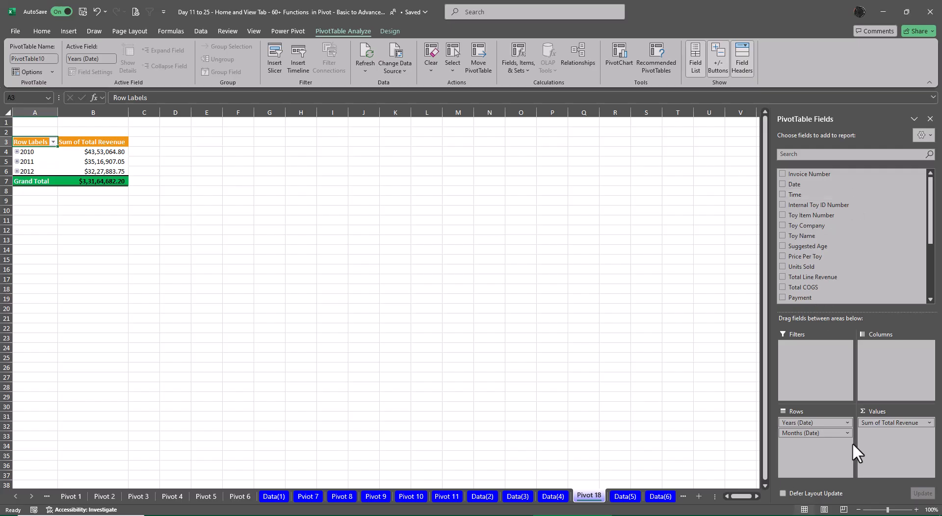
right_click(42, 153)
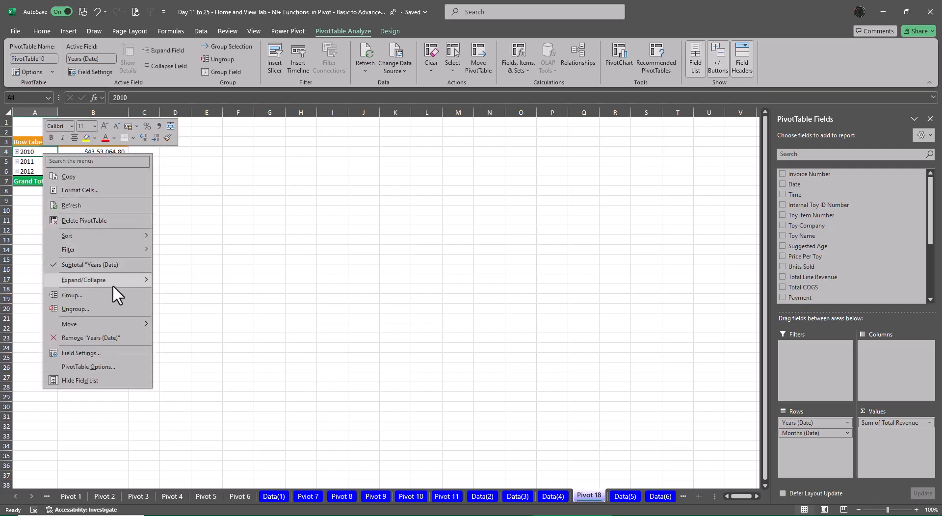
mouse_move(113, 283)
left_click(181, 310)
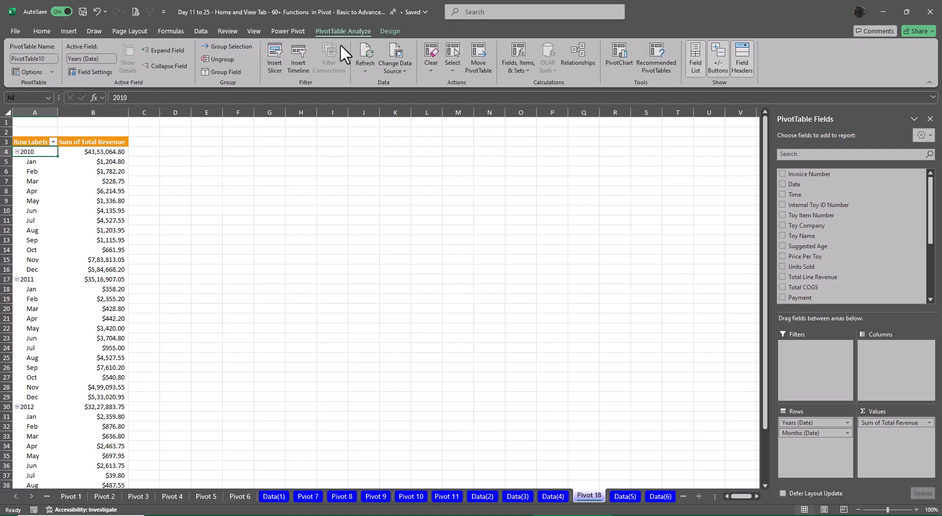
Step: Insert a blank line after each year group in the PivotTable and review the layout down to the grand total
left_click(389, 31)
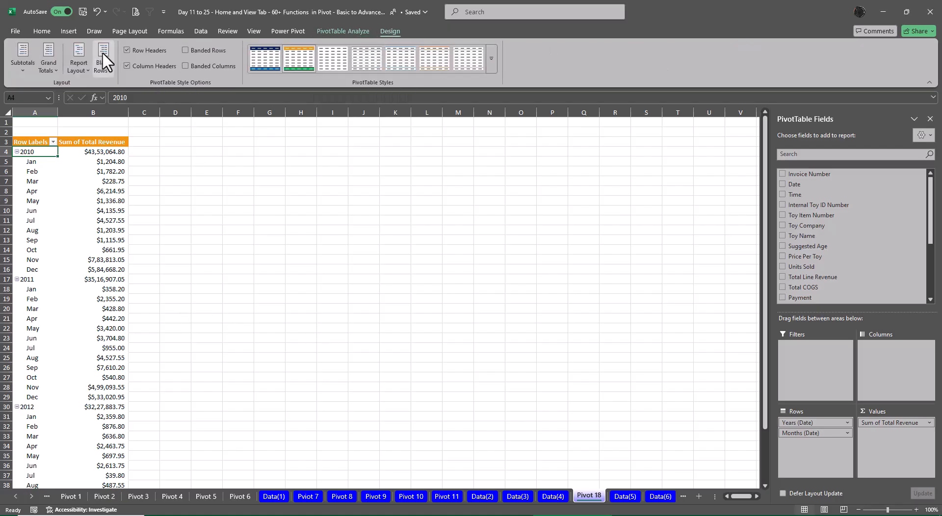
left_click(102, 54)
left_click(117, 87)
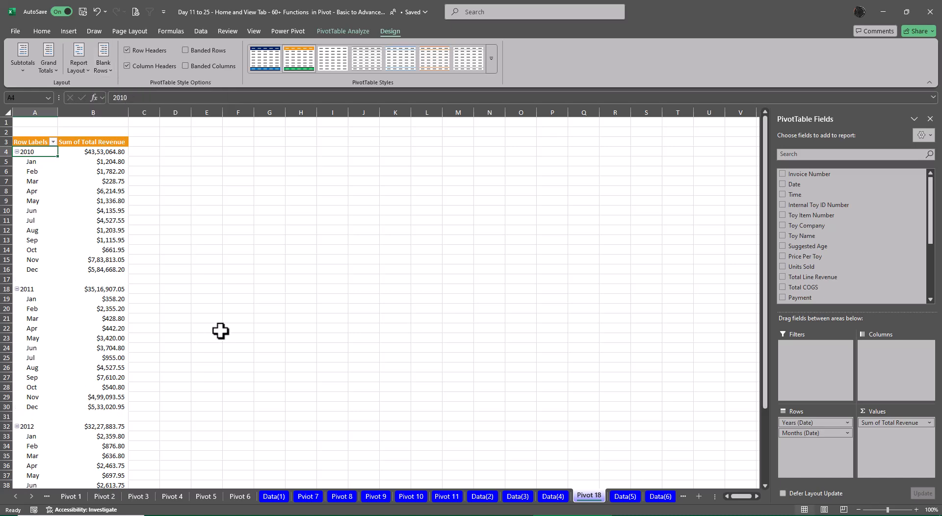
scroll(221, 333, "down", 4)
scroll(222, 332, "up", 4)
scroll(263, 275, "down", 5)
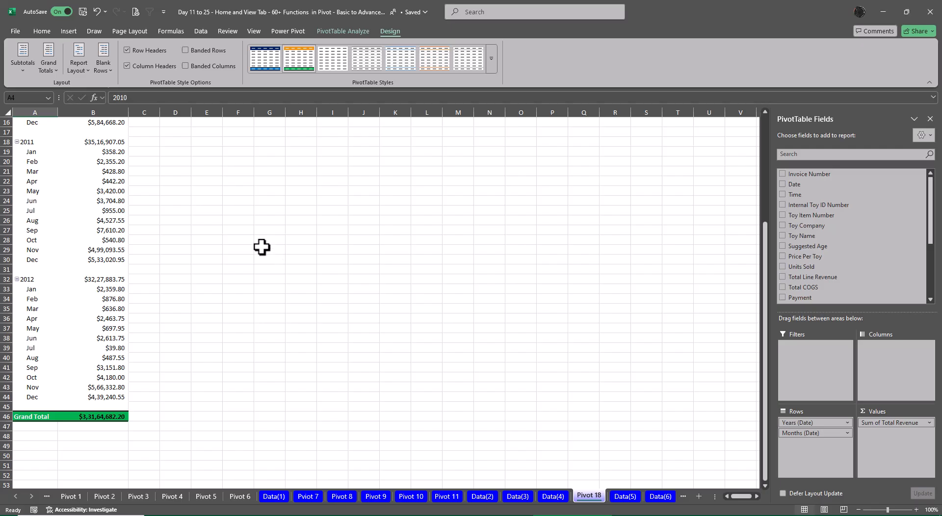
Step: Add the Total Revenue field to the PivotTable values a second time
scroll(272, 343, "up", 1)
scroll(272, 345, "up", 4)
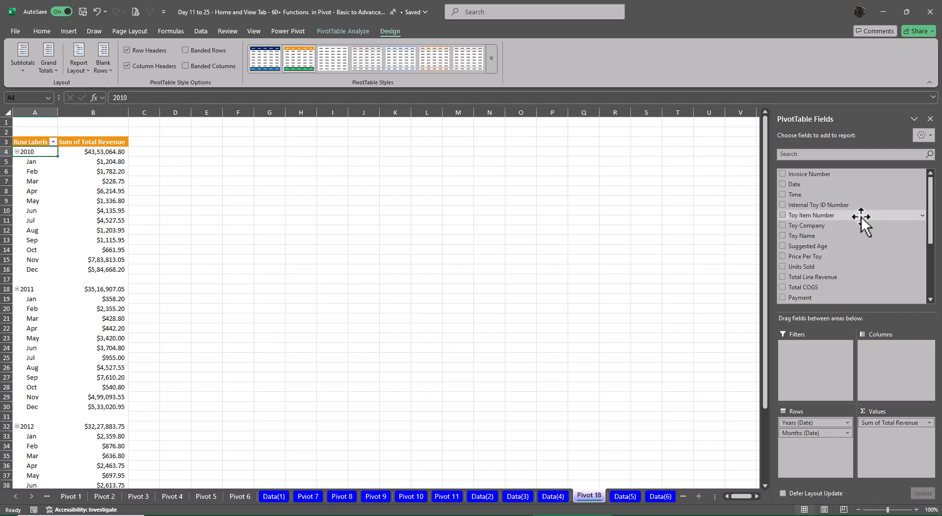
scroll(861, 217, "down", 3)
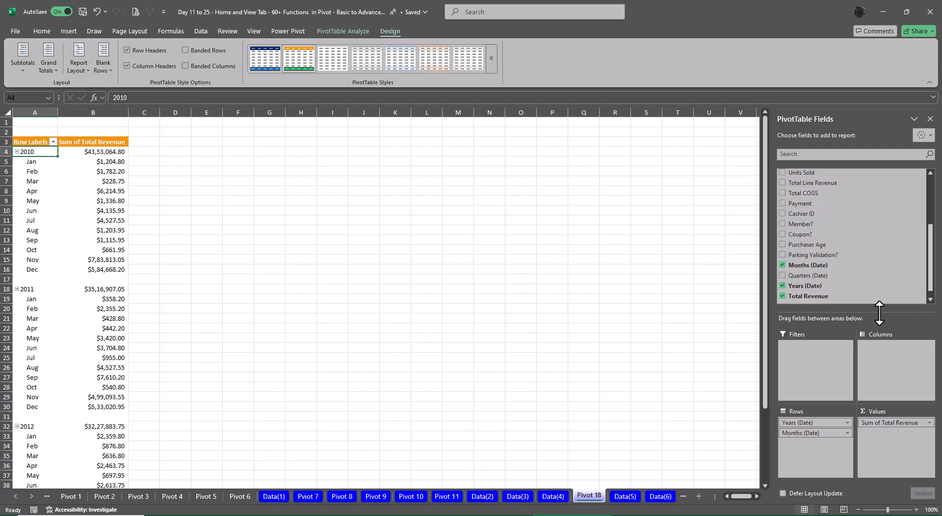
left_click_drag(829, 297, 890, 442)
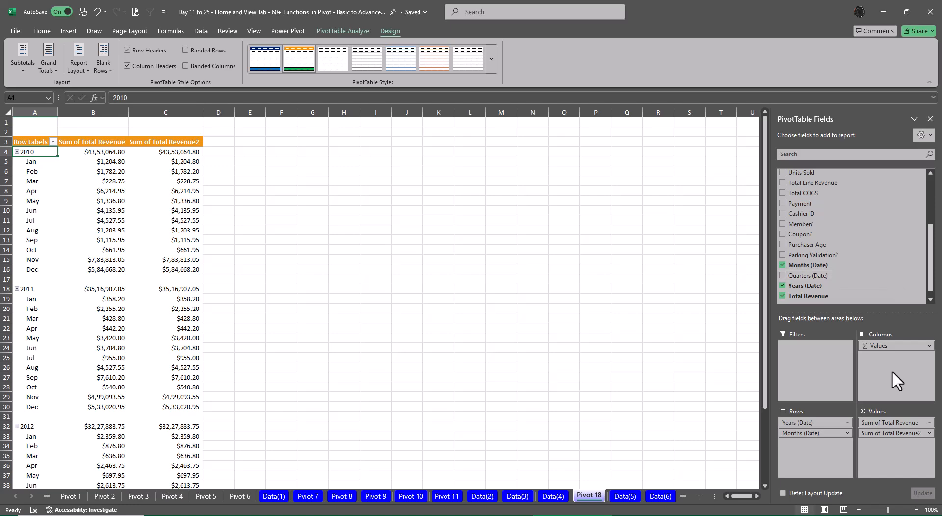
Step: Show the second Total Revenue column as % of Grand Total and review the percentages down to the grand total row
right_click(180, 151)
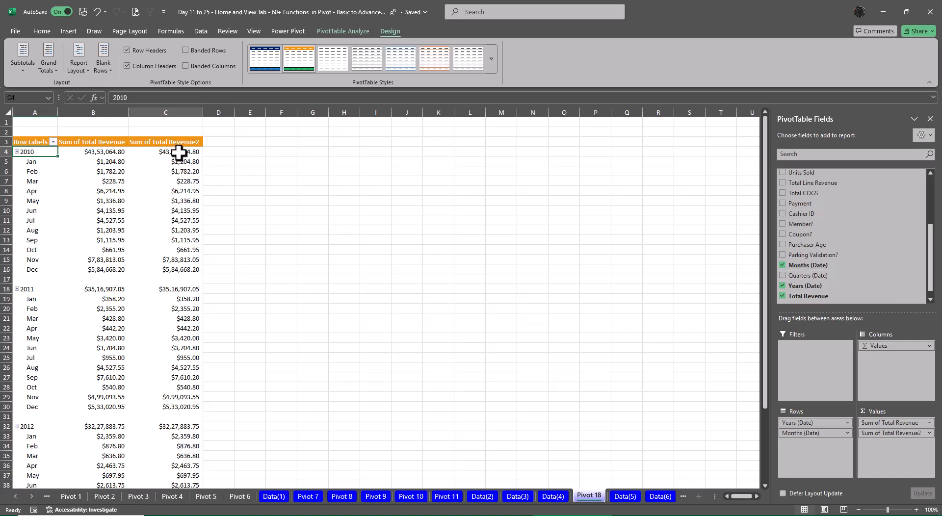
mouse_move(255, 292)
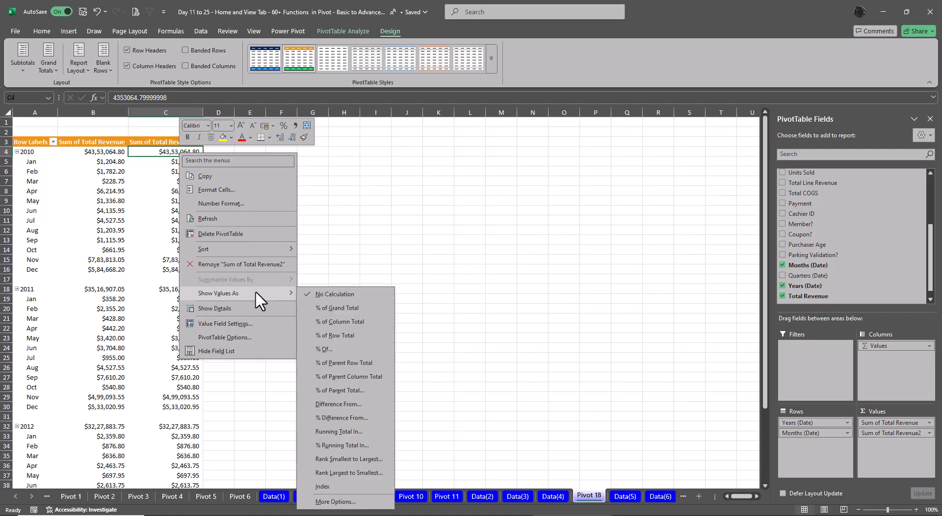
left_click(336, 307)
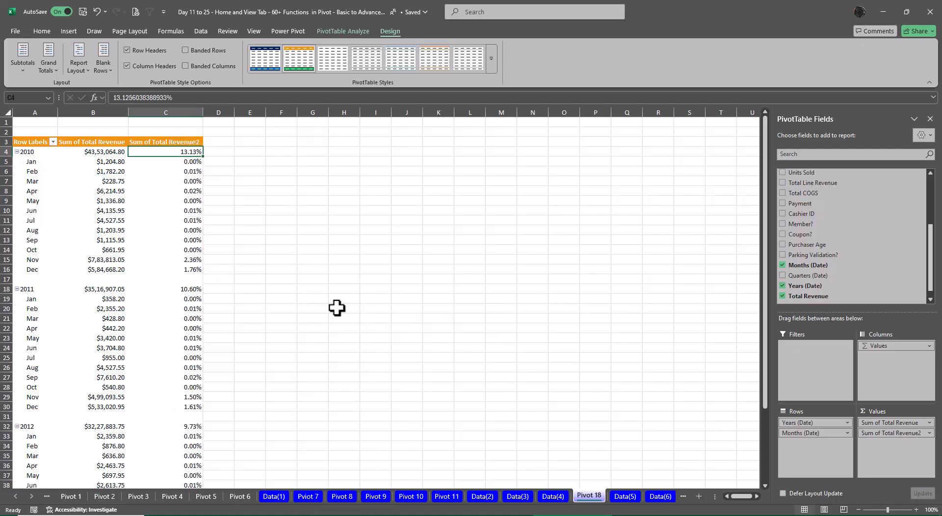
scroll(336, 307, "down", 4)
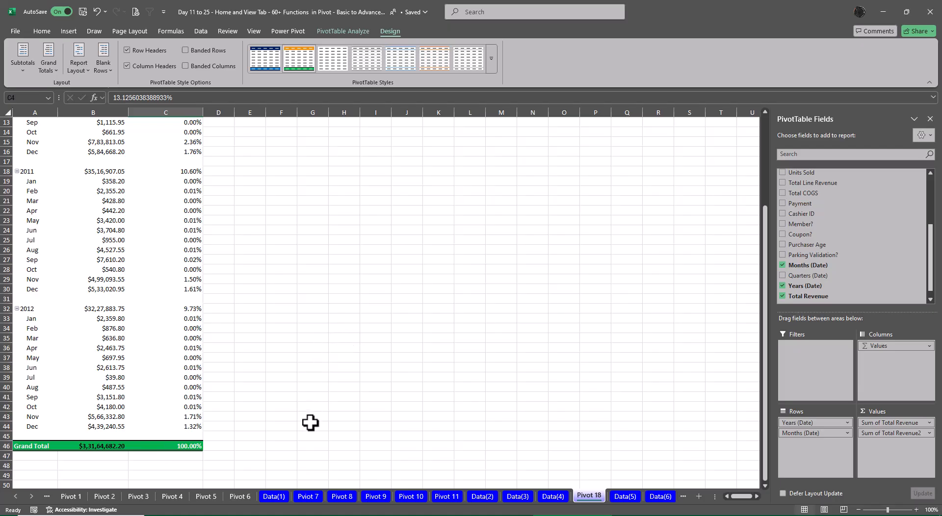
scroll(310, 420, "up", 4)
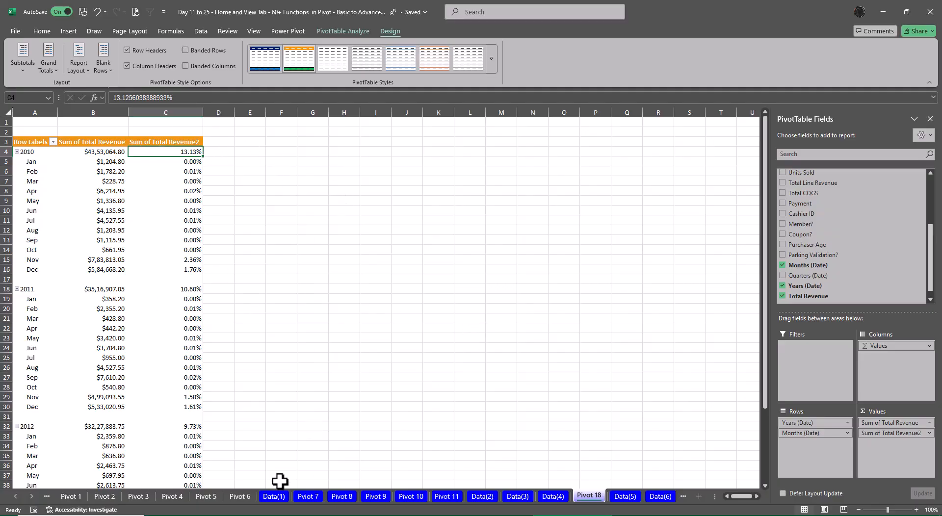
Step: Clear Months (Date) and Years (Date) from the PivotTable rows and add back Months (Date) alone
left_click_drag(795, 436, 473, 424)
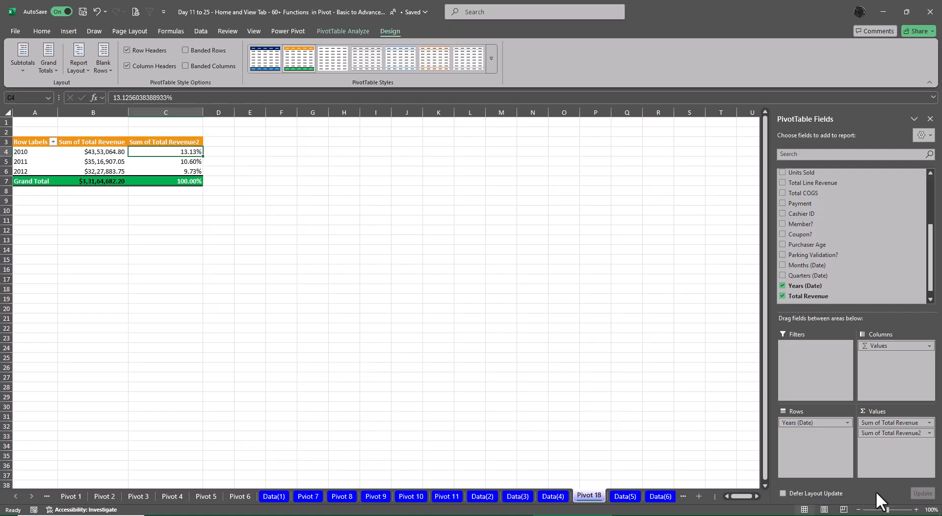
left_click_drag(806, 427, 680, 393)
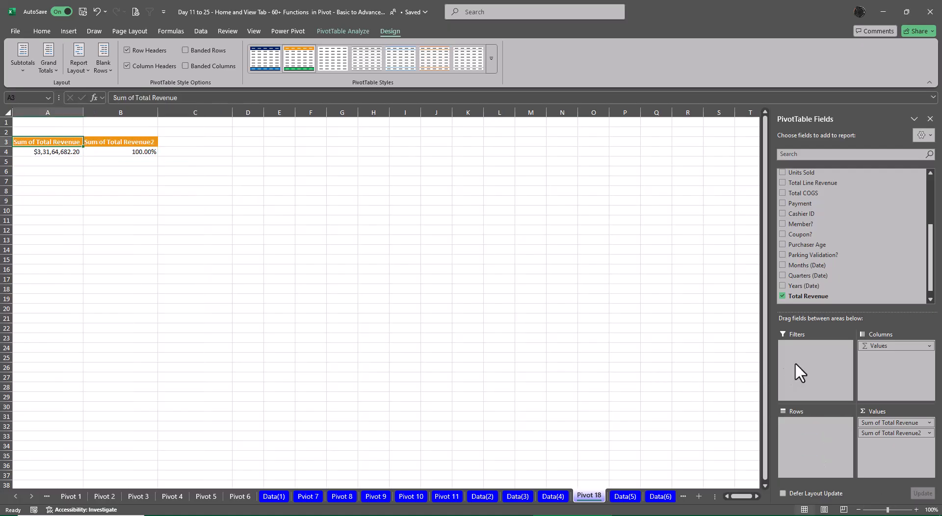
scroll(878, 237, "up", 5)
scroll(877, 242, "down", 4)
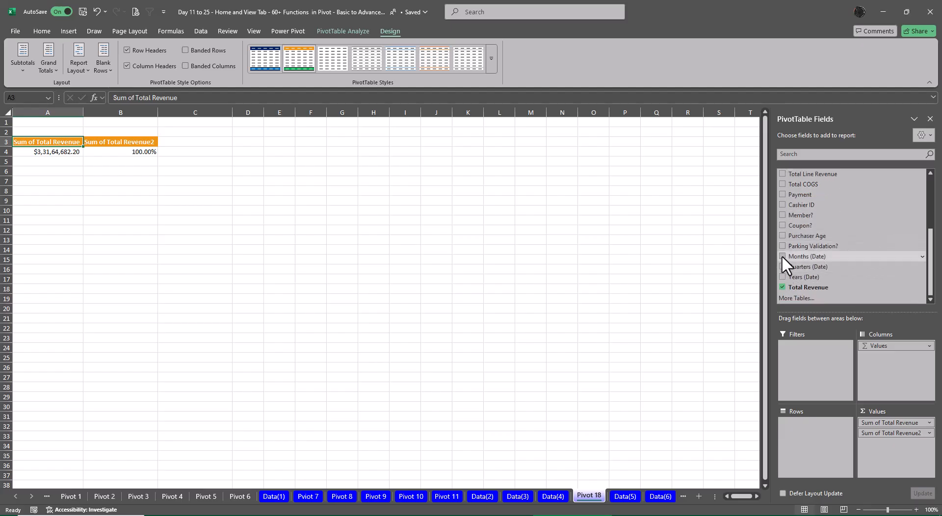
left_click(781, 255)
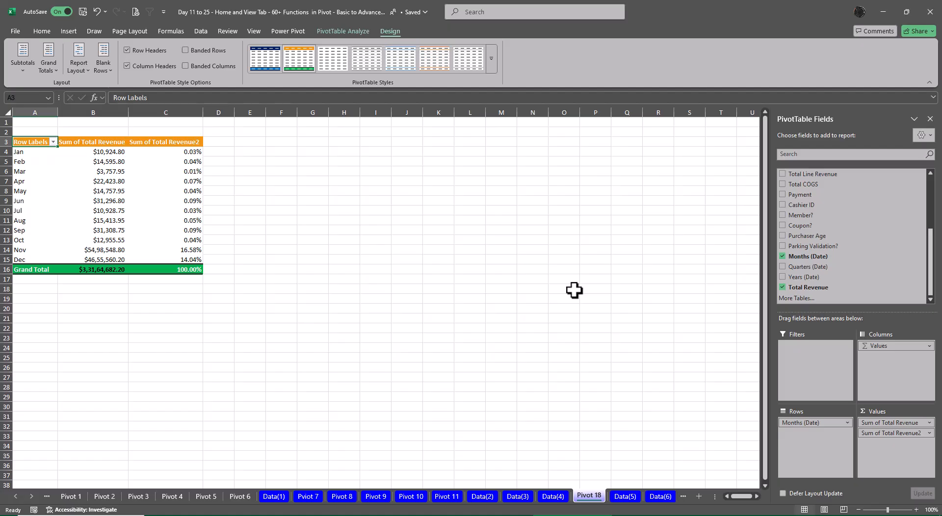
Step: Show the second Total Revenue column as % of Column Total in the monthly PivotTable
right_click(172, 152)
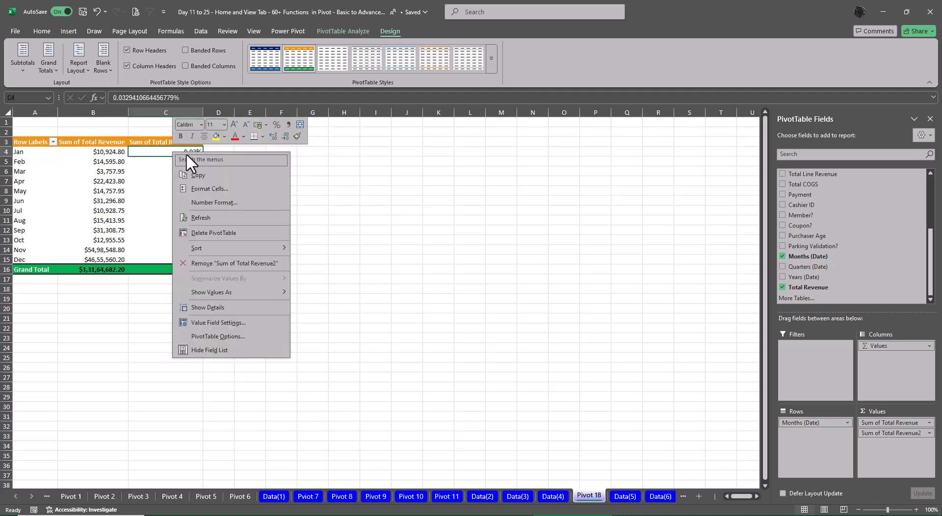
mouse_move(257, 291)
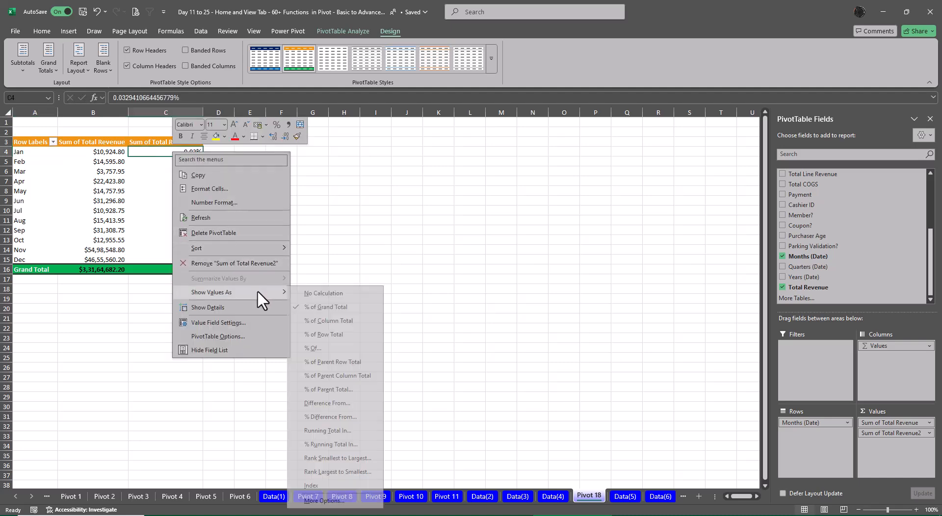
left_click(346, 321)
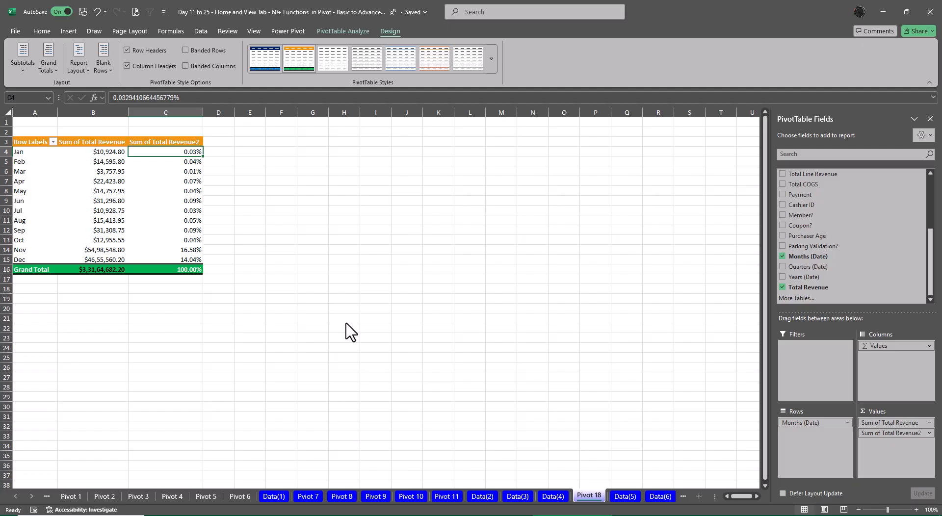
Step: Open the Show Values As calculations for the second Total Revenue column
right_click(163, 153)
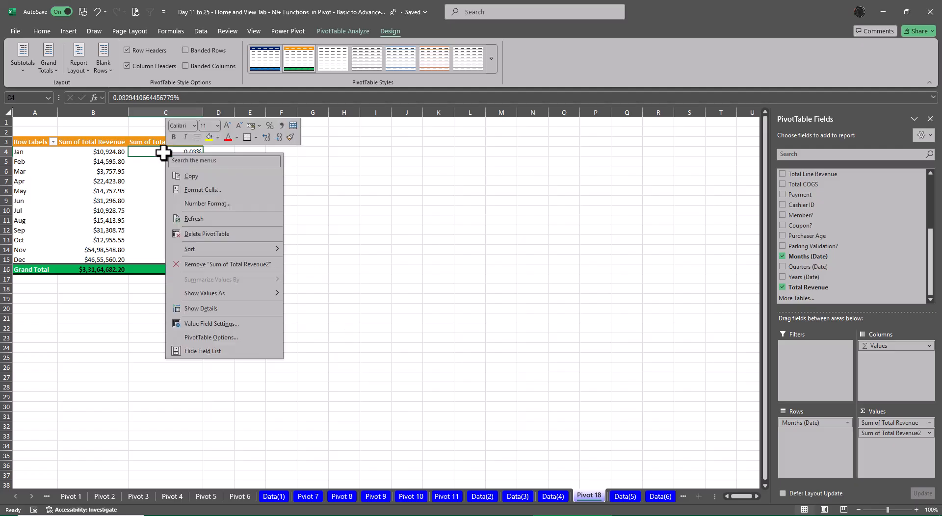
mouse_move(261, 295)
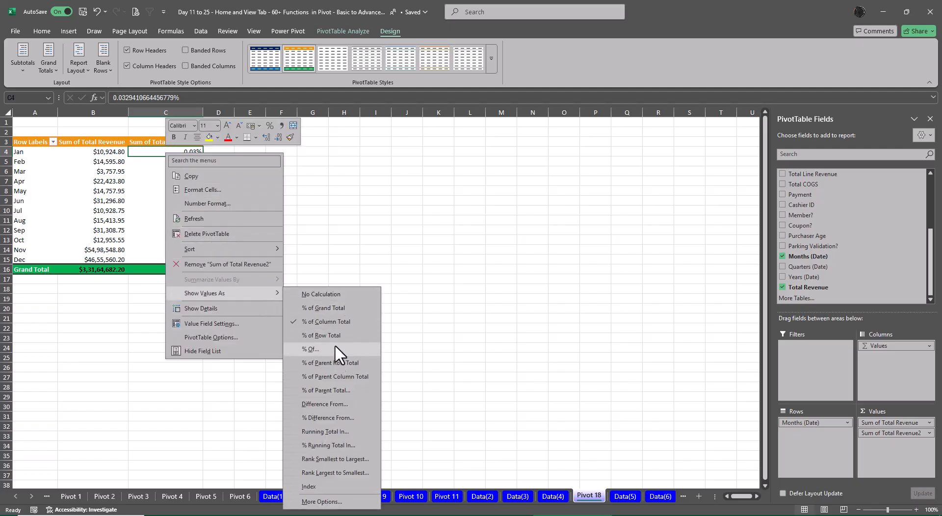
Step: Show the second Total Revenue column as % of Row Total, and switch it to % of Grand Total
left_click(324, 335)
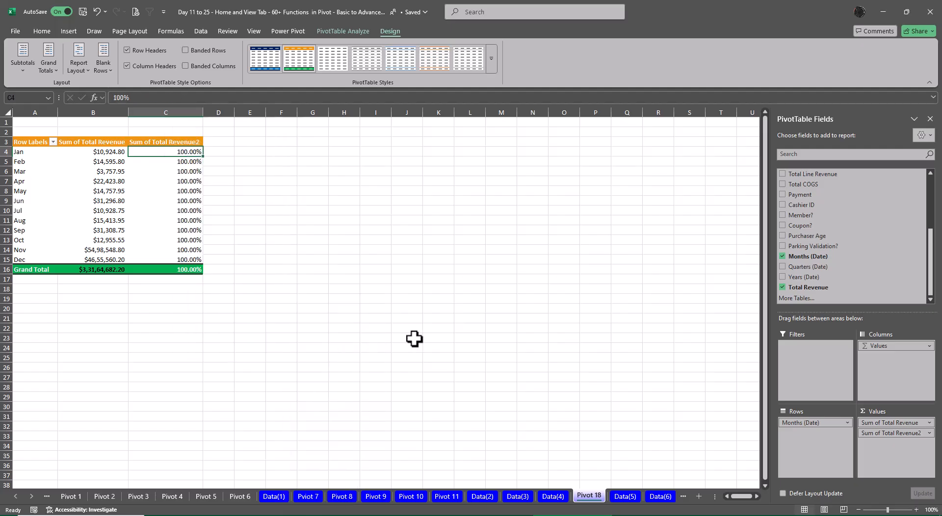
right_click(162, 152)
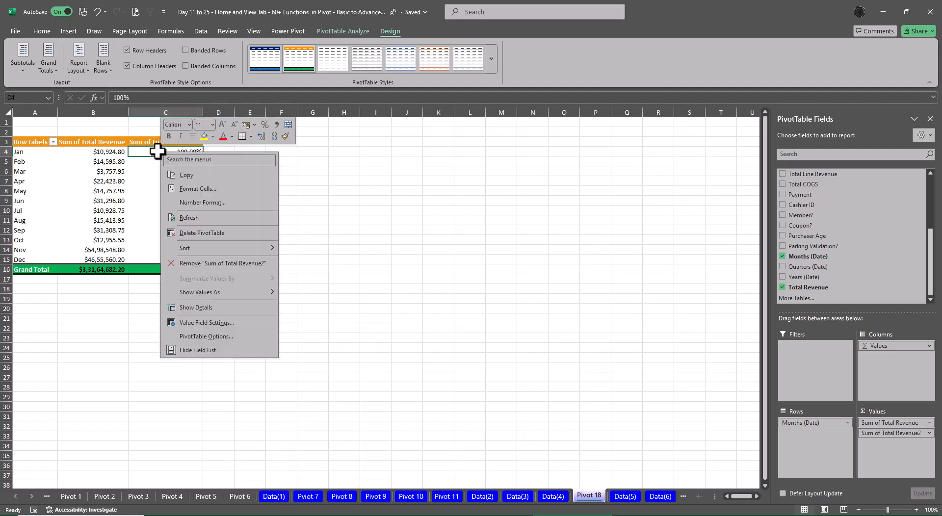
mouse_move(226, 291)
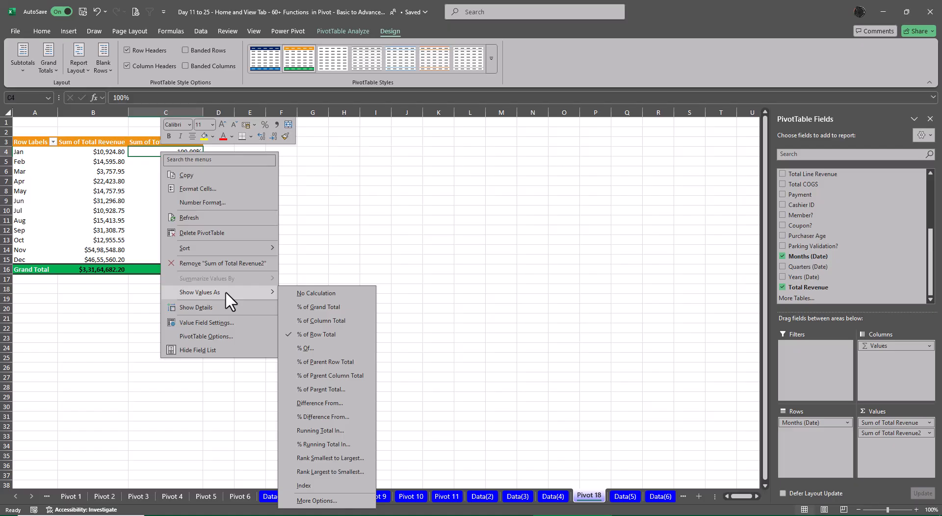
left_click(319, 307)
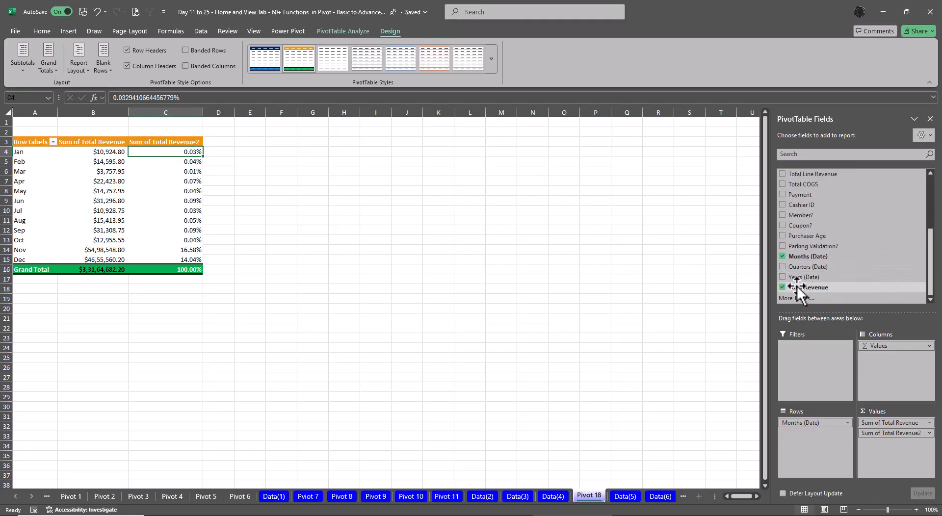
Step: Replace the Months (Date) row field with Toy Company, and swap that for Internal Toy ID Number
left_click(782, 256)
scroll(859, 282, "up", 4)
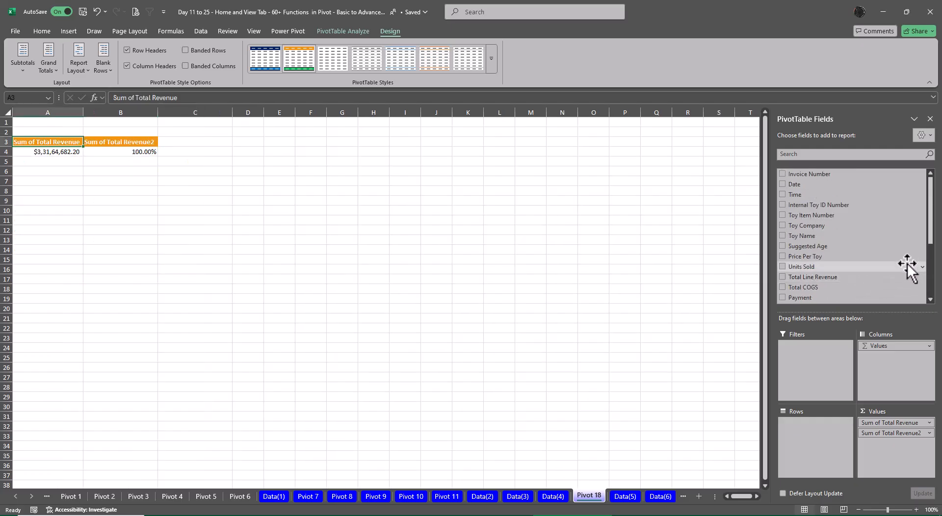
left_click(781, 224)
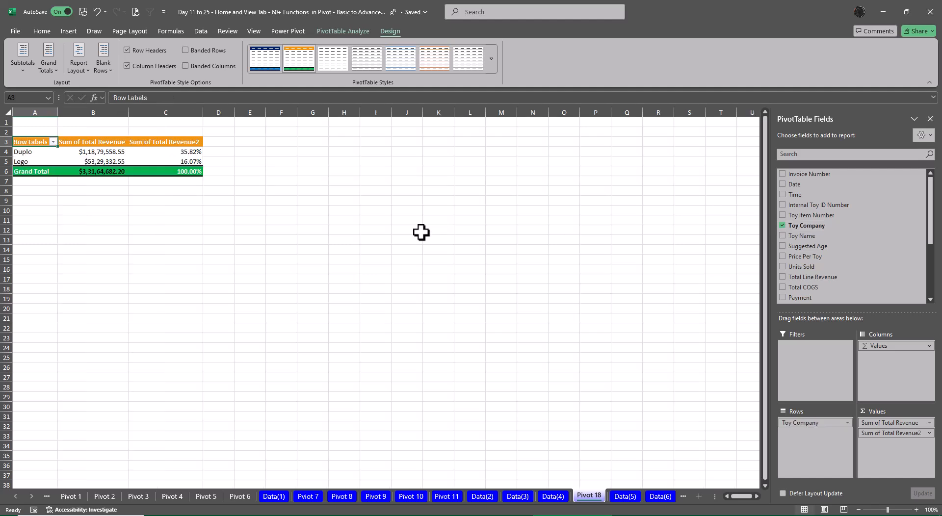
left_click(782, 225)
left_click(782, 236)
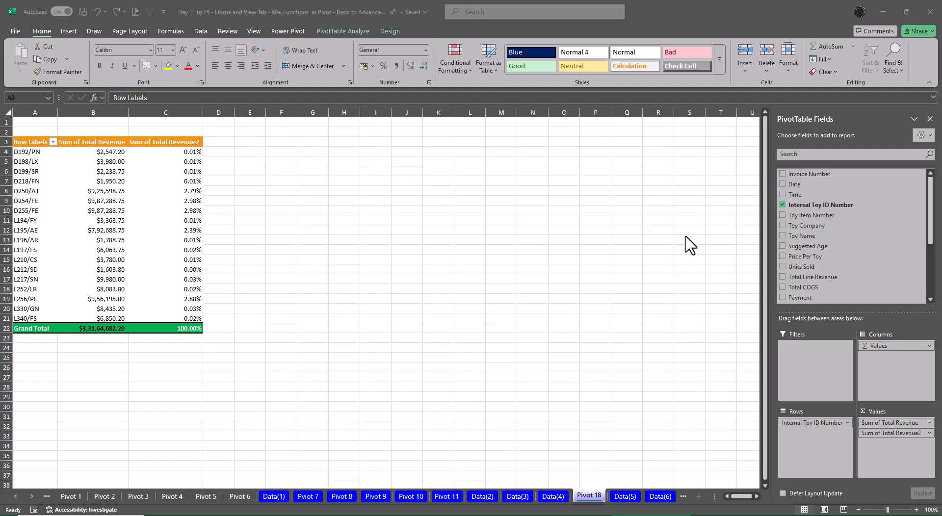
Step: Replace both Total Revenue value fields with two copies of Total Line Revenue
left_click_drag(887, 421, 716, 420)
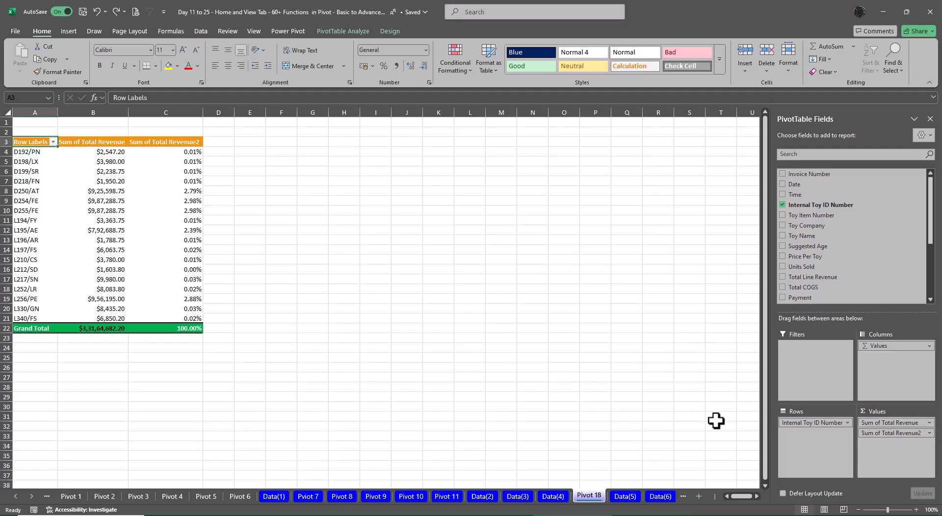
left_click_drag(882, 433, 581, 447)
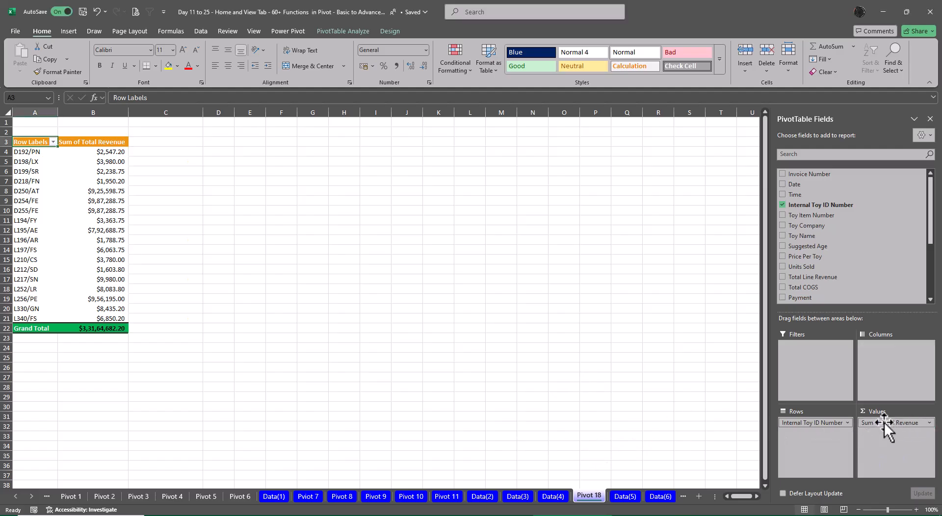
left_click_drag(883, 423, 555, 462)
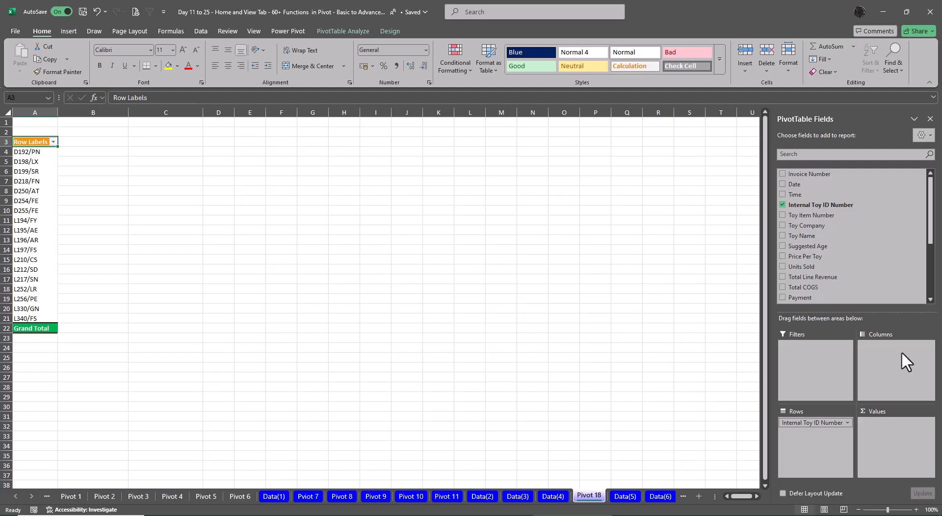
left_click(782, 277)
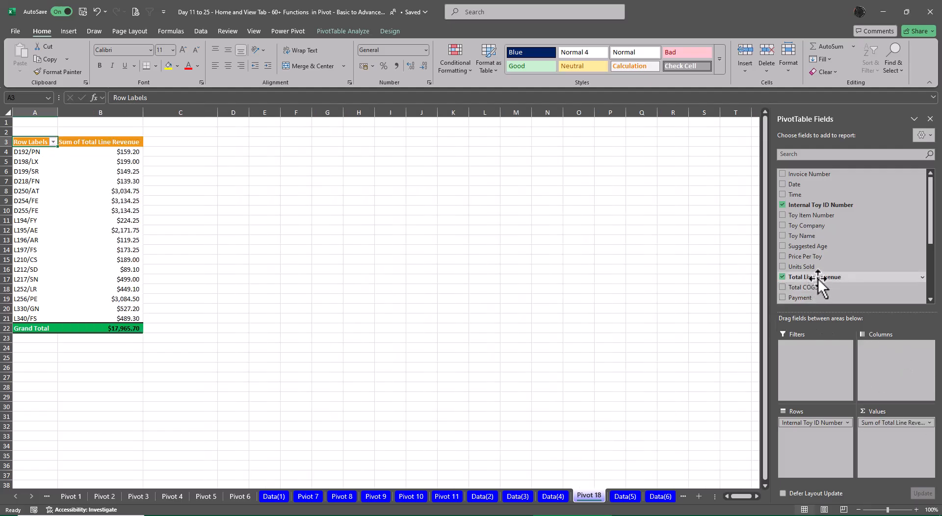
left_click_drag(815, 278, 898, 444)
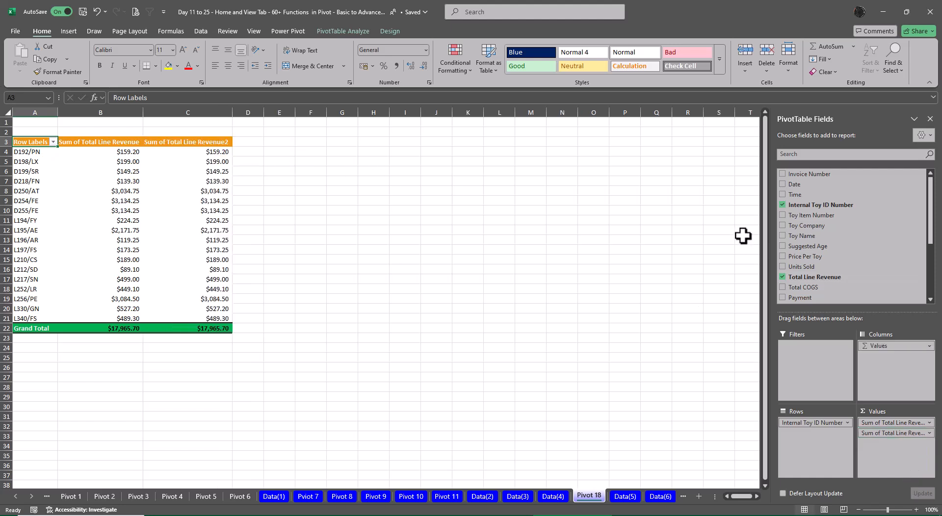
Step: Use Toy Company instead of Internal Toy ID Number as rows and show the second Total Line Revenue column as % of Grand Total
left_click(782, 205)
left_click(782, 225)
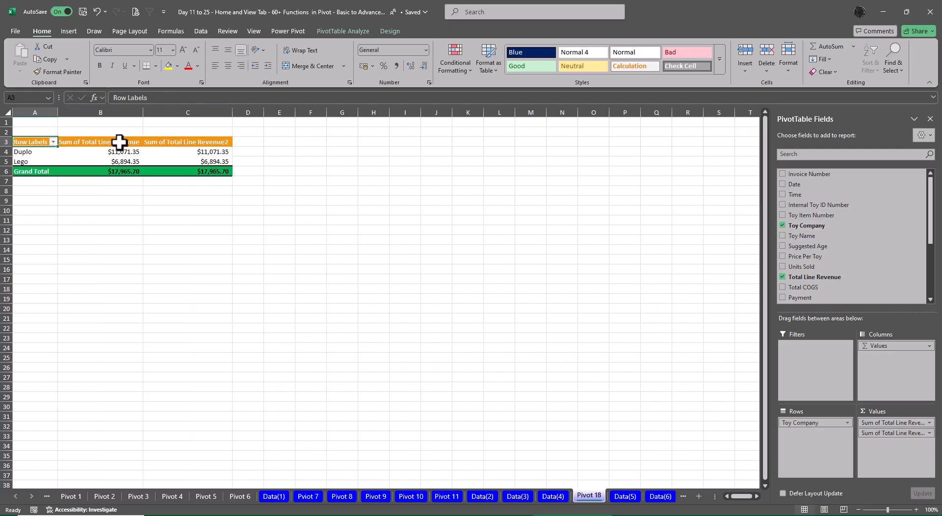
right_click(205, 152)
mouse_move(293, 298)
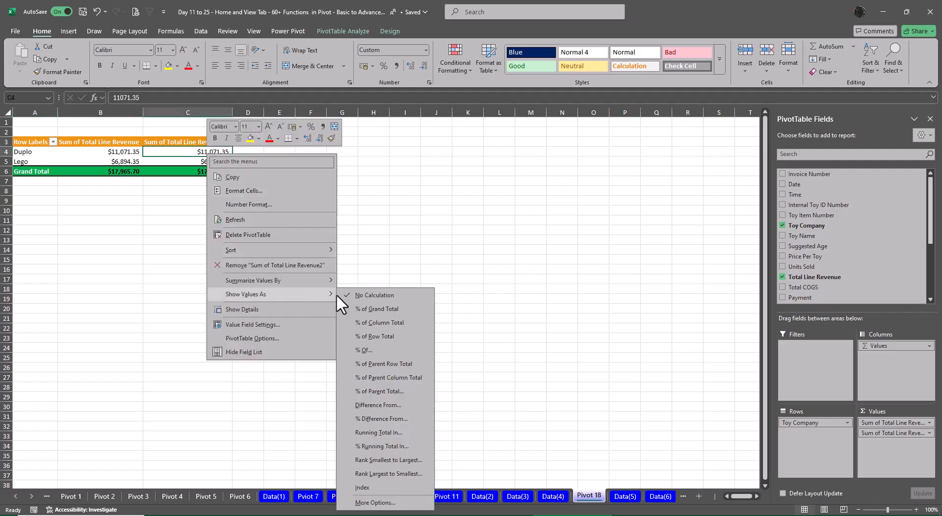
left_click(371, 308)
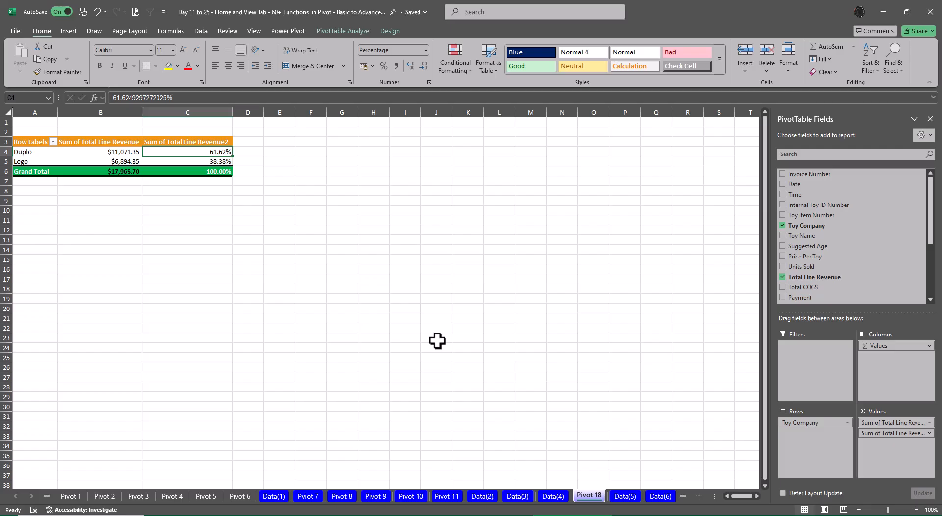
left_click(312, 150)
left_click(309, 143)
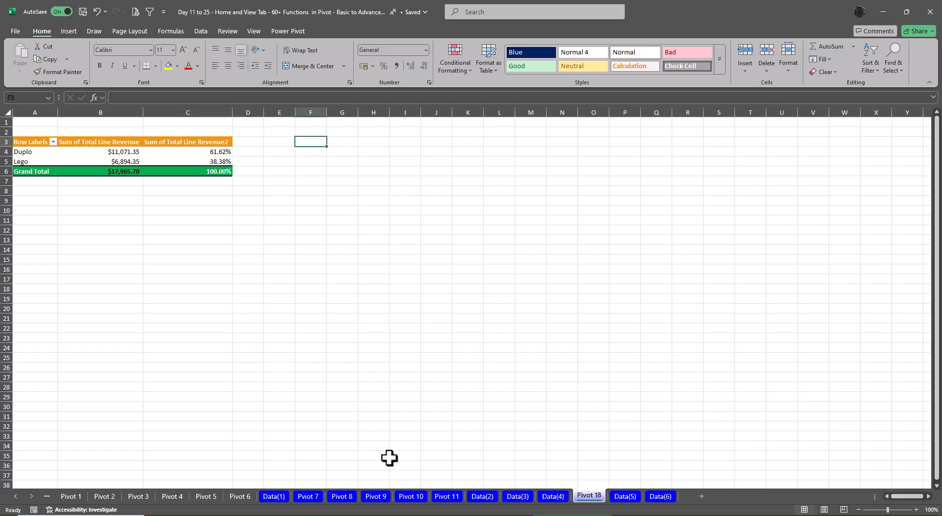
Step: Create a PivotTable on a new worksheet from the data range on the Data(5) sheet
left_click(623, 496)
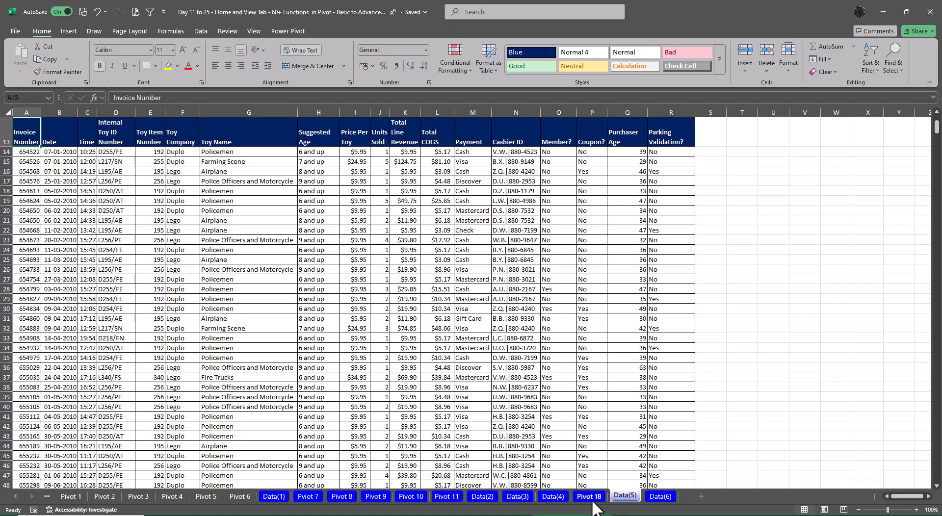
key("alt+v")
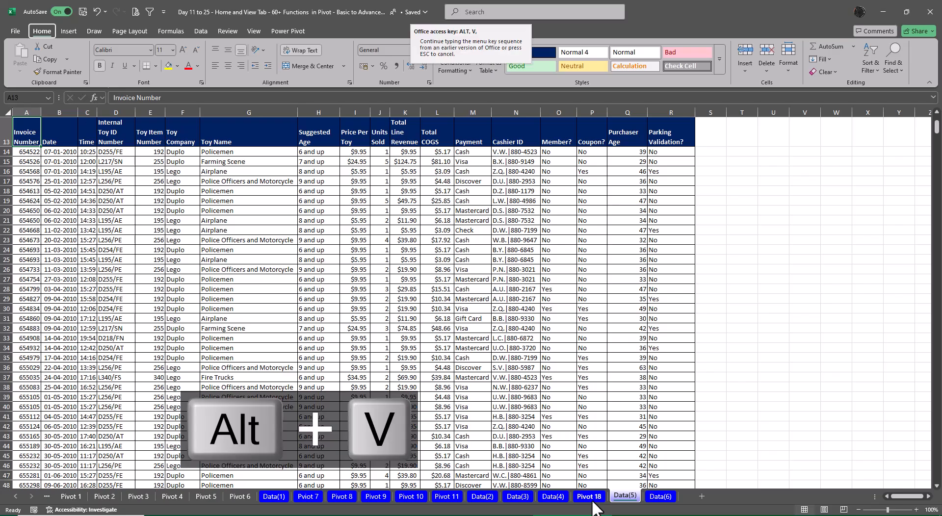
key("Escape")
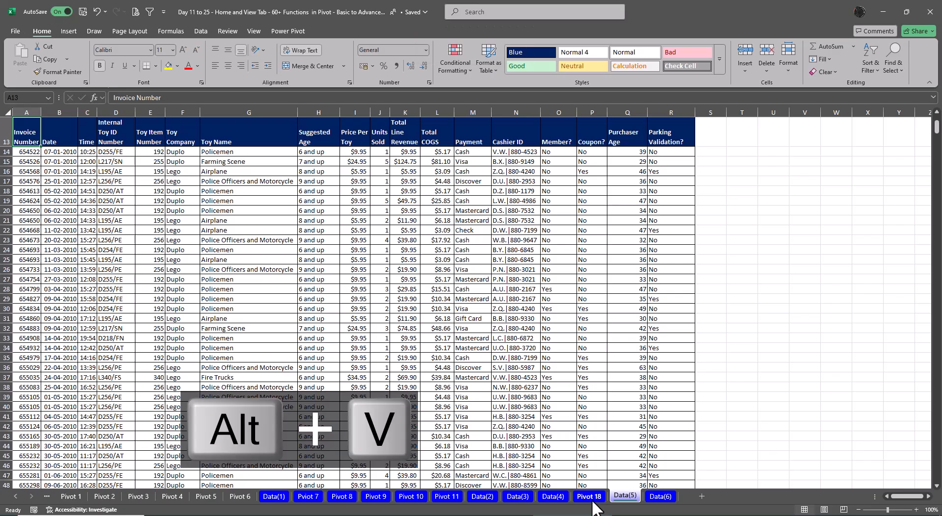
key("alt+n")
key("v")
key("t")
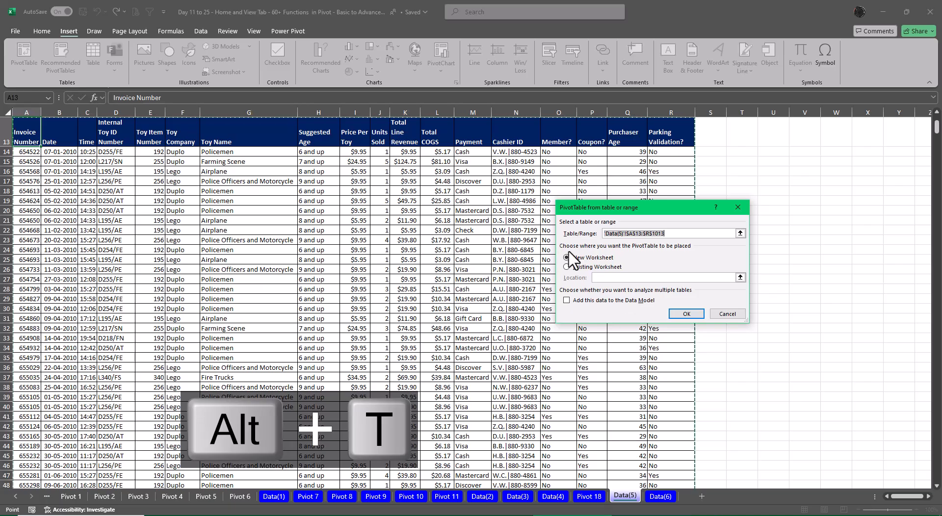
left_click(685, 315)
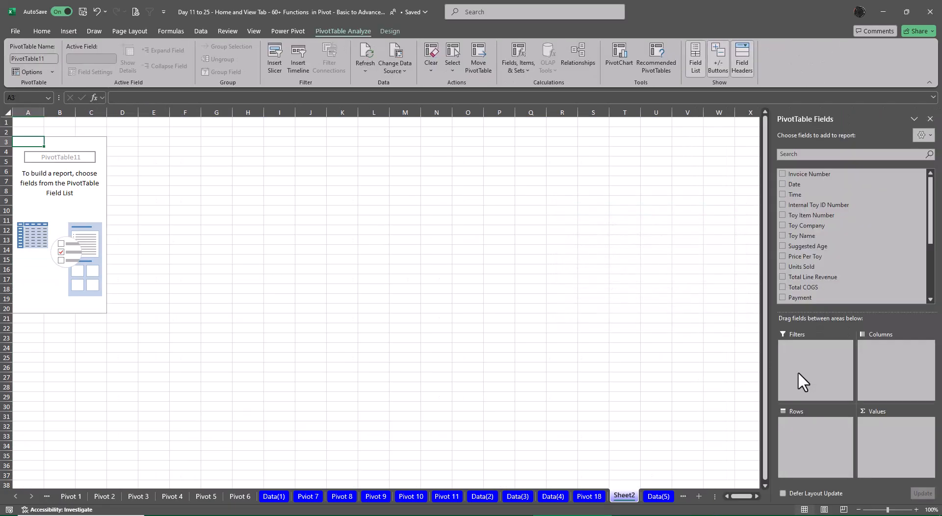
Step: Add Toy Company and Toy Name as row fields and Total Line Revenue twice as a value field
left_click(782, 226)
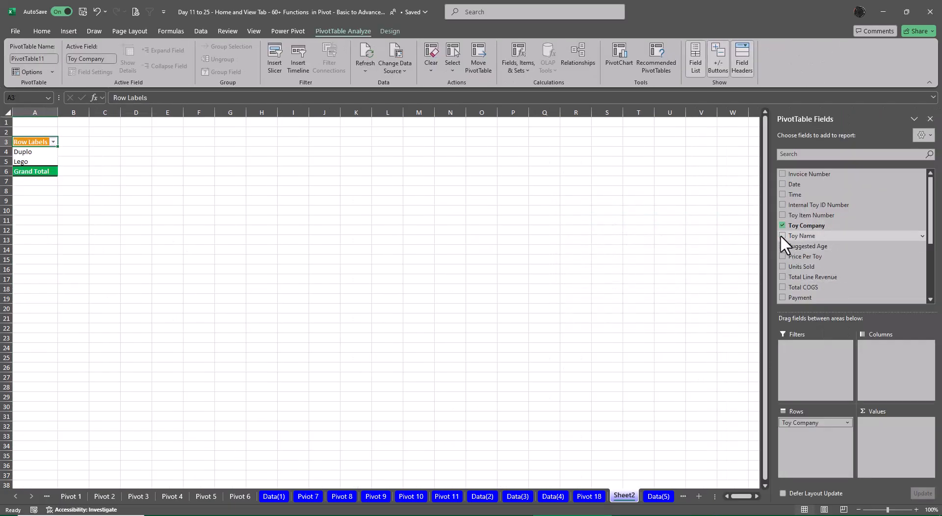
left_click(782, 236)
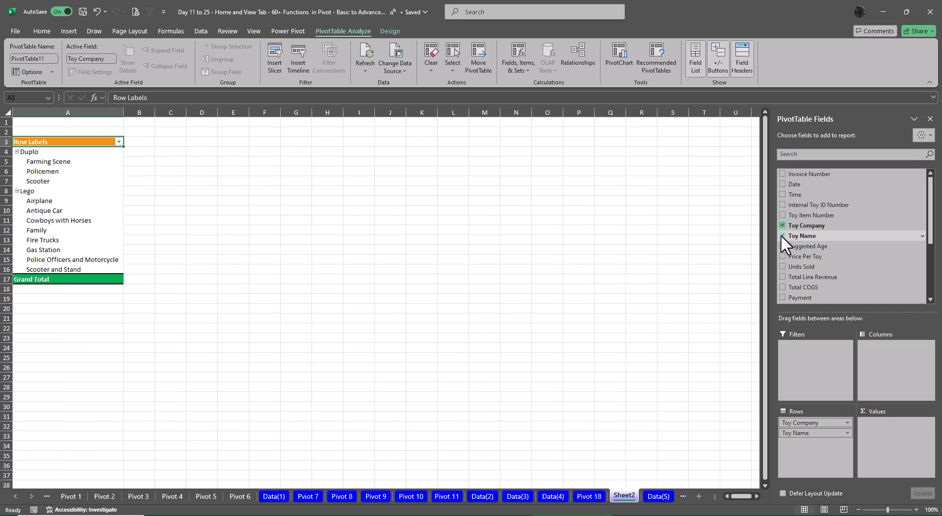
left_click(782, 276)
left_click_drag(829, 283, 905, 438)
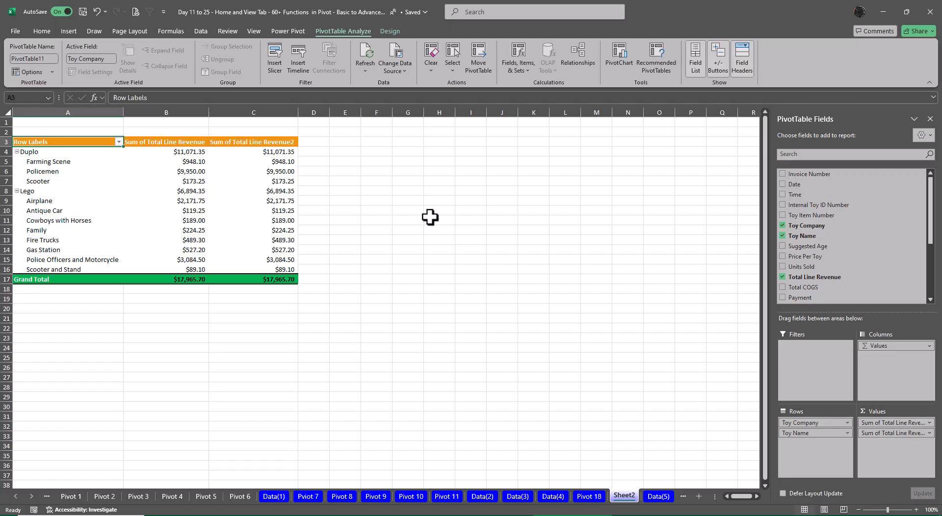
Step: Show the second Total Line Revenue column as % of Column Total
right_click(244, 152)
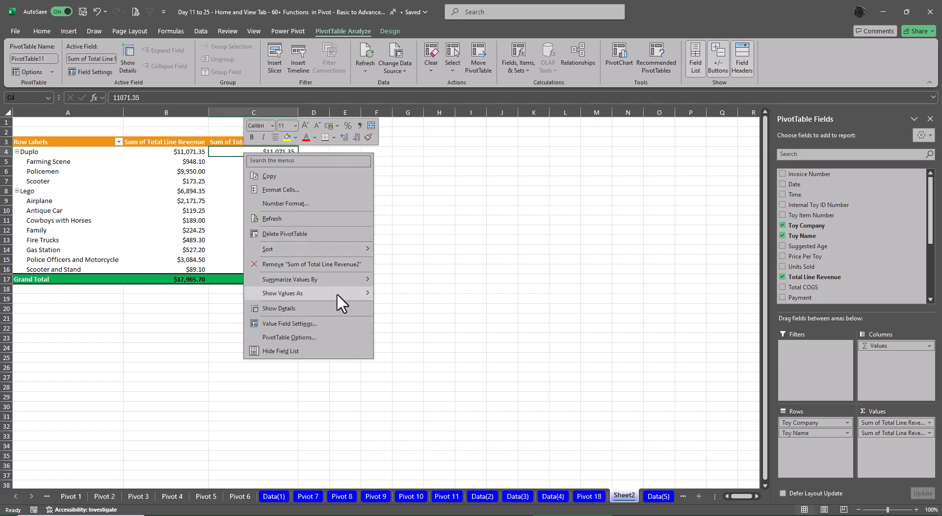
mouse_move(337, 293)
left_click(398, 323)
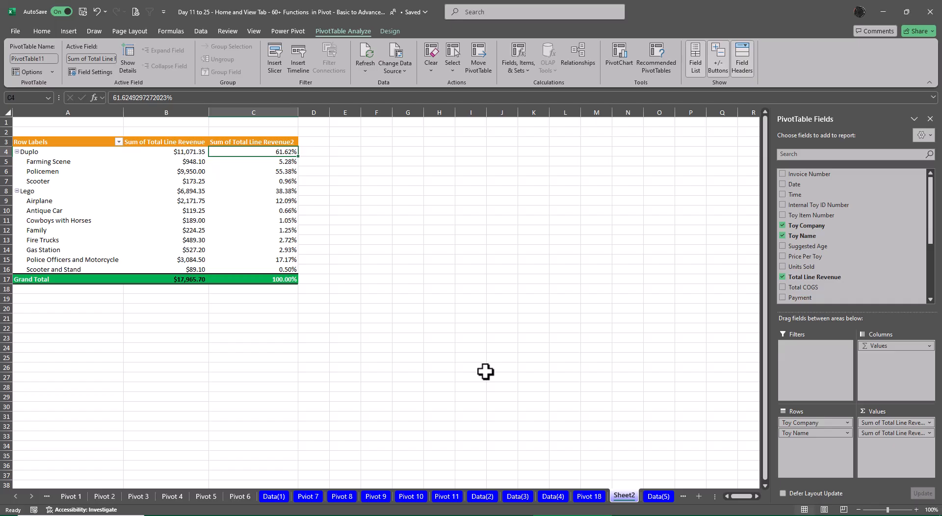
Step: Collapse the entire Toy Company field and expand only the Duplo item
right_click(81, 152)
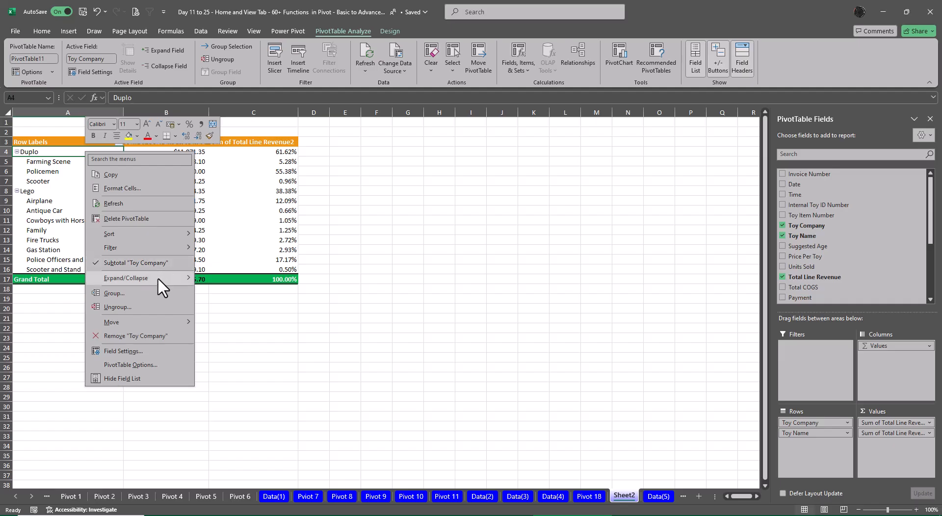
mouse_move(158, 277)
left_click(243, 320)
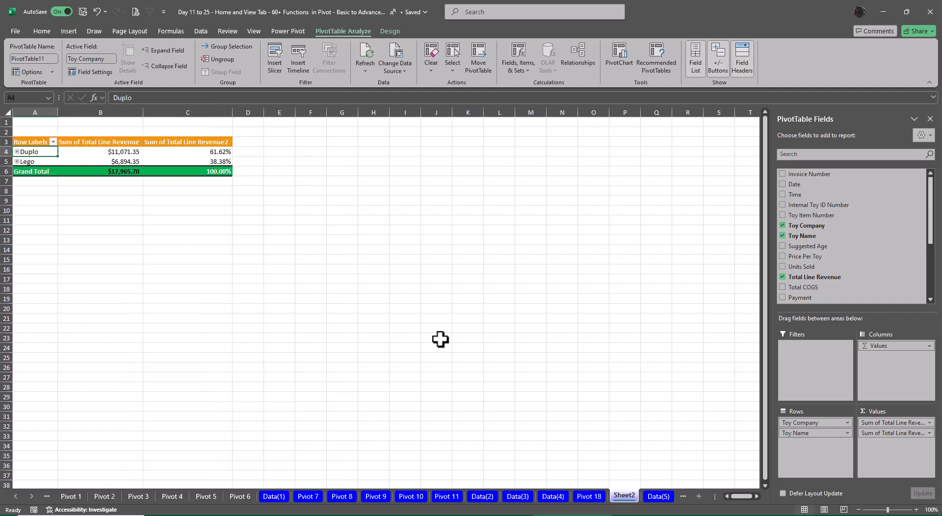
right_click(44, 154)
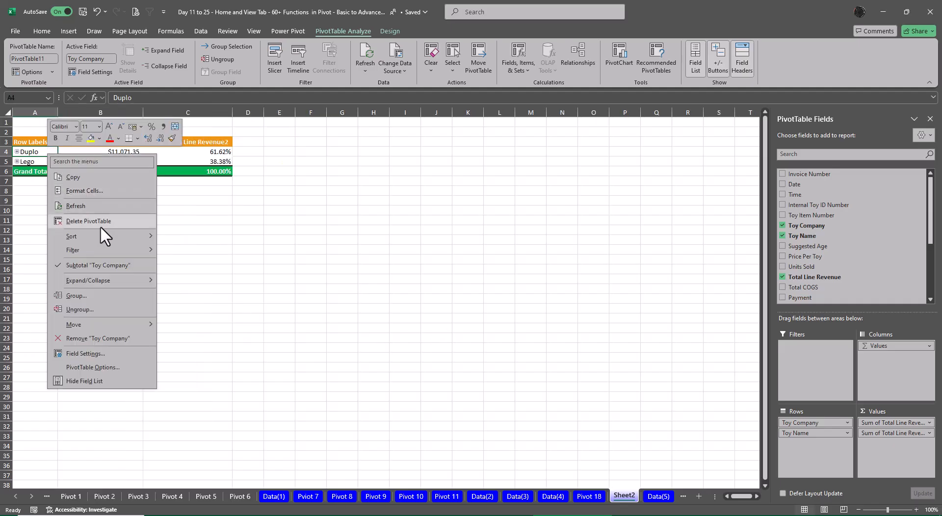
mouse_move(114, 280)
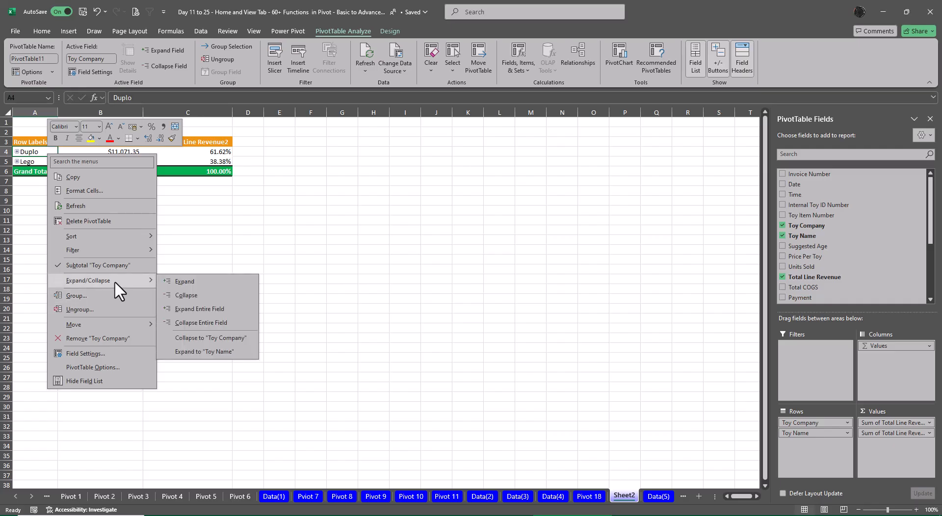
left_click(214, 293)
right_click(41, 153)
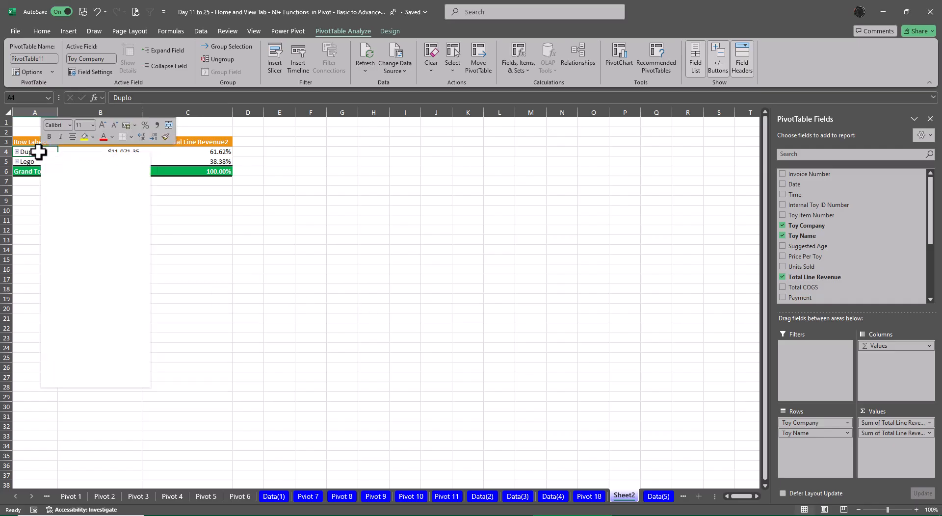
mouse_move(95, 280)
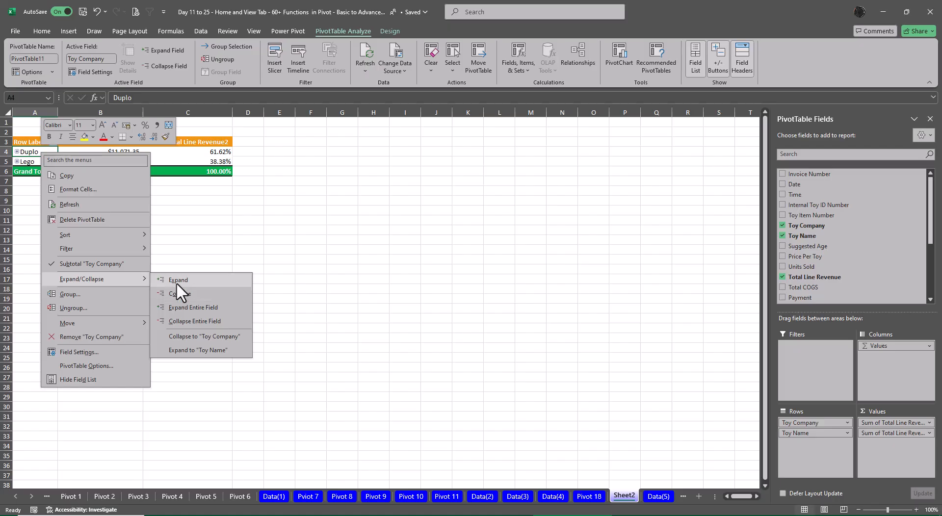
left_click(175, 282)
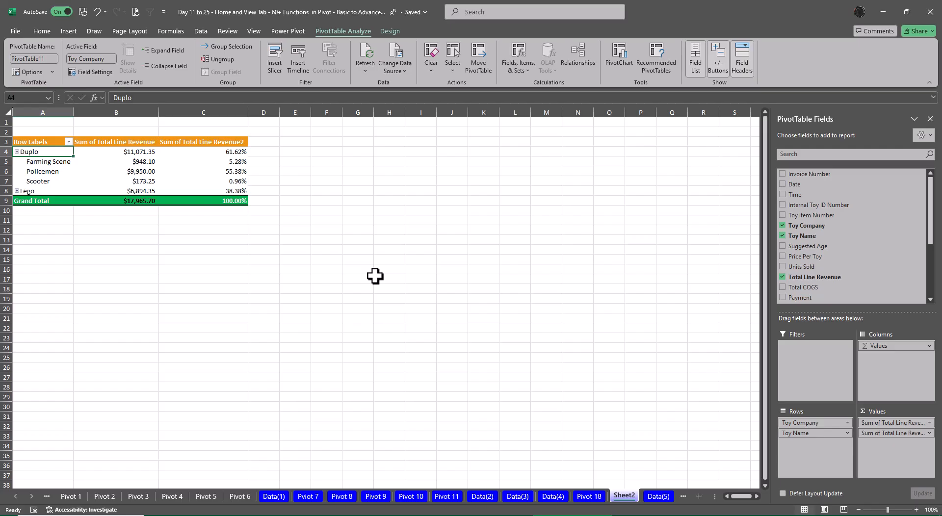
Step: Switch the PivotTable's report layout to Tabular Form
left_click(389, 31)
left_click(79, 58)
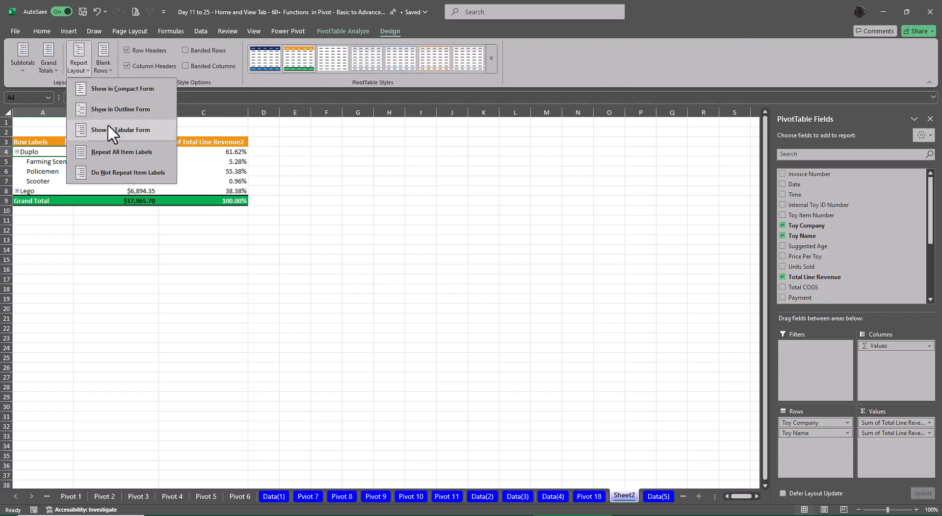
left_click(111, 130)
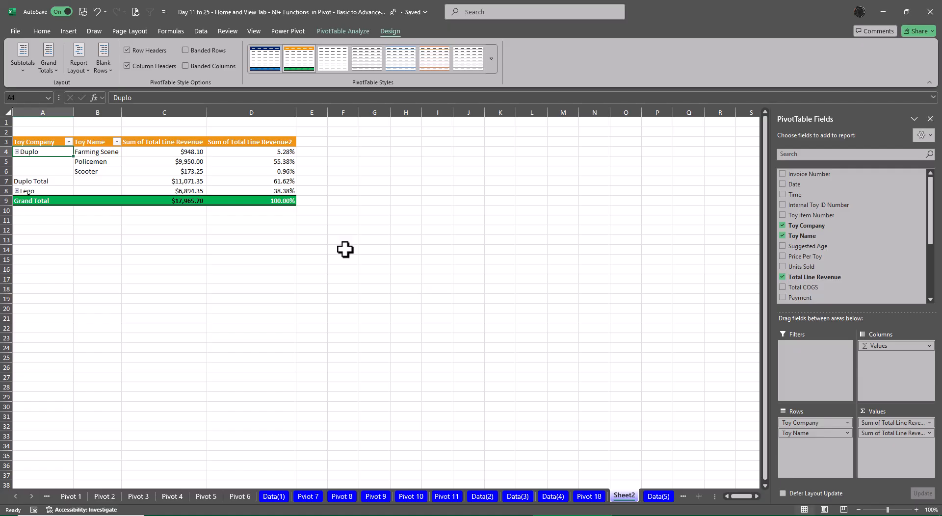
Step: Expand the Lego item and sort the toys by the second Total Line Revenue column from largest to smallest
right_click(46, 191)
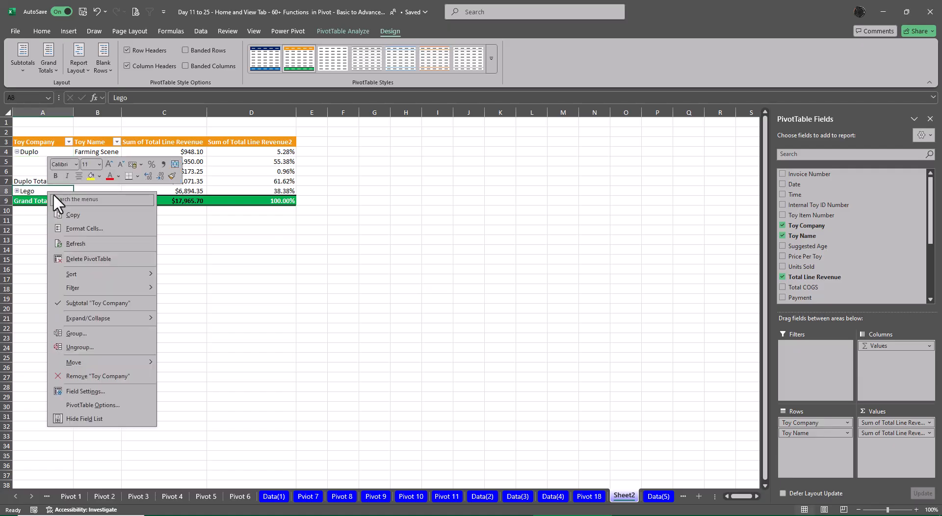
mouse_move(108, 322)
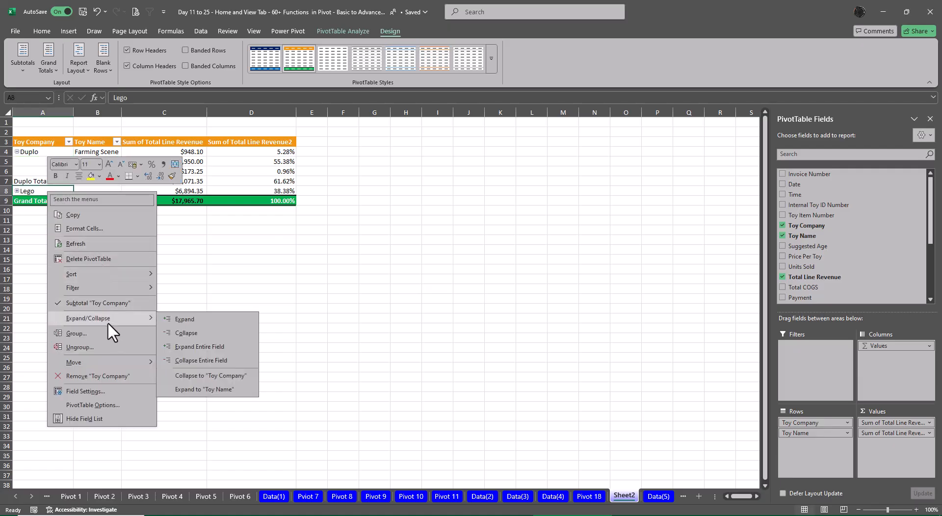
left_click(199, 319)
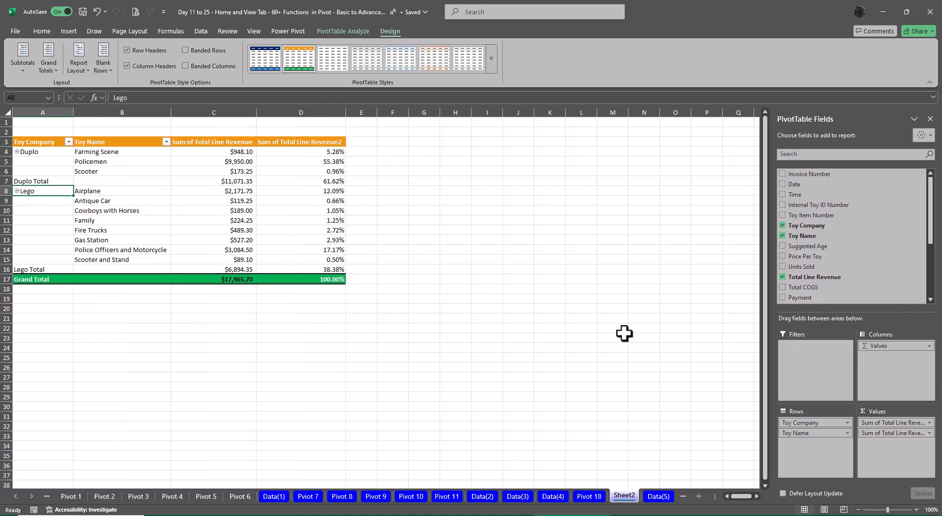
right_click(298, 201)
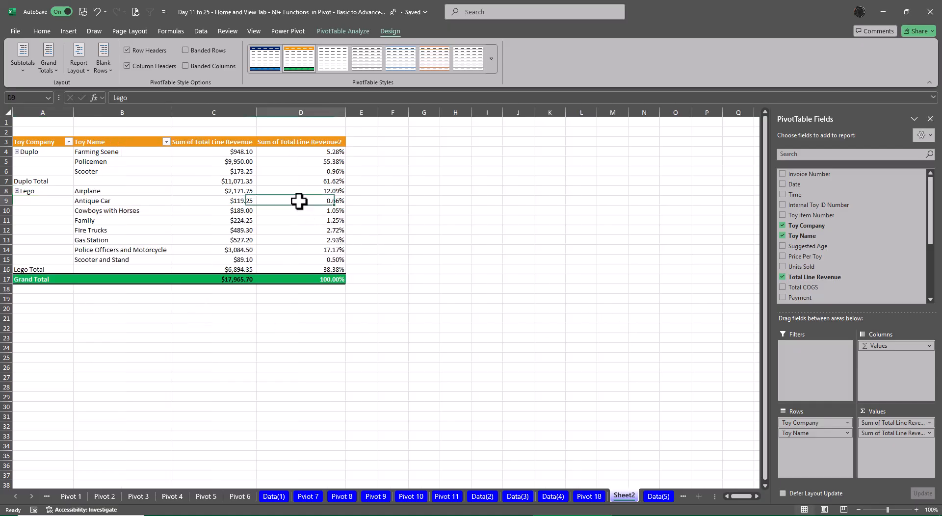
mouse_move(388, 299)
left_click(466, 312)
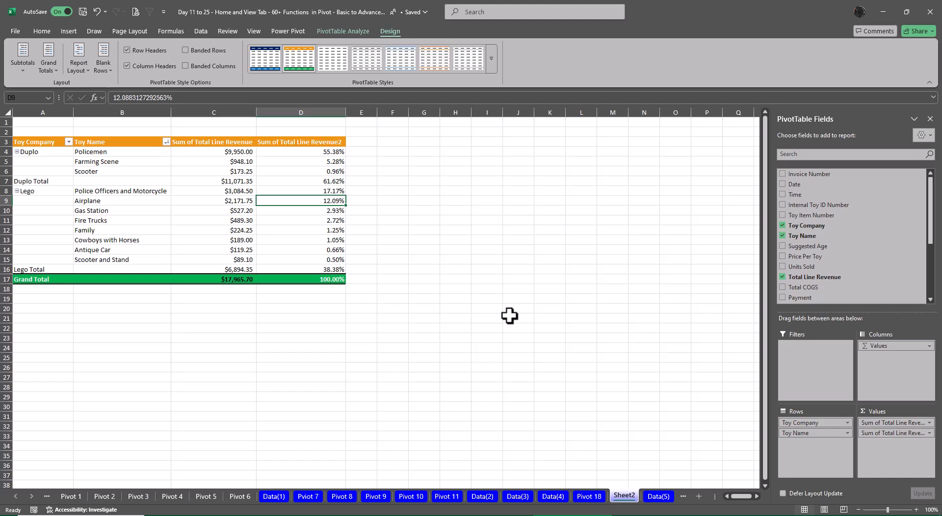
Step: Turn off the PivotTable's subtotals and review the top-selling toy row of each company
left_click(34, 69)
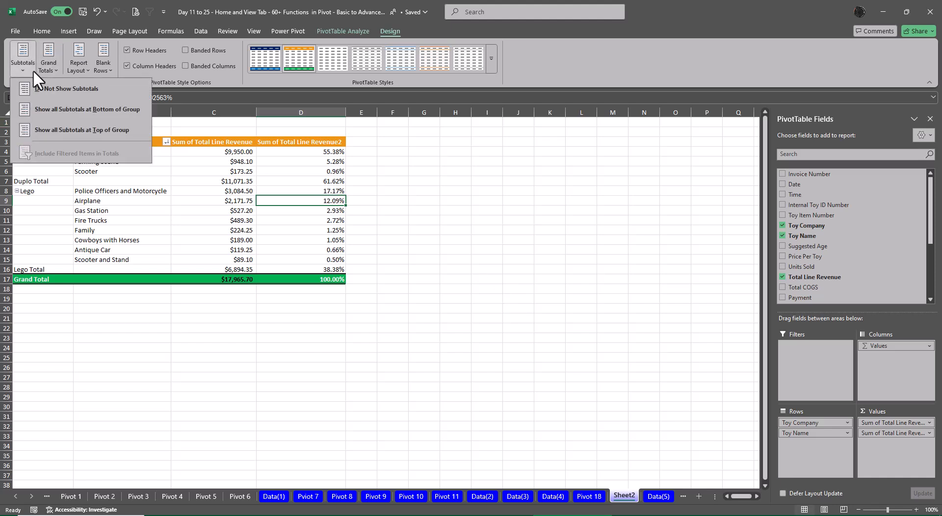
left_click(41, 87)
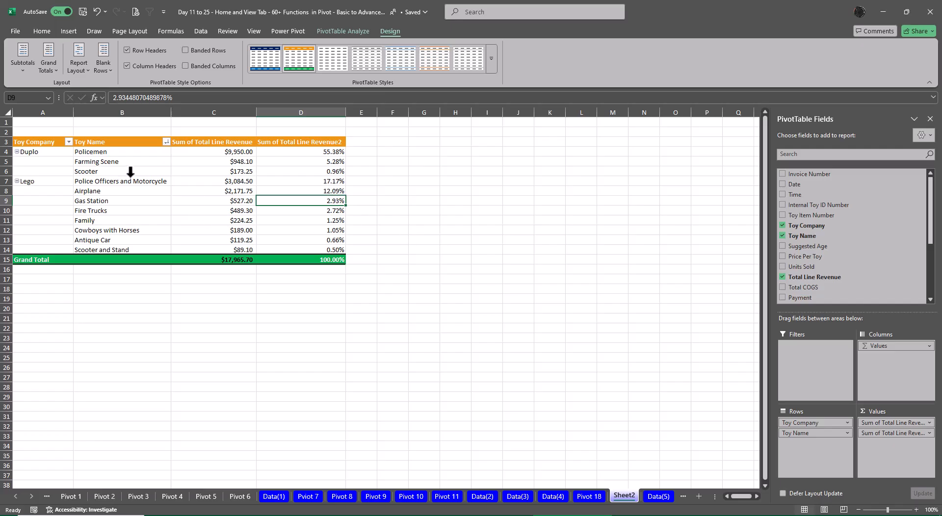
left_click_drag(133, 152, 325, 142)
left_click_drag(119, 184, 305, 181)
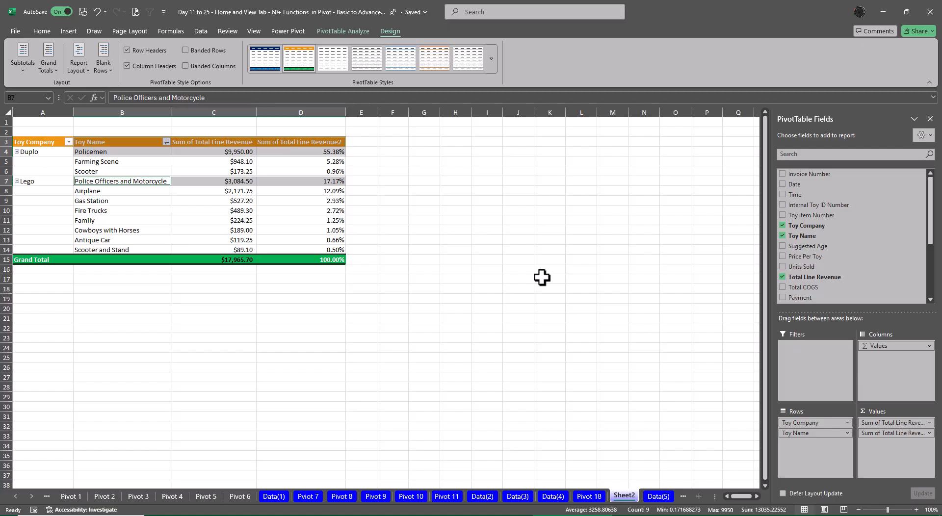
left_click(456, 229)
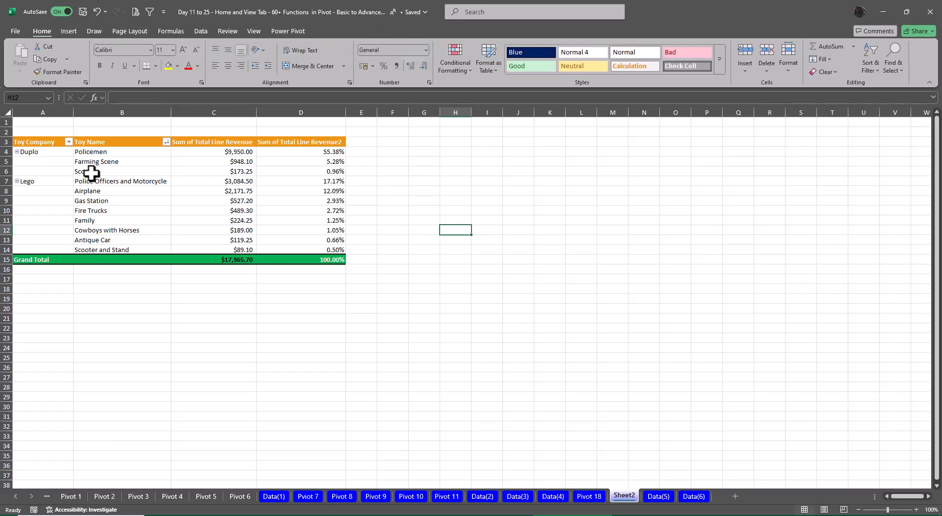
Step: Collapse the entire Toy Company field
right_click(65, 153)
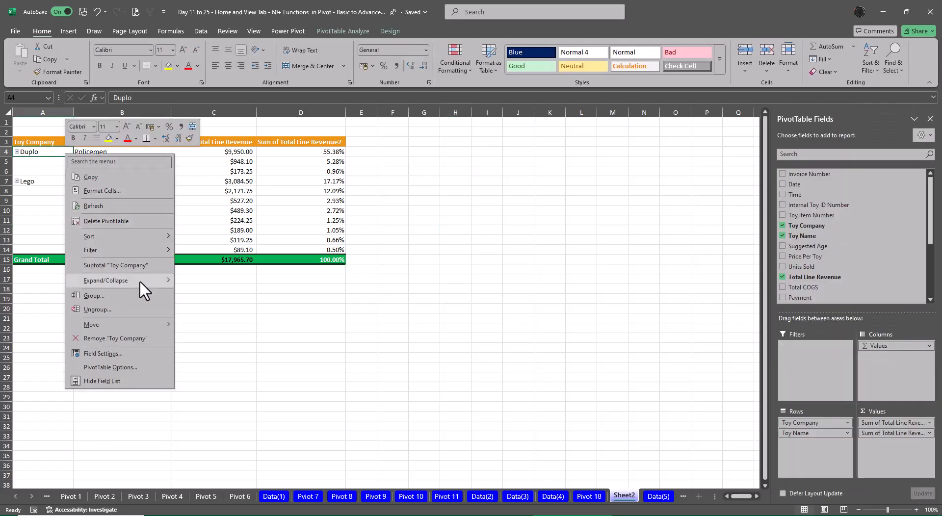
mouse_move(142, 281)
left_click(237, 326)
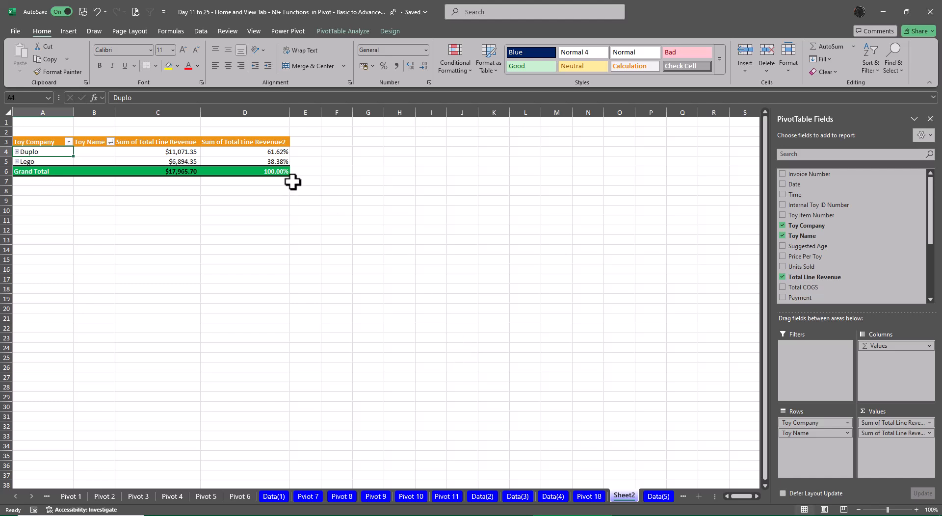
right_click(271, 155)
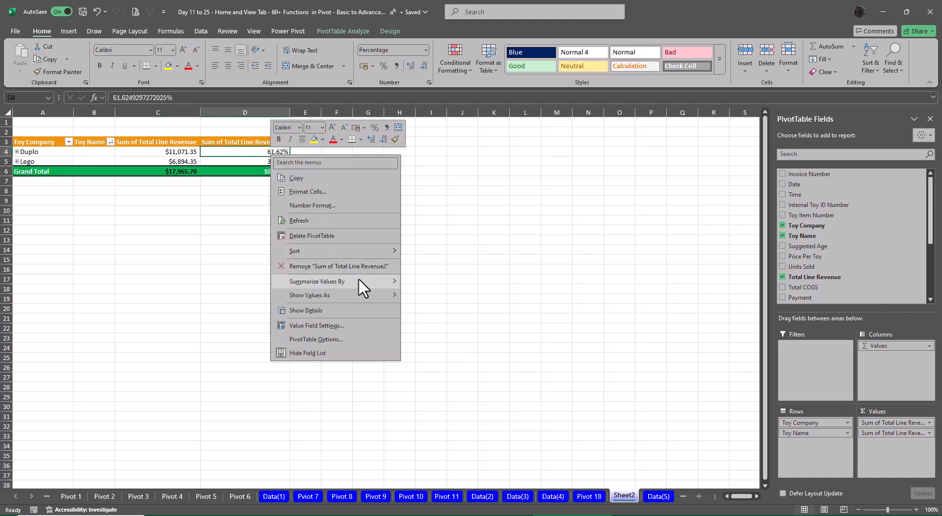
mouse_move(363, 293)
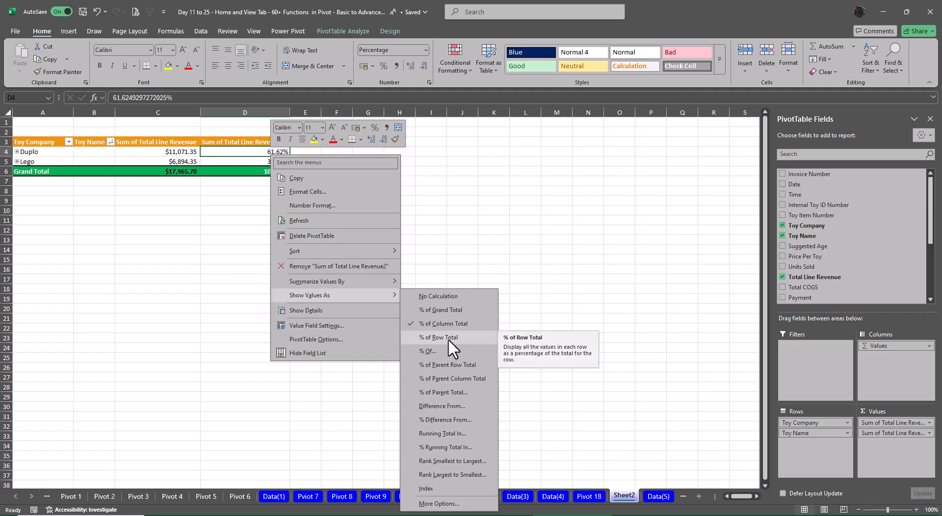
left_click(599, 325)
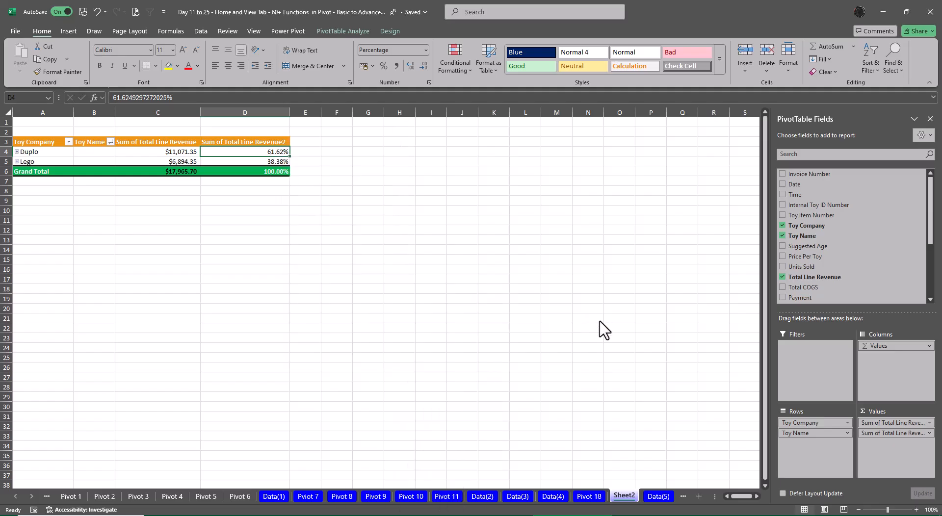
left_click(663, 498)
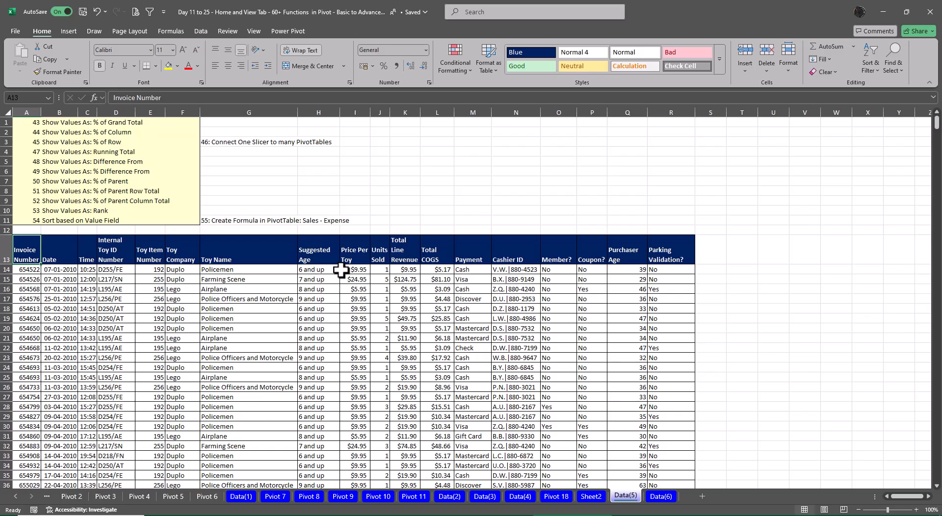
left_click(590, 499)
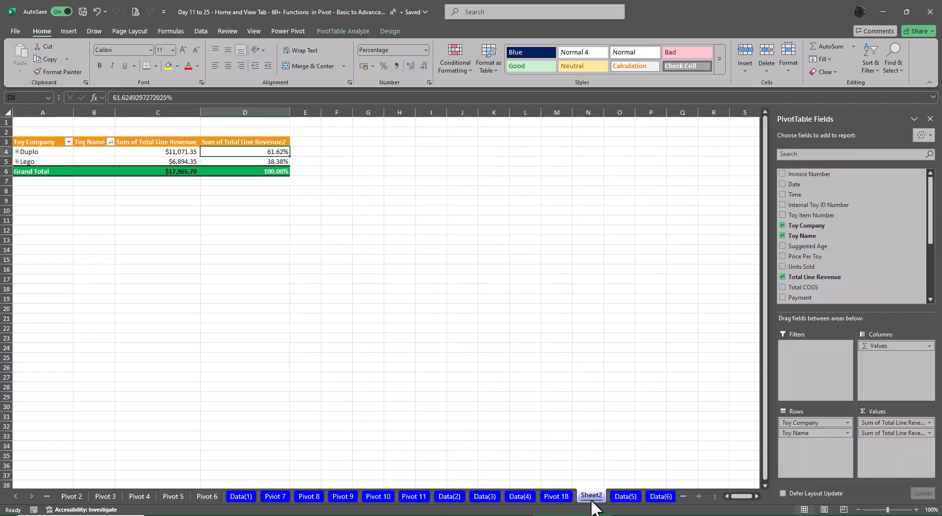
Step: Rename the Sheet2 worksheet as Pivot 19
double_click(591, 498)
key("BackSpace")
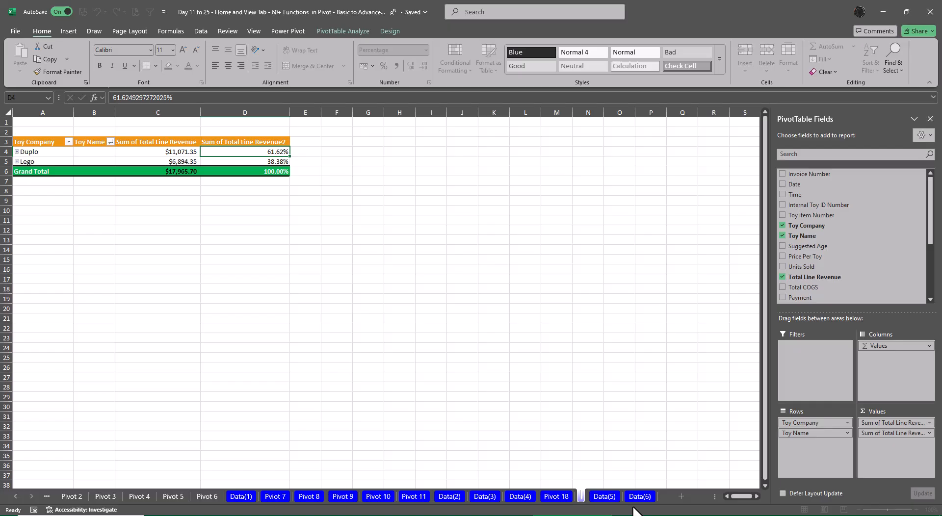
type("Piv")
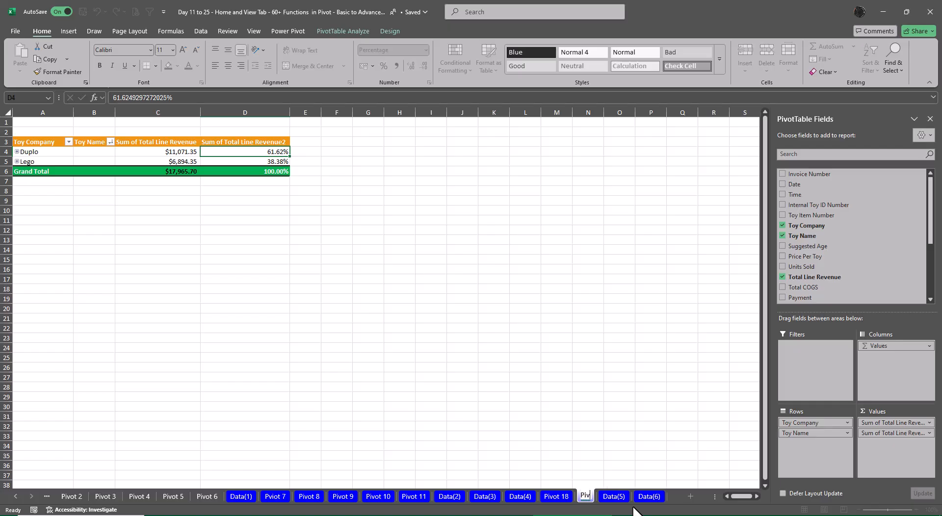
type("ot 19")
key("Return")
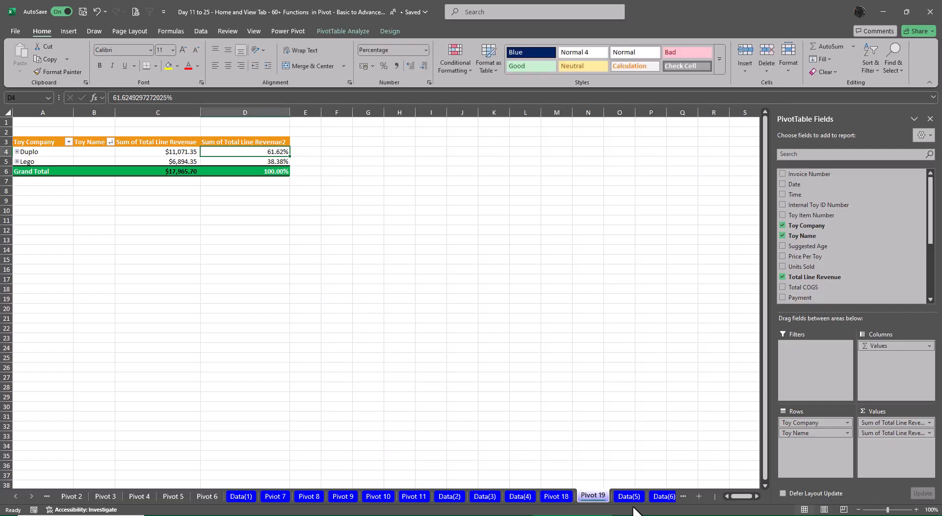
Step: Show the second Total Line Revenue column as % of Row Total and expand the entire Toy Company field
right_click(226, 152)
mouse_move(313, 249)
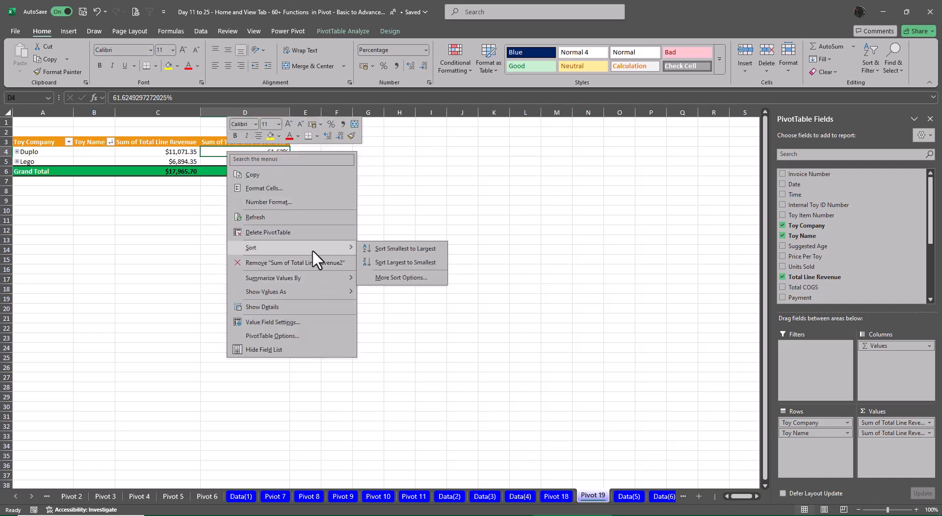
mouse_move(309, 291)
left_click(388, 334)
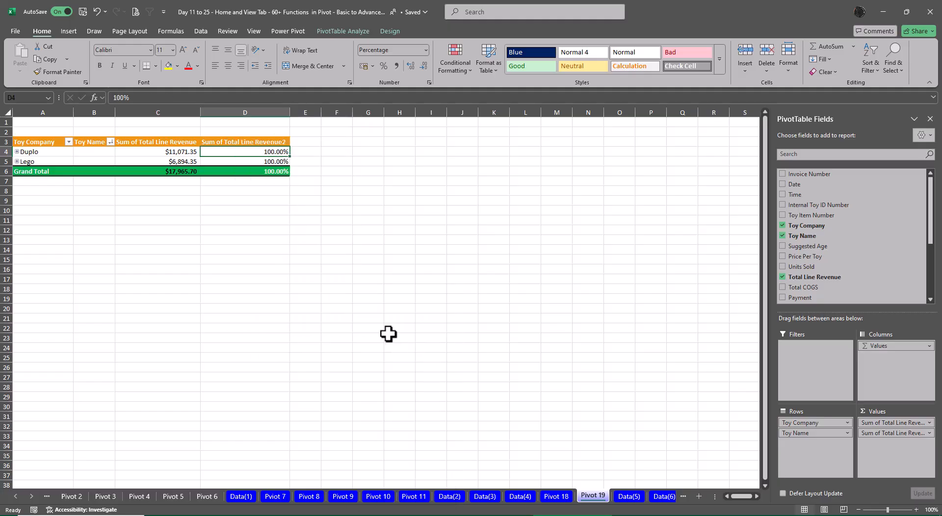
right_click(45, 153)
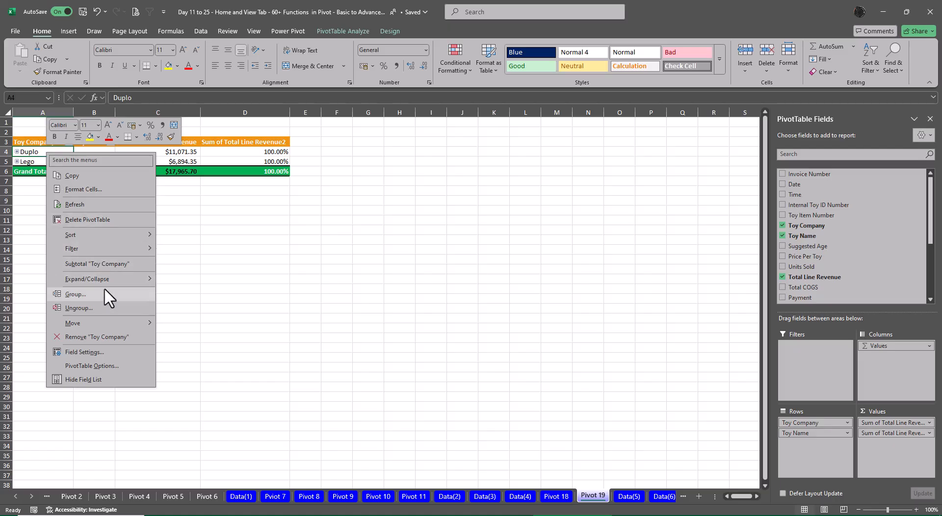
mouse_move(105, 280)
left_click(225, 308)
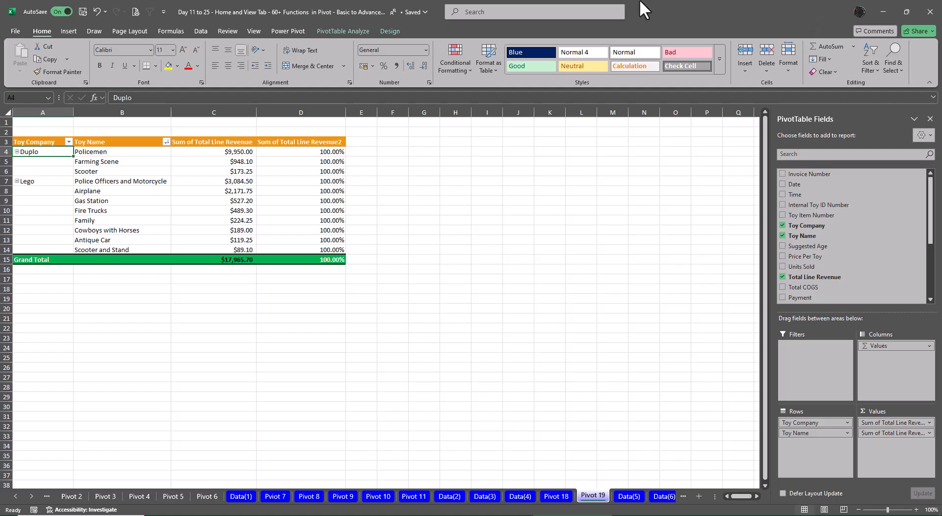
Step: Create a PivotTable on a new worksheet from the Data(5) table
left_click(631, 496)
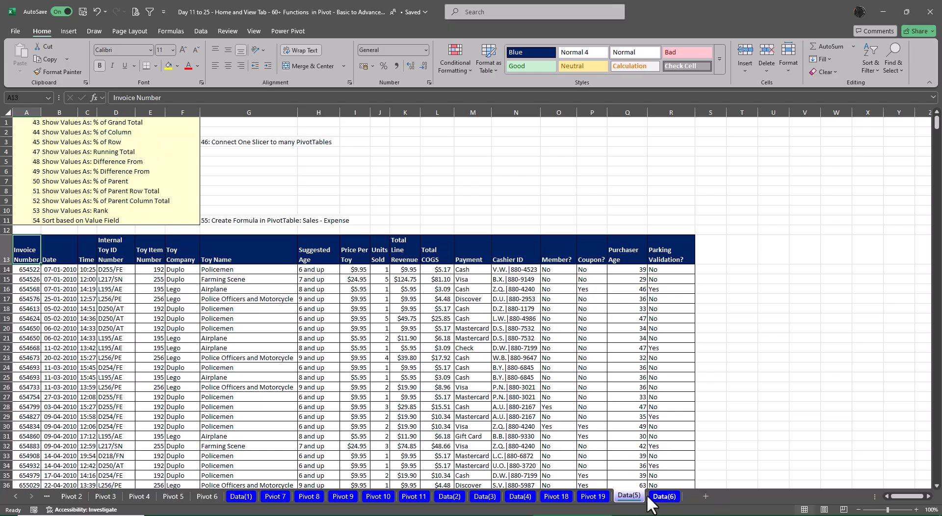
left_click(600, 496)
left_click(629, 496)
key("alt+n")
key("v")
key("t")
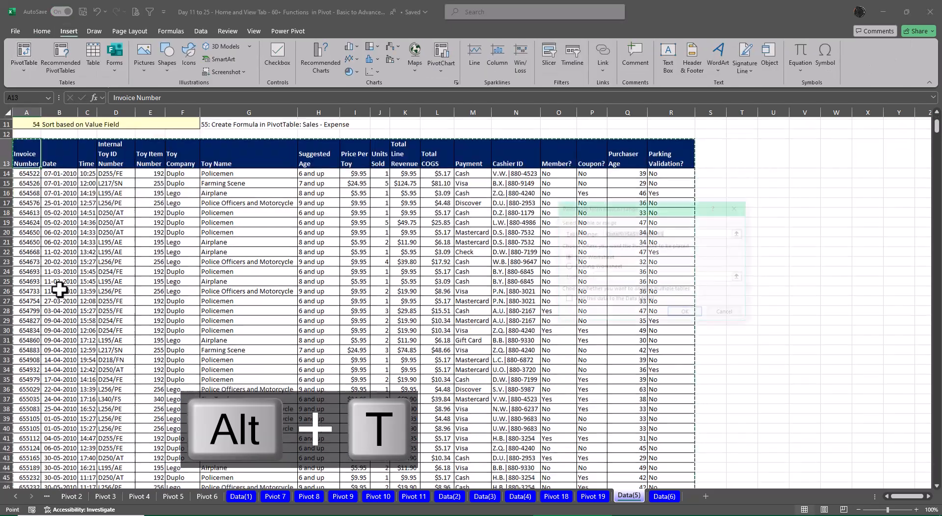
left_click(685, 314)
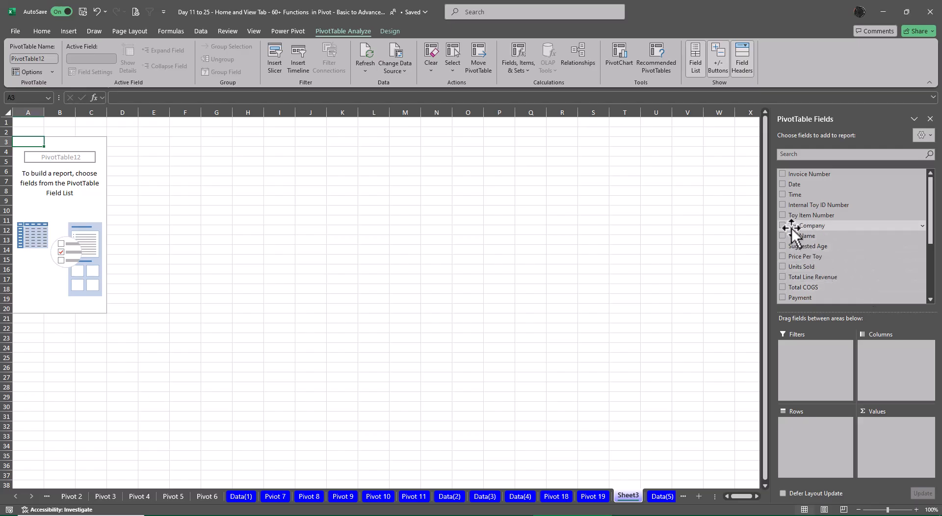
Step: Add Toy Company and Toy Name as row fields and Total Line Revenue to the values area twice
left_click(781, 225)
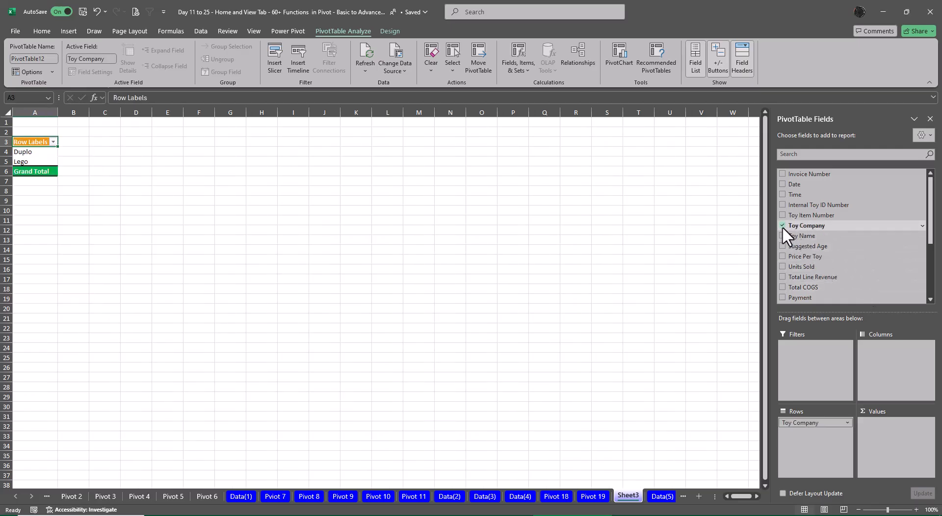
left_click(781, 235)
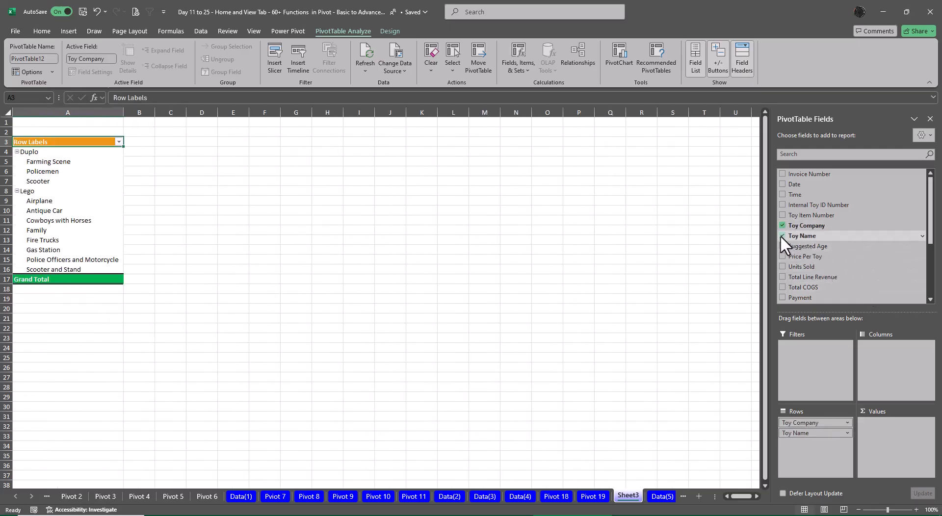
left_click_drag(827, 275, 894, 425)
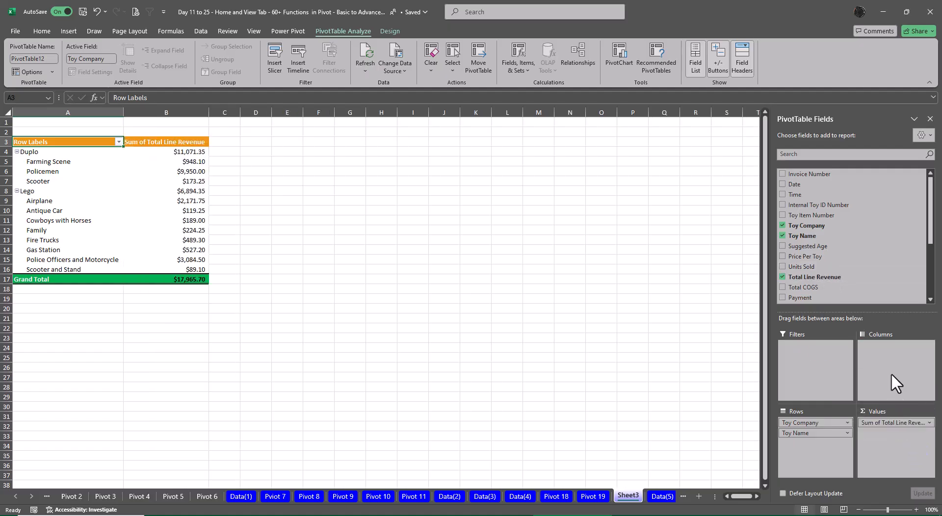
left_click_drag(829, 277, 888, 436)
Step: Show the second Total Line Revenue column as a Running Total with Toy Name as the base field
right_click(253, 150)
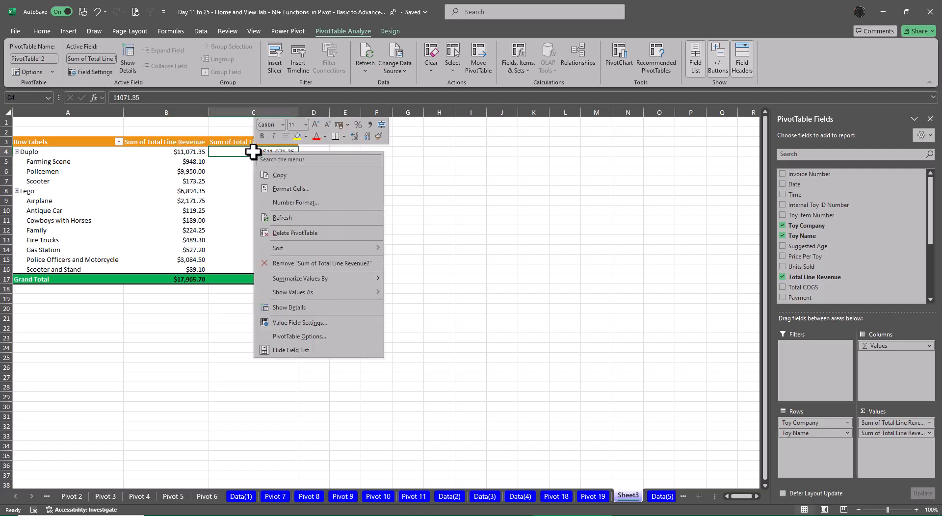
mouse_move(342, 290)
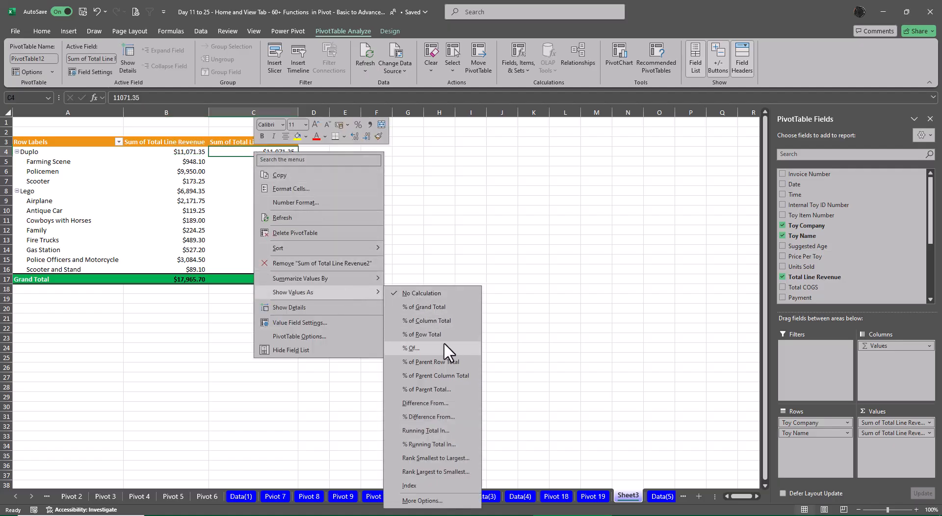
left_click(452, 430)
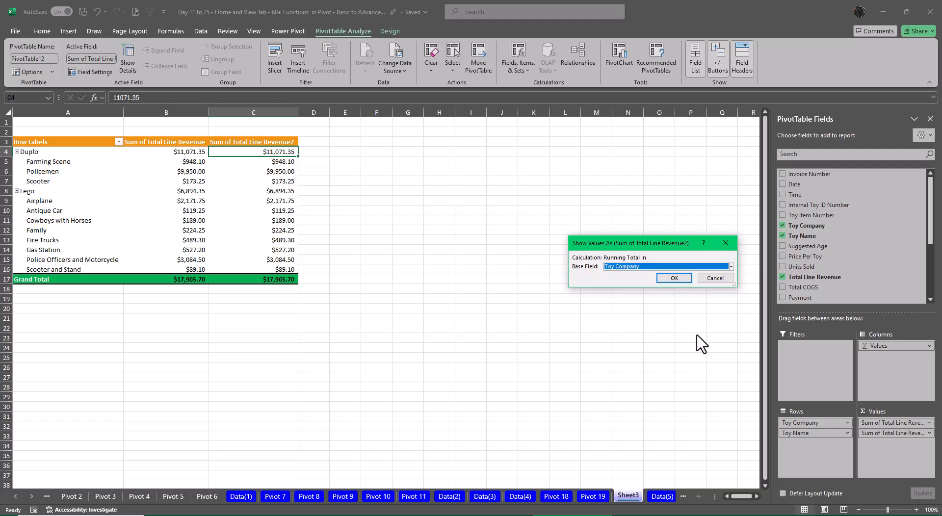
left_click(730, 266)
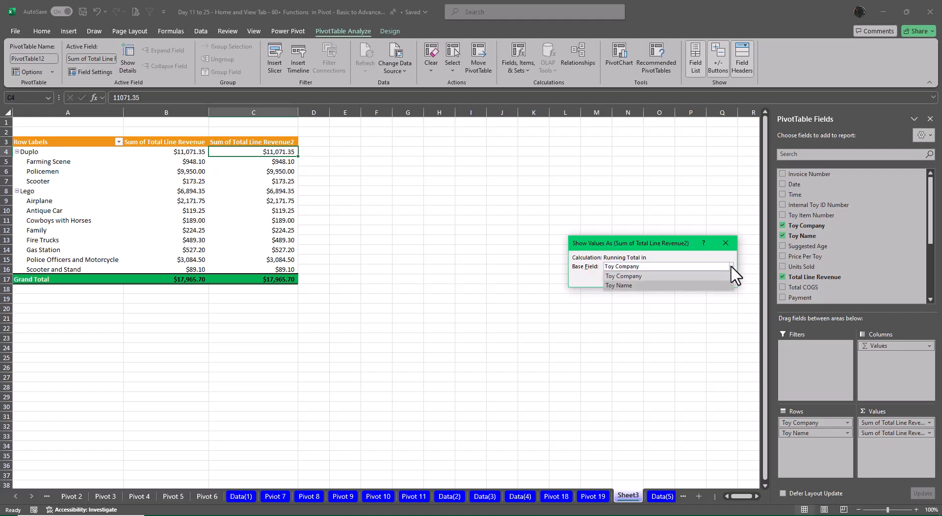
left_click(658, 287)
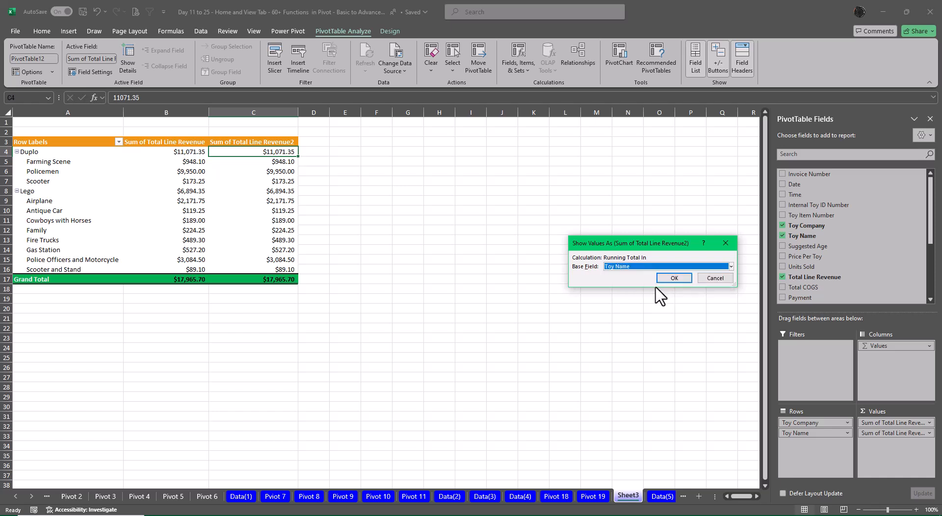
left_click(674, 278)
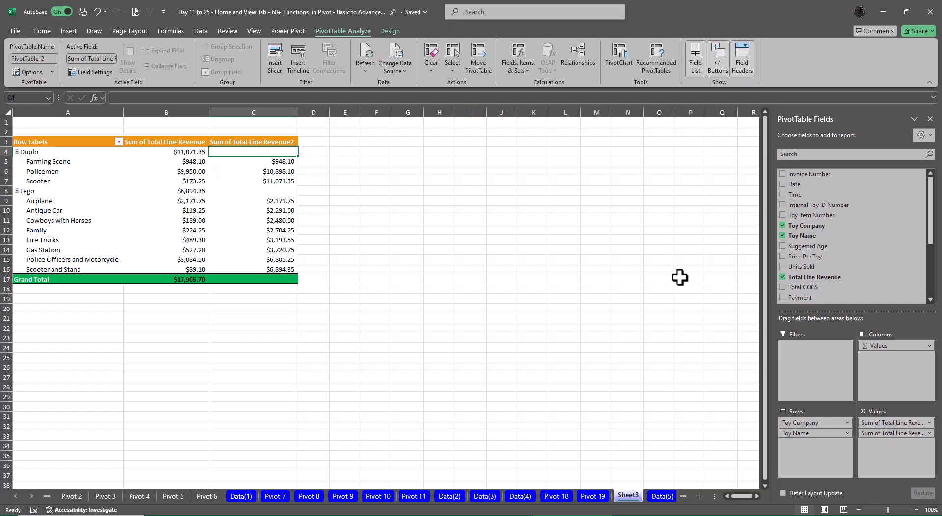
Step: Rename the second Total Line Revenue column header as Running by Toy Name
left_click(262, 138)
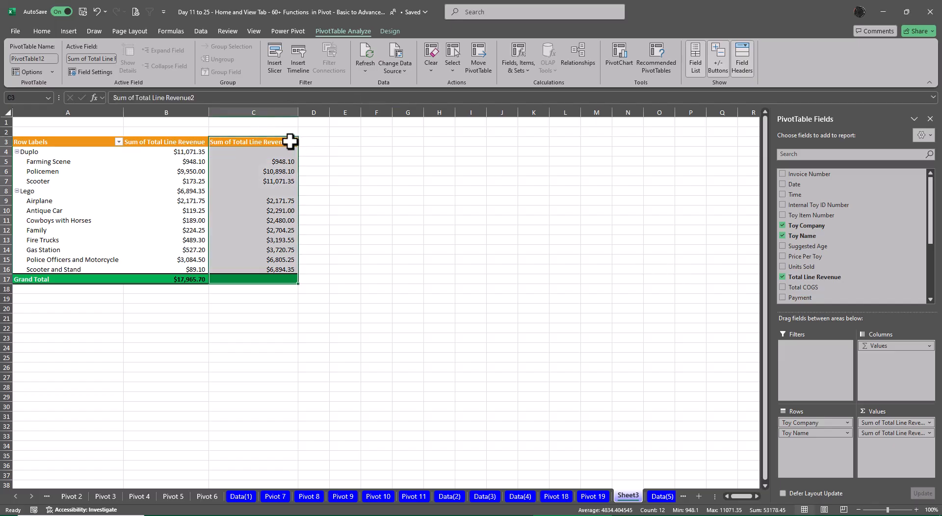
left_click(290, 141)
type("Run")
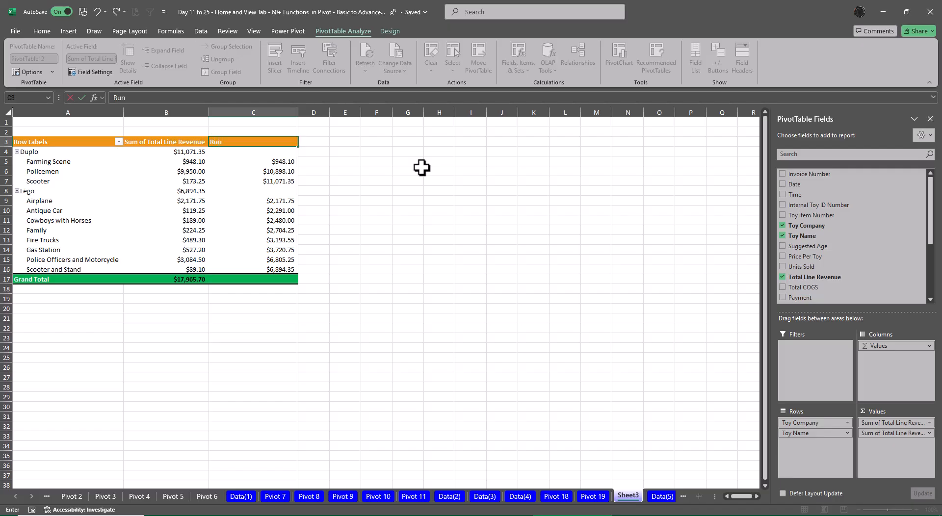
type("ning by Toy Name")
key("Return")
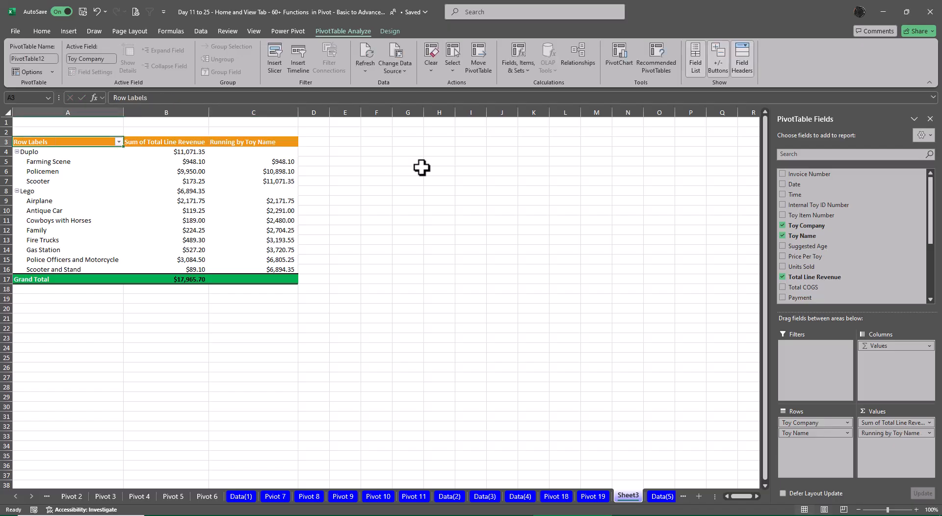
Step: Reword the header of the Toy Name running total column as Toy Name Running Total
key("Right")
key("Right")
key("F2")
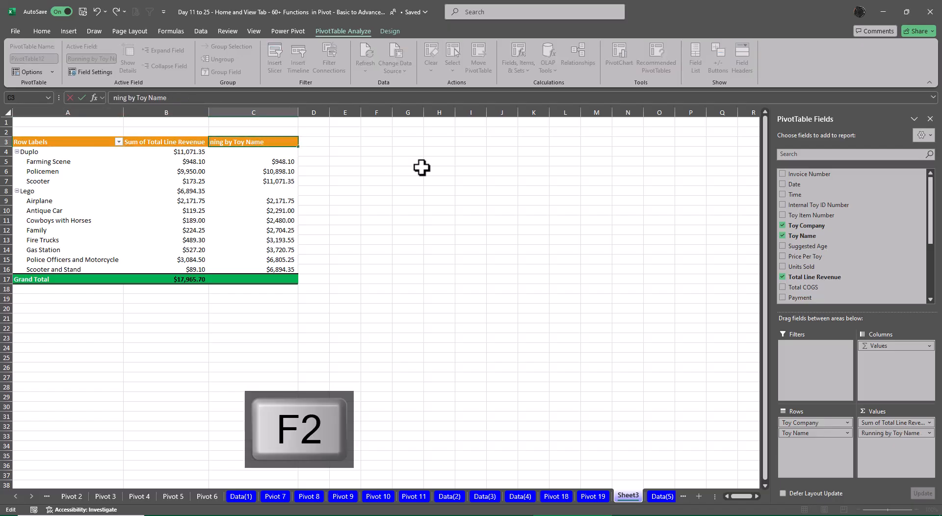
key("Delete")
key("Delete")
key("Delete")
key("Delete")
key("Delete")
type("Runnin")
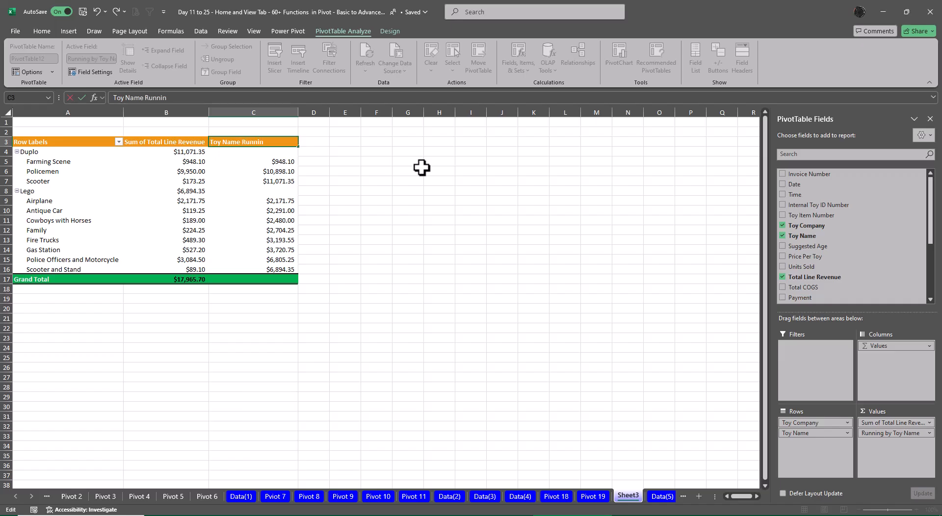
type("g Total")
key("Return")
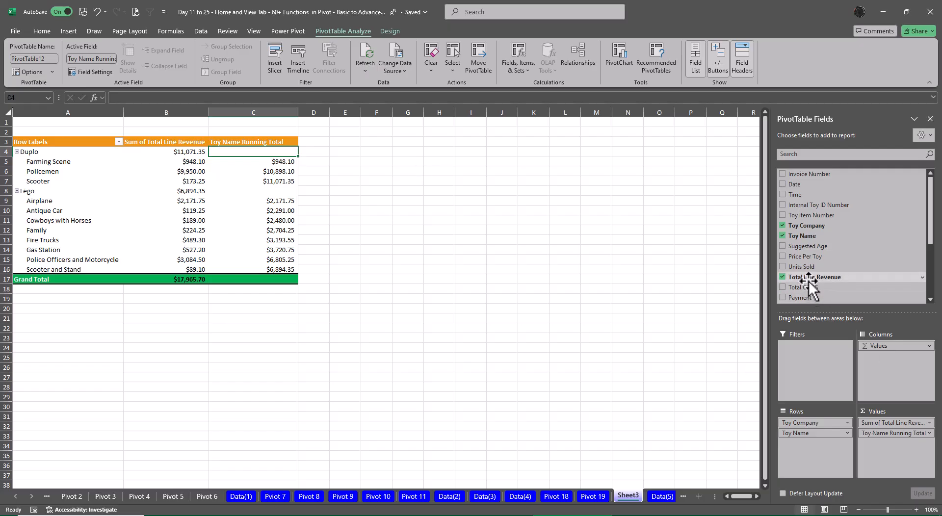
Step: Add Total Line Revenue to the values area once more and show it as a Running Total with Toy Company as the base field
left_click_drag(809, 277, 886, 454)
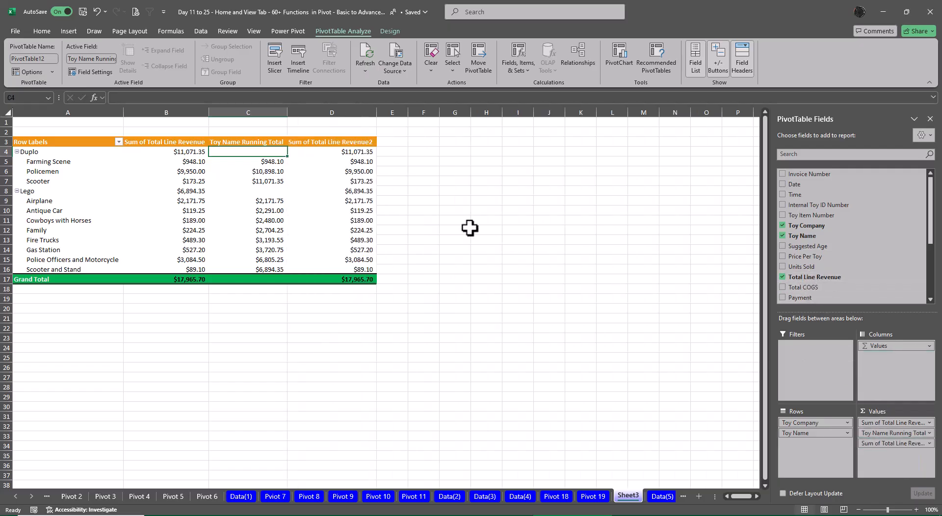
left_click(343, 152)
right_click(344, 152)
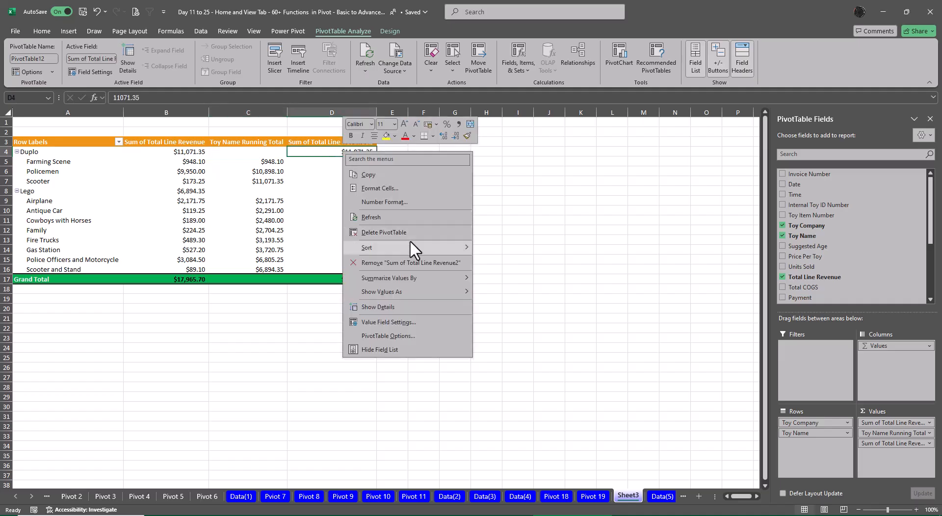
mouse_move(408, 292)
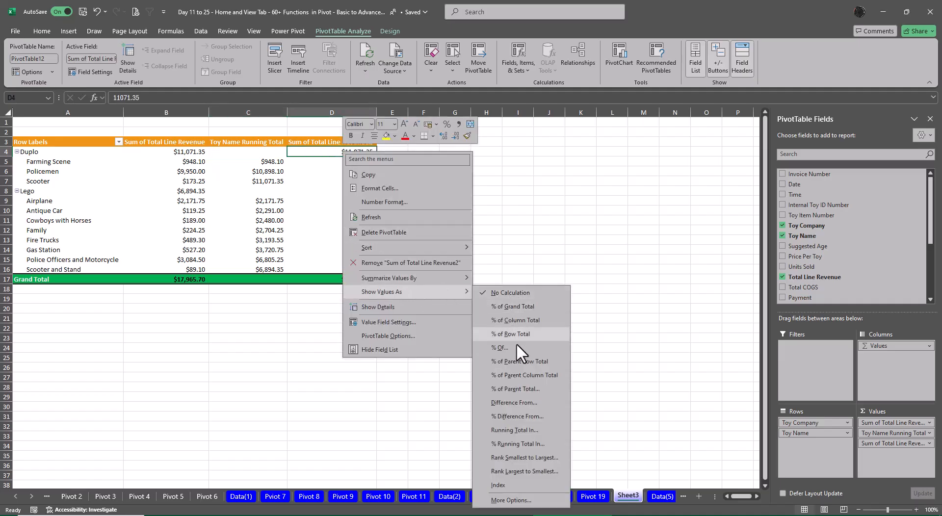
left_click(519, 427)
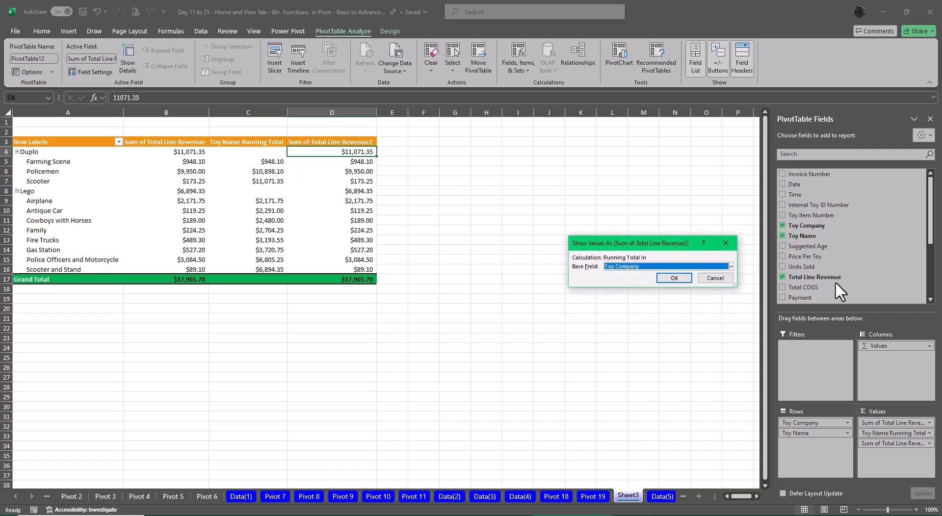
left_click(674, 278)
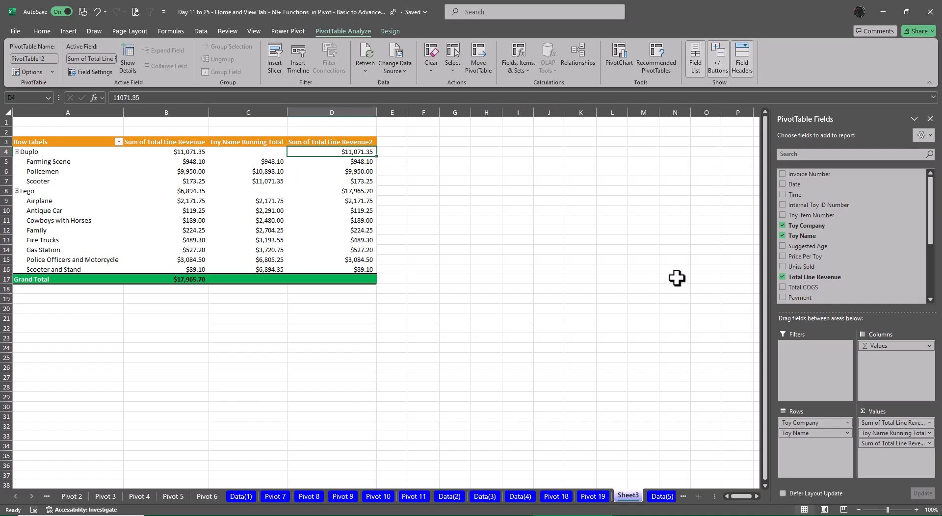
Step: Remove and re-add the Toy Company and Toy Name row fields in turn to compare how both running total columns respond
left_click(782, 225)
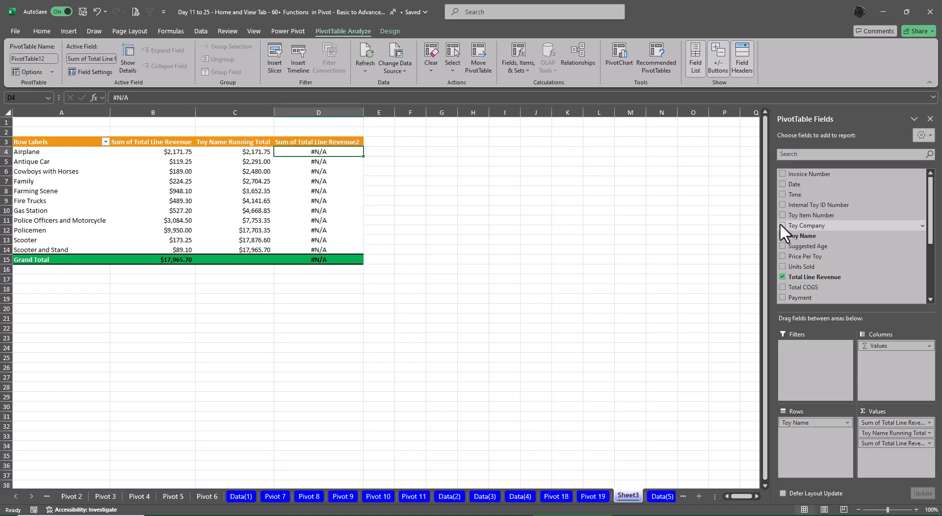
left_click(782, 225)
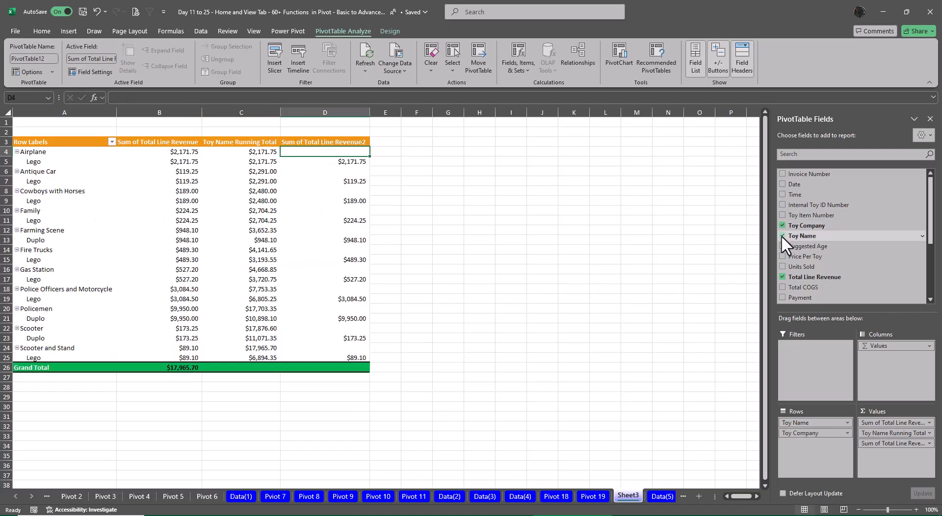
left_click(781, 236)
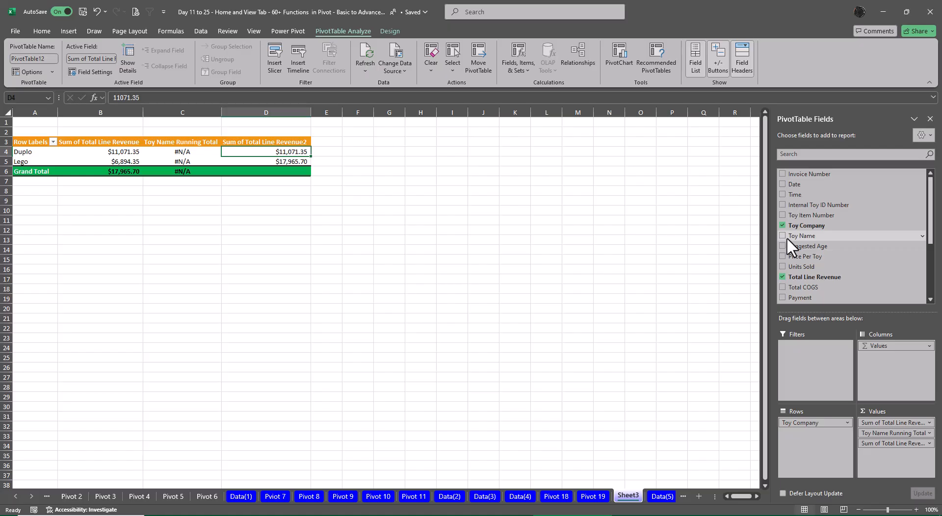
left_click(781, 236)
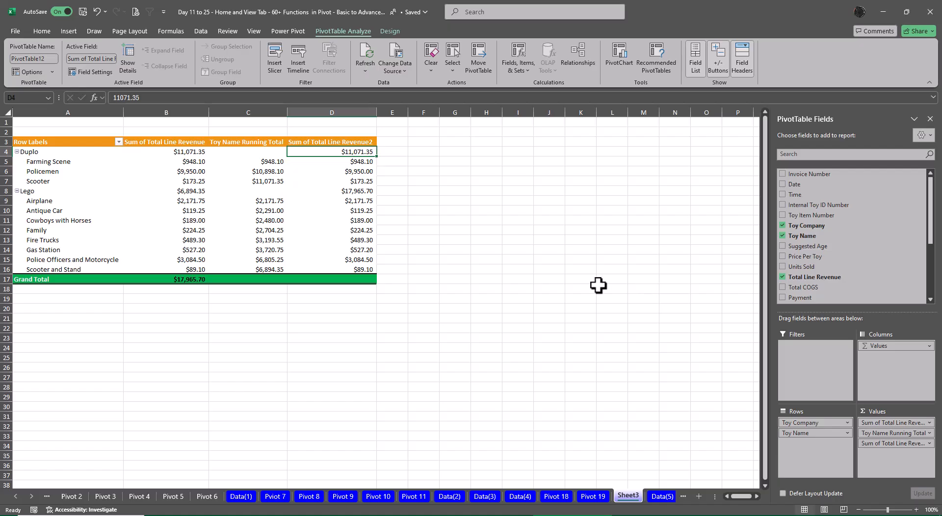
Step: Rename the last Total Line Revenue column header as Toy Company Running Total
left_click(328, 134)
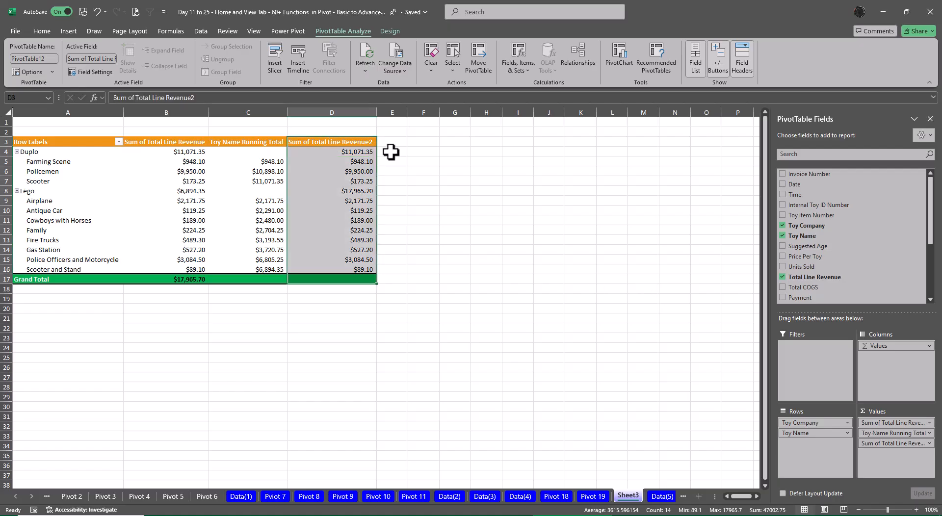
key("Down")
key("Up")
key("Up")
key("Down")
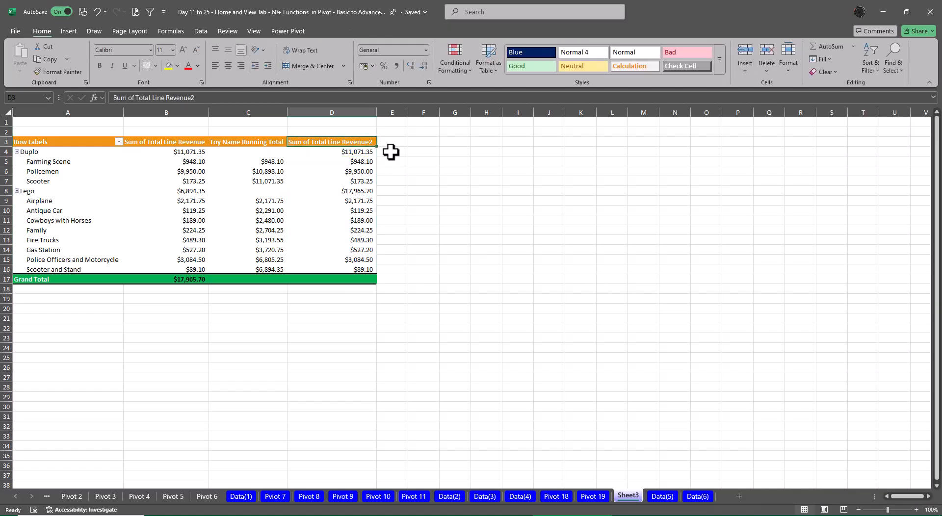
key("Delete")
key("Return")
type("To")
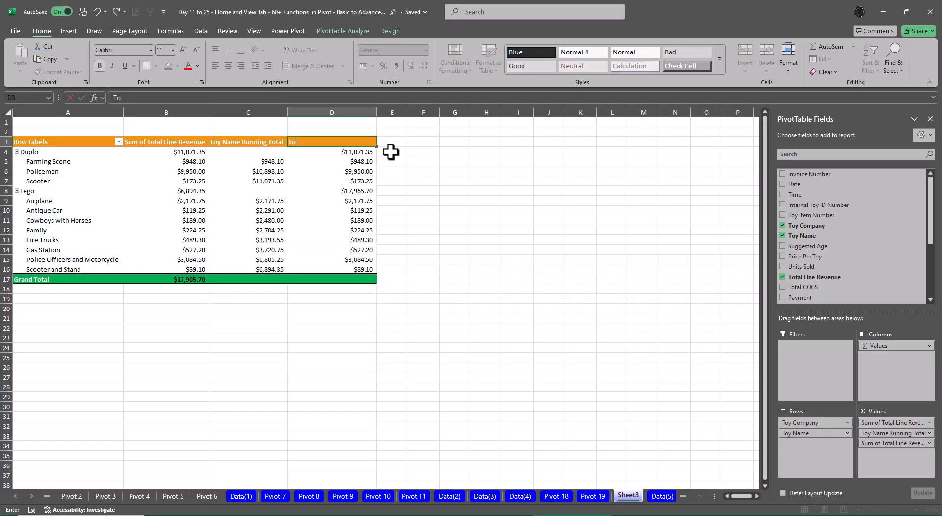
type("y Company Running T")
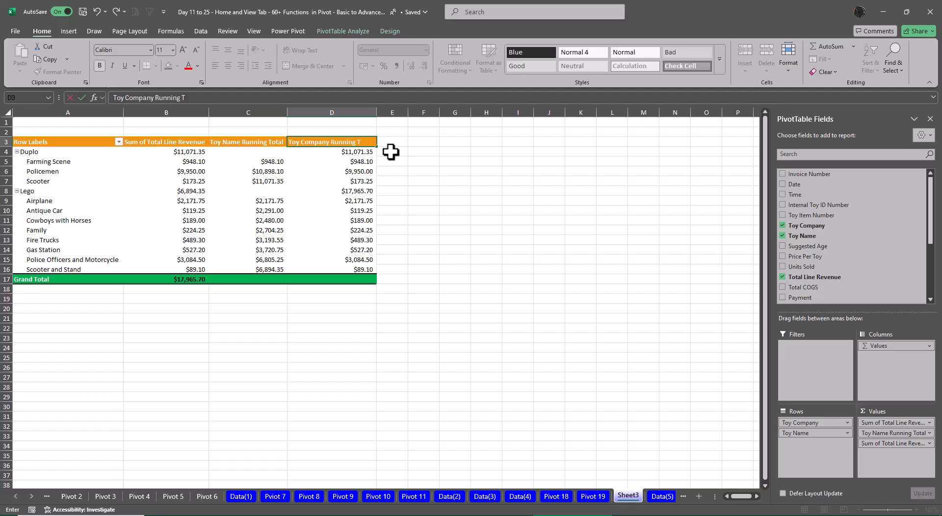
type("otal")
key("Return")
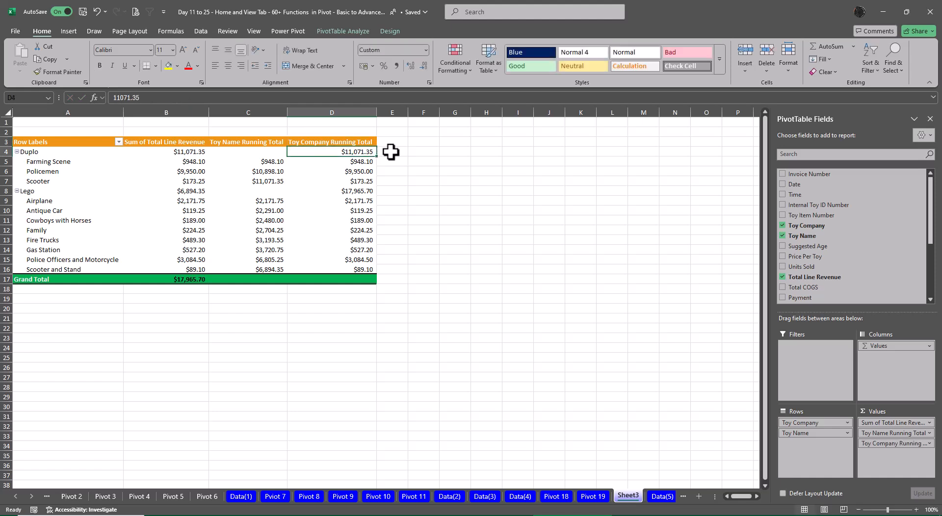
Step: Examine the Toy Company Running Total column from the first company row down to the grand total and back
key("Down")
key("Down")
key("Down")
key("Down")
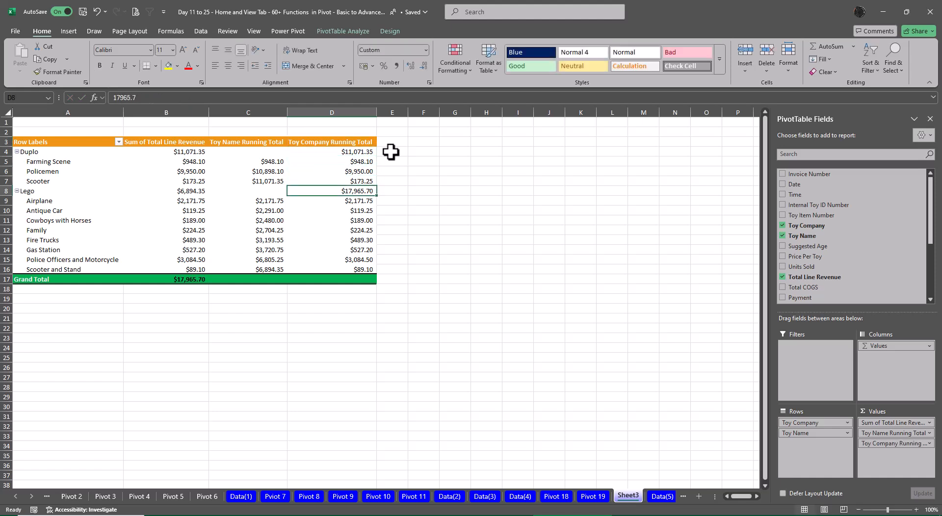
key("Down")
key("Down")
key("Down")
key("Down")
key("Down")
key("Down")
key("Down")
key("Down")
key("Down")
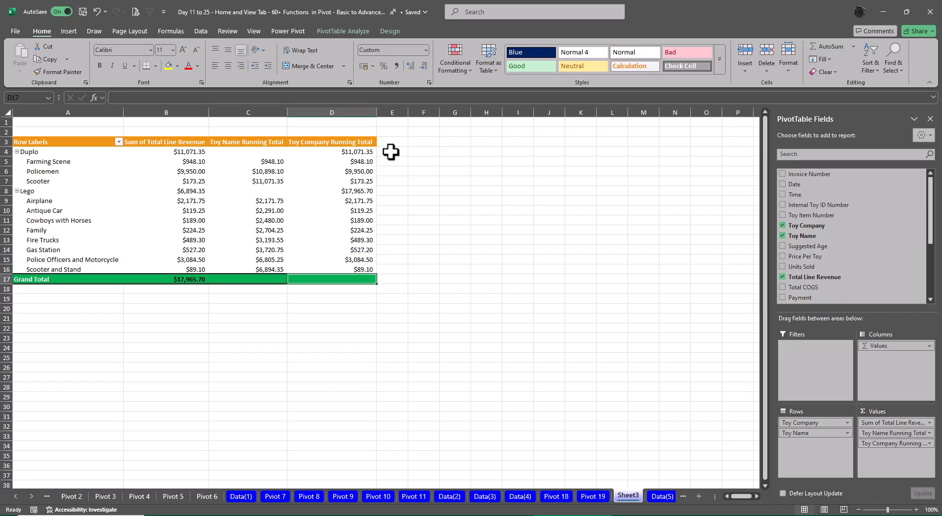
key("Up")
key("Up")
key("Up")
key("Up")
key("Up")
key("Up")
key("Up")
key("Up")
key("Up")
key("Up")
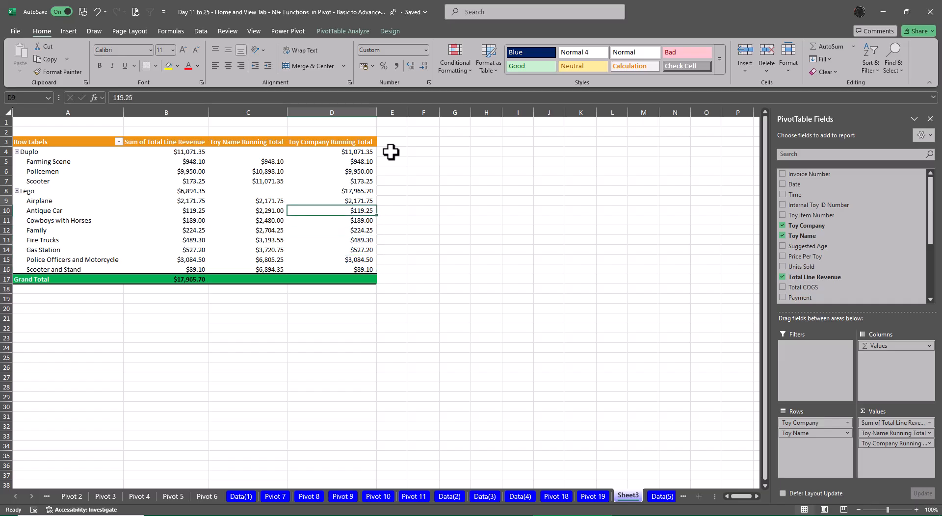
key("Up")
key("Up")
key("Up")
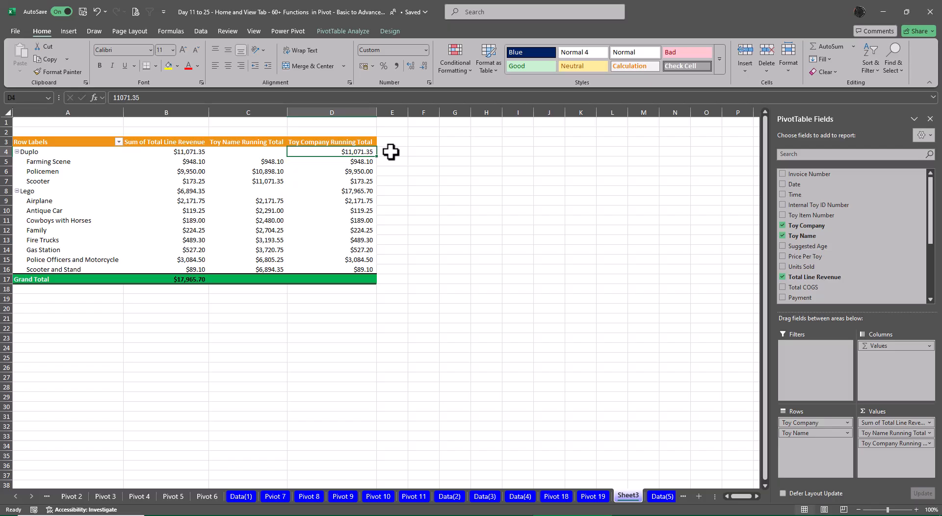
Step: Rename the current PivotTable worksheet as Pivot 20
double_click(626, 496)
type("Pivot")
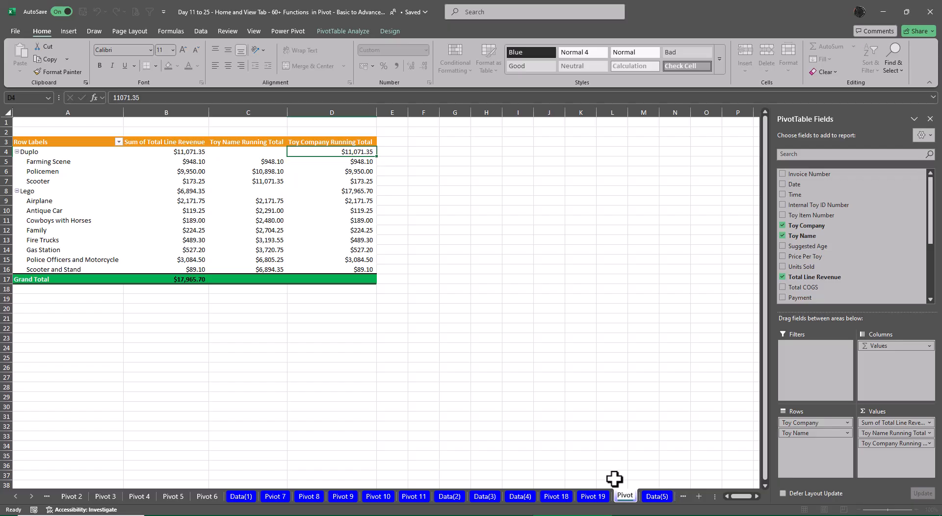
type(" 20")
key("Return")
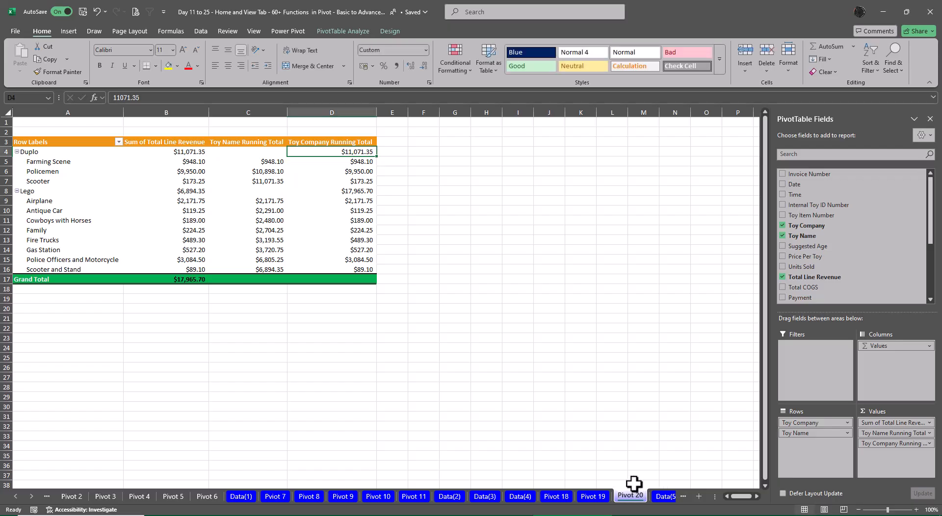
Step: Create another PivotTable on a new worksheet from the Data(5) table
left_click(645, 496)
scroll(162, 314, "up", 4)
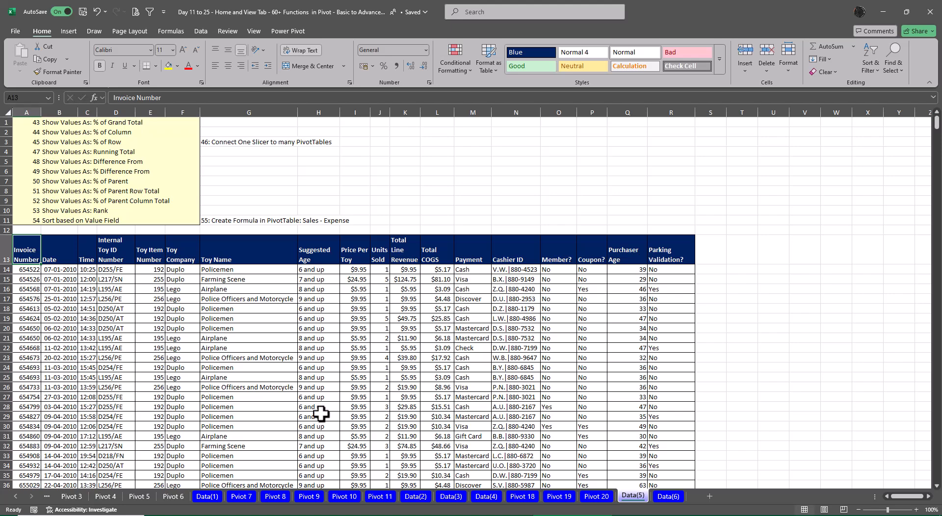
left_click(666, 495)
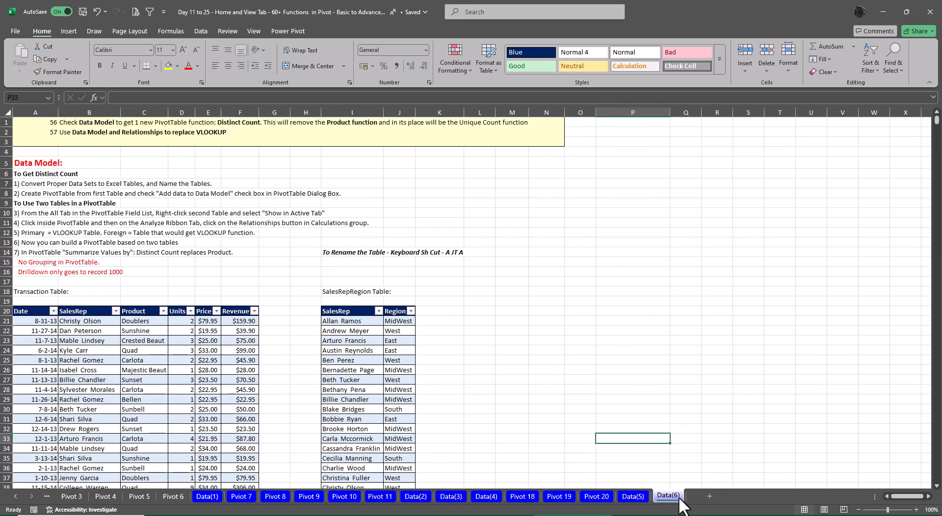
left_click(632, 495)
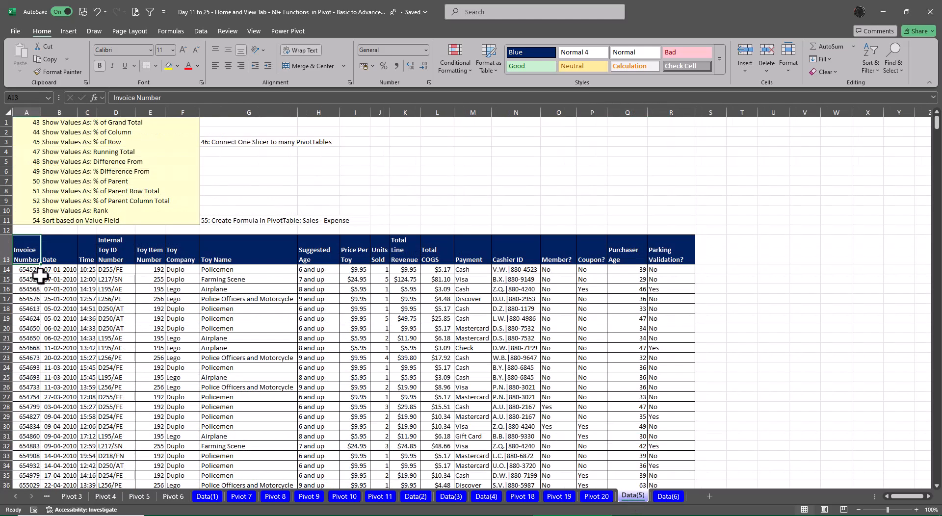
key("alt+n")
key("v")
key("t")
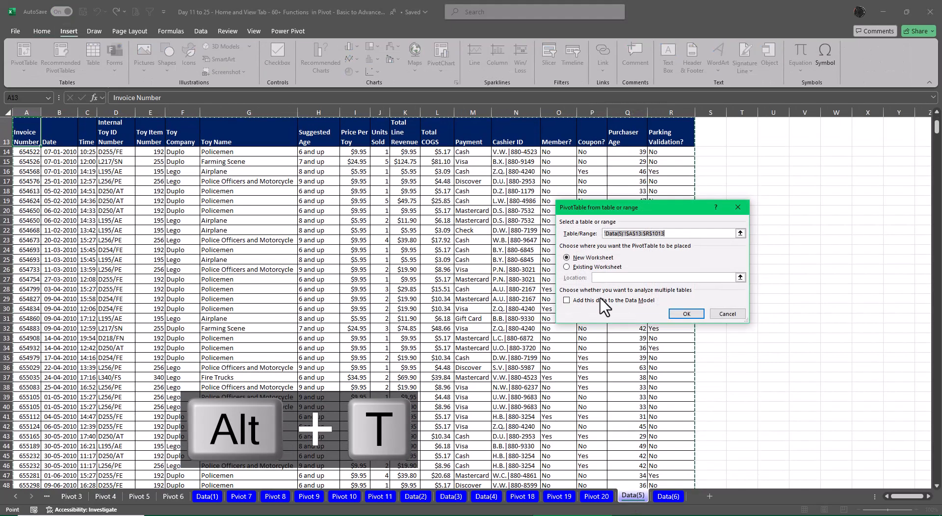
left_click(691, 315)
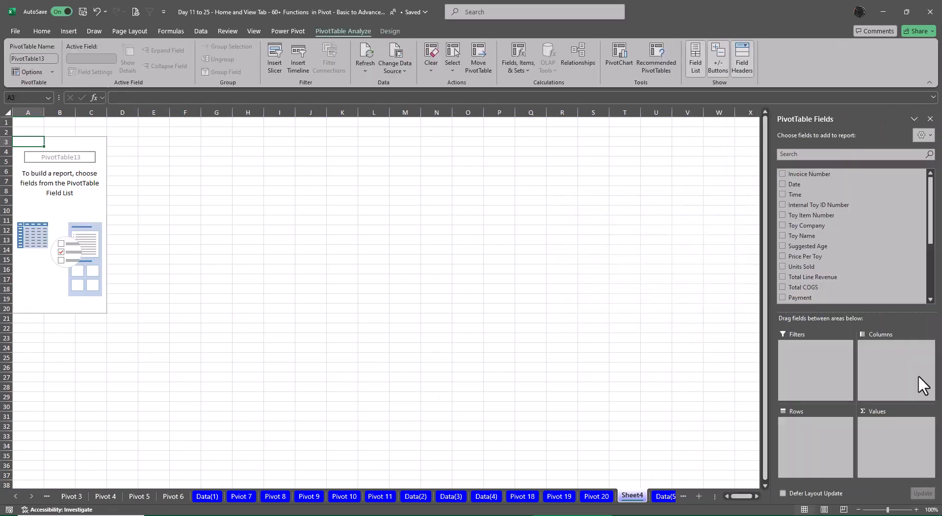
Step: Add Toy Company as the only row field and place Total Line Revenue in the values area twice
left_click(782, 225)
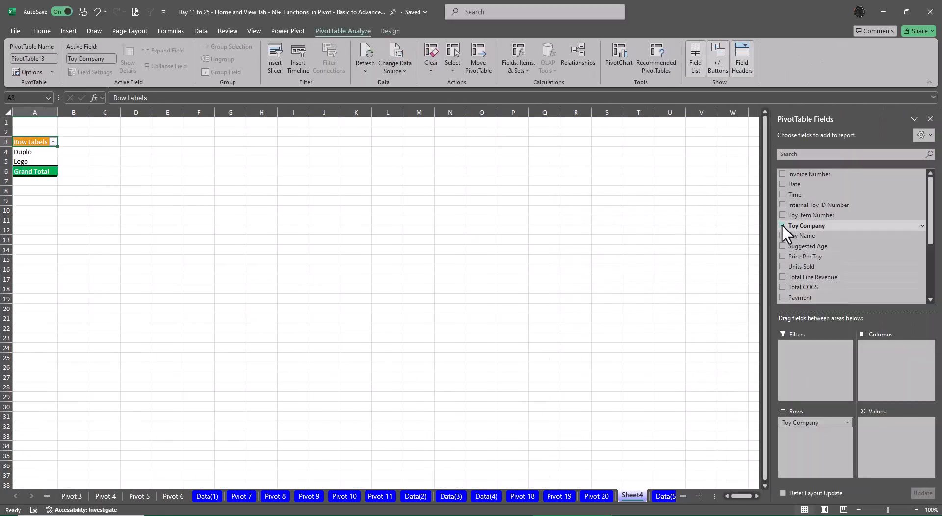
left_click(783, 276)
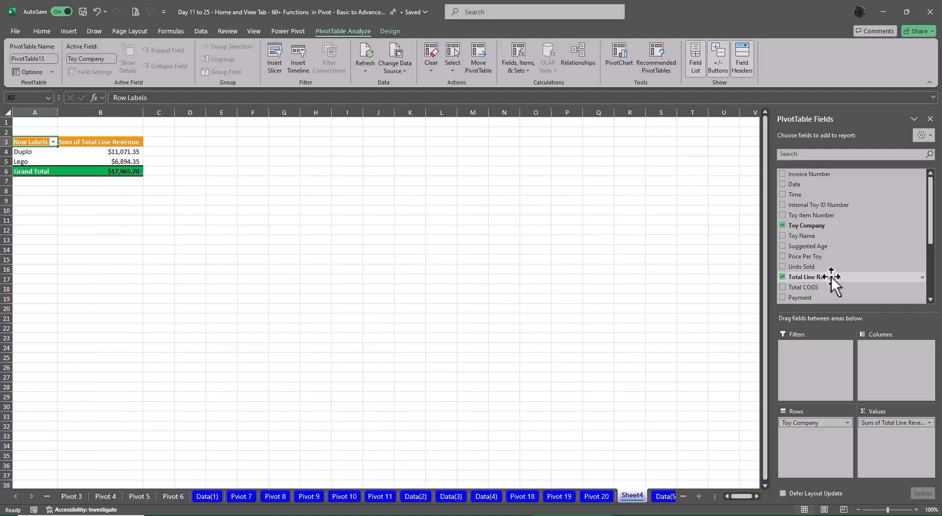
left_click_drag(831, 277, 891, 446)
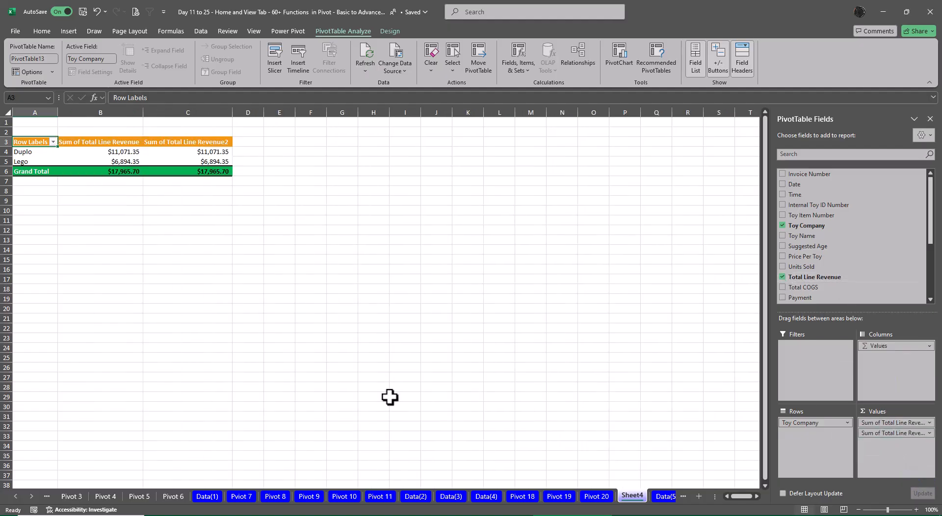
Step: Show the second Total Line Revenue column as Difference From, with base field Toy Company and base item Duplo
right_click(186, 151)
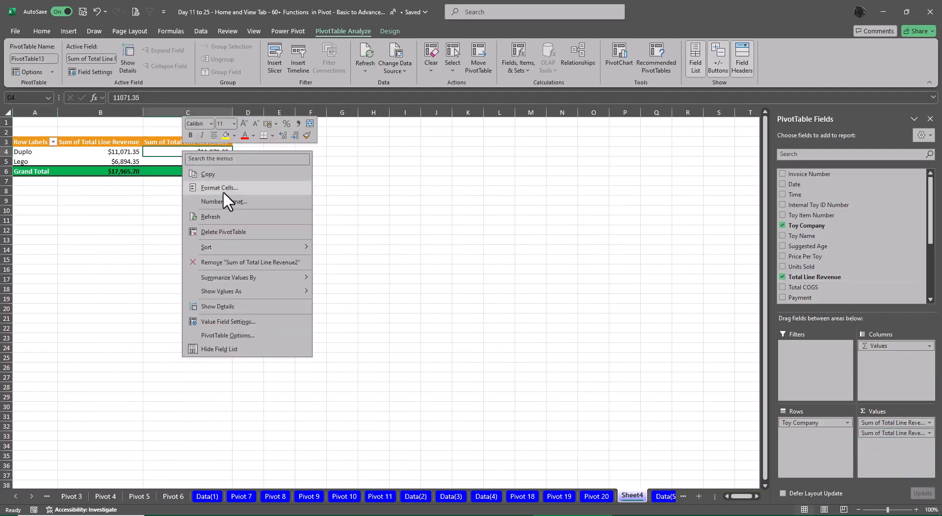
mouse_move(261, 289)
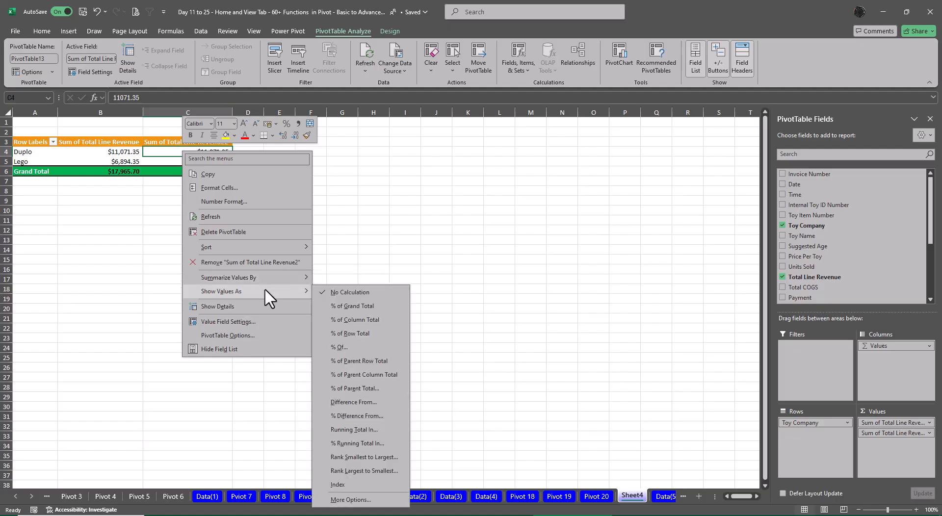
left_click(353, 402)
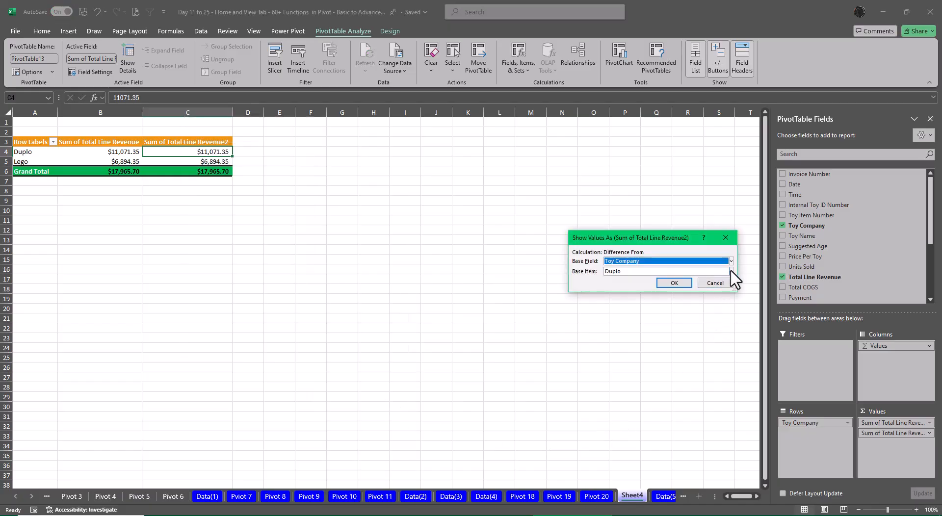
left_click(674, 283)
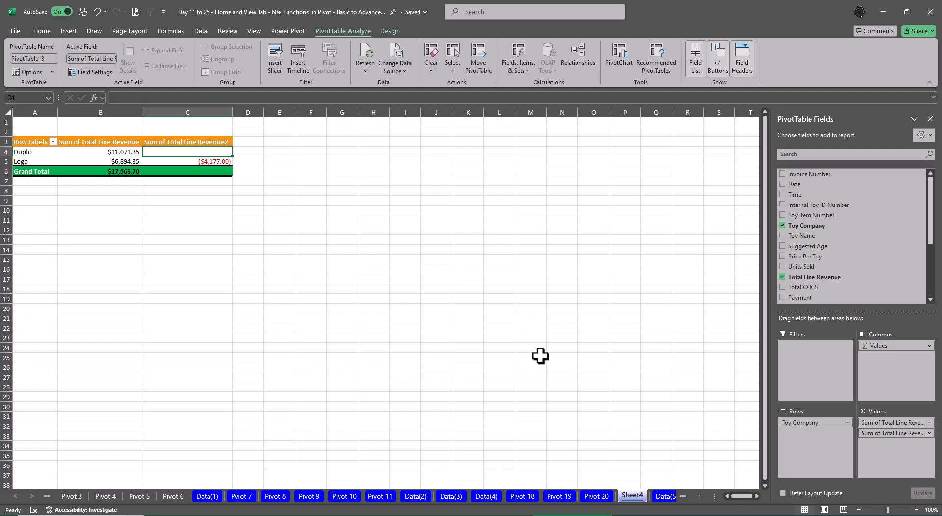
Step: Change the Difference From base item of the second Total Line Revenue column to Lego
right_click(207, 153)
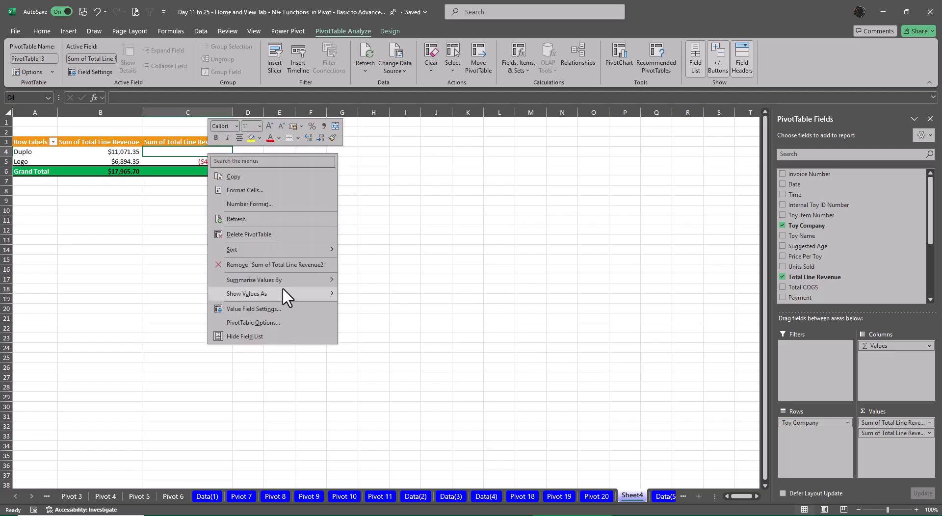
mouse_move(282, 293)
left_click(388, 405)
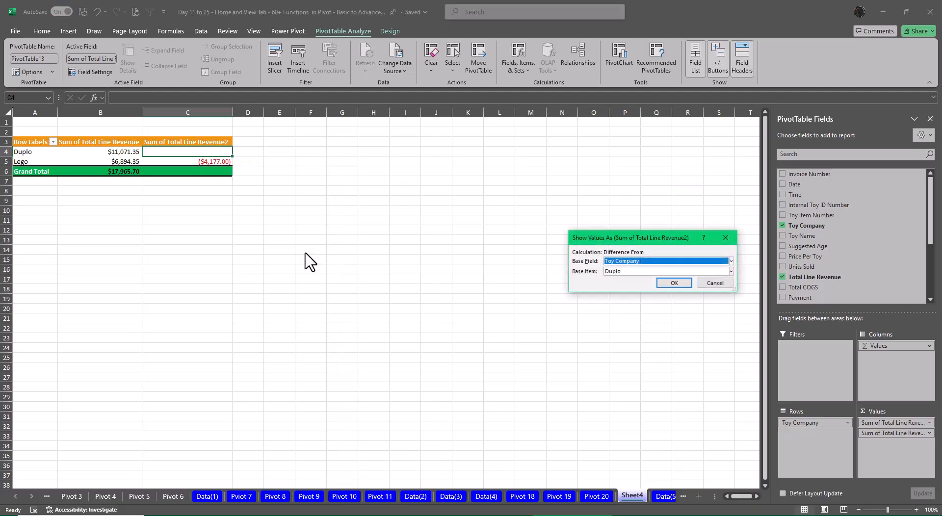
left_click(731, 271)
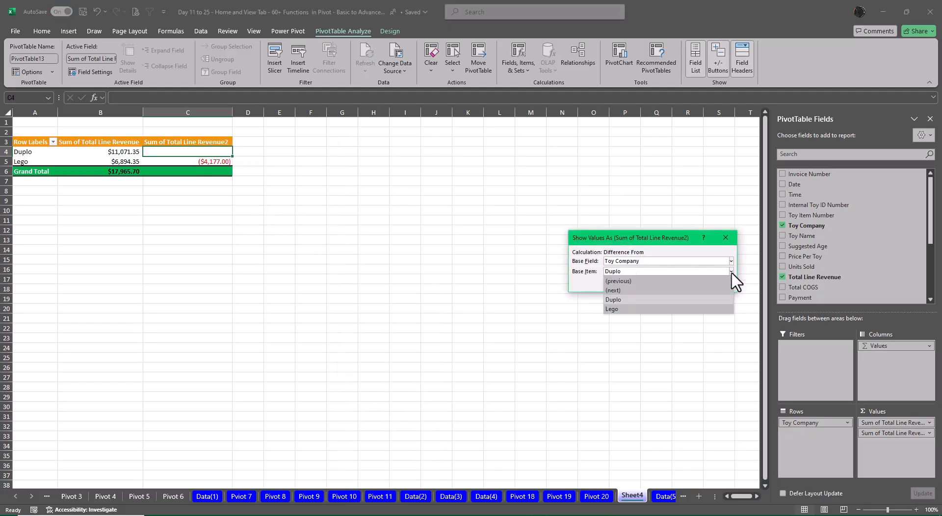
left_click(644, 311)
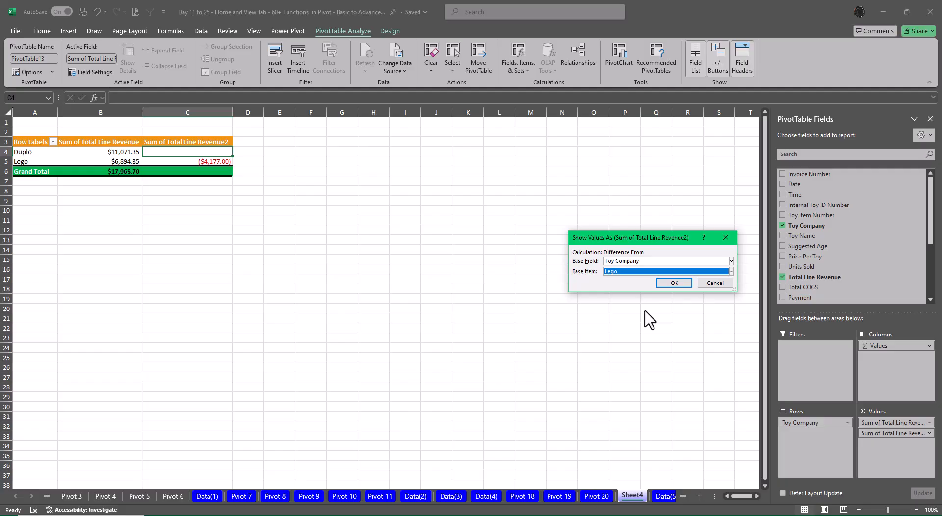
left_click(679, 284)
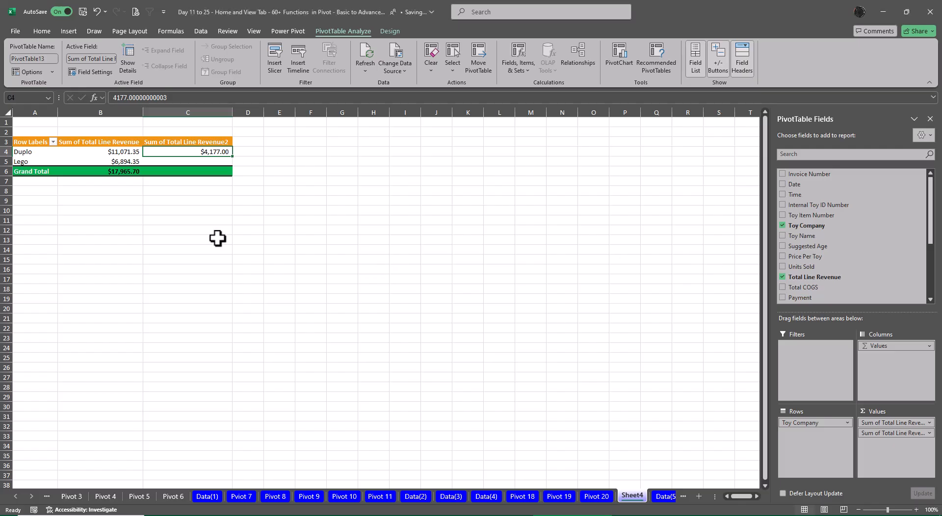
Step: Set the second revenue column's Difference From base item back to Duplo, keeping Toy Company as base field
right_click(205, 151)
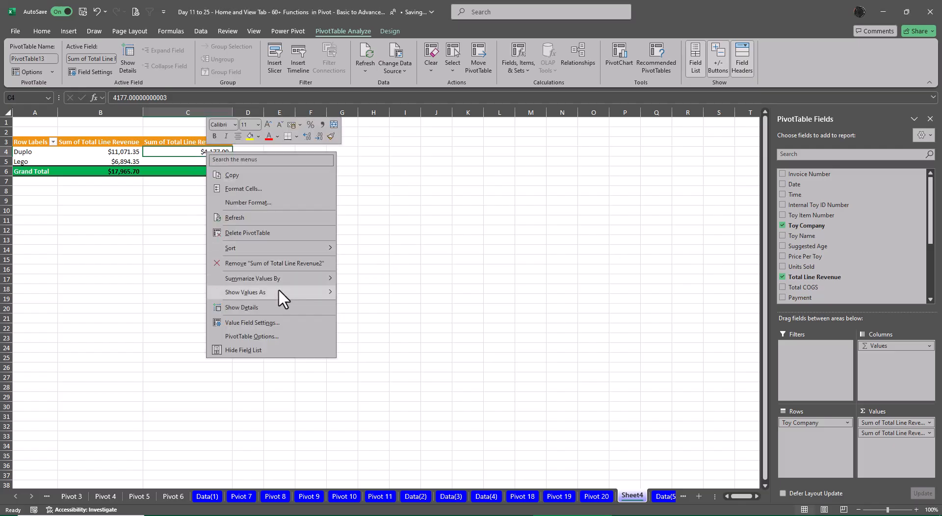
mouse_move(278, 289)
left_click(380, 402)
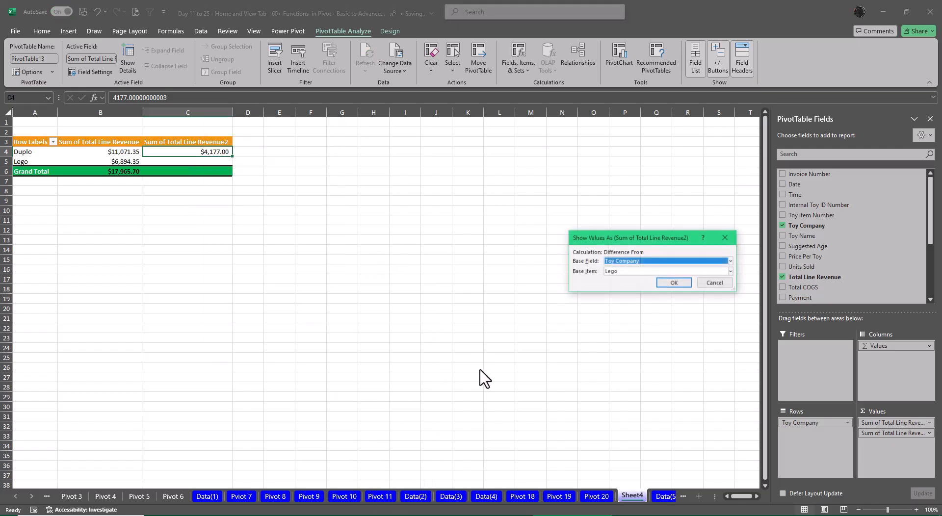
left_click(729, 271)
left_click(662, 300)
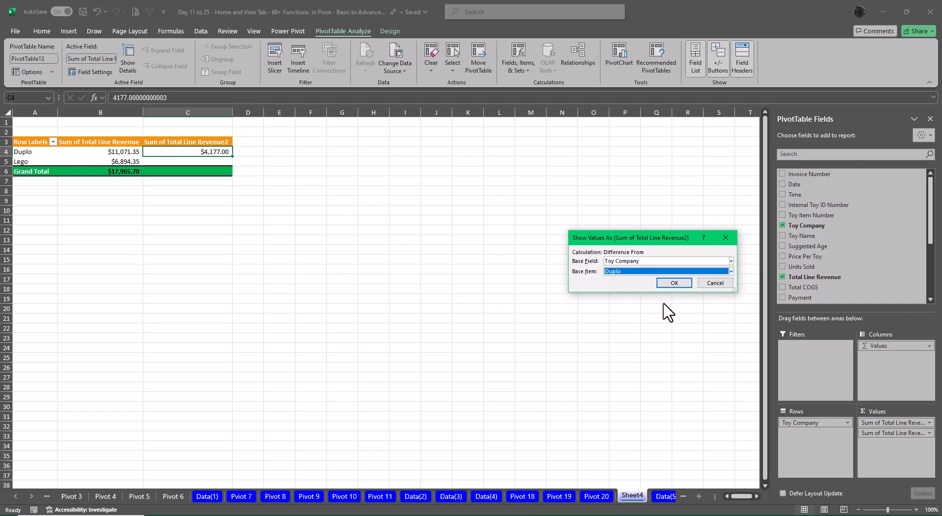
left_click(672, 283)
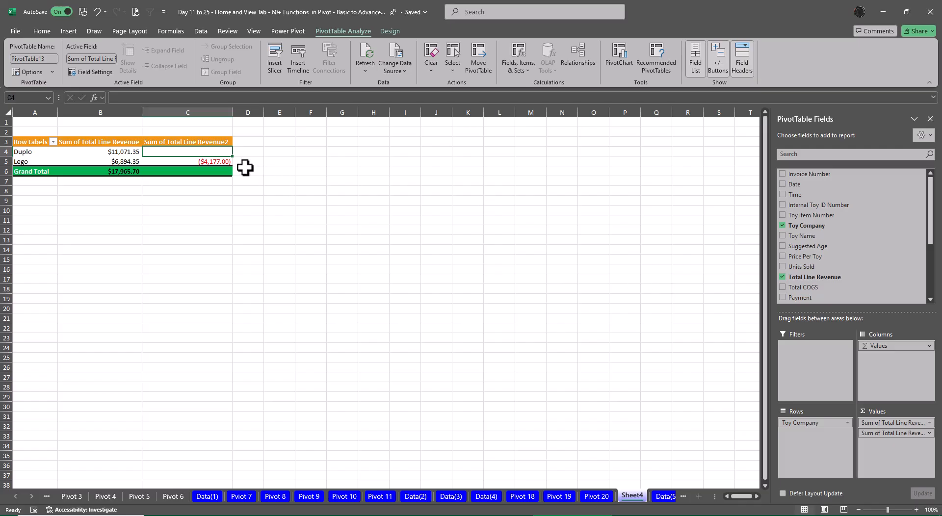
Step: Switch the second revenue column's Difference From calculation to base item Lego again
right_click(219, 151)
mouse_move(304, 286)
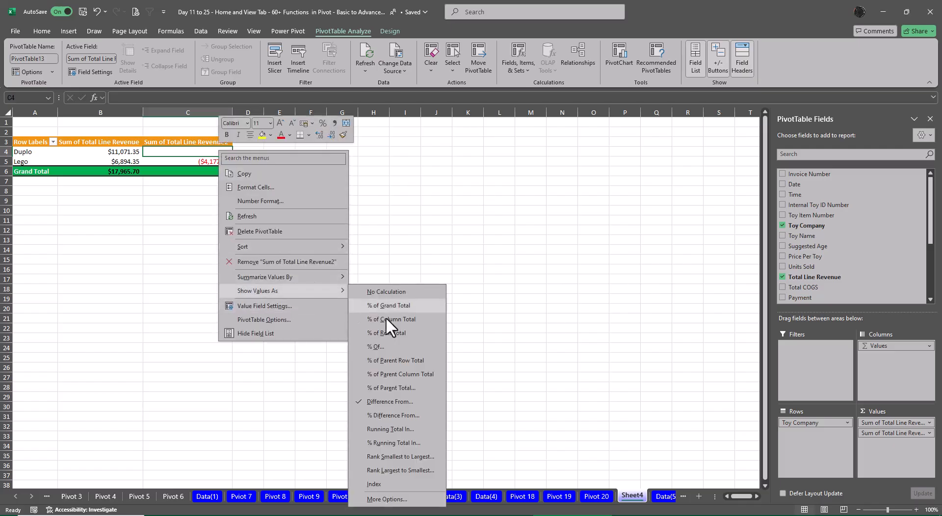
left_click(399, 401)
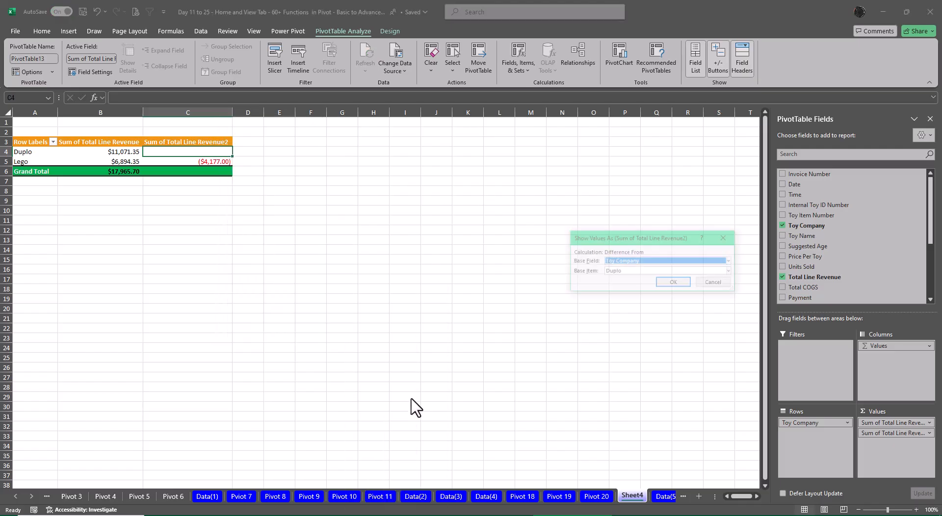
left_click(731, 272)
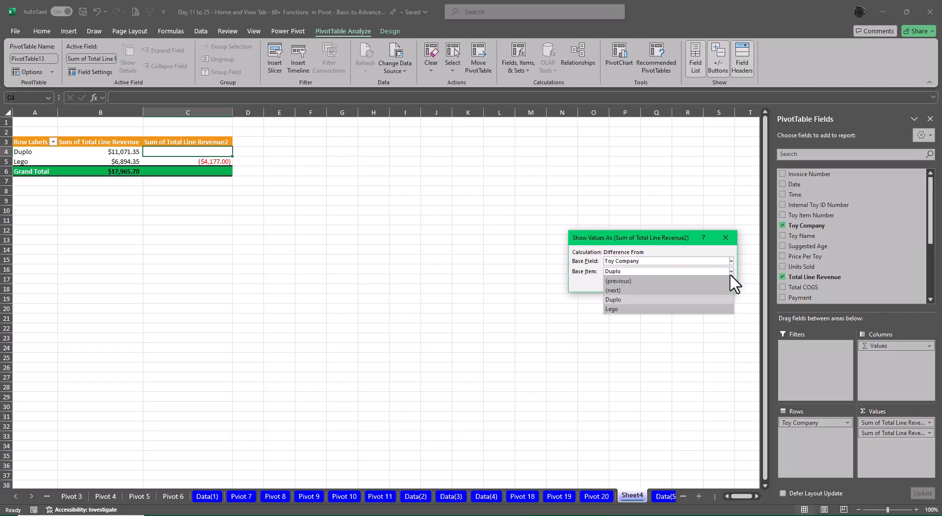
left_click(634, 318)
left_click(676, 284)
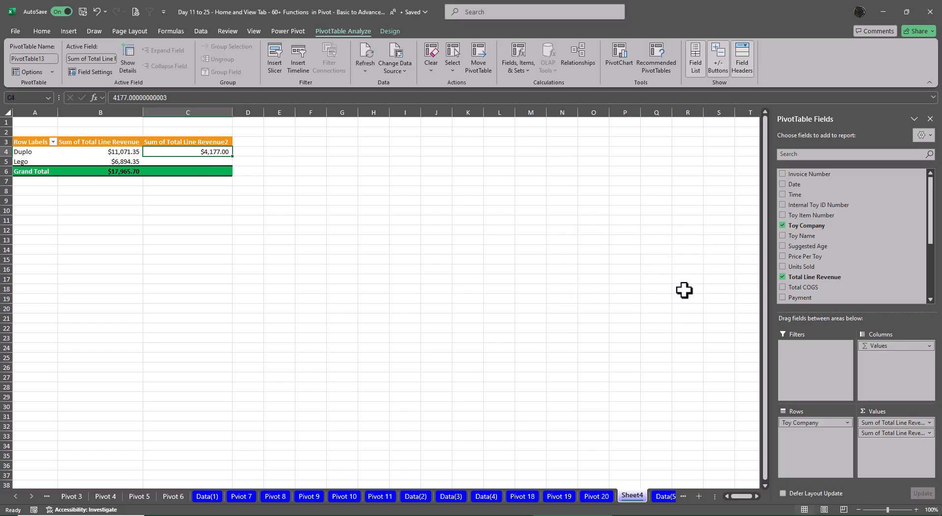
Step: Rename the second revenue column's header as Difference From
right_click(200, 152)
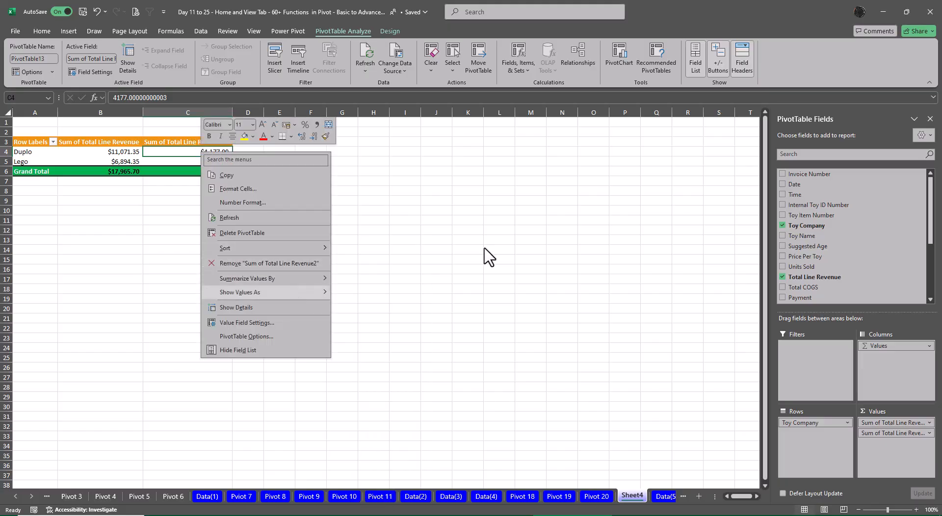
key("Escape")
left_click(223, 142)
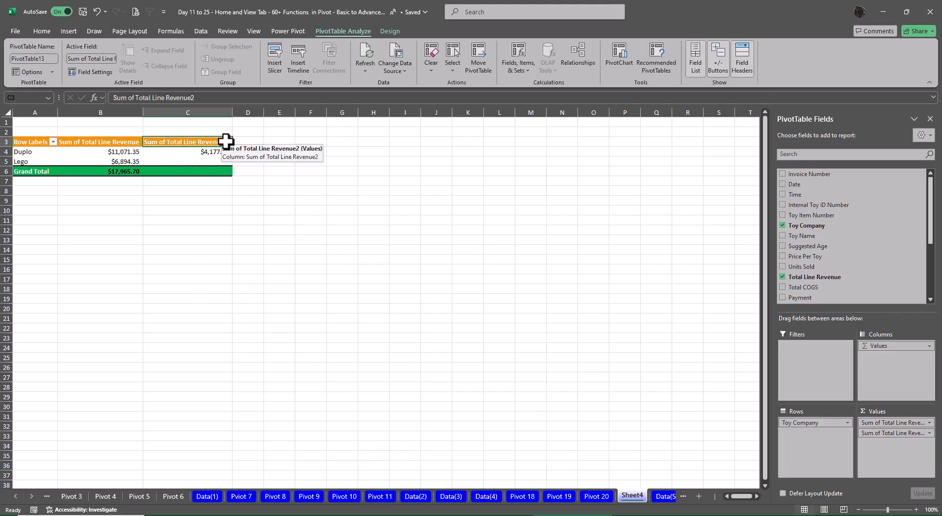
type("Diffe")
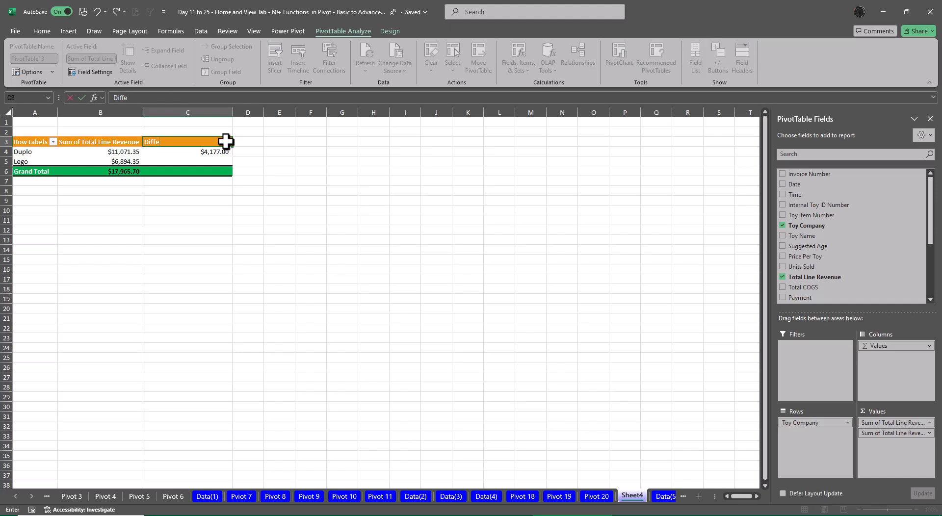
type("rence From")
key("Return")
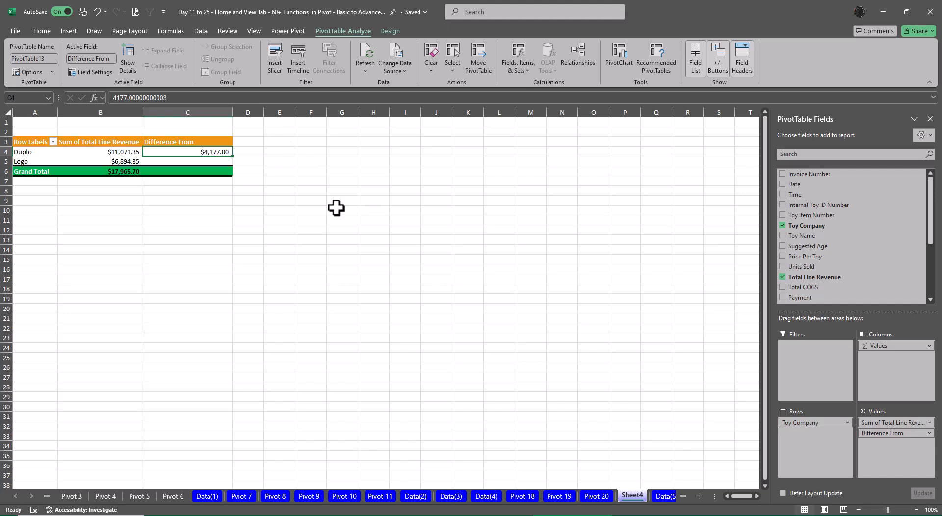
Step: Replace Toy Company with Toy Name as the PivotTable's row field
left_click(782, 225)
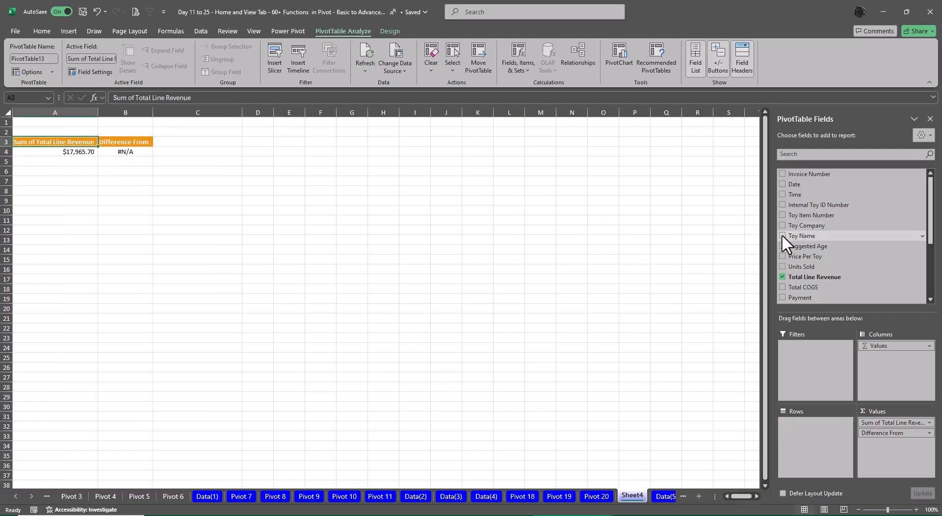
left_click(782, 236)
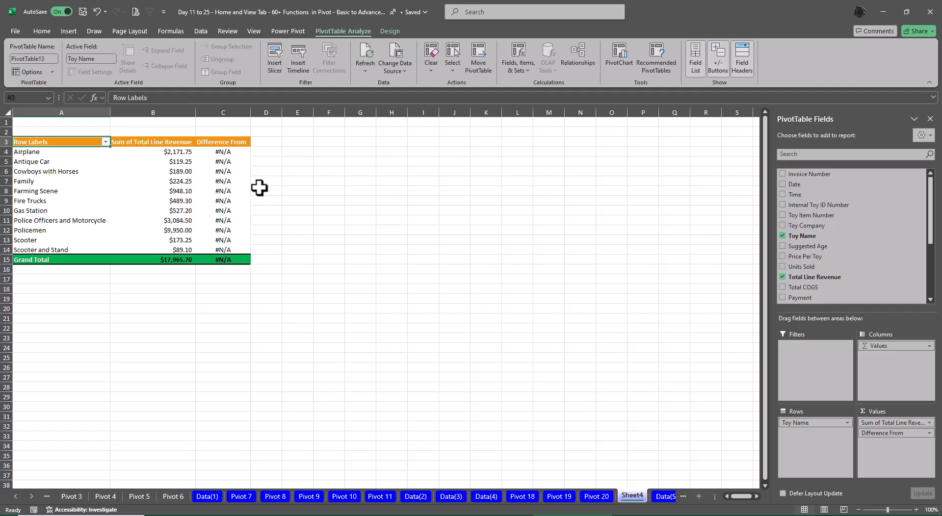
Step: Try the Difference From calculation on the Toy Name rows with base field Toy Company and base item Duplo
right_click(230, 152)
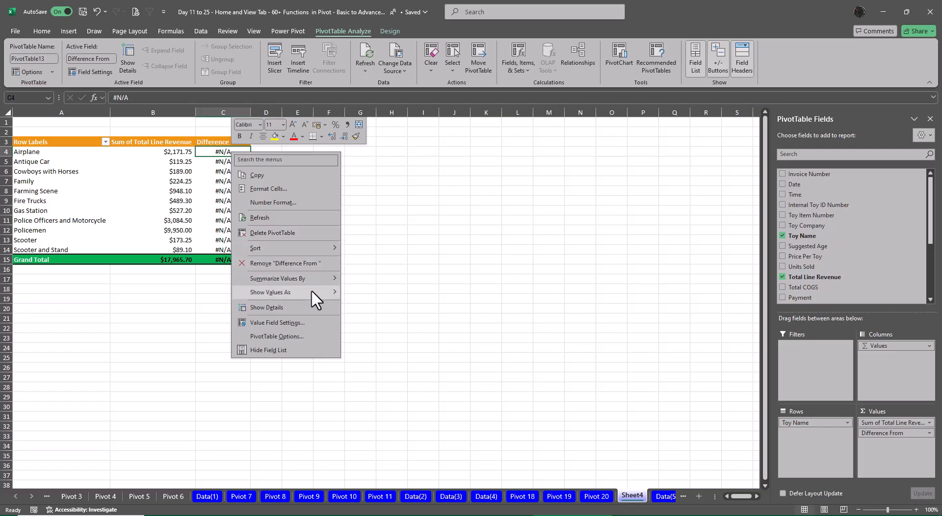
mouse_move(310, 291)
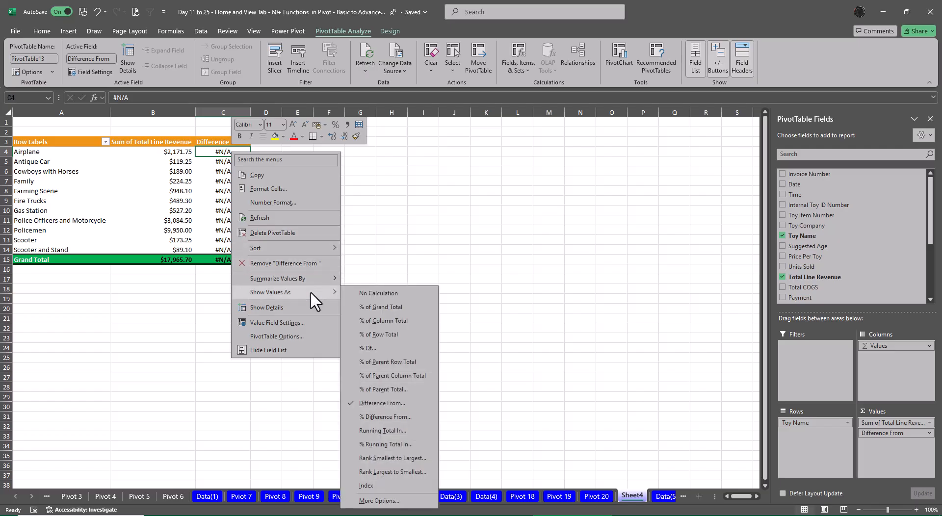
left_click(389, 402)
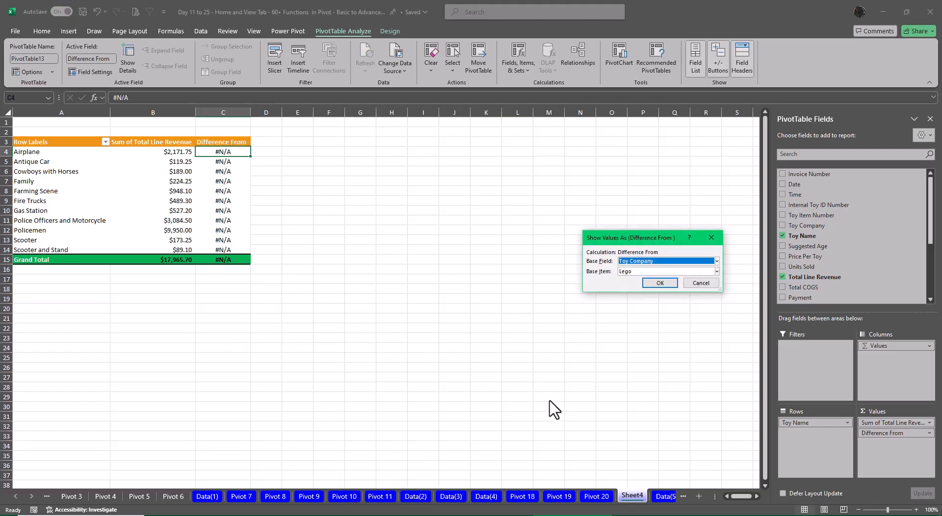
left_click(716, 271)
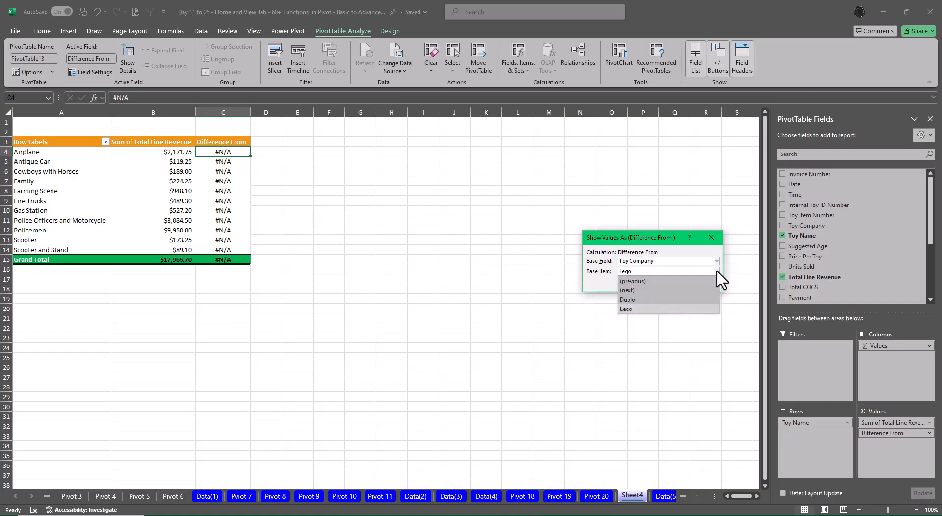
left_click(653, 300)
left_click(665, 284)
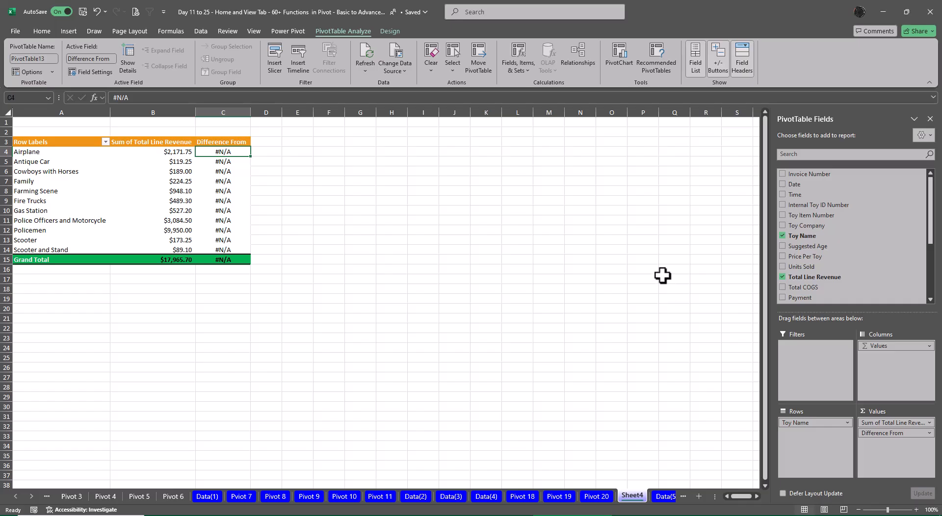
Step: Remove the Difference From field from the values area and add Total Line Revenue there a second time
left_click_drag(893, 431, 584, 395)
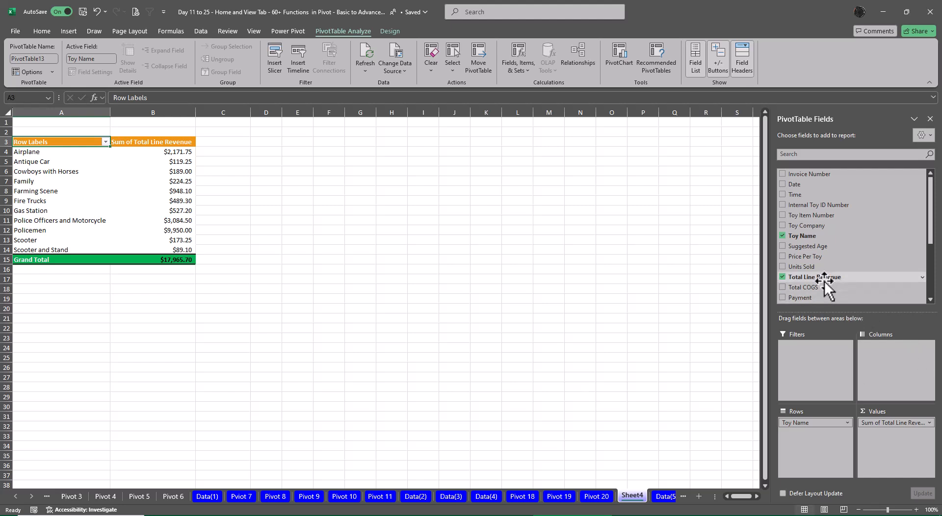
left_click_drag(824, 280, 878, 438)
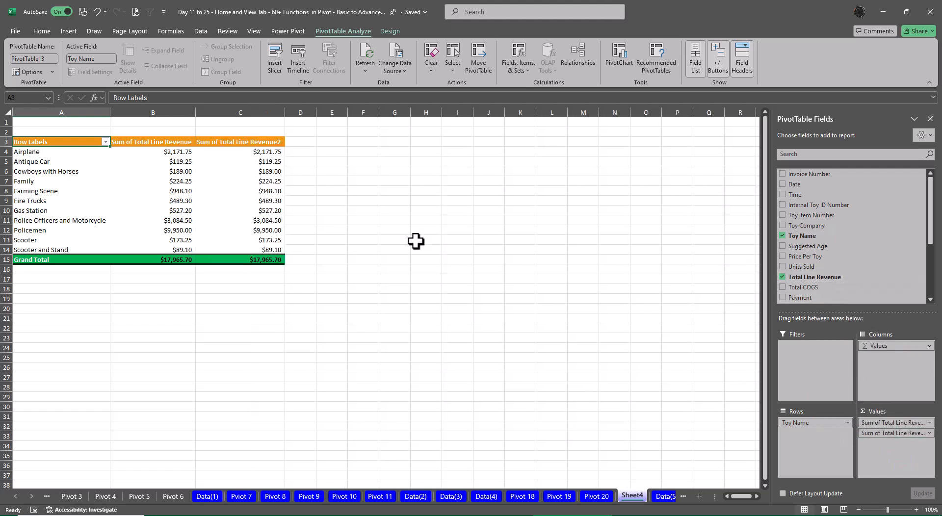
Step: Show the second Total Line Revenue column as Difference From, with base field Toy Name and base item Policemen
right_click(253, 152)
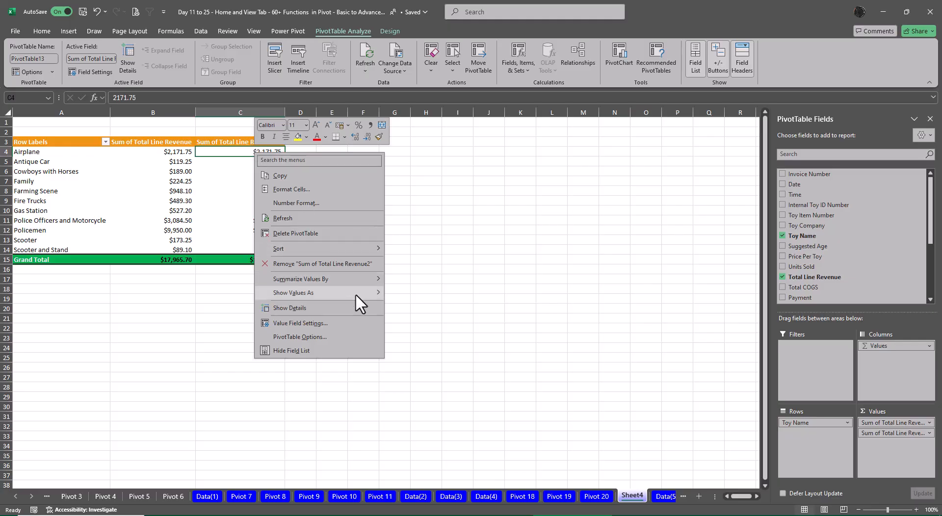
mouse_move(355, 293)
left_click(447, 402)
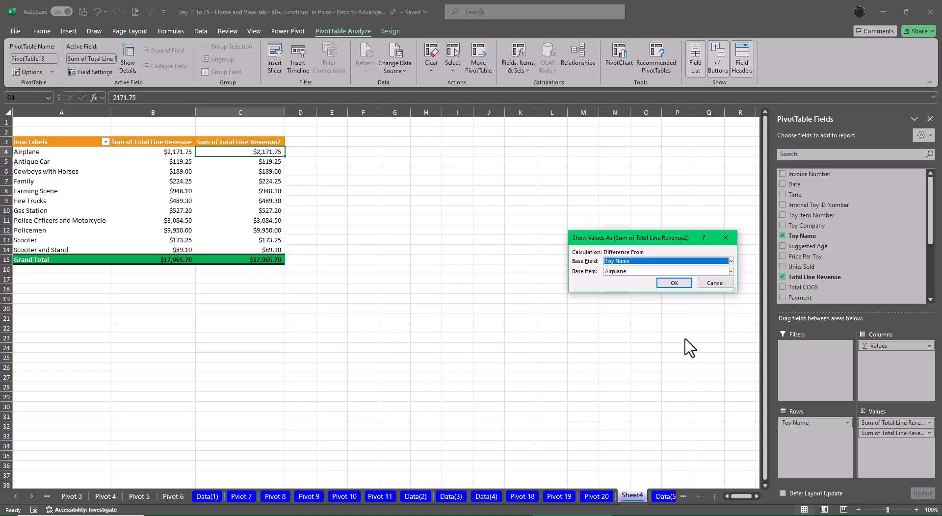
left_click(730, 272)
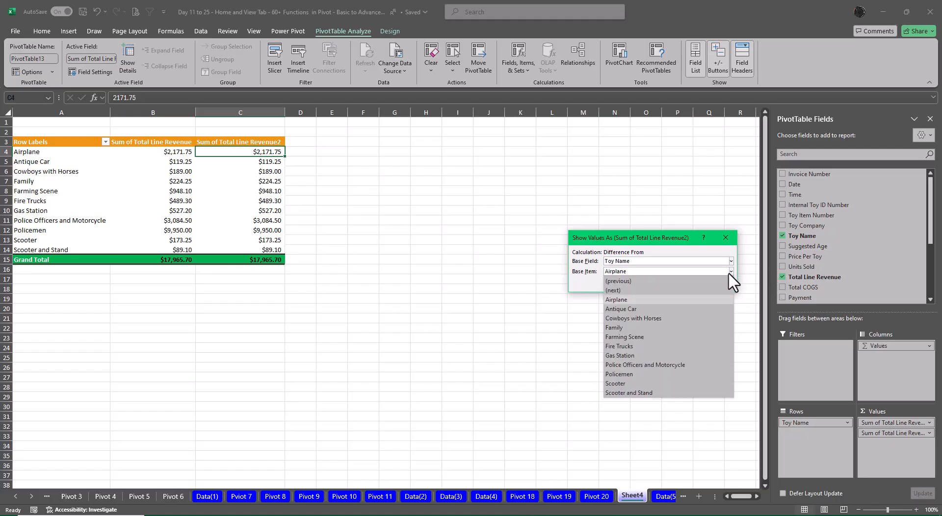
left_click(611, 373)
left_click(673, 283)
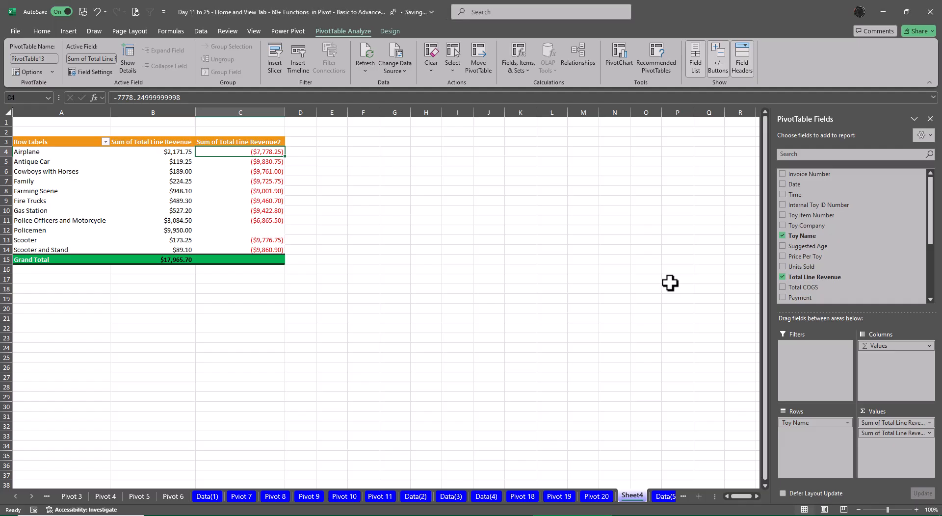
Step: Change the Difference From column's base item to Police Officers and Motorcycle, keeping Toy Name as the base field
right_click(260, 151)
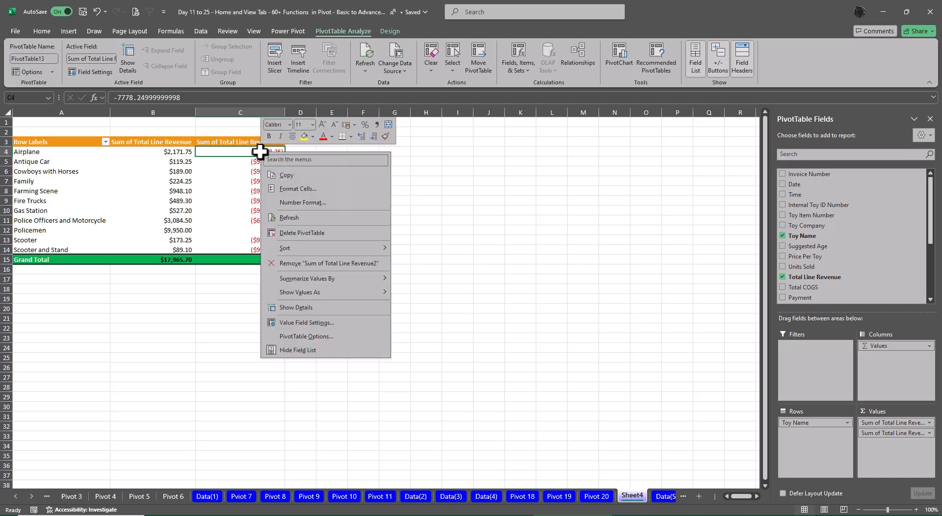
mouse_move(329, 292)
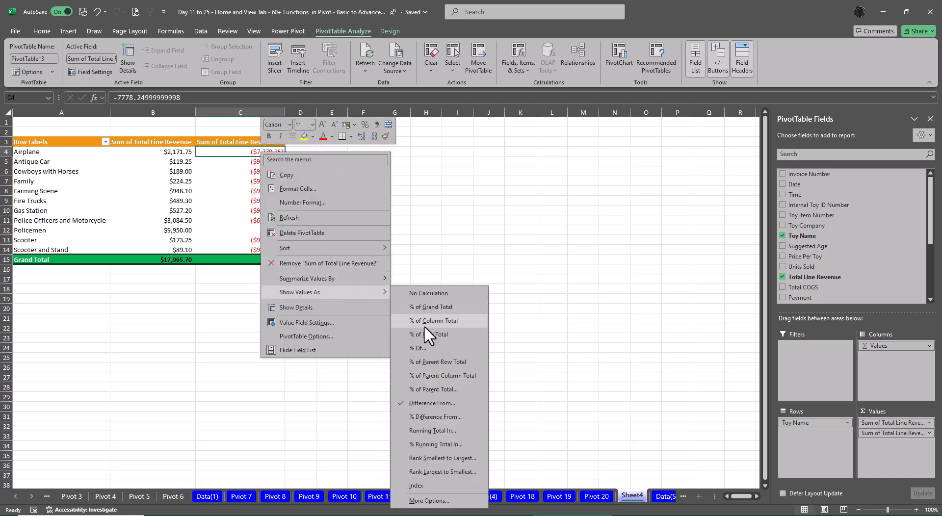
left_click(422, 403)
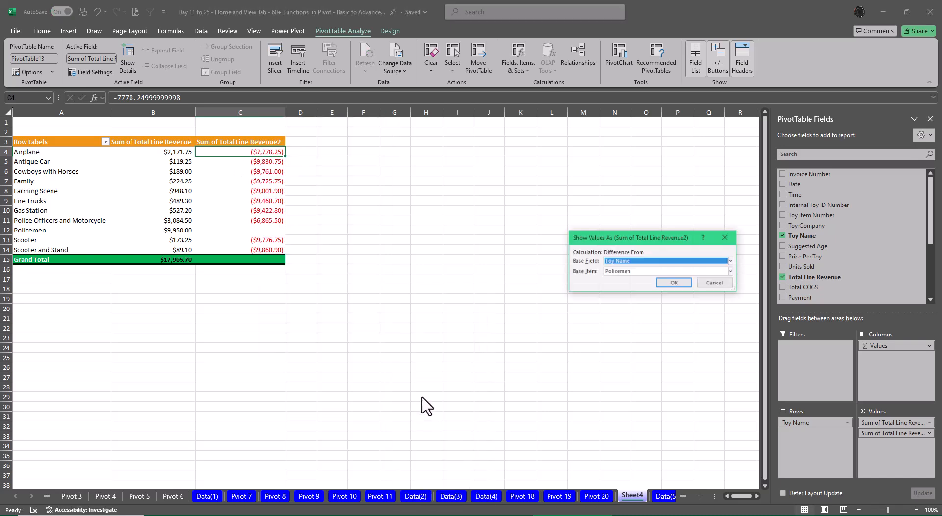
left_click(730, 271)
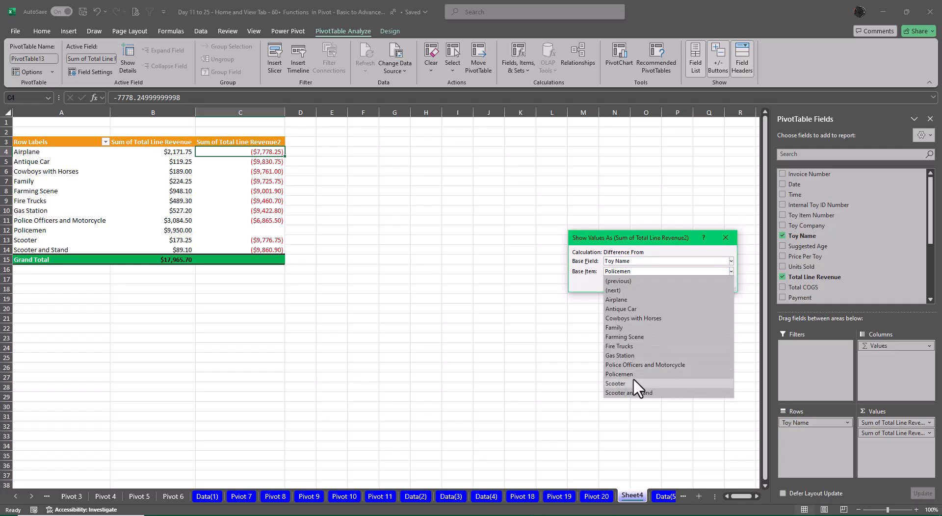
left_click(631, 365)
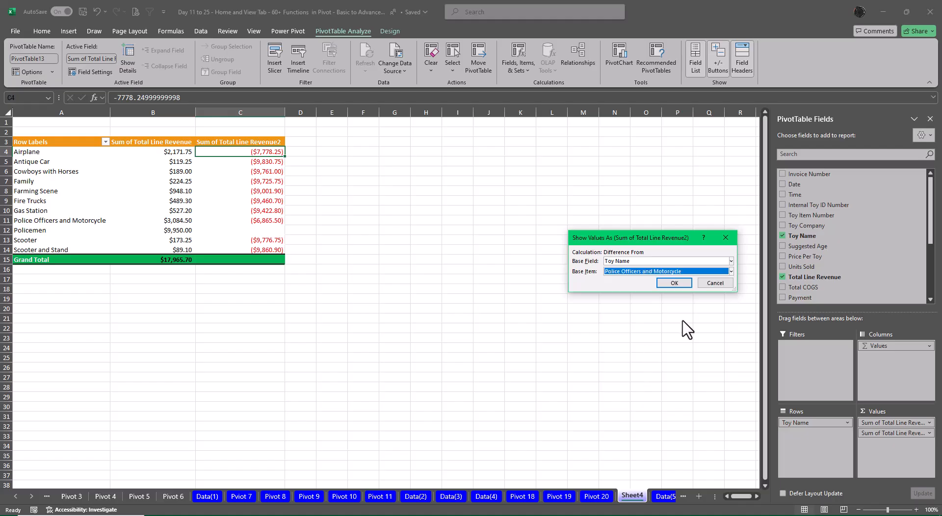
left_click(671, 283)
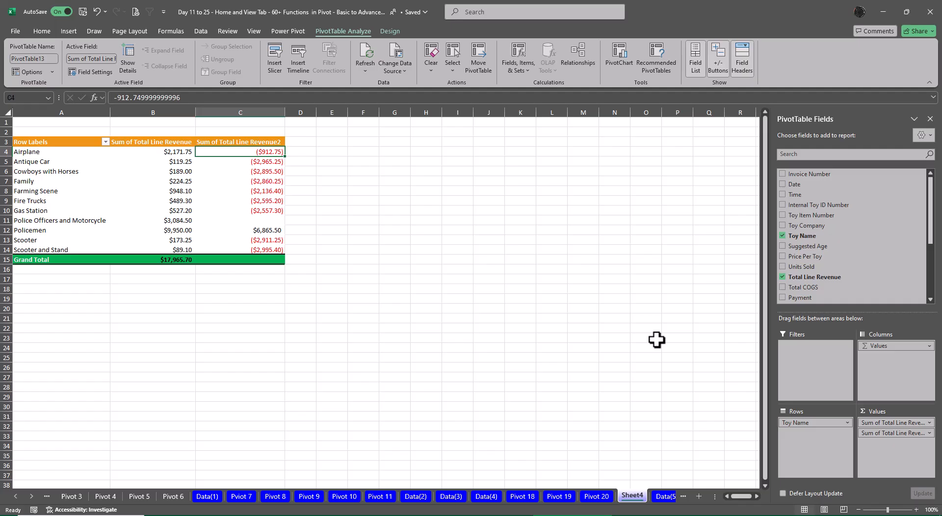
Step: Rename the current PivotTable worksheet as Pivot 21
left_click_drag(633, 495, 672, 505)
type("Pivo")
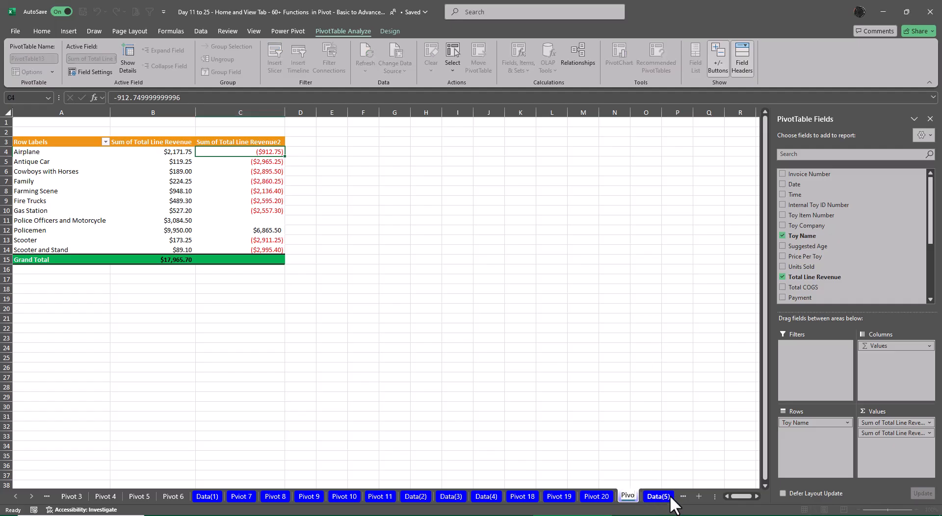
type("t 21")
key("Return")
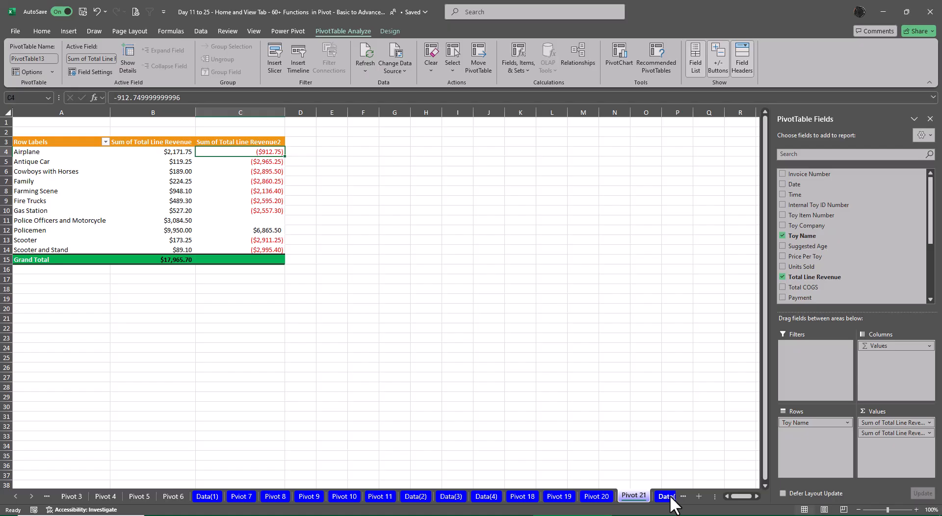
Step: Check the function list on the Data(5) sheet, and add Total Line Revenue to the Pivot 21 values area a third time
left_click(670, 497)
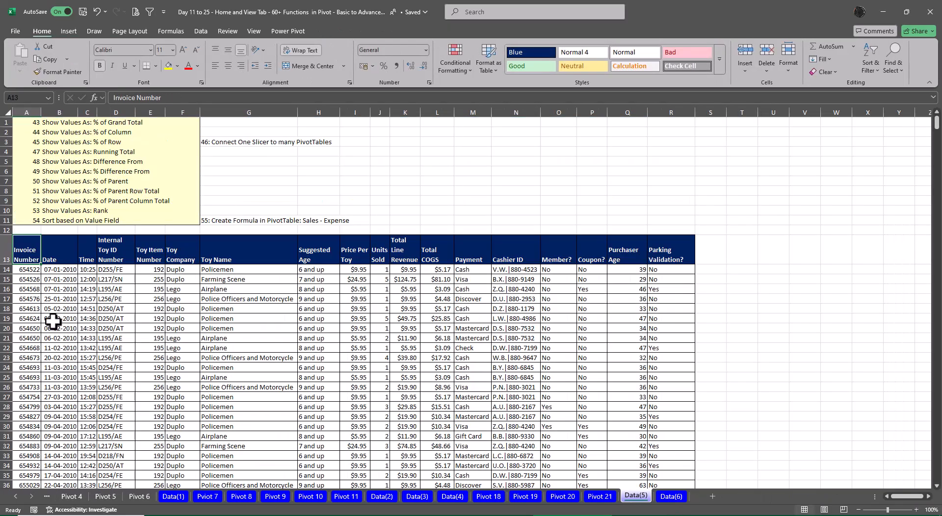
left_click(598, 496)
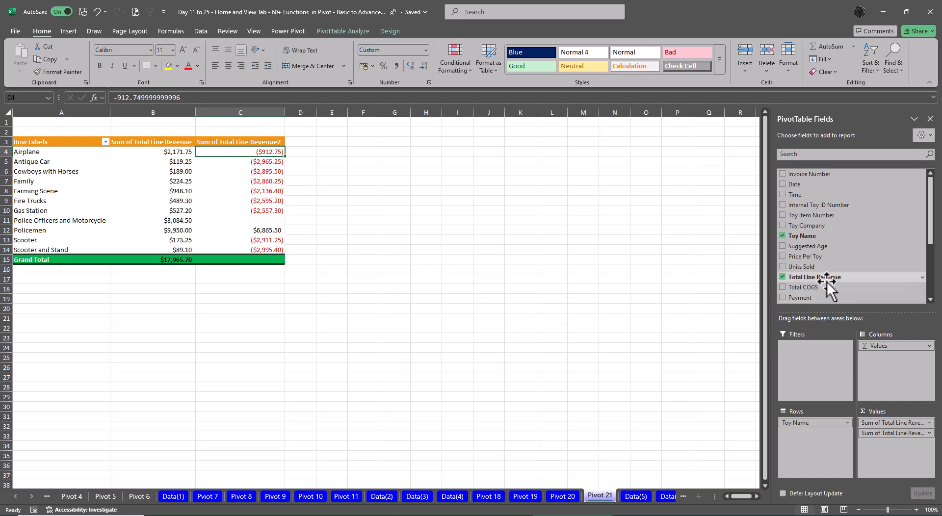
left_click_drag(828, 283, 890, 443)
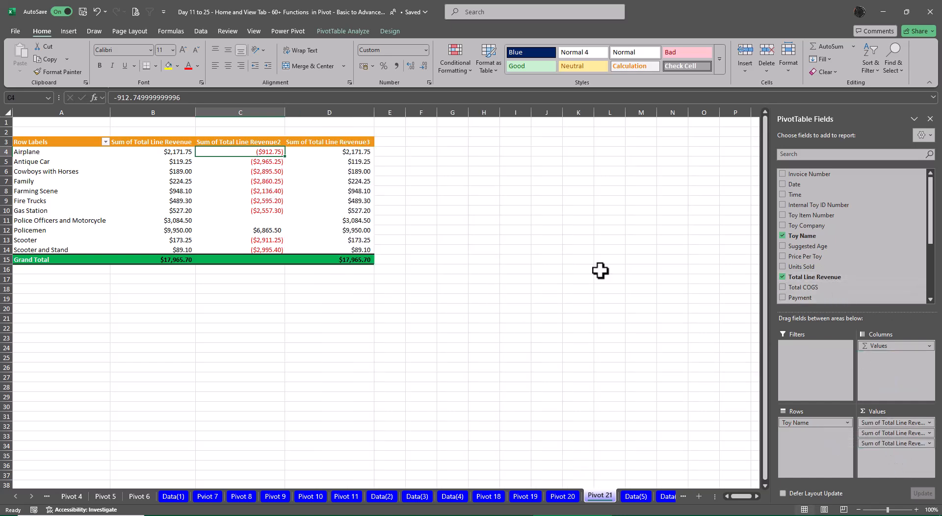
Step: Show the third Total Line Revenue column as % Difference From, with base field Toy Name and base item Police Officers and Motorcycle
right_click(318, 152)
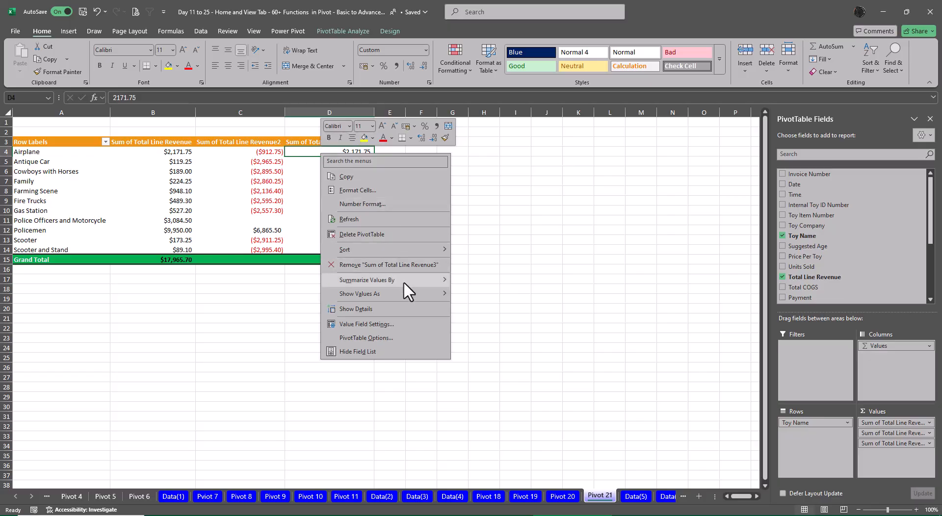
mouse_move(405, 292)
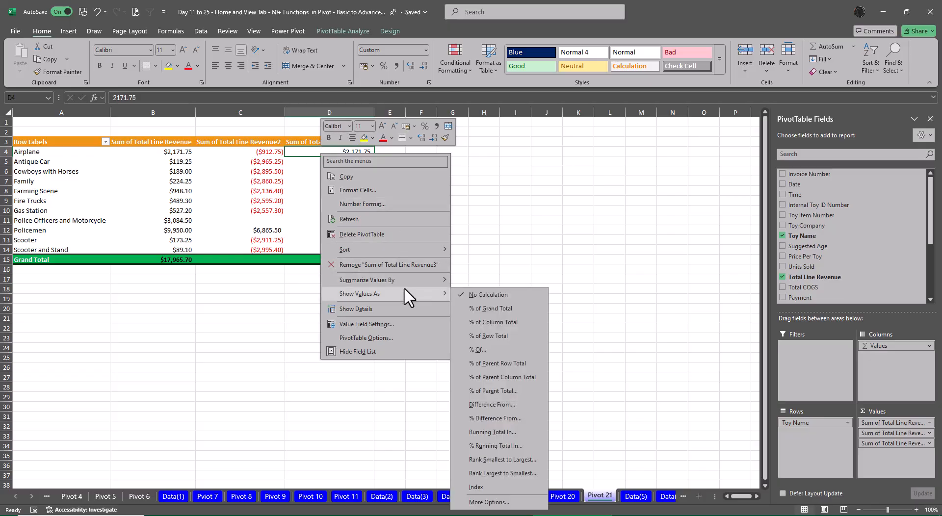
left_click(505, 419)
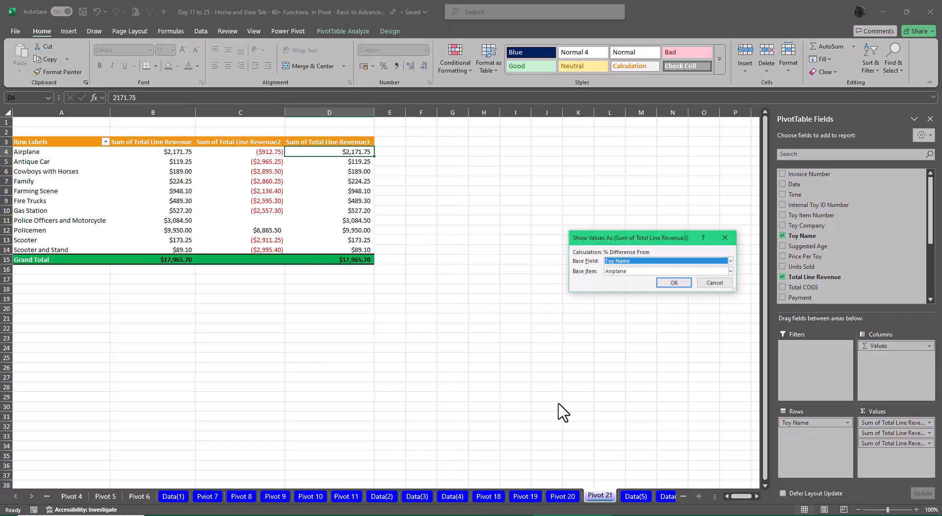
left_click(730, 272)
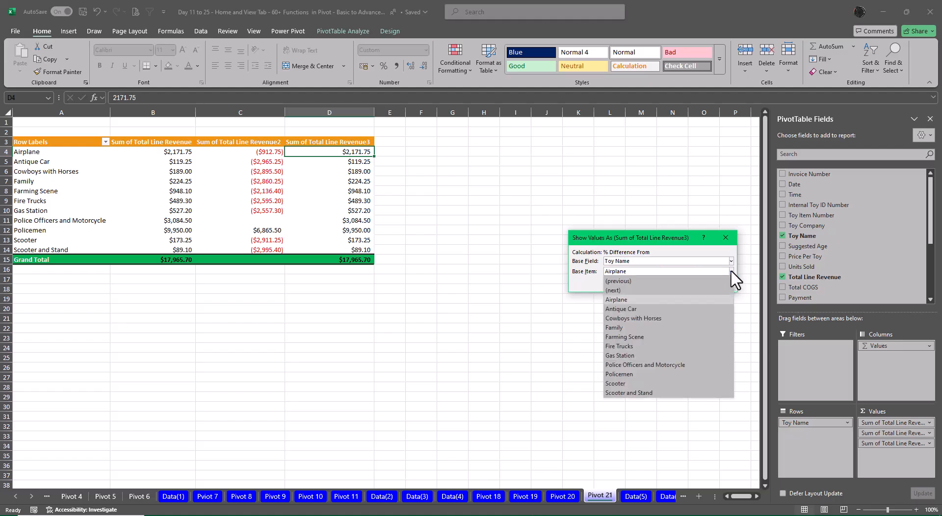
left_click(644, 365)
left_click(671, 284)
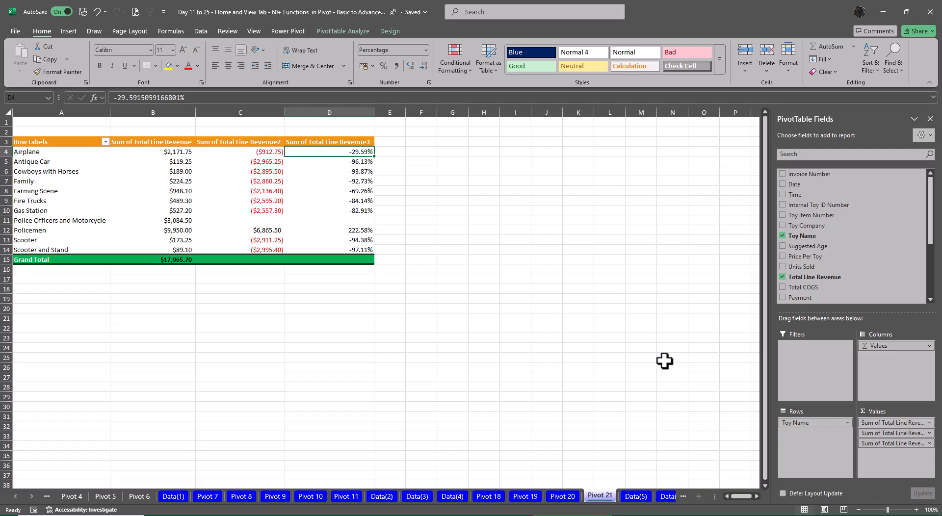
Step: Format the % Difference From value field as Percentage with 0 decimal places
right_click(333, 152)
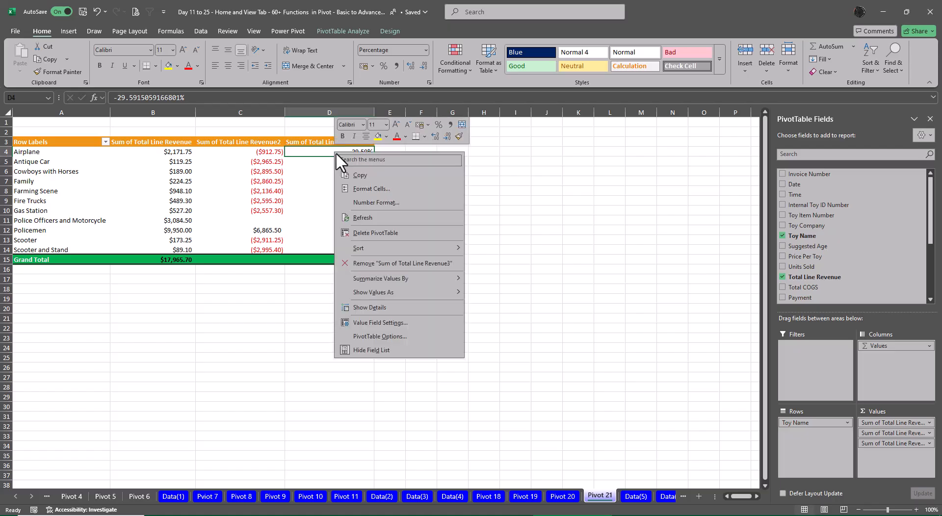
left_click(425, 322)
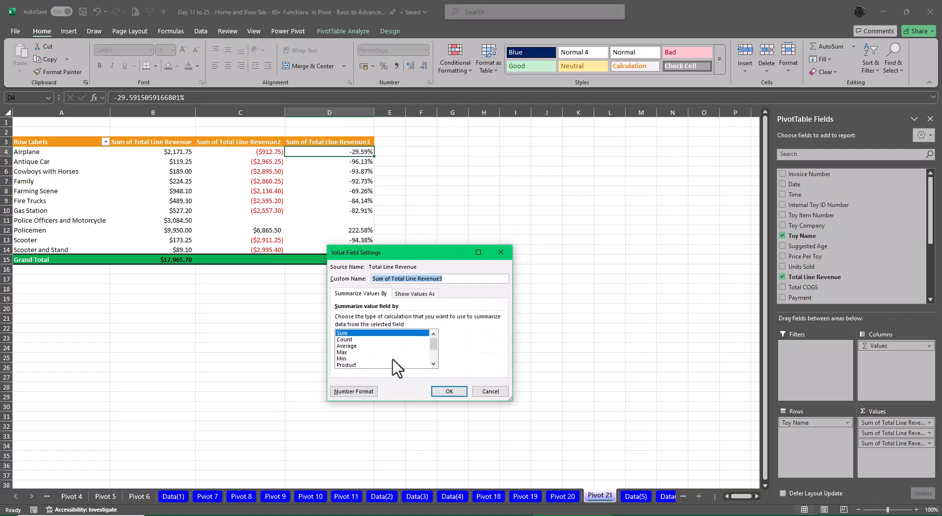
left_click(356, 392)
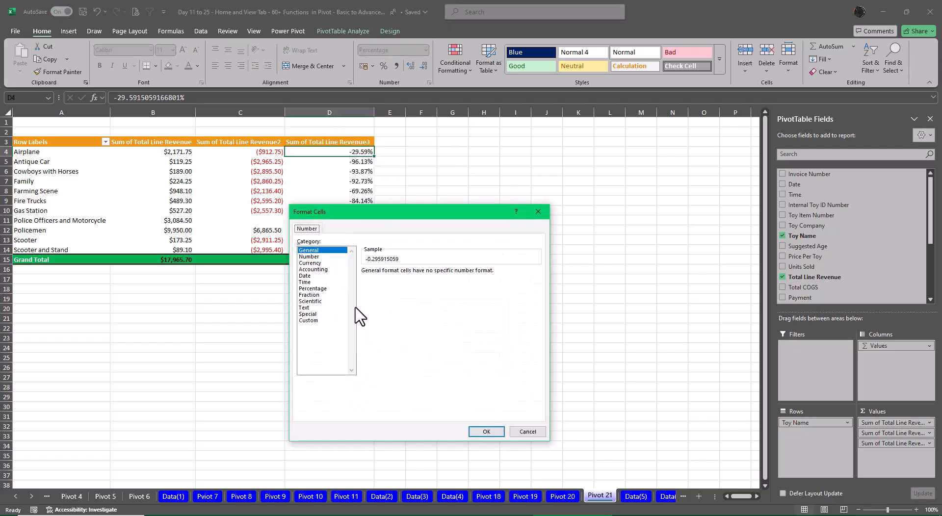
left_click(319, 288)
left_click(428, 274)
left_click(428, 274)
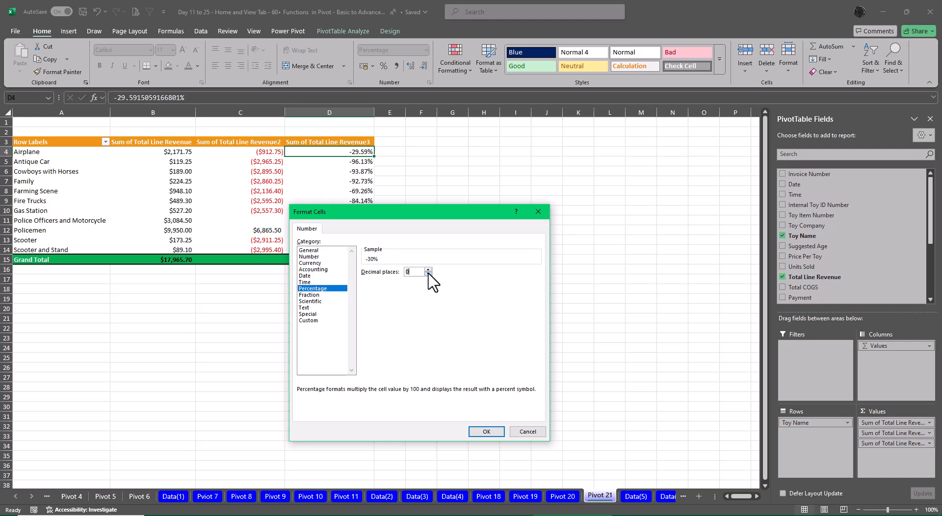
left_click(484, 432)
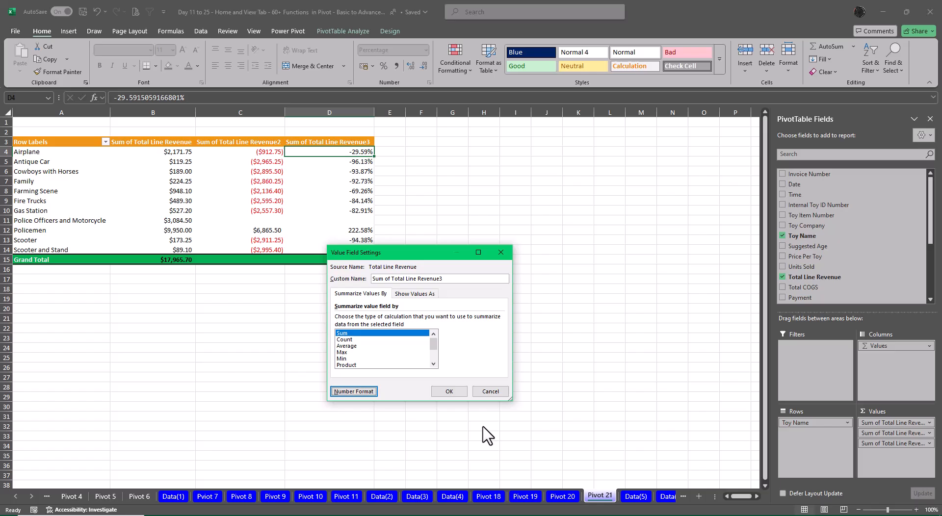
left_click(451, 392)
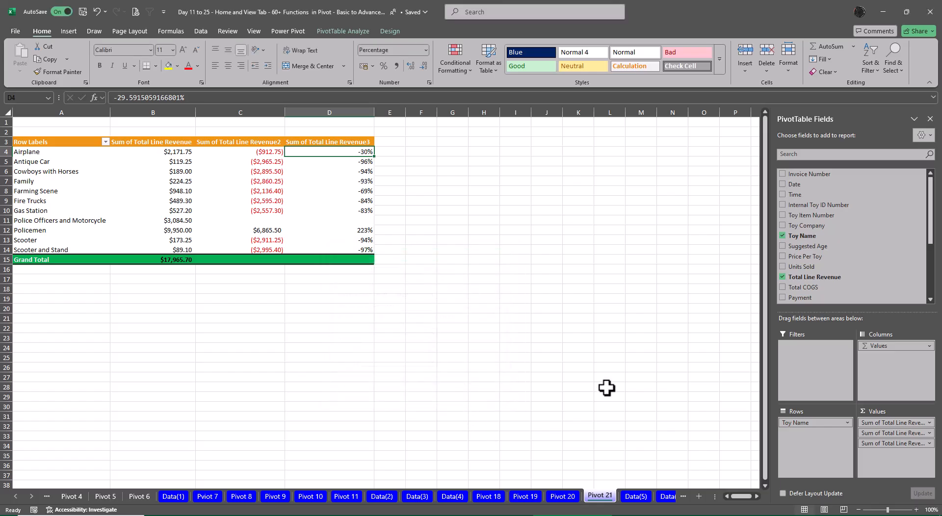
Step: Rename the Difference From column's header in C3 as Difference
left_click(242, 142)
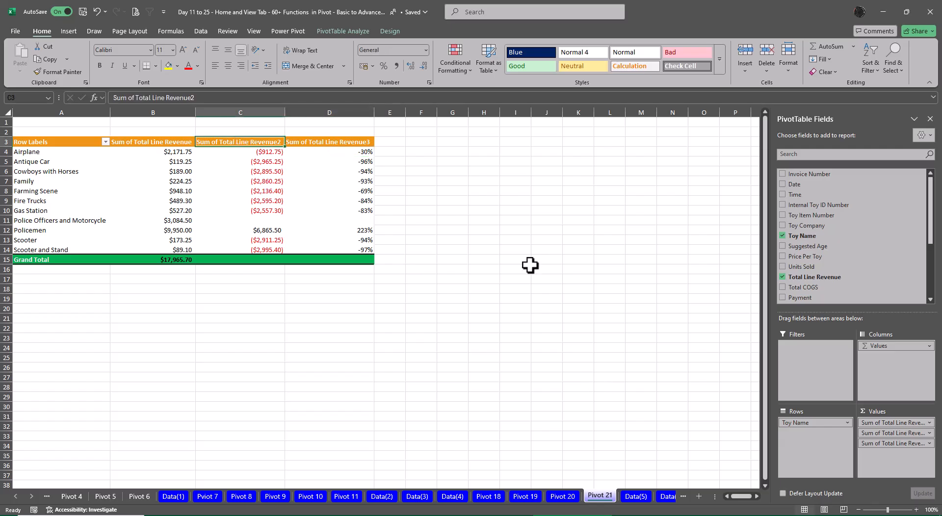
right_click(259, 144)
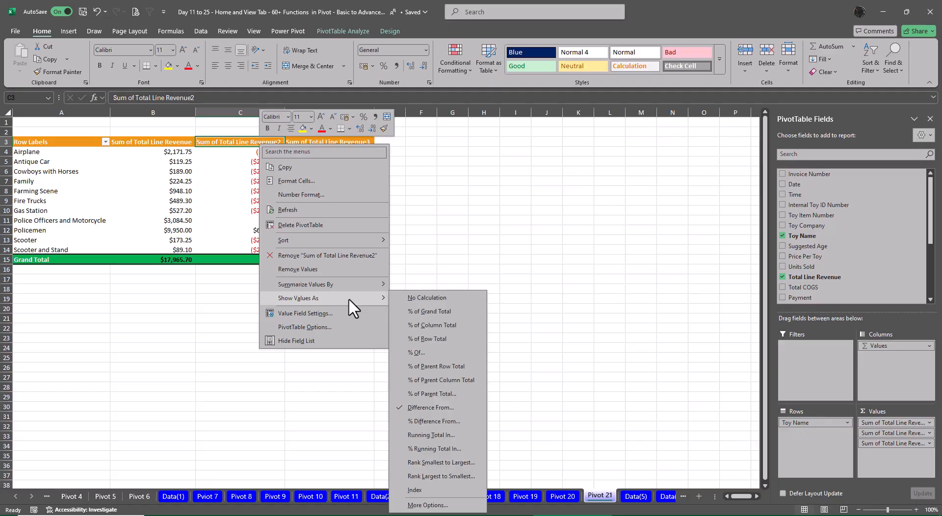
key("Escape")
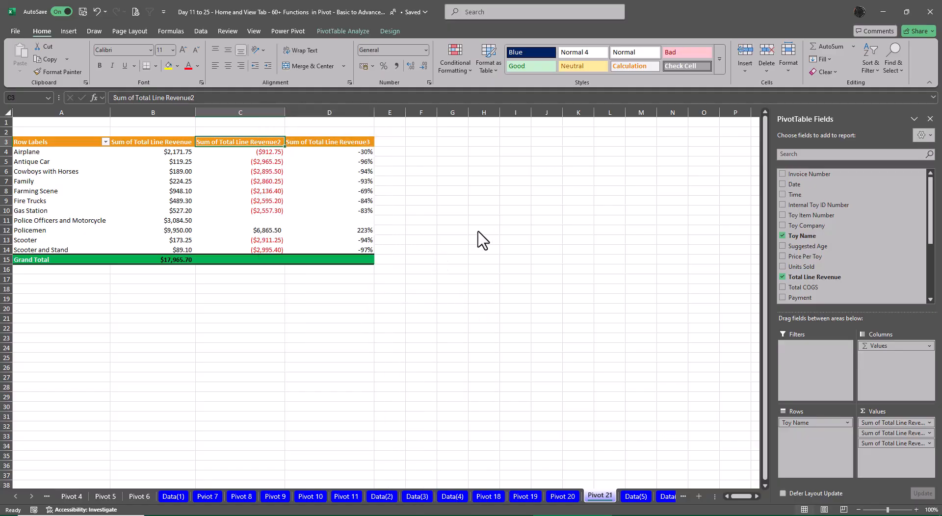
type("Differe")
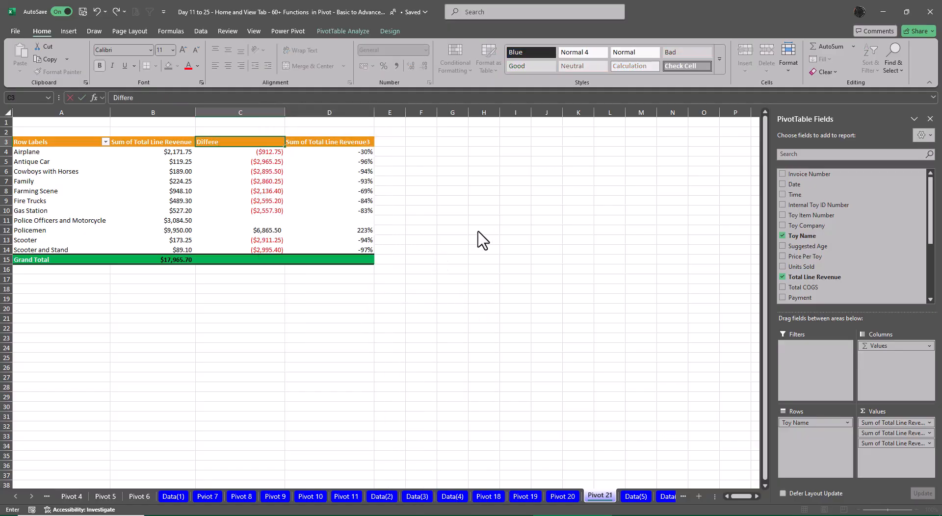
type("nce")
key("Return")
Step: Rename the percentage column's header in D3 as % Difference
key("Up")
key("Right")
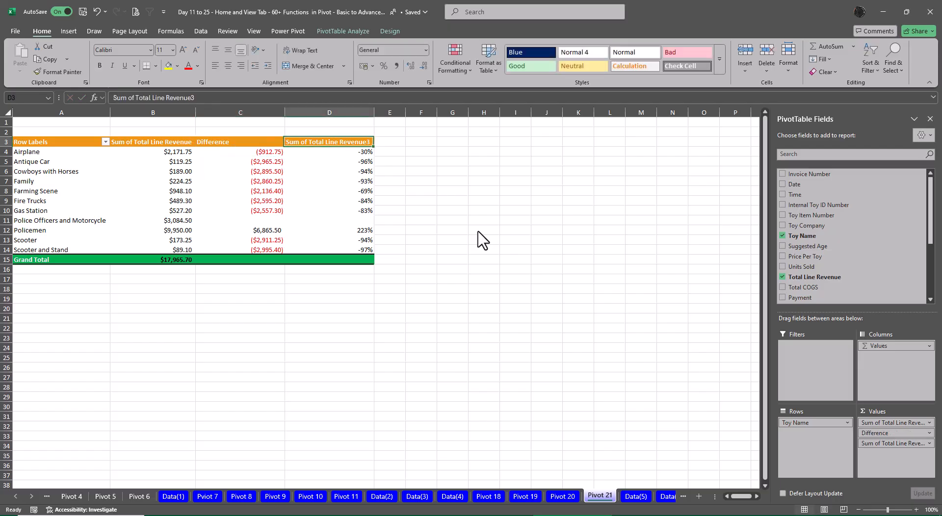
type("$")
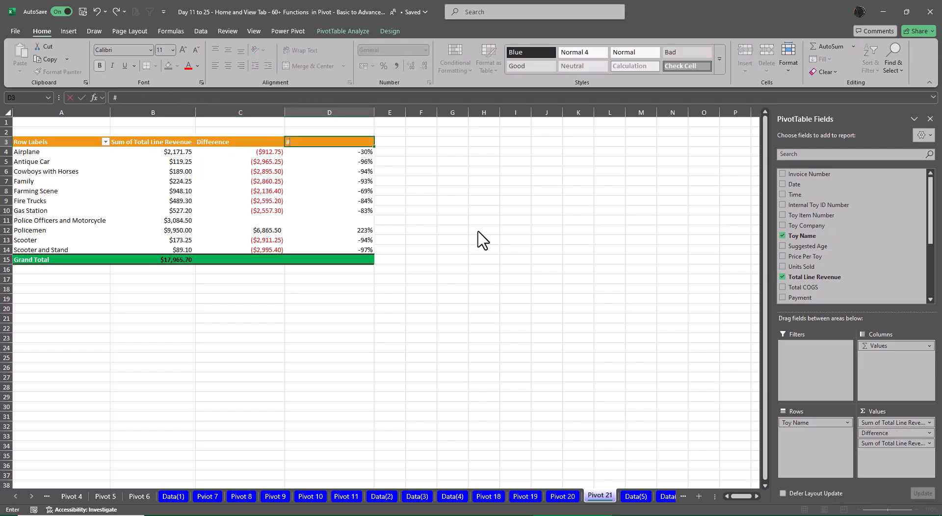
type("Diference")
key("F2")
key("Home")
key("Delete")
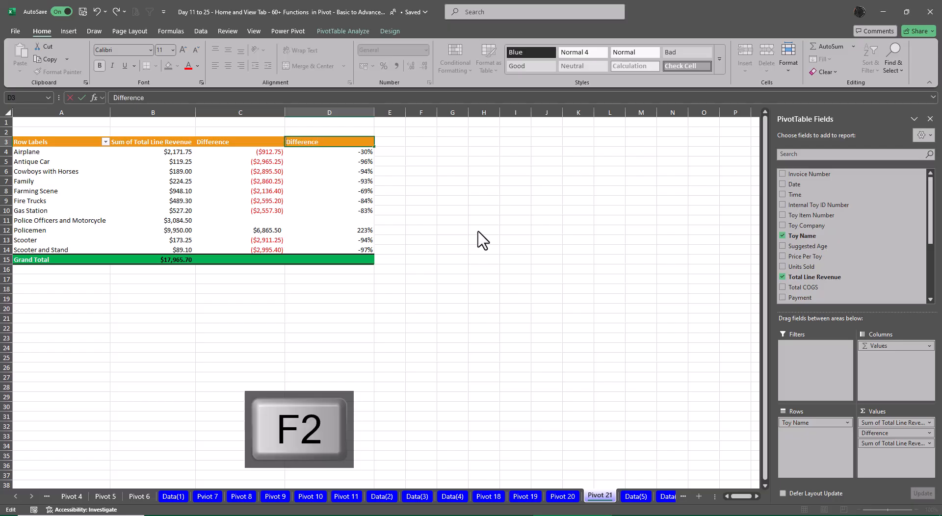
type("%")
key("Return")
key("Up")
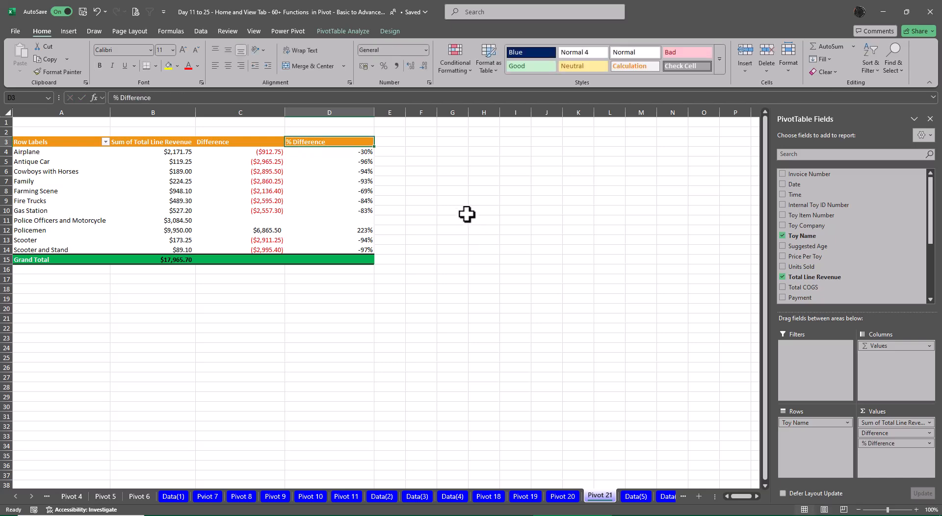
right_click(356, 142)
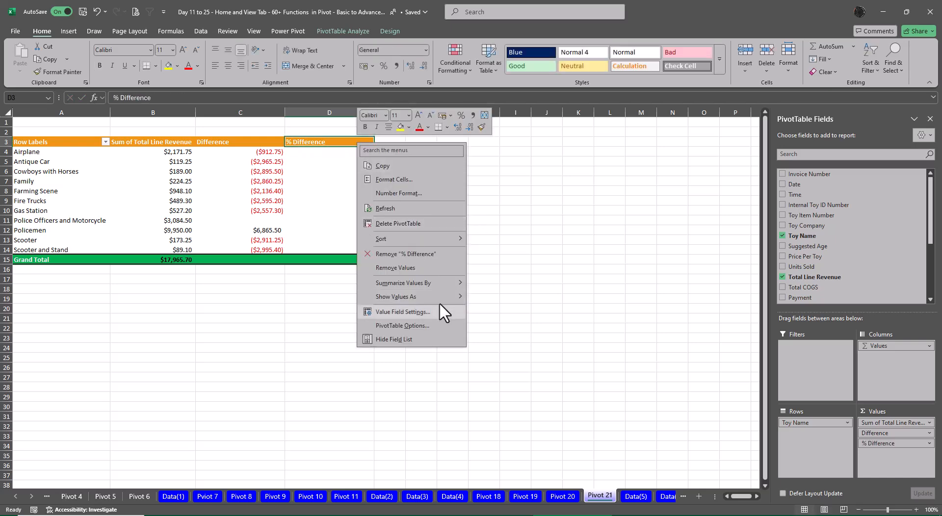
mouse_move(437, 296)
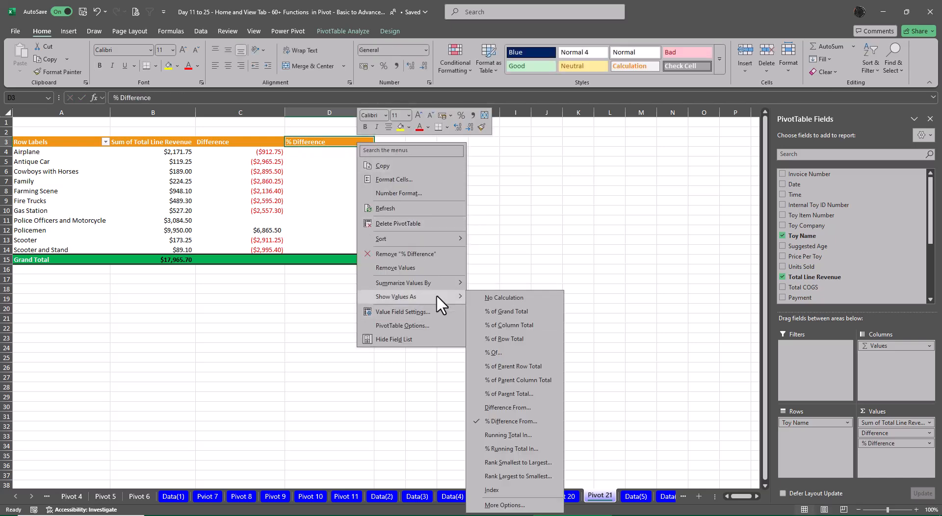
left_click(514, 434)
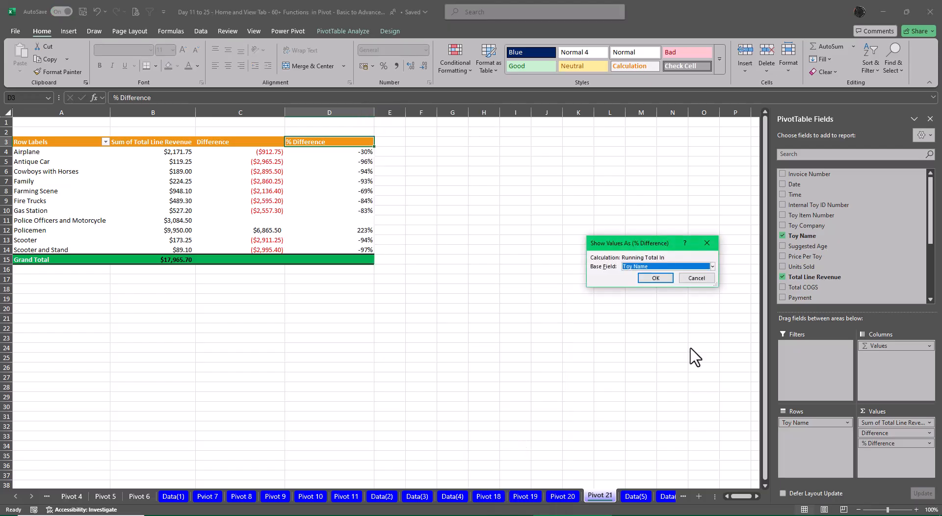
left_click(695, 279)
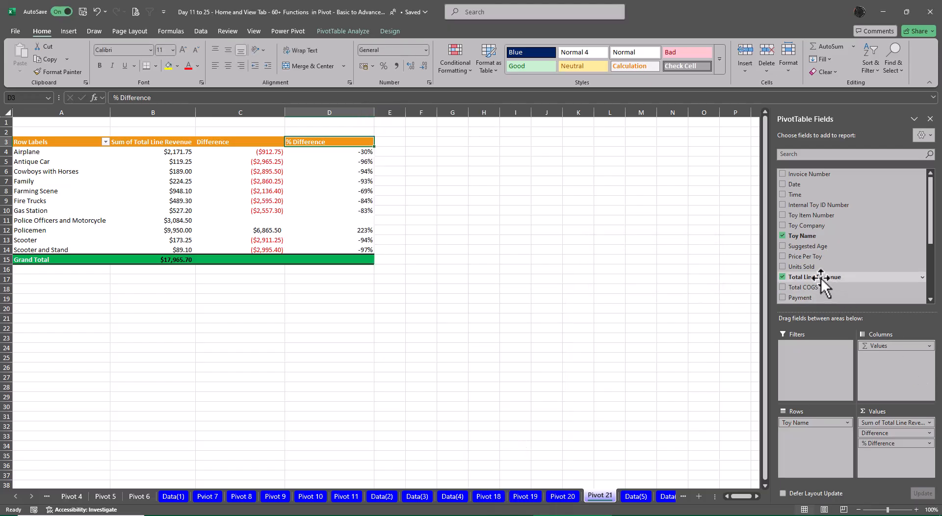
Step: Add Total Line Revenue to the values area once more, below % Difference
left_click_drag(820, 277, 889, 450)
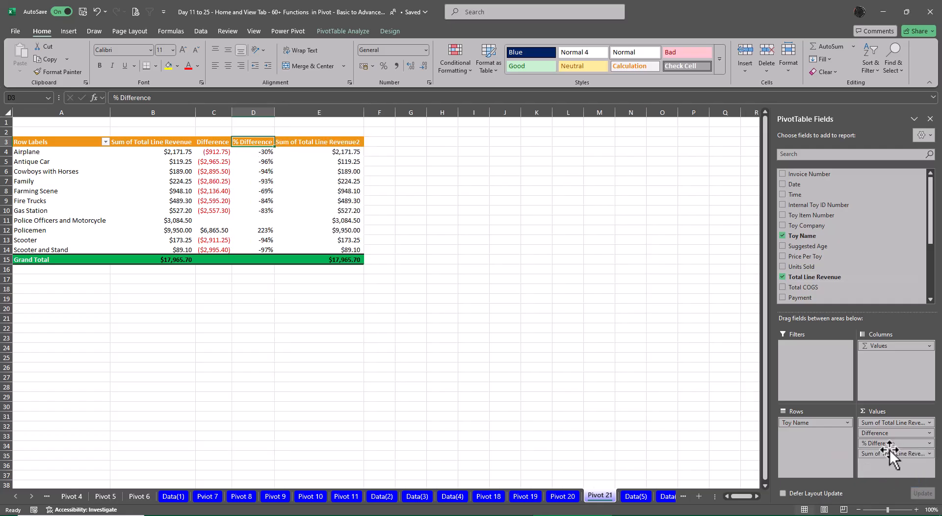
Step: Add Total Line Revenue to the values area again and show Sum of Total Line Revenue2 as Running Total In with base field Toy Name
left_click_drag(811, 278, 890, 459)
left_click(330, 151)
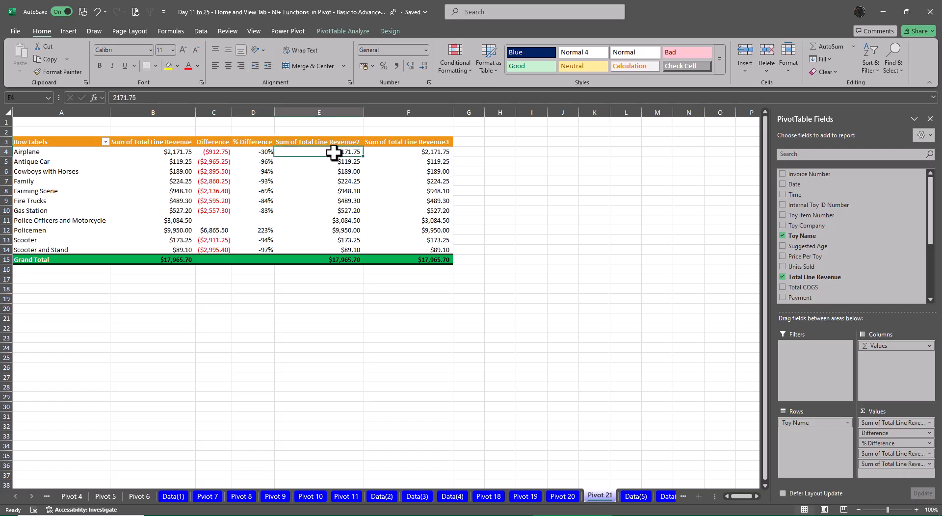
right_click(331, 152)
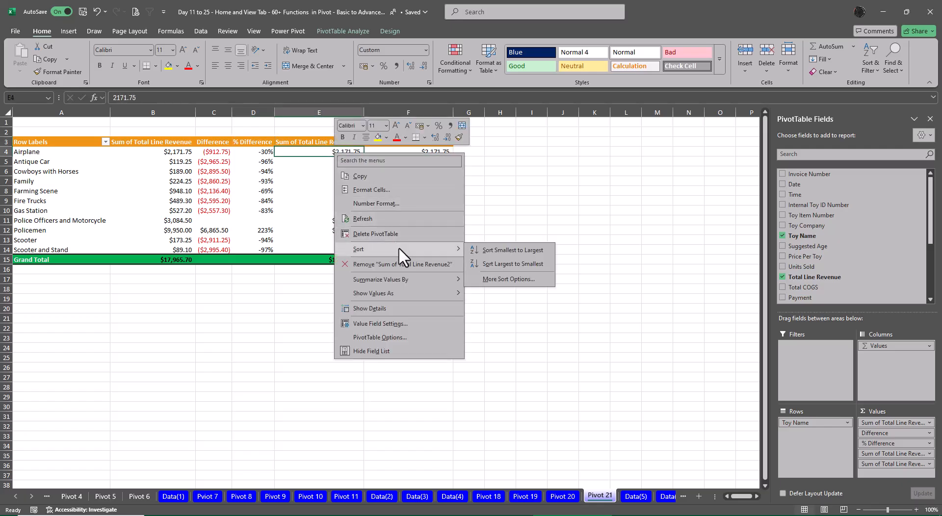
mouse_move(397, 290)
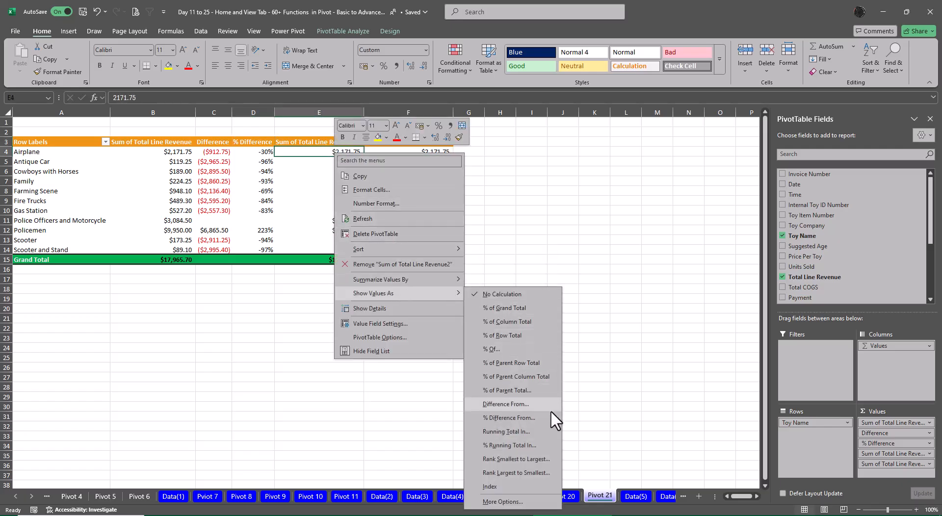
left_click(549, 429)
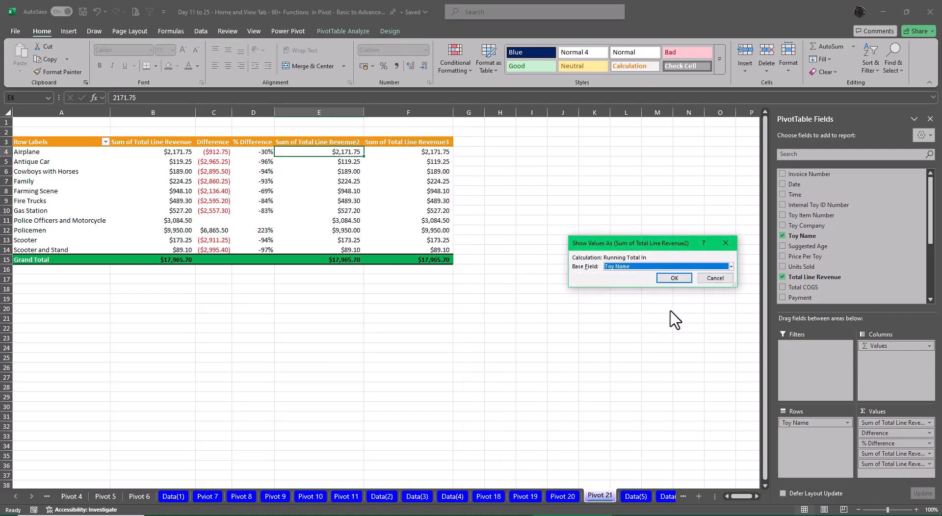
left_click(668, 277)
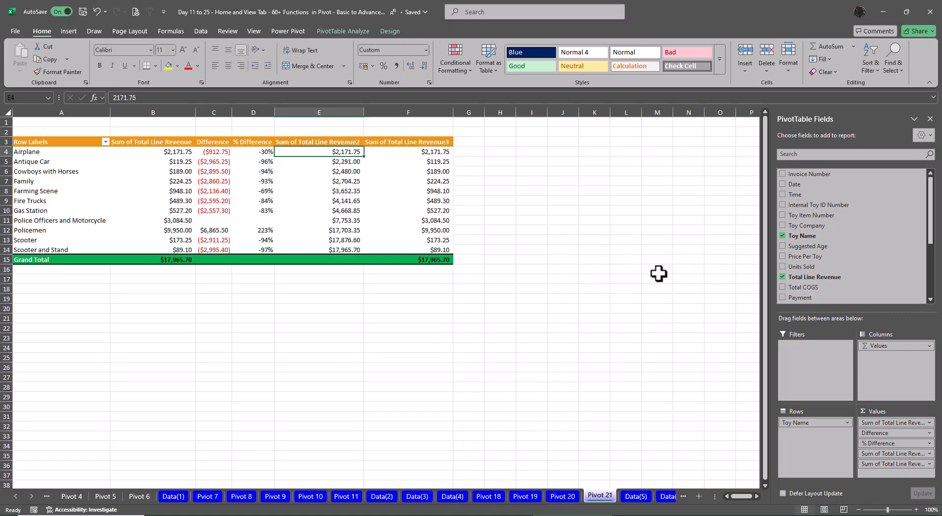
Step: Show the Sum of Total Line Revenue3 values as % Running Total In with base field Toy Name
right_click(401, 153)
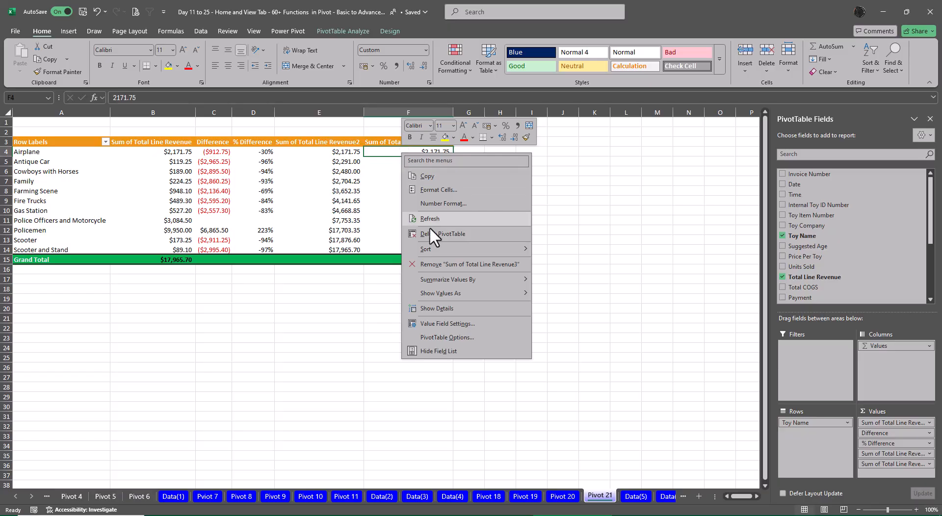
mouse_move(450, 293)
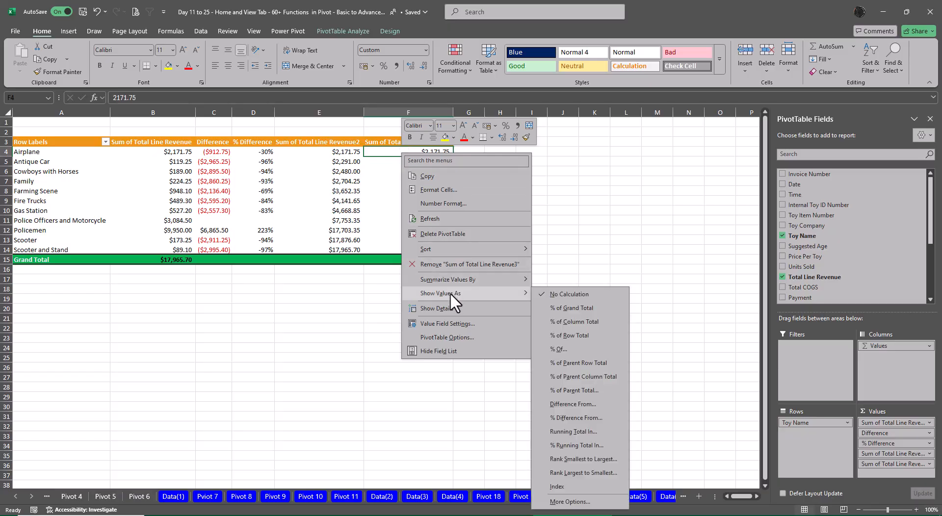
left_click(576, 444)
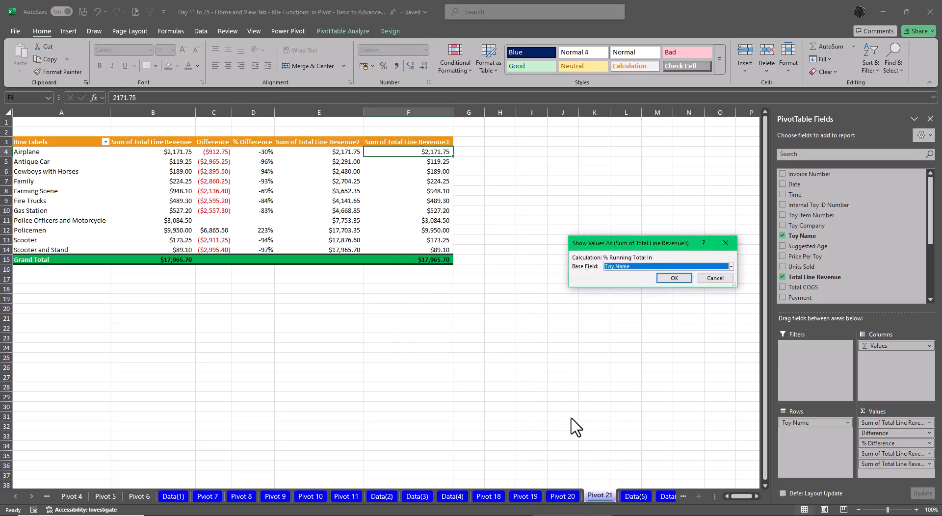
left_click(673, 278)
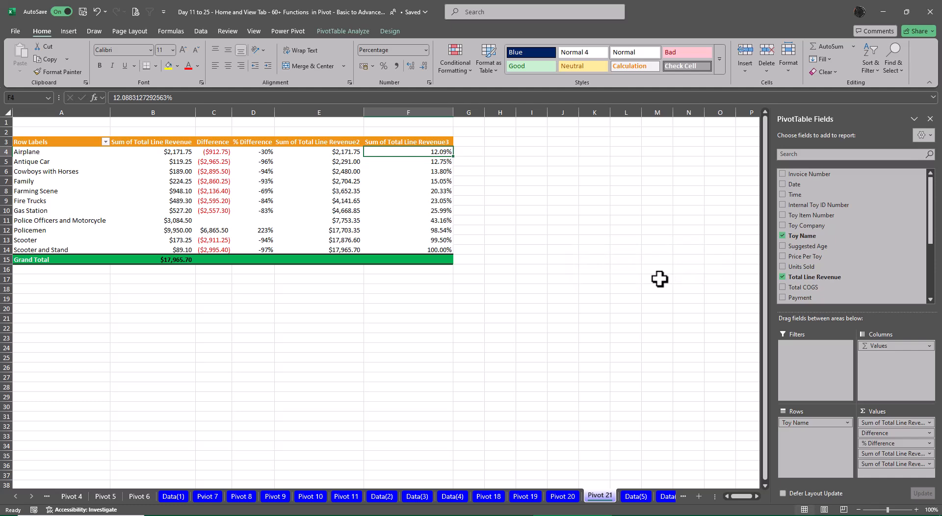
Step: Rename the running total column's header in E3 as Running Total
left_click(312, 145)
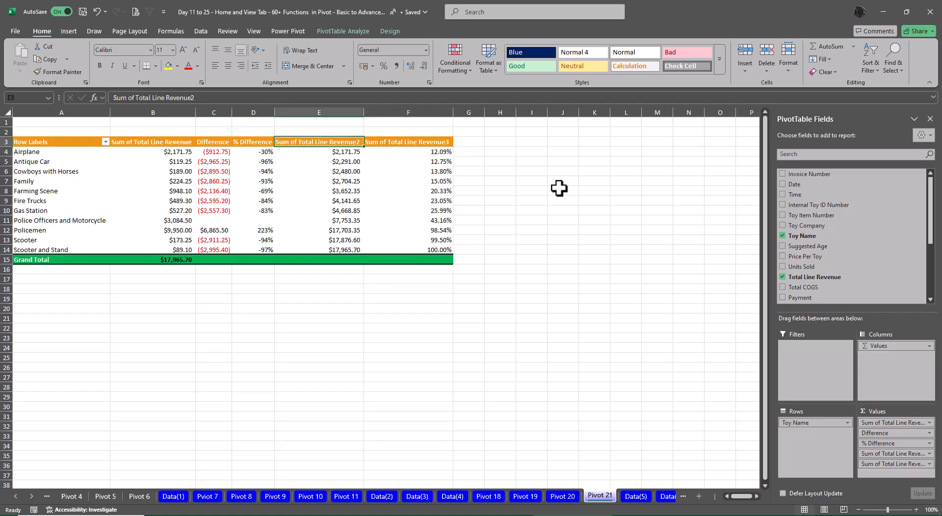
type("Running")
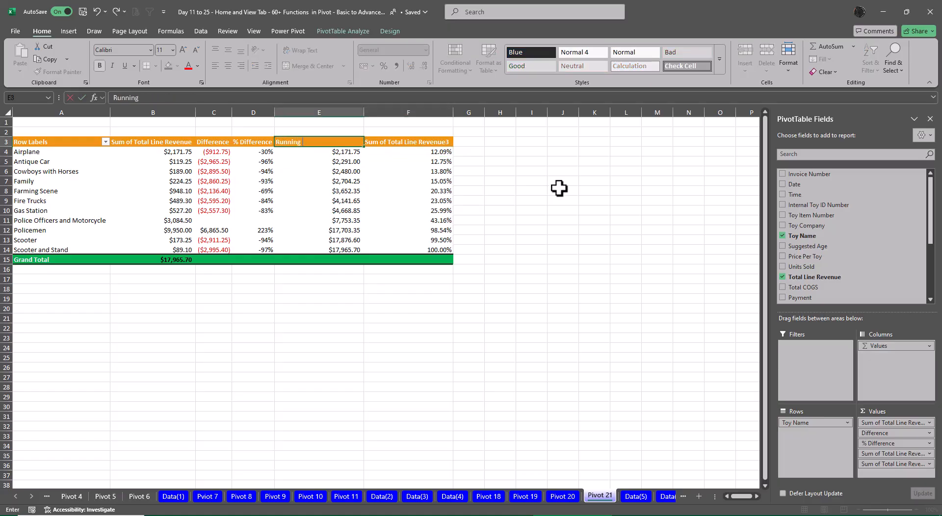
type(" Total")
key("Return")
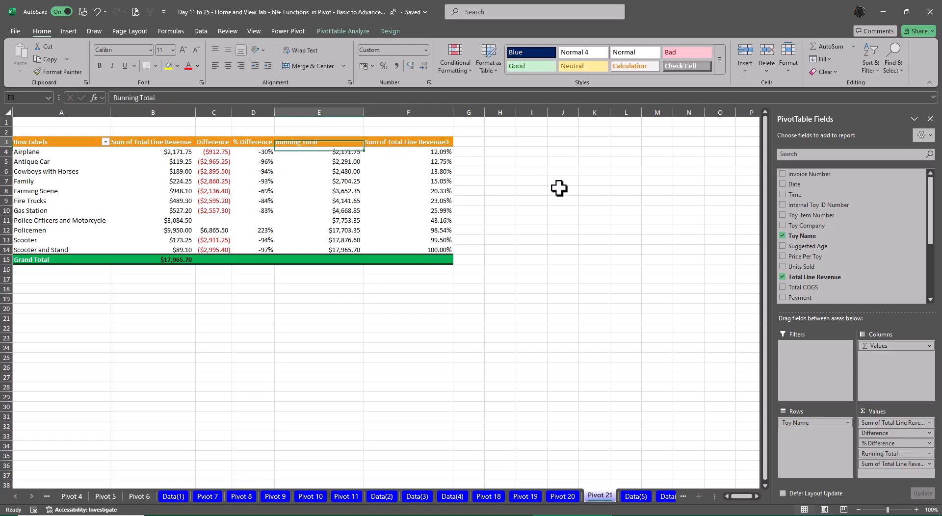
Step: Change the PivotTable's report layout so the row header shows the field name Toy Name instead of Row Labels
left_click(59, 145)
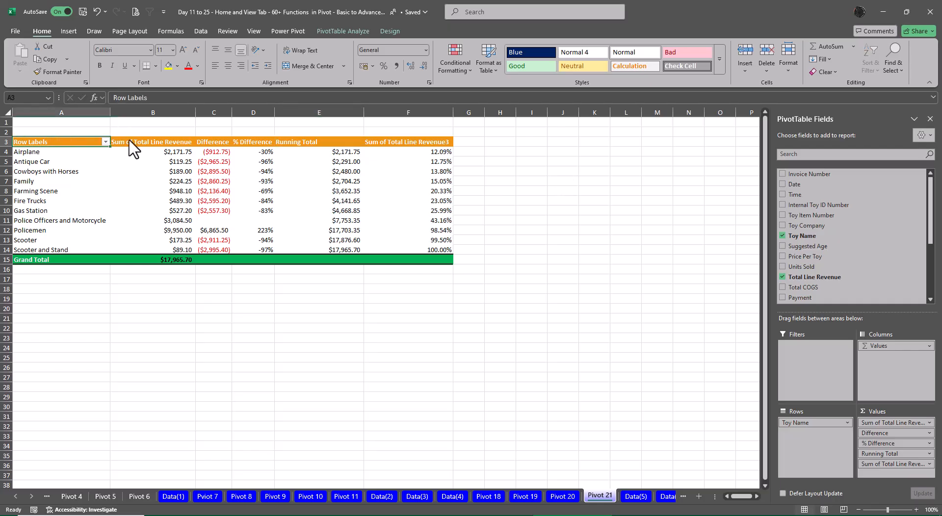
left_click(385, 31)
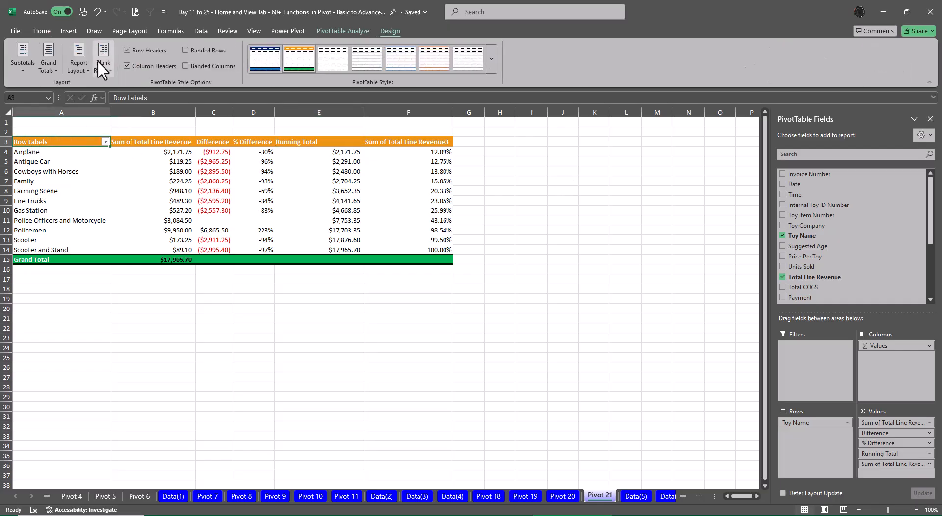
left_click(84, 59)
left_click(100, 130)
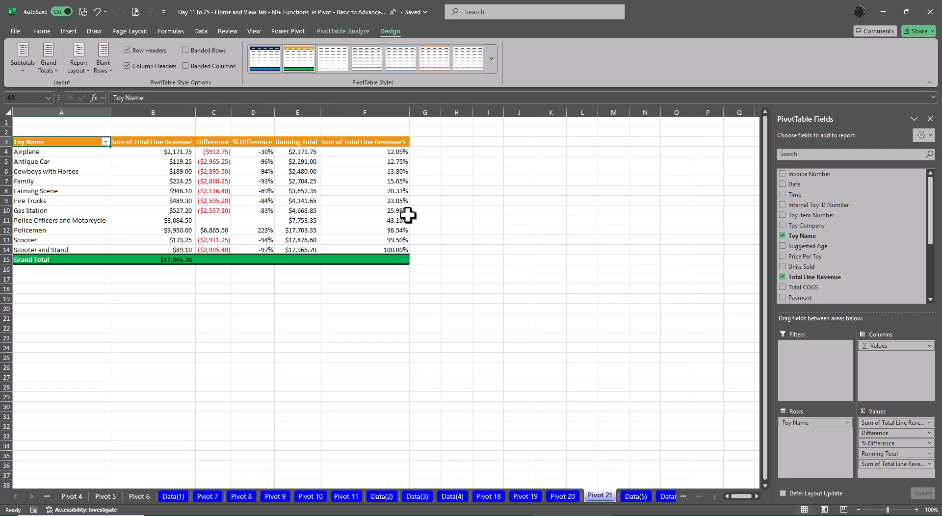
Step: Rename the header in F3 as % Running Total and autofit the column's width
left_click(352, 141)
type("Ru")
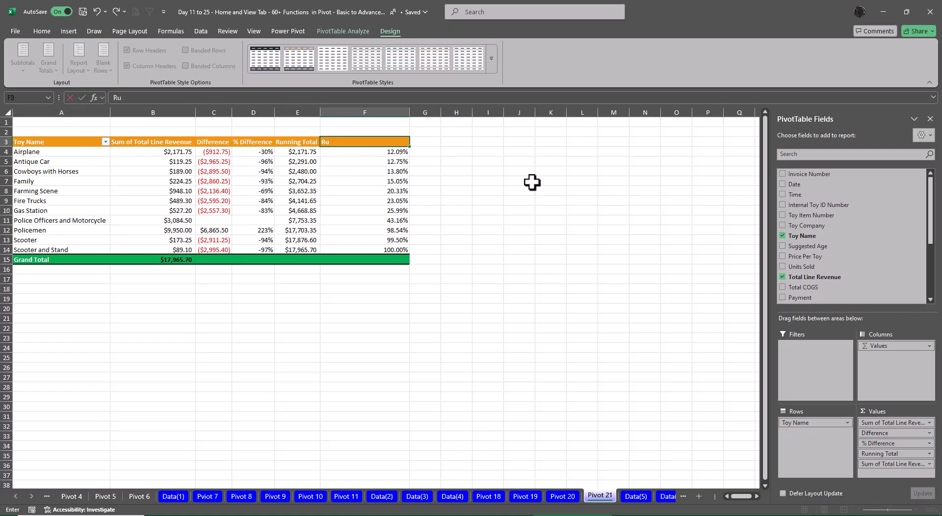
key("BackSpace")
type("% Running Total")
key("Return")
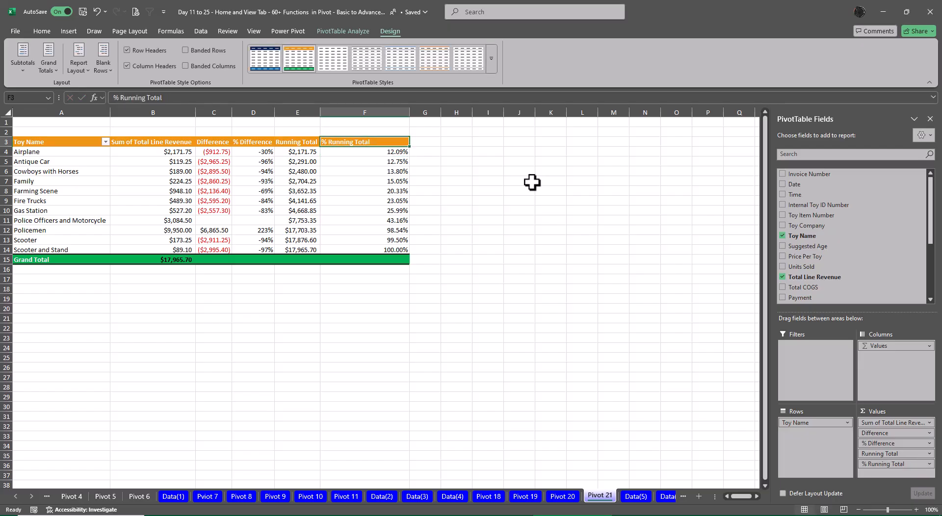
key("alt+o")
key("alt+c")
key("alt+a")
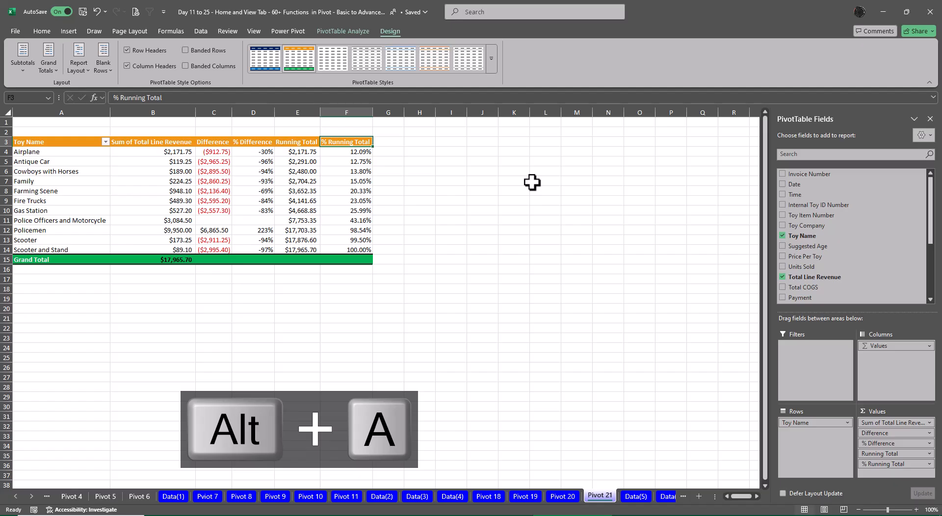
Step: Rename the Sum of Total Line Revenue header in B3 as Tot Ln Revenue and autofit the column's width
key("Left")
key("Left")
key("Left")
key("Left")
key("Left")
key("Right")
key("Right")
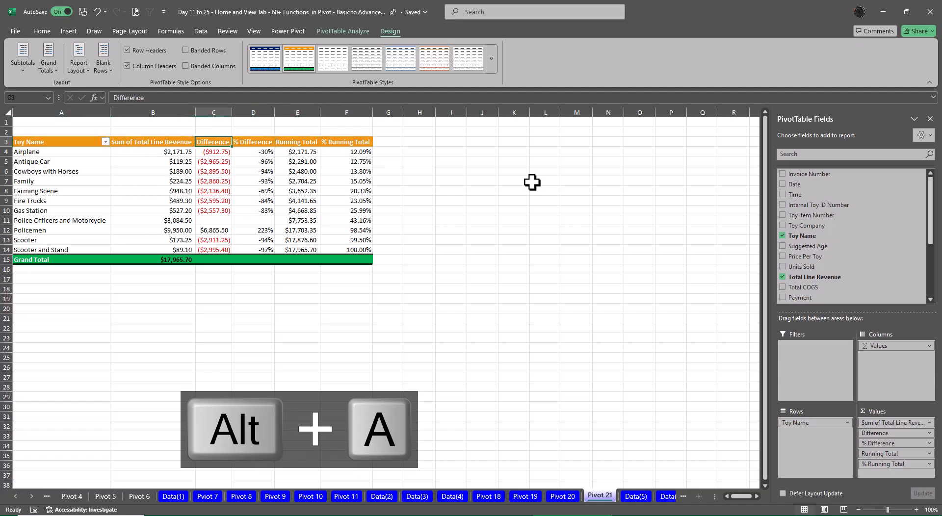
key("Right")
key("Left")
key("Left")
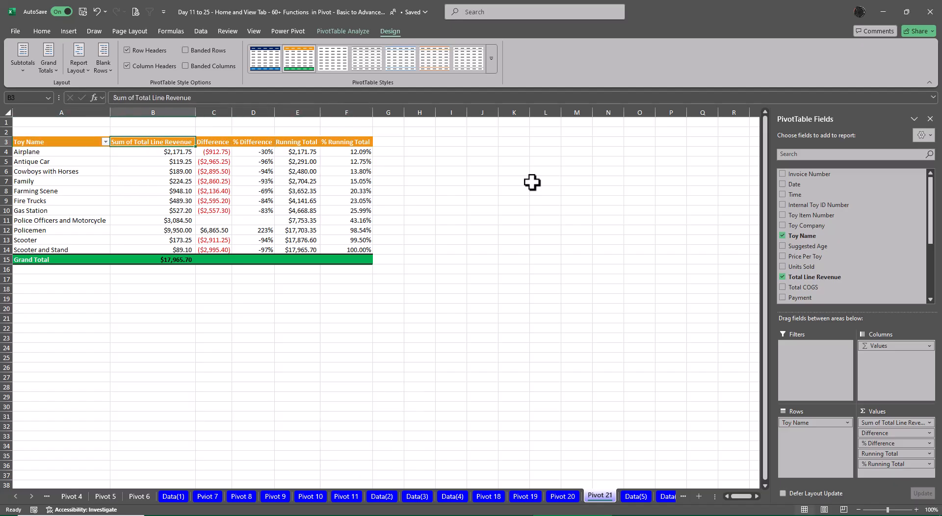
type("To")
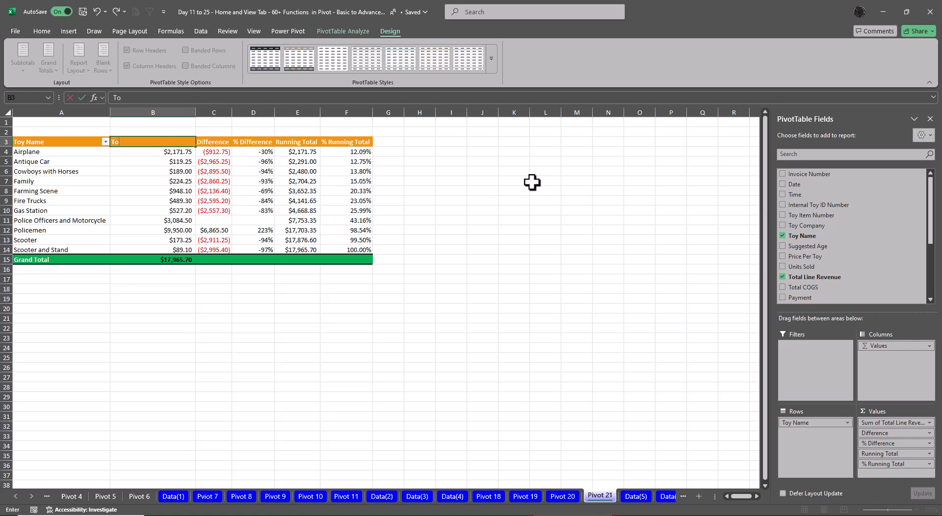
type("t Ln Revenue")
key("ctrl+Return")
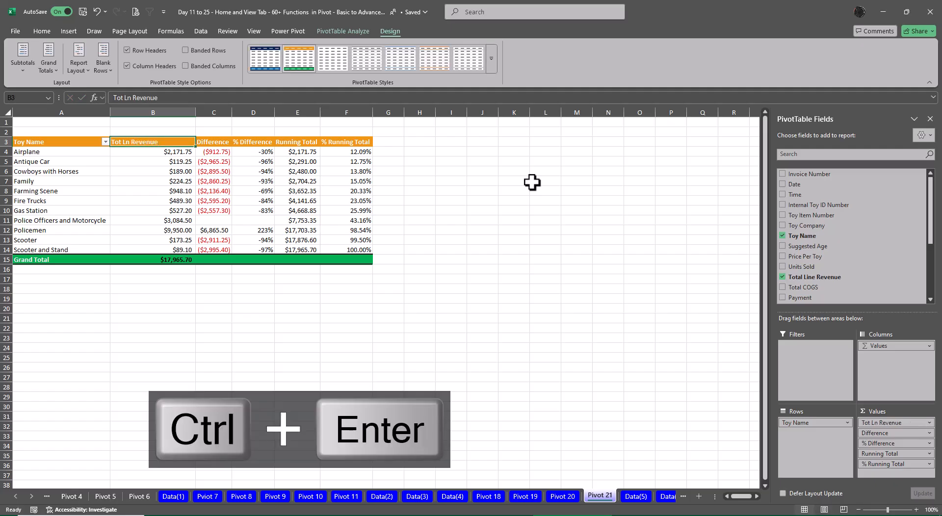
key("alt+a")
key("Right")
key("Right")
key("Right")
key("Right")
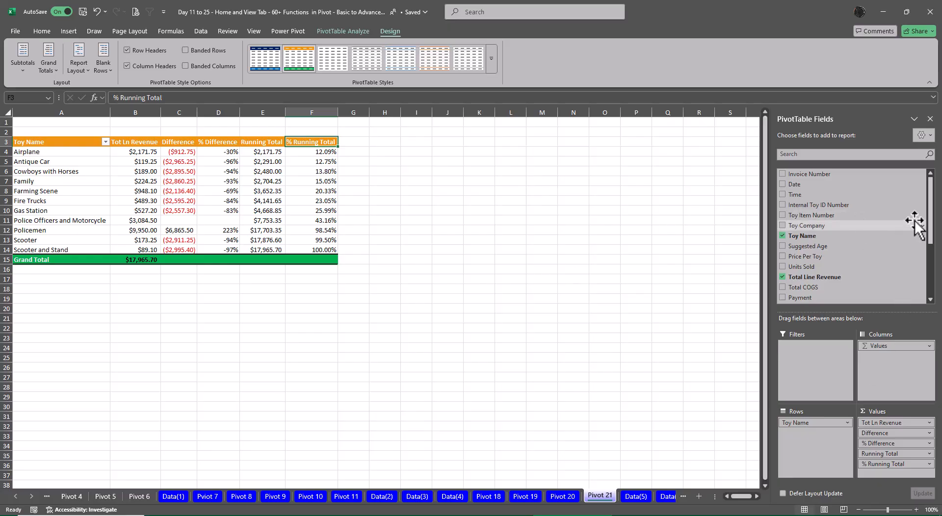
Step: Add Total Line Revenue to the values area twice more and show the first copy as Rank Smallest to Largest by Toy Name
left_click_drag(831, 283, 933, 452)
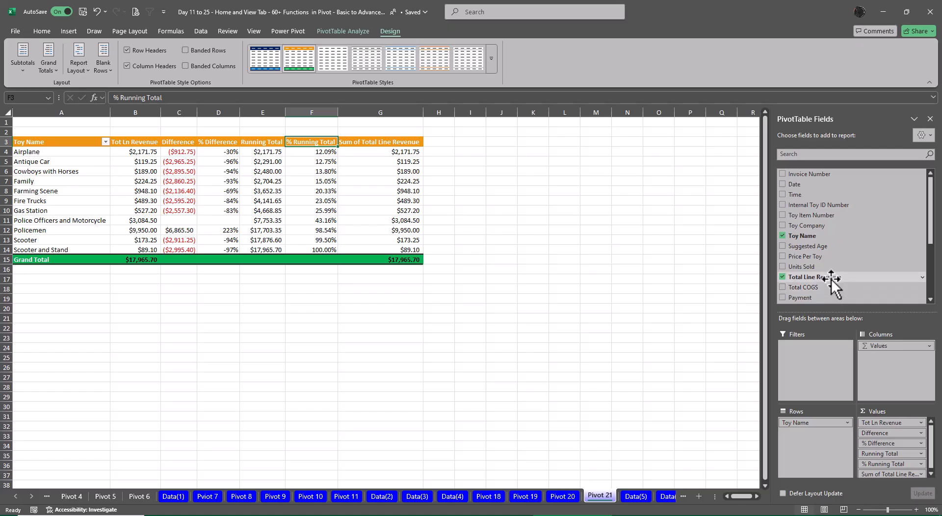
left_click_drag(830, 279, 893, 475)
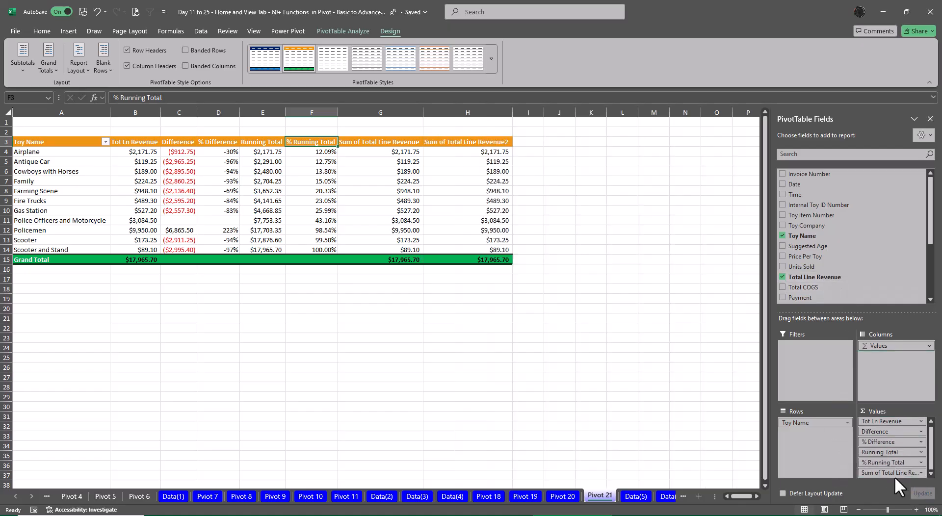
right_click(385, 150)
mouse_move(478, 293)
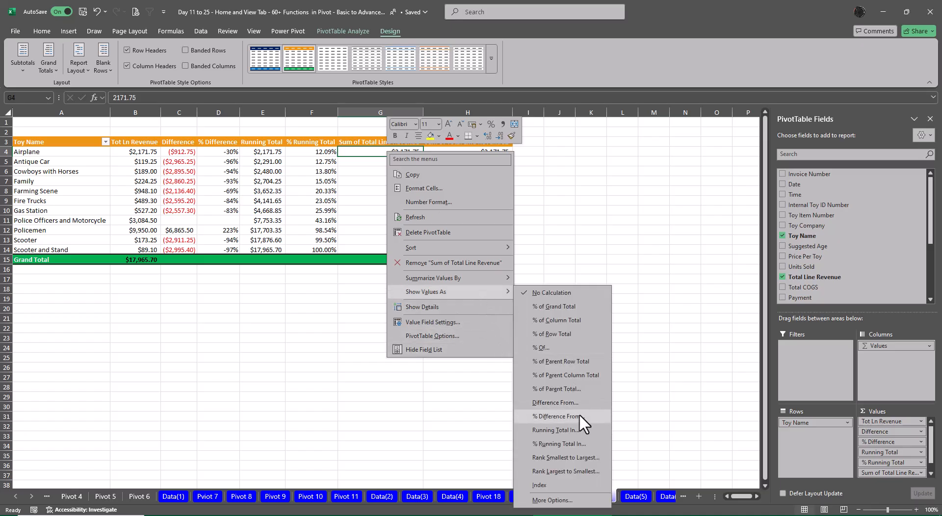
left_click(581, 459)
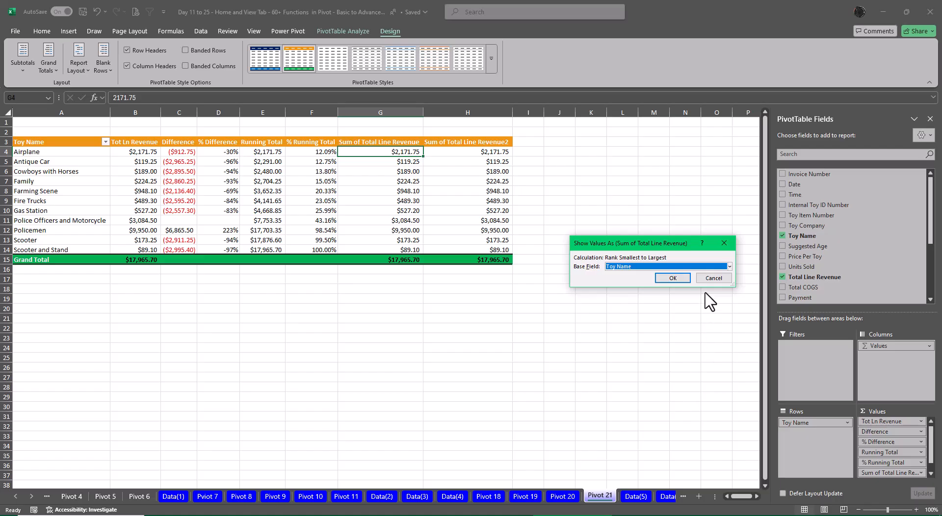
left_click(673, 279)
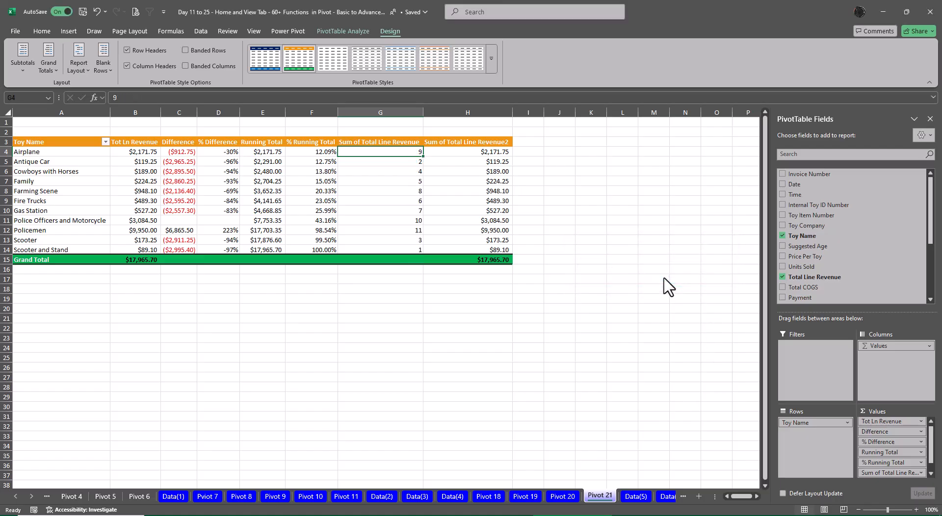
Step: Show the Sum of Total Line Revenue2 values as Rank Largest to Smallest with base field Toy Name
right_click(442, 150)
mouse_move(510, 289)
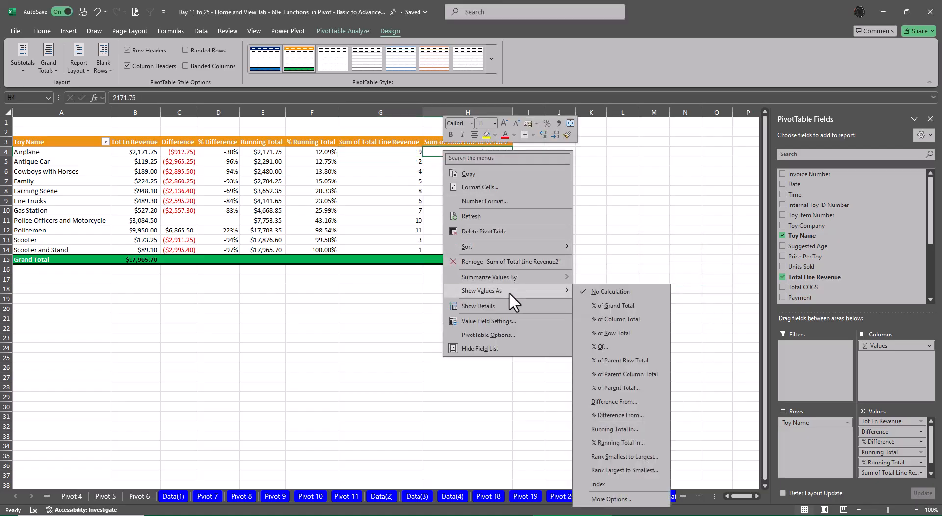
left_click(629, 470)
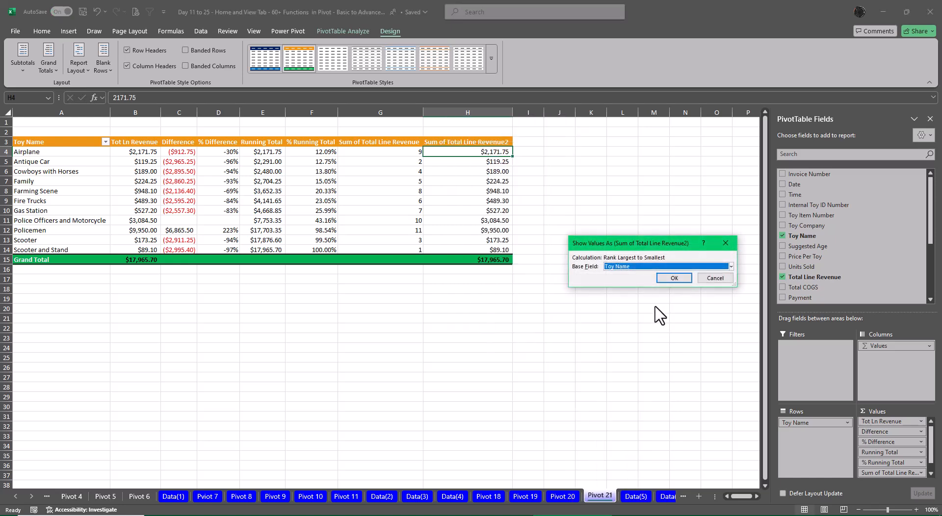
left_click(670, 277)
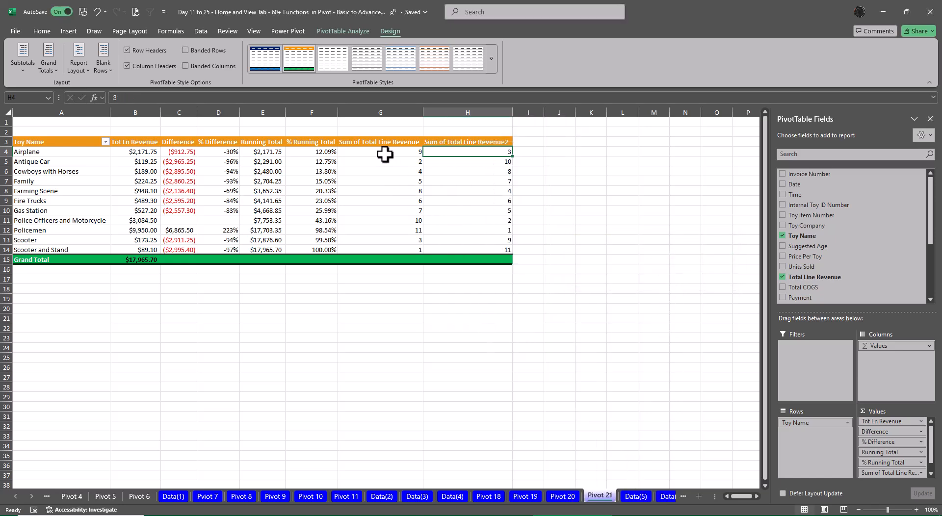
Step: Rename the smallest-to-largest rank header in G3 as Ranl S to L and autofit the column's width
left_click(414, 143)
type("Ra")
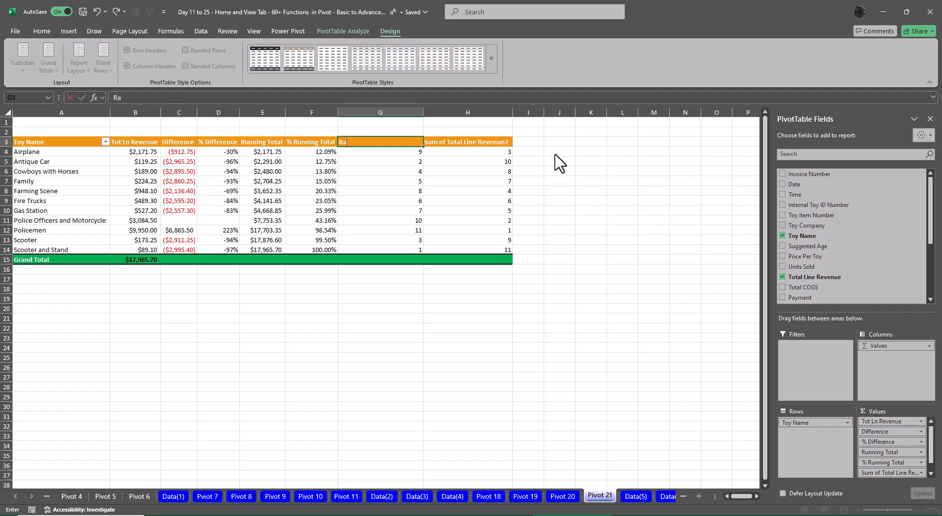
type("nl S to L")
key("Return")
key("Up")
key("alt+a")
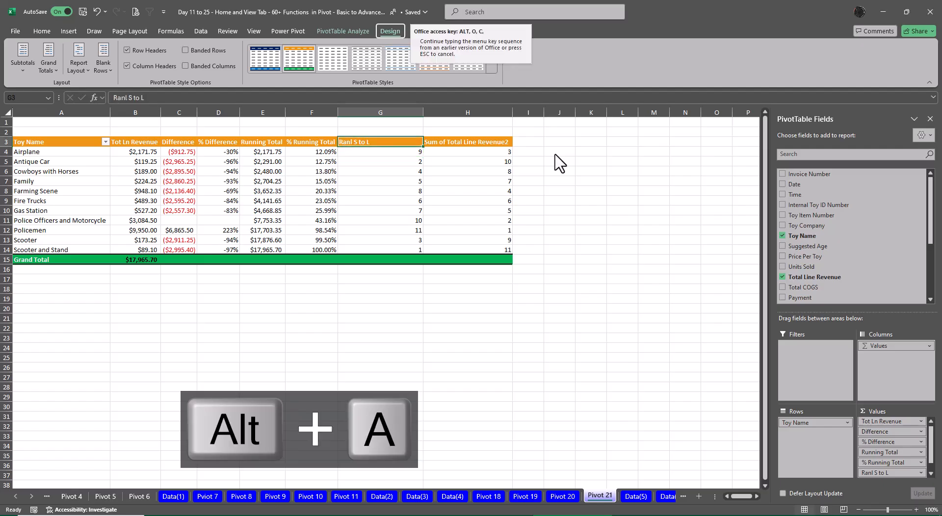
key("r")
key("a")
Step: Try to paste a copy of the G3 header into H3
key("ctrl+c")
key("Right")
key("ctrl+v")
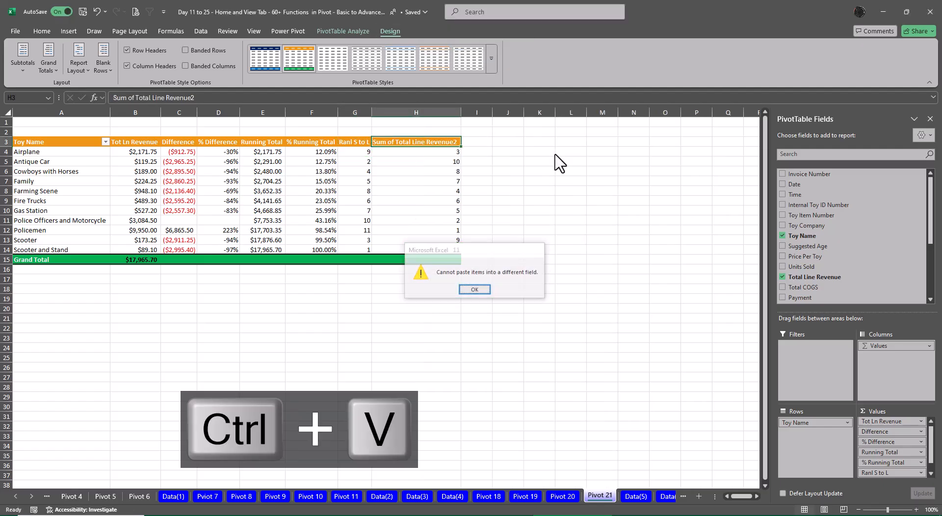
key("Return")
Step: Rename the H3 header as Rank L to S and autofit the column to it
type("Ran")
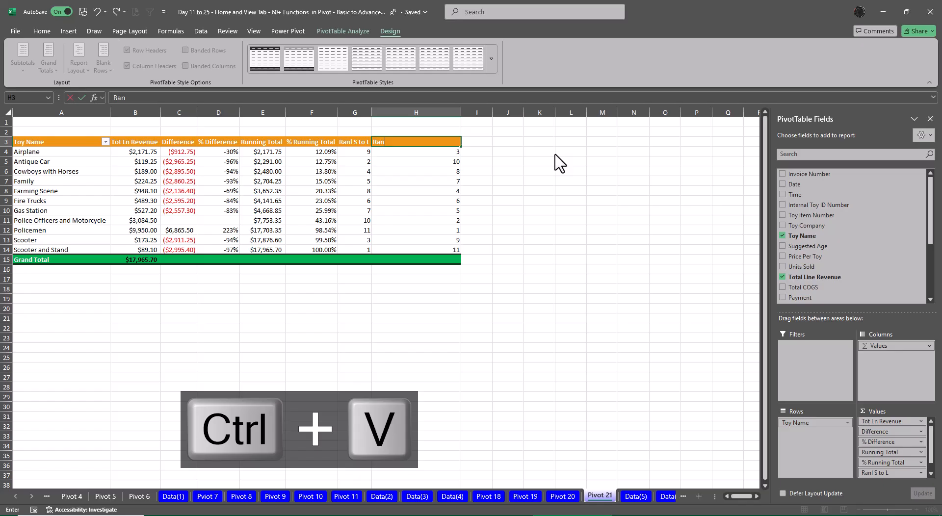
type("k L")
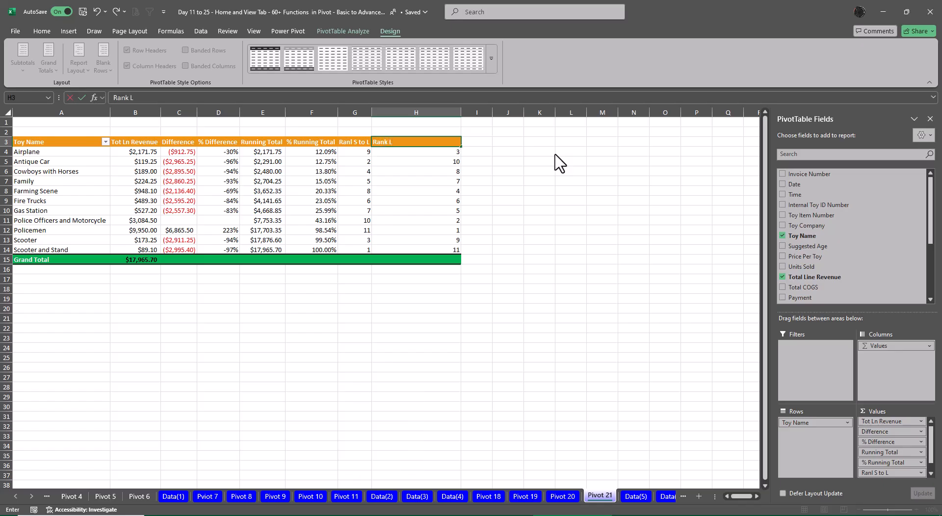
type(" to S")
key("Return")
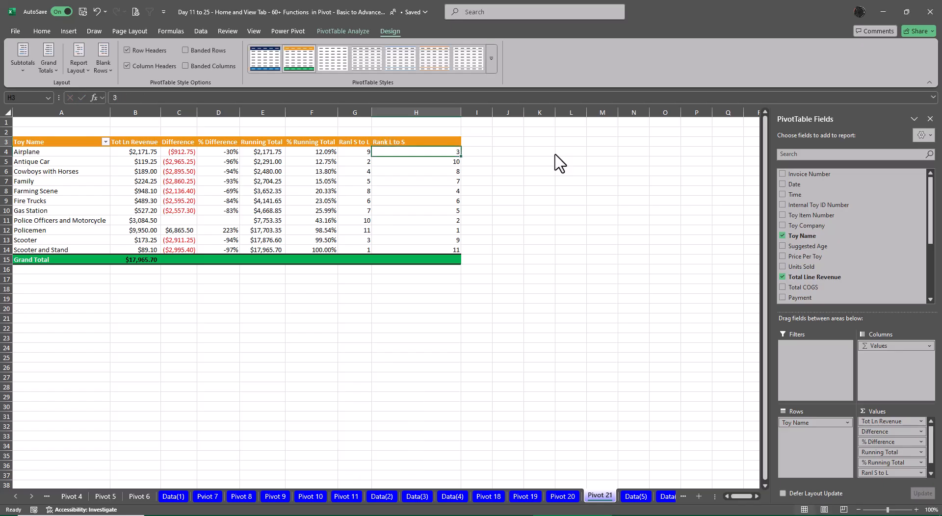
key("alt+o")
key("alt+c")
key("alt+a")
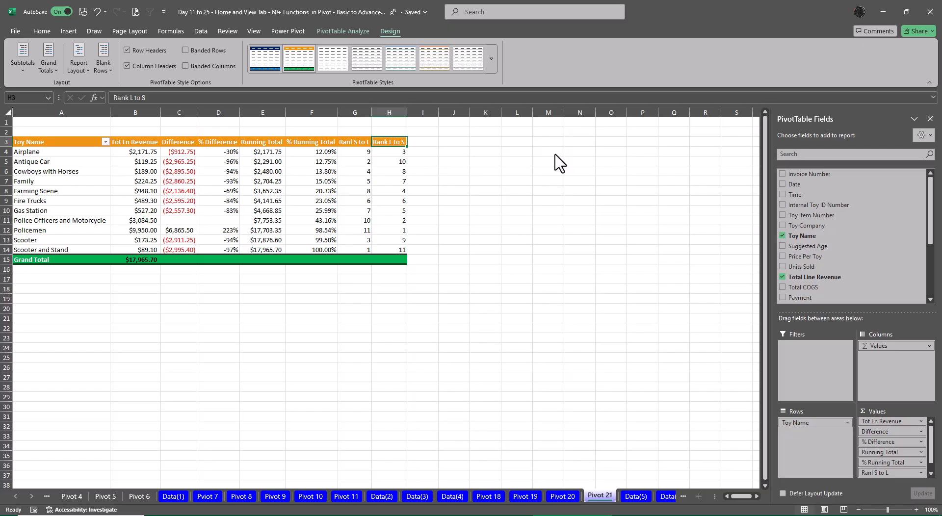
Step: Sort the PivotTable from smallest to largest based on the Ranl S to L field
right_click(358, 150)
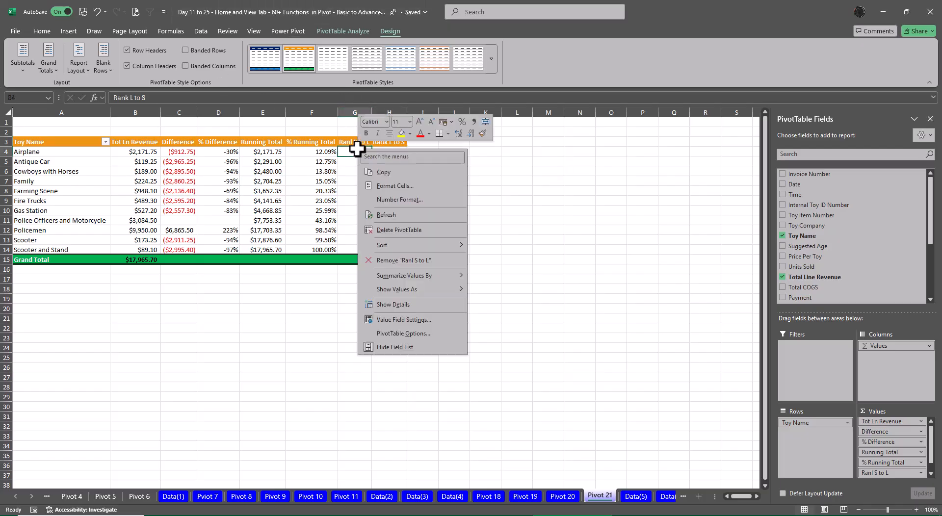
mouse_move(431, 246)
left_click(505, 244)
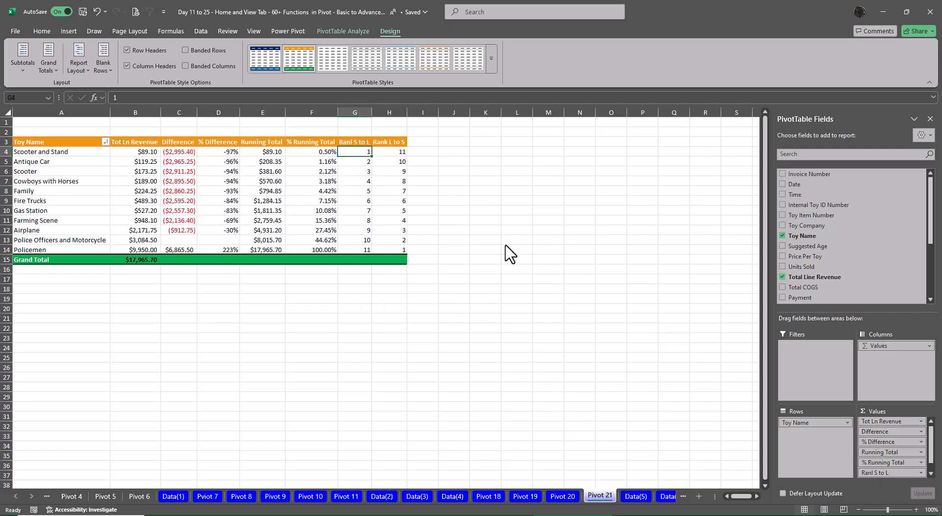
Step: Sort the PivotTable from largest to smallest based on the Rank L to S field
right_click(392, 152)
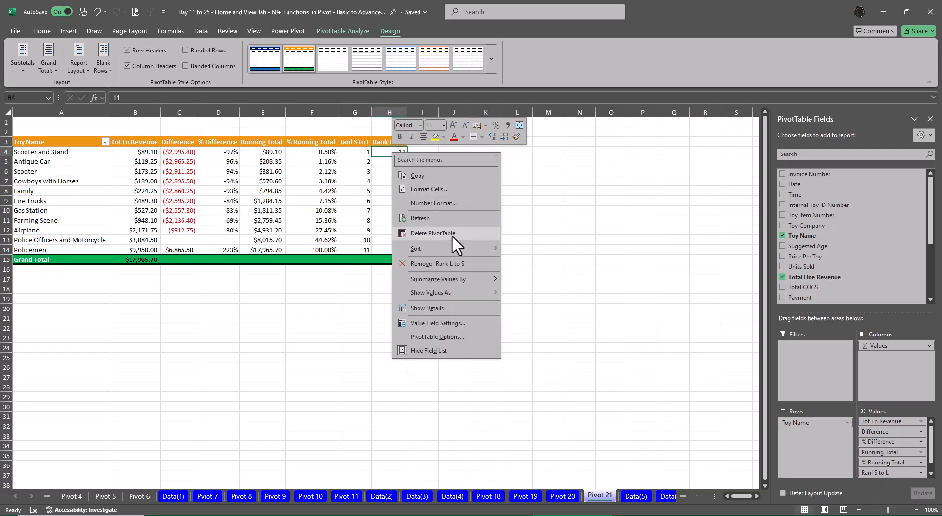
mouse_move(449, 247)
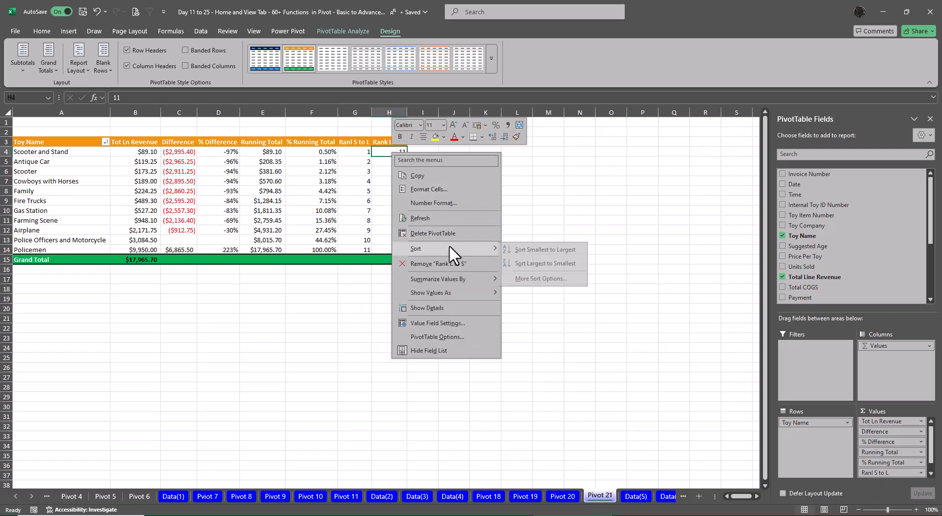
left_click(539, 263)
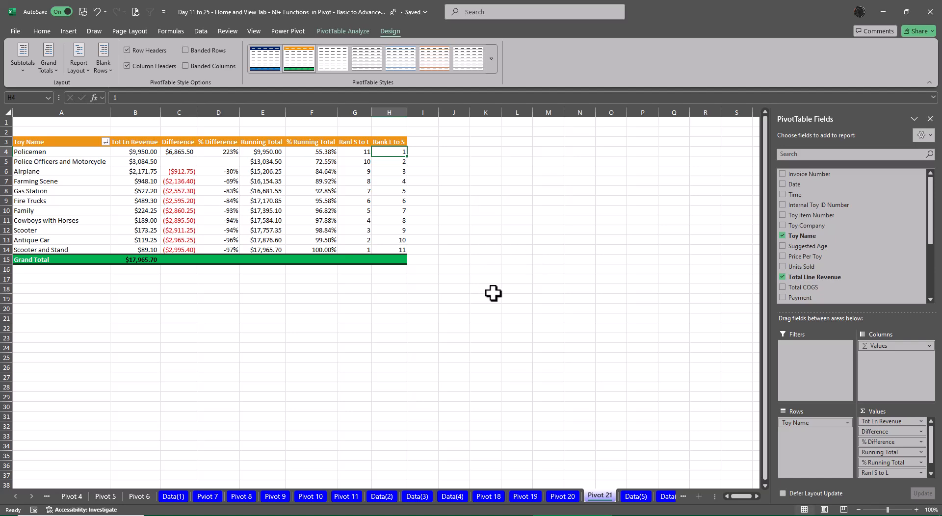
right_click(390, 153)
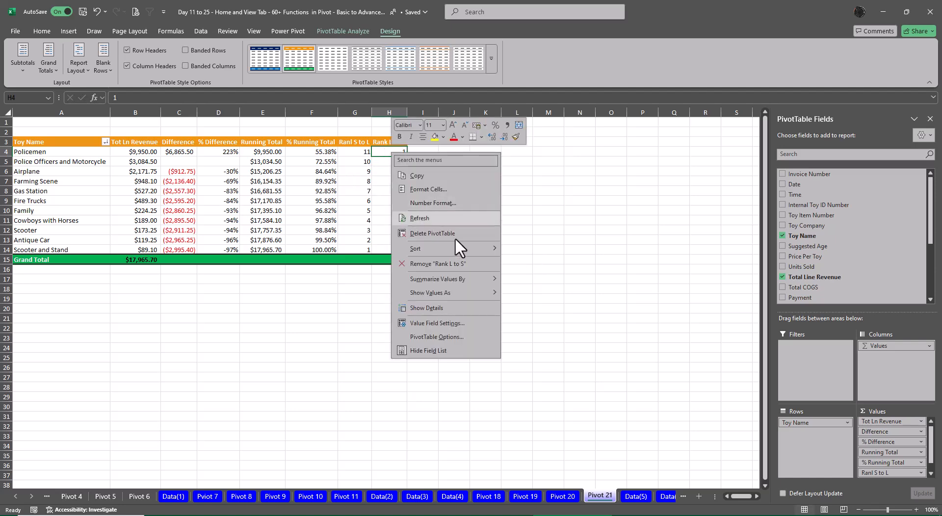
mouse_move(475, 292)
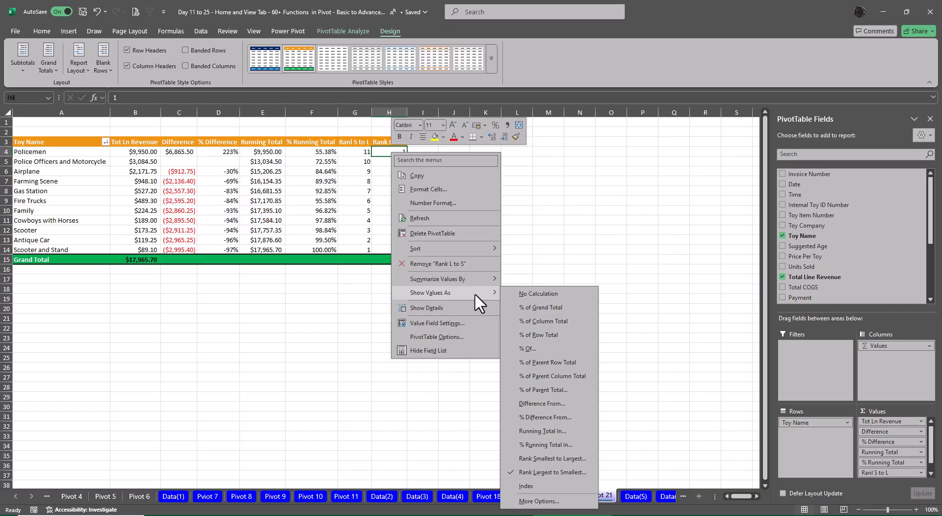
key("Escape")
key("Escape")
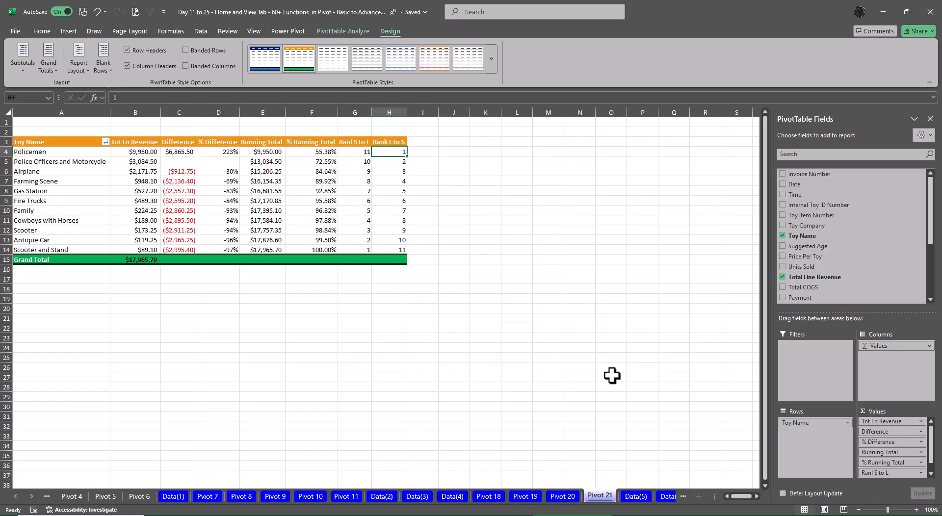
left_click(623, 349)
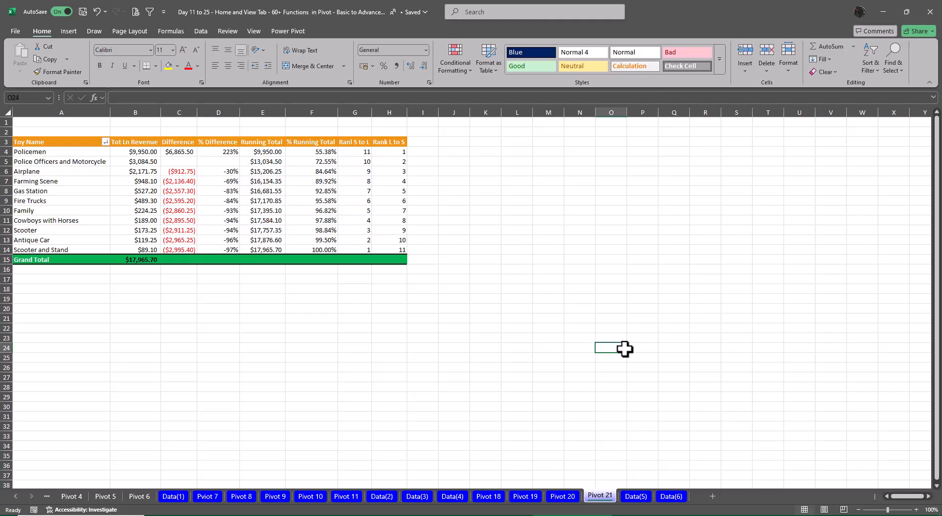
Step: Insert a PivotTable from the Data(5) table on a new worksheet and name the sheet Pivot 22
left_click(636, 496)
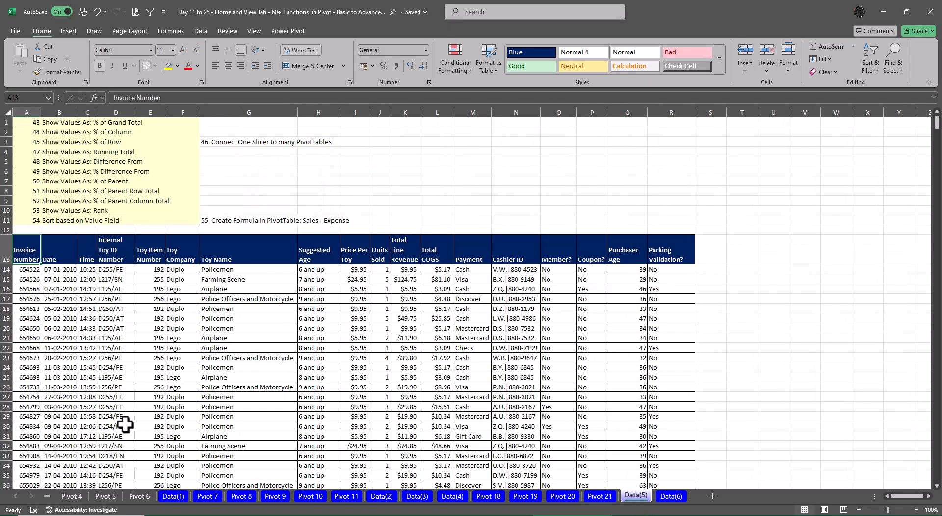
key("alt+n")
key("v")
key("t")
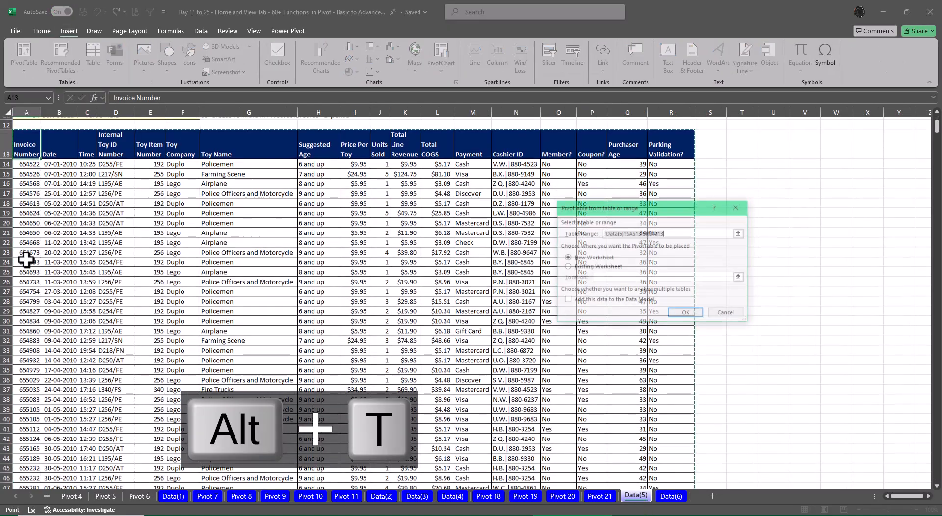
left_click(686, 315)
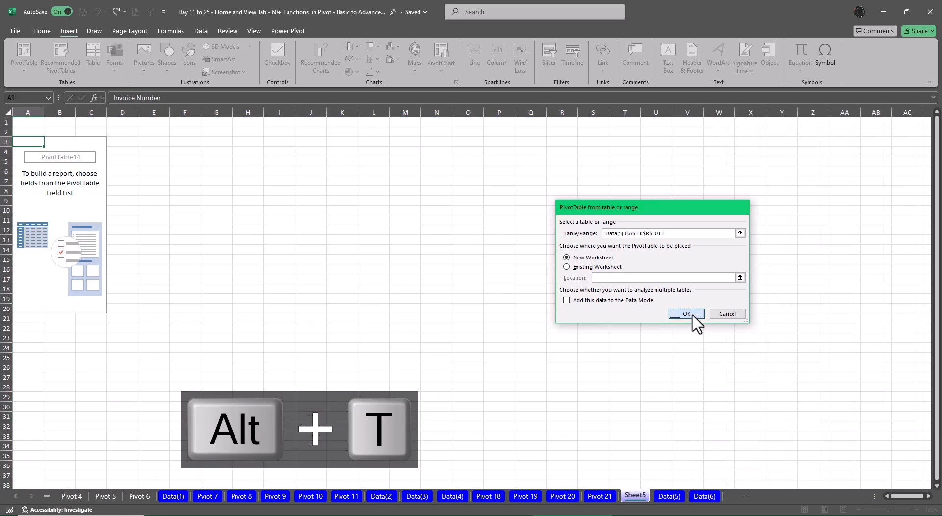
double_click(637, 495)
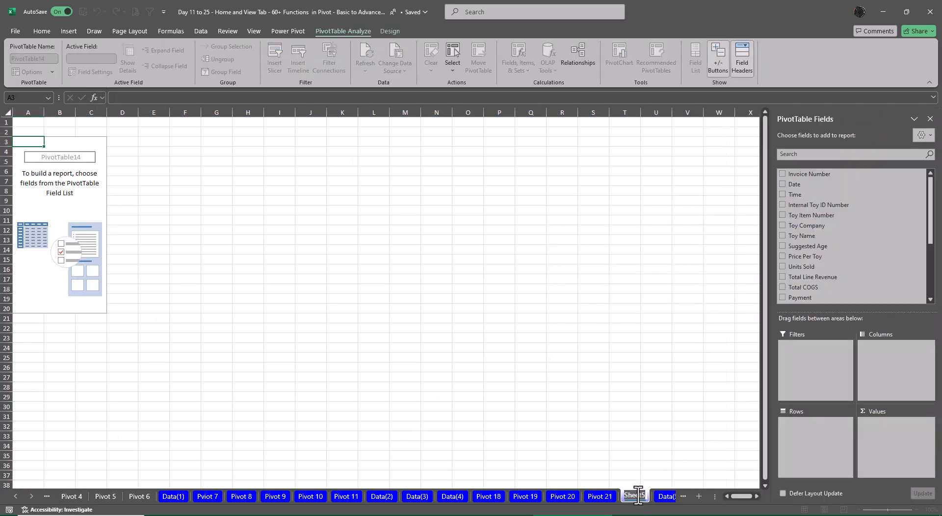
type("Pivot 22")
key("Return")
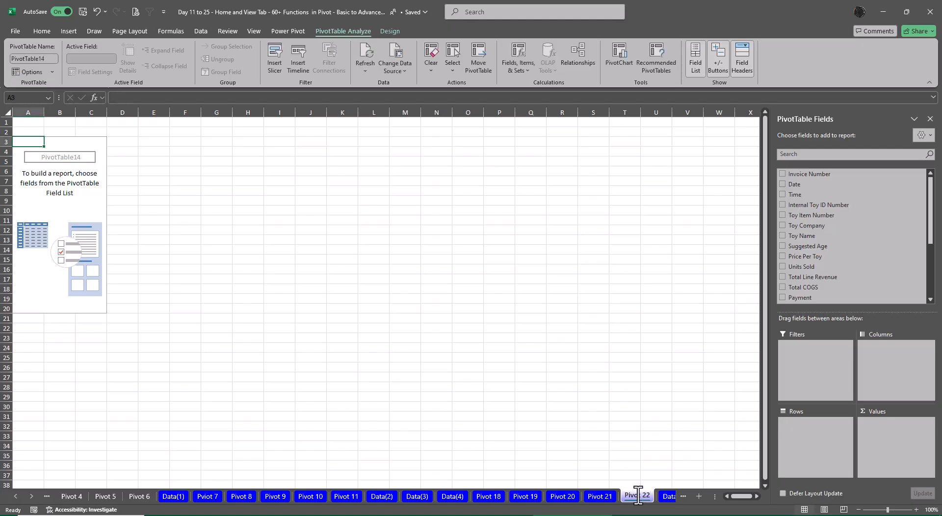
Step: Add Toy Company and Toy Name to the rows and Total Line Revenue four times to the values area
left_click(781, 225)
left_click(782, 236)
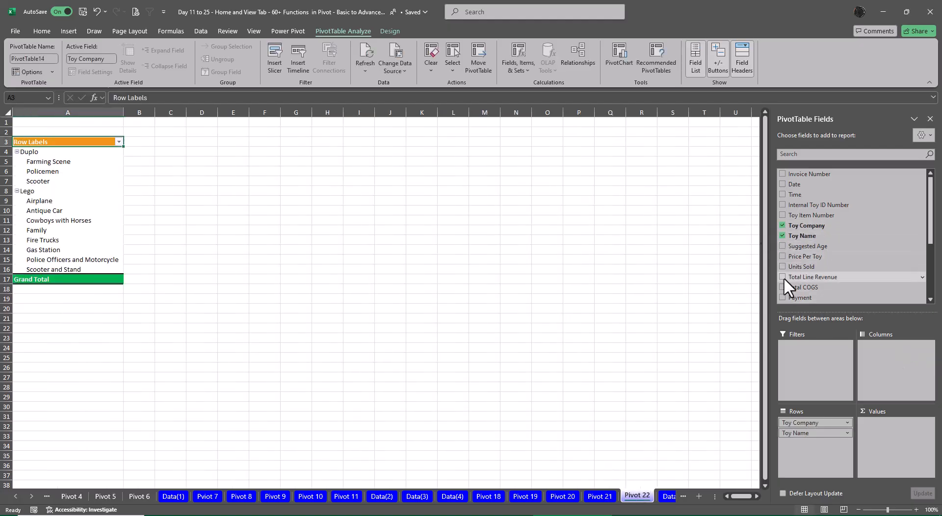
left_click(782, 277)
left_click_drag(799, 277, 900, 429)
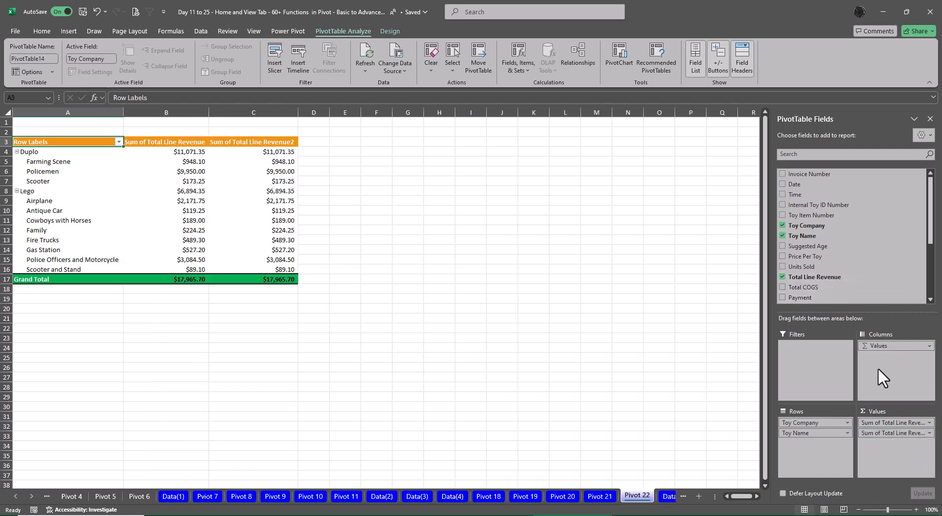
left_click_drag(814, 277, 882, 443)
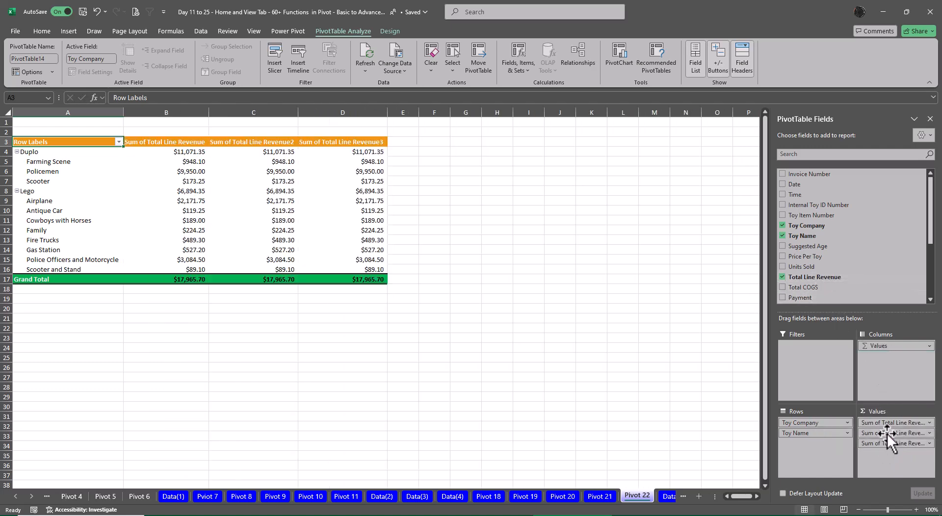
left_click_drag(801, 275, 905, 456)
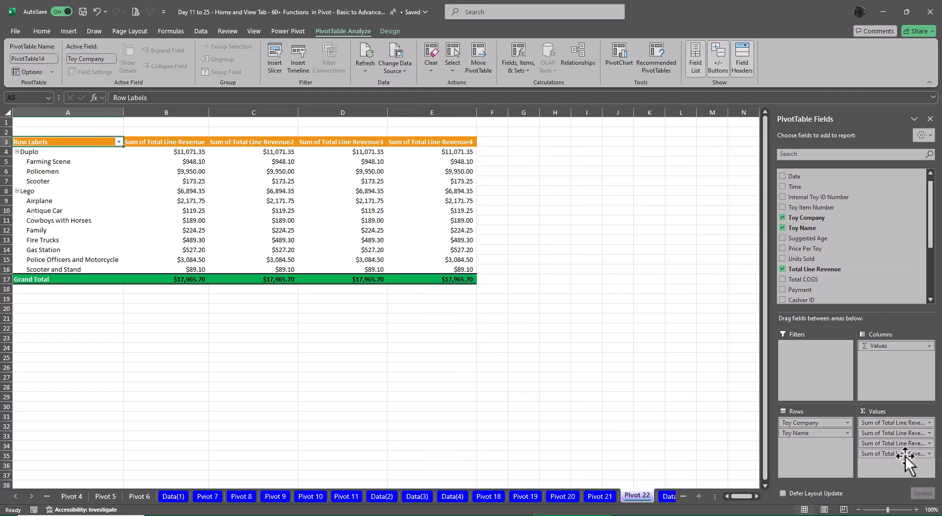
Step: Rename the first revenue value header in B3 as Tot Ln Rev
left_click(190, 142)
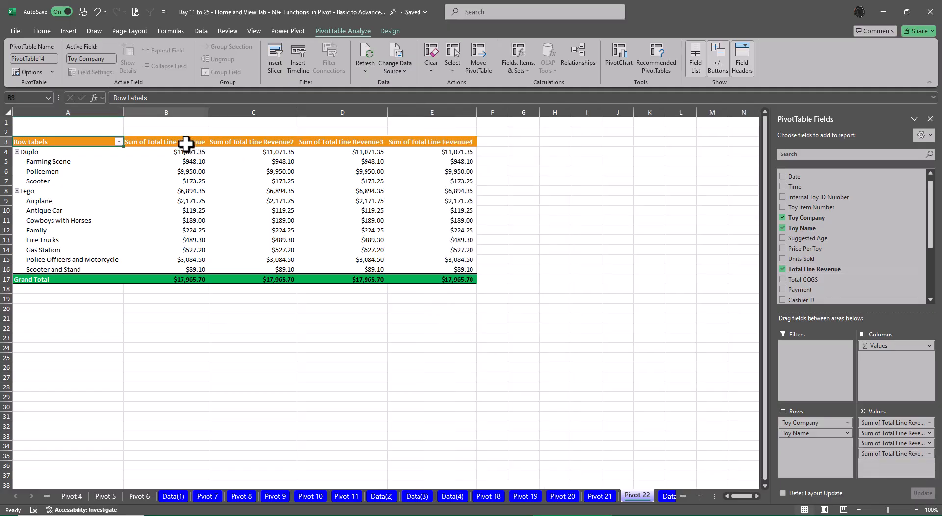
type("T")
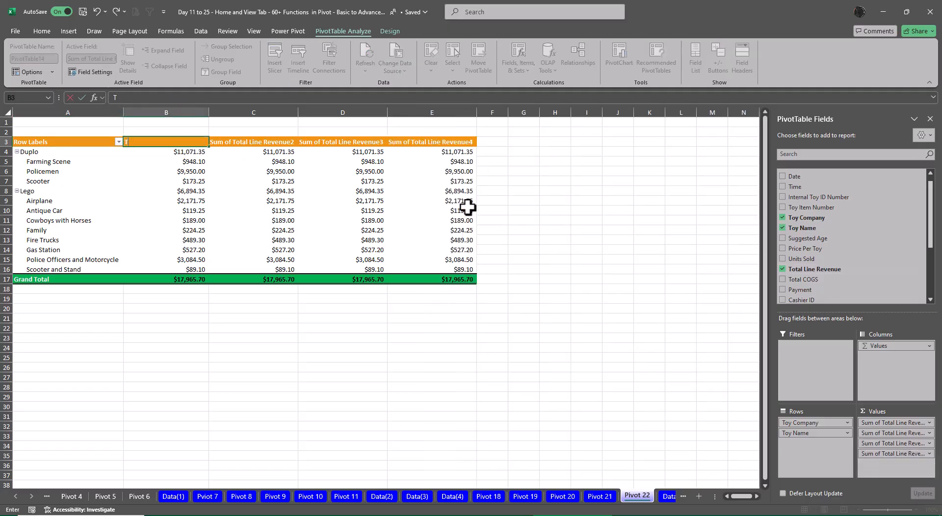
type("ot Ln REv")
key("BackSpace")
key("BackSpace")
key("BackSpace")
type("ev")
key("Return")
Step: Autofit column B so that its width fits all the revenue values
key("alt+a")
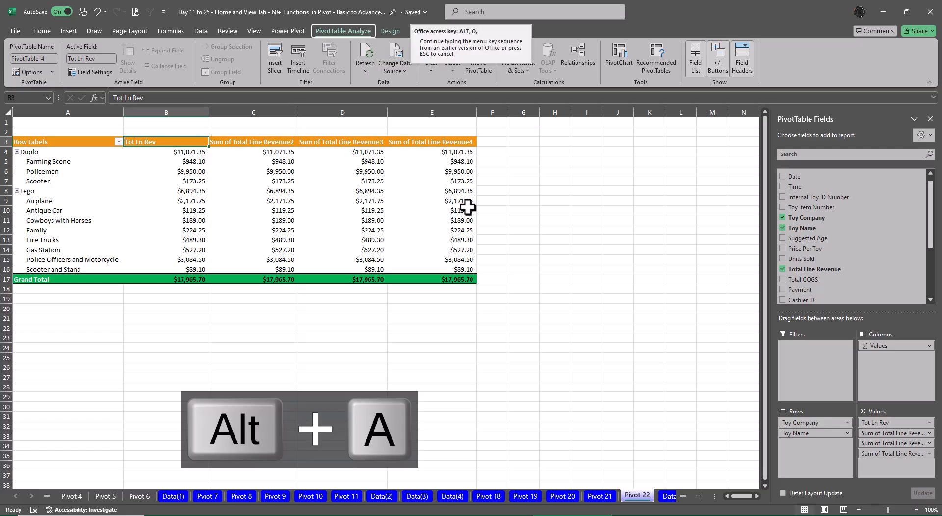
key("Down")
key("shift+Down")
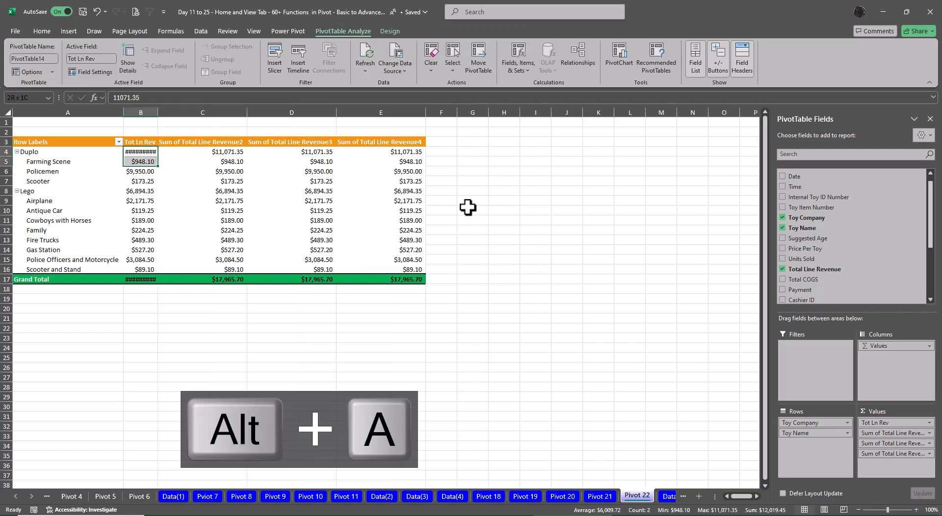
key("ctrl+shift+Down")
key("alt+o")
key("alt+c")
key("alt+a")
key("Up")
key("Right")
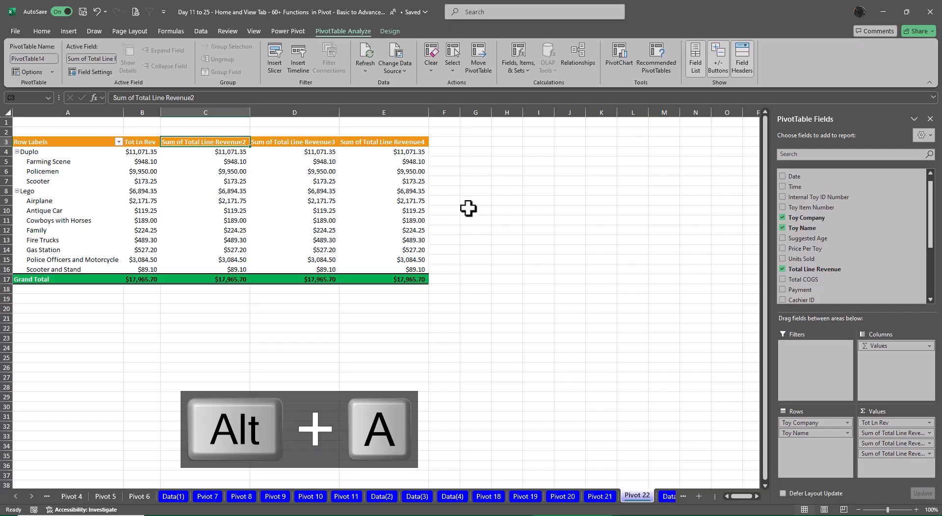
Step: Show the Sum of Total Line Revenue2 values as % of Parent Total with base field Toy Company
right_click(215, 152)
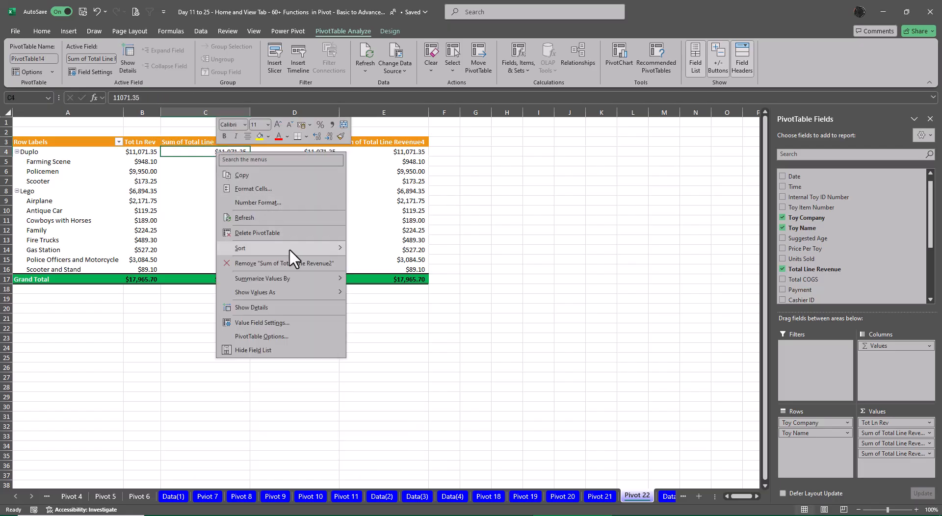
mouse_move(294, 293)
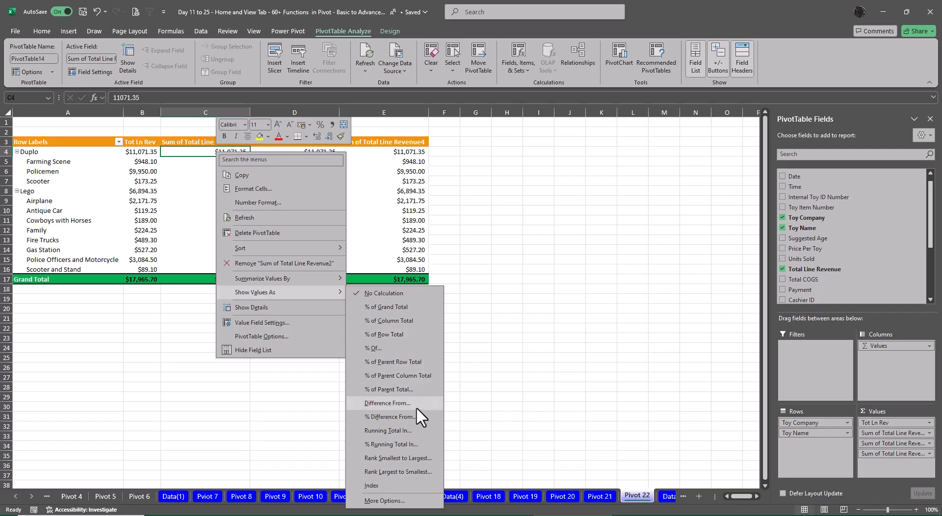
left_click(410, 394)
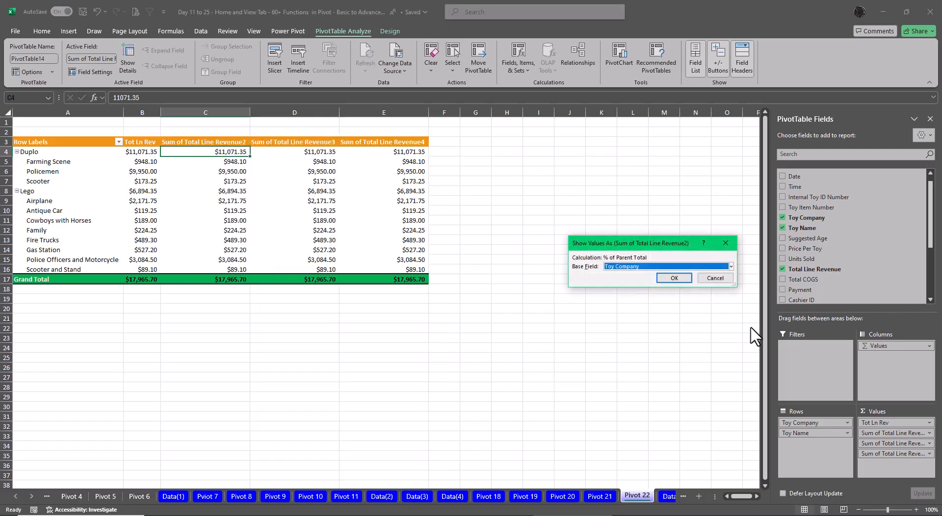
left_click(672, 278)
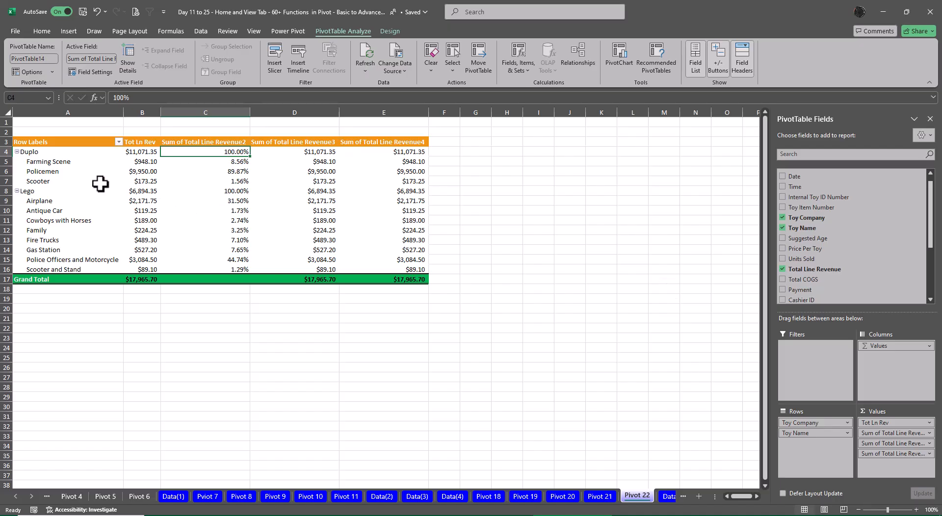
right_click(75, 145)
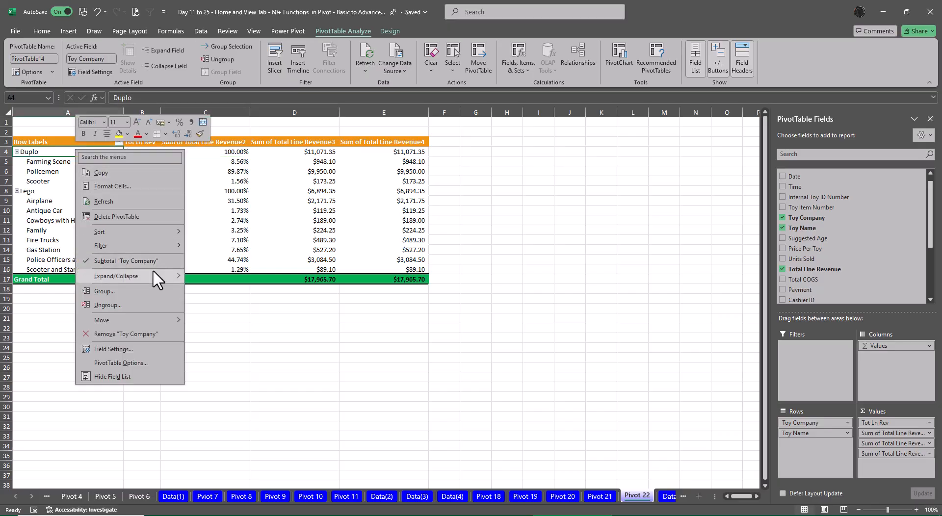
mouse_move(152, 274)
key("Escape")
key("Escape")
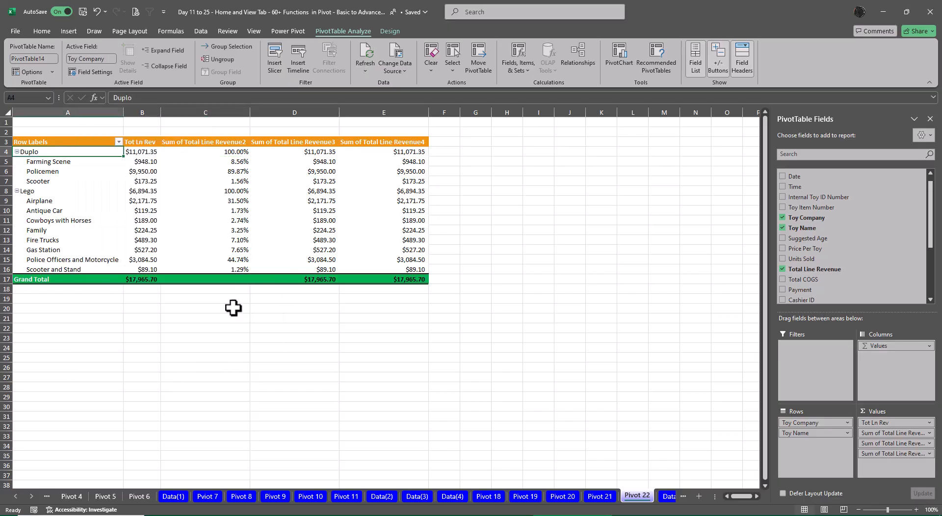
Step: Collapse the entire Toy Company field in the PivotTable rows
right_click(99, 153)
mouse_move(196, 277)
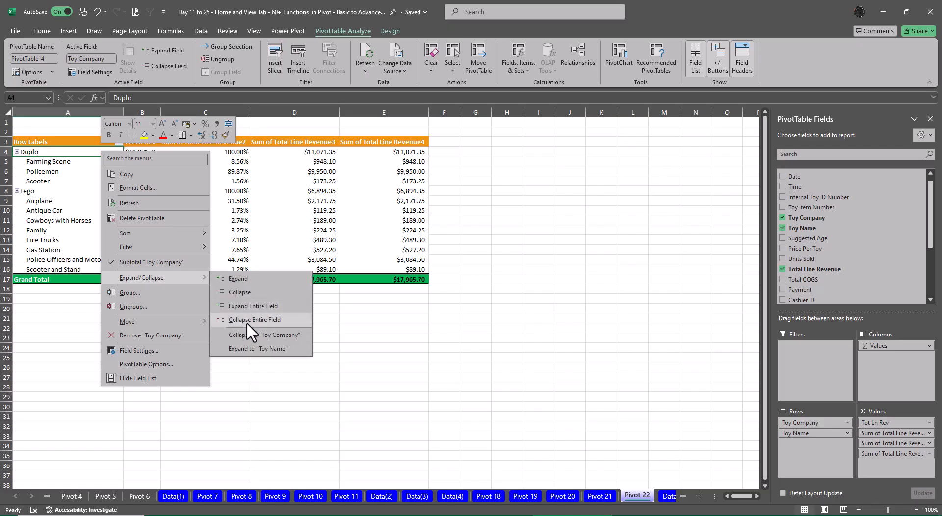
left_click(246, 325)
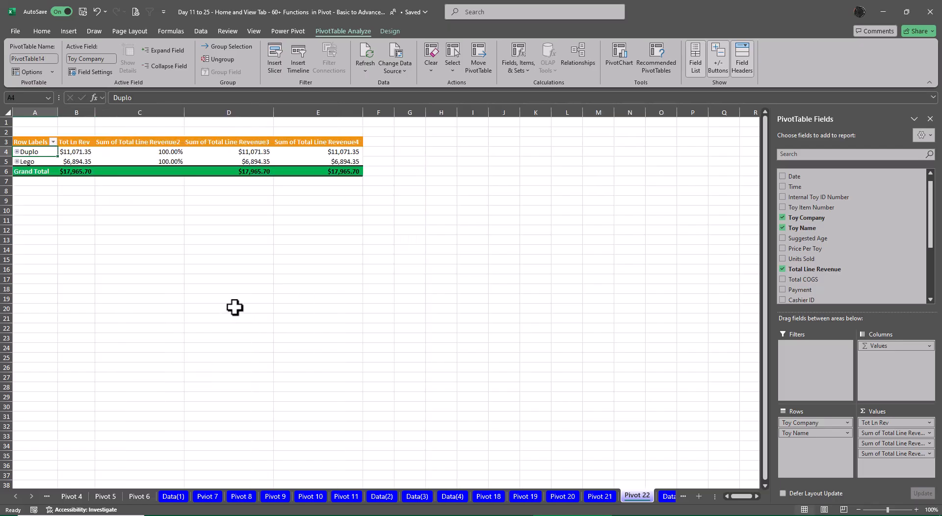
Step: Expand the entire Toy Company field in the PivotTable rows
right_click(41, 152)
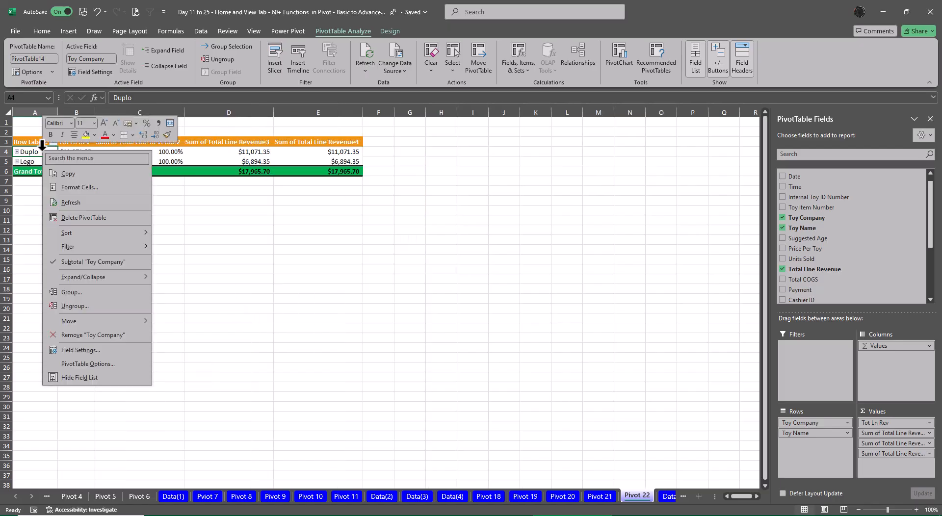
mouse_move(97, 277)
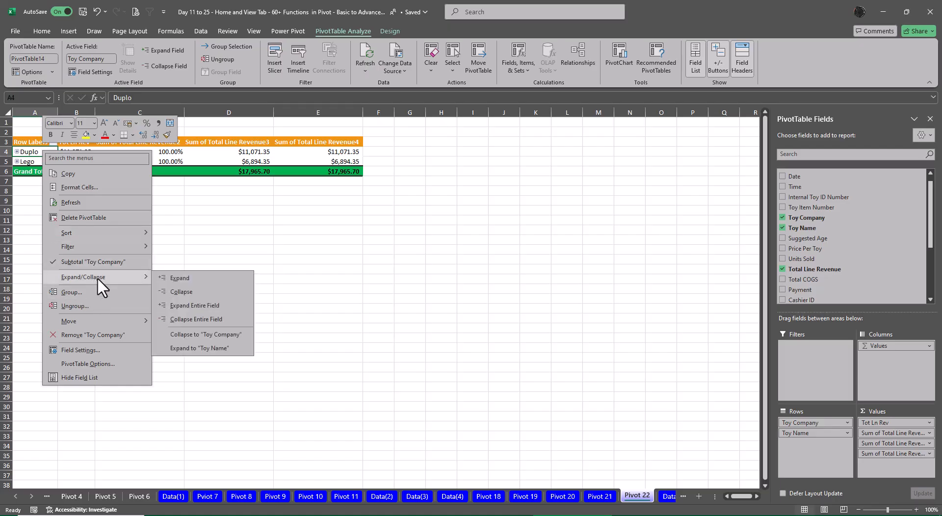
left_click(197, 306)
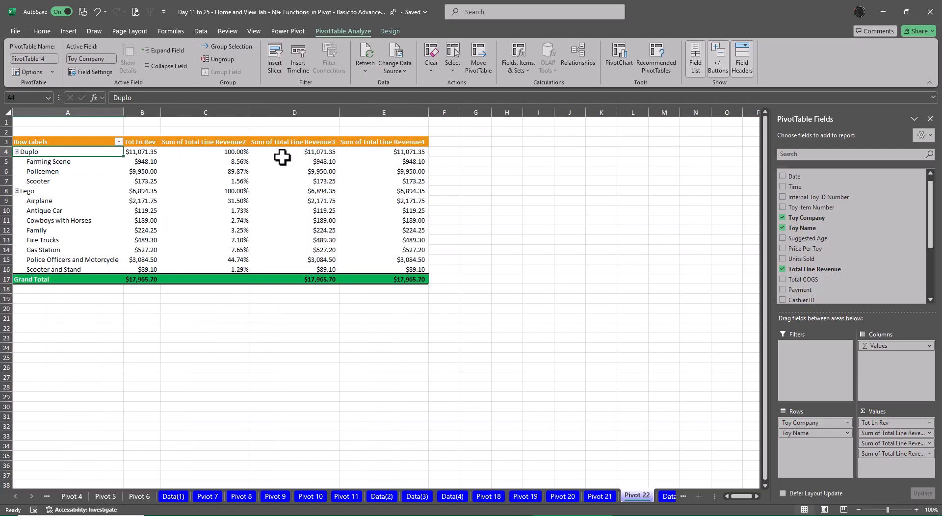
Step: Rename the Sum of Total Line Revenue2 value header in C3 as Parent Total
left_click(219, 143)
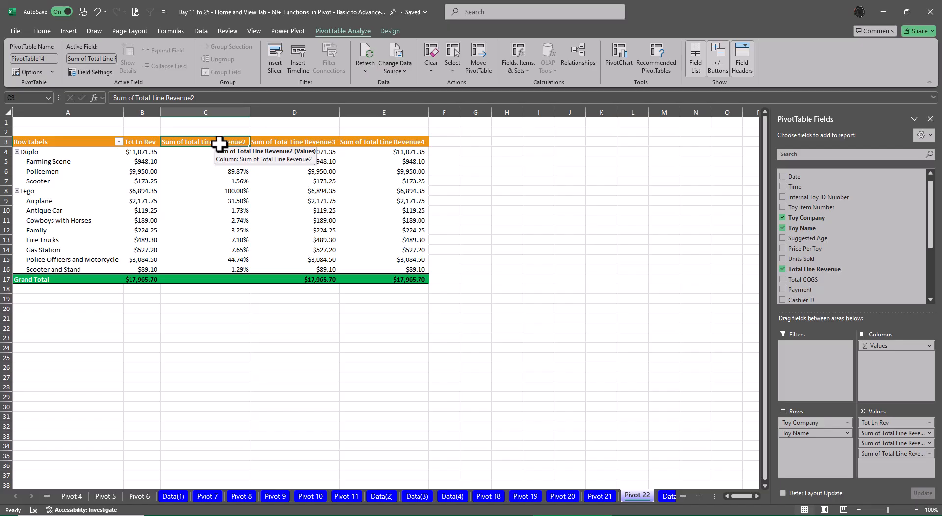
right_click(197, 152)
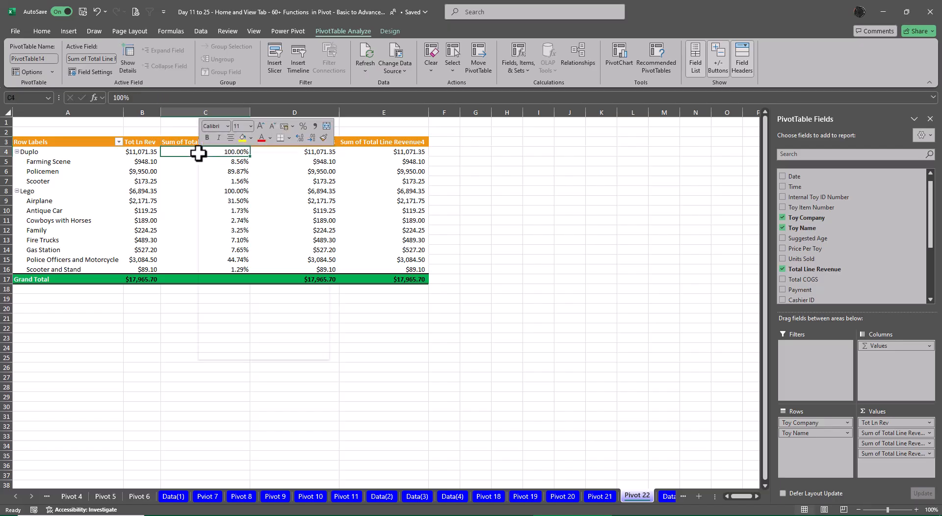
mouse_move(316, 293)
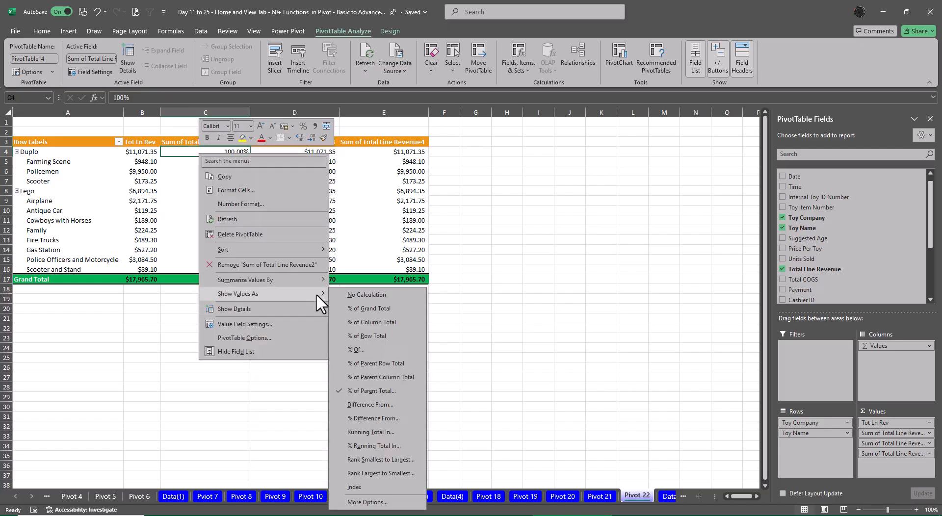
left_click(512, 251)
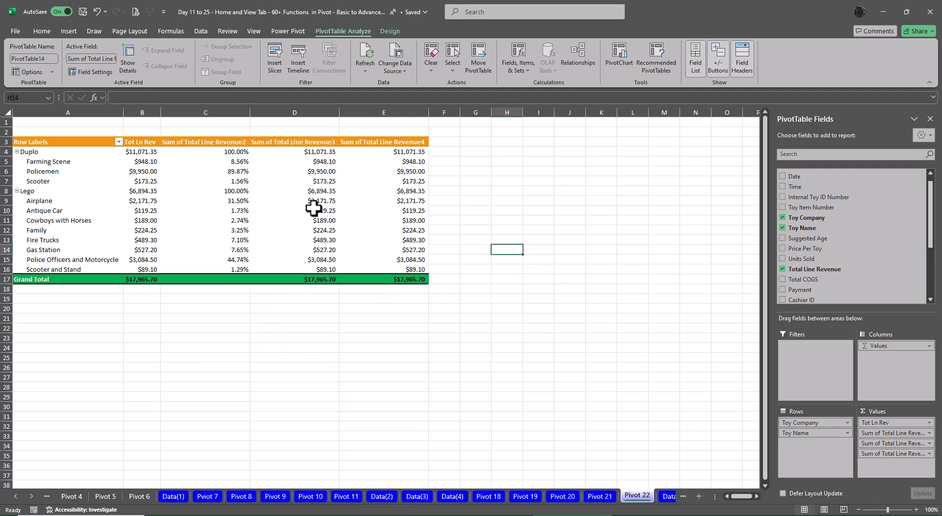
left_click(230, 143)
type("P")
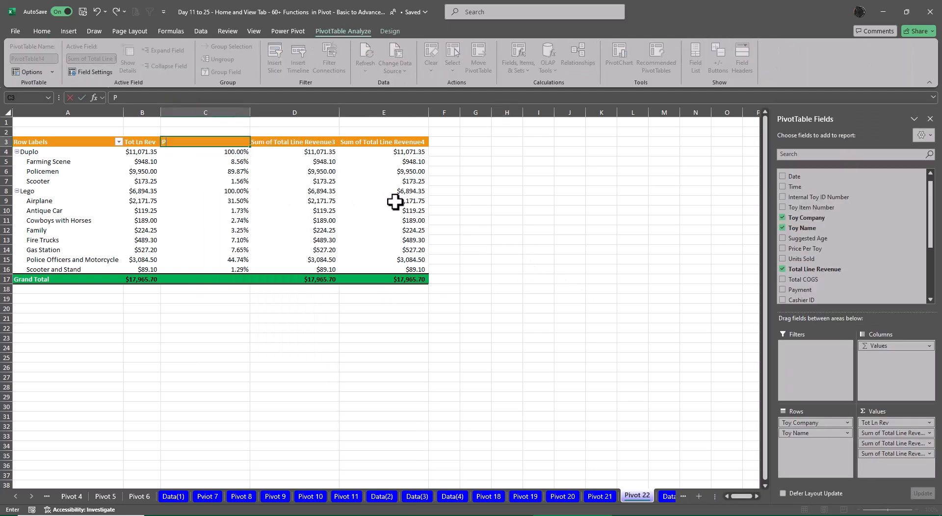
type("arent Total")
key("Tab")
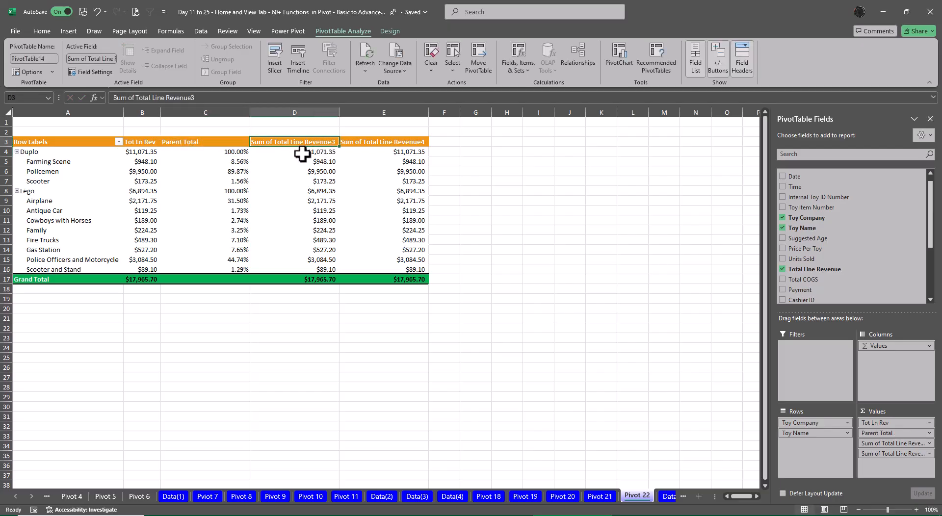
Step: Show the Sum of Total Line Revenue3 values as % of Parent Column Total
left_click(302, 152)
right_click(297, 150)
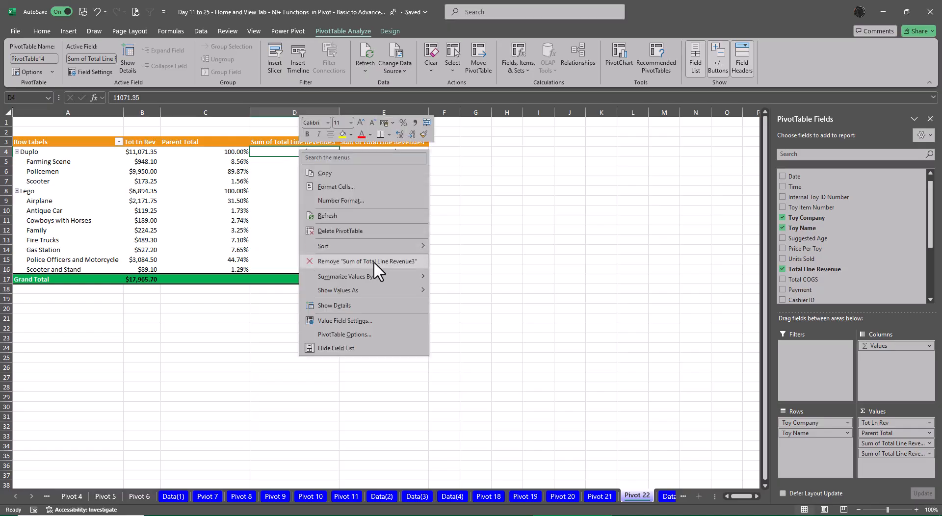
mouse_move(372, 288)
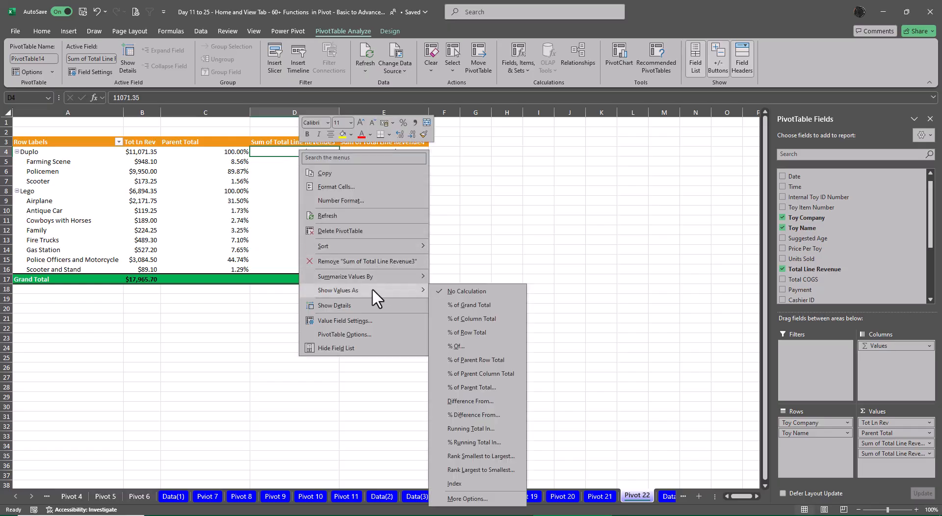
left_click(505, 375)
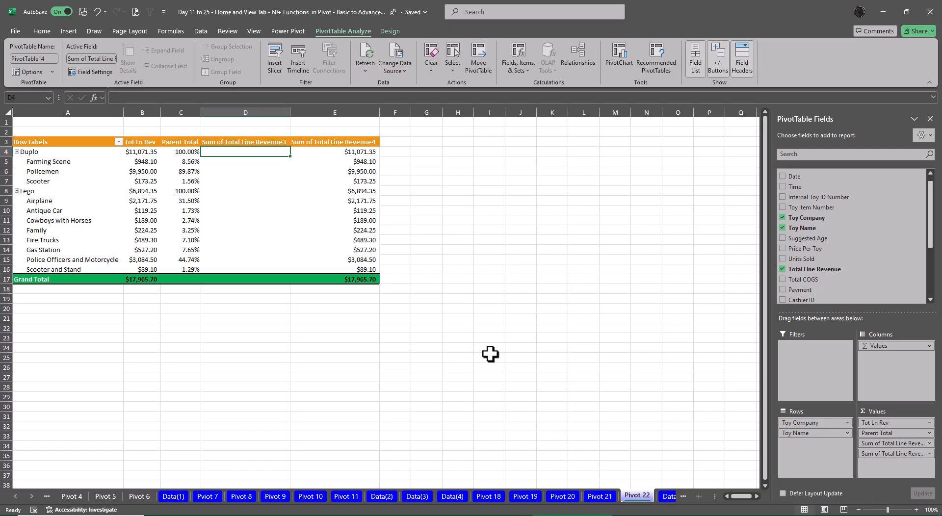
Step: Show the Sum of Total Line Revenue4 values as % of Parent Row Total, and move Toy Company to Columns and back above Toy Name in Rows
right_click(331, 152)
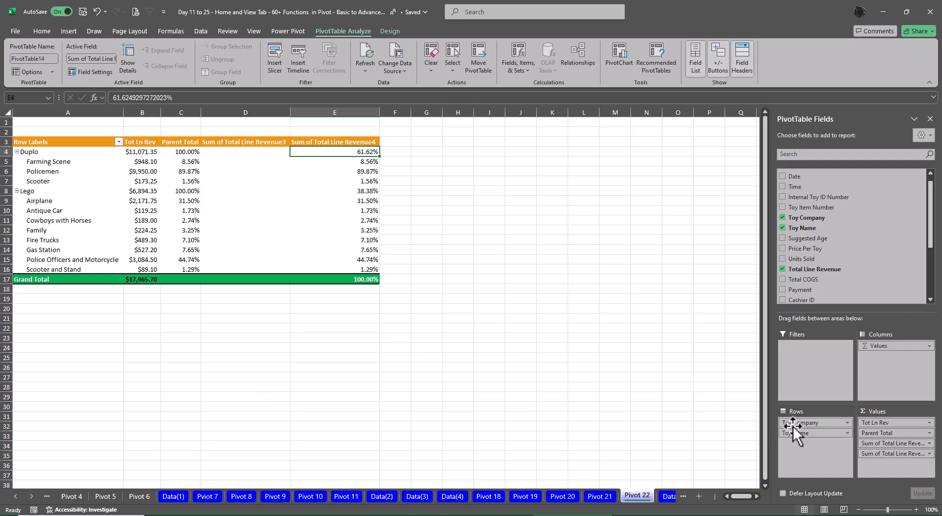
left_click_drag(792, 425, 890, 362)
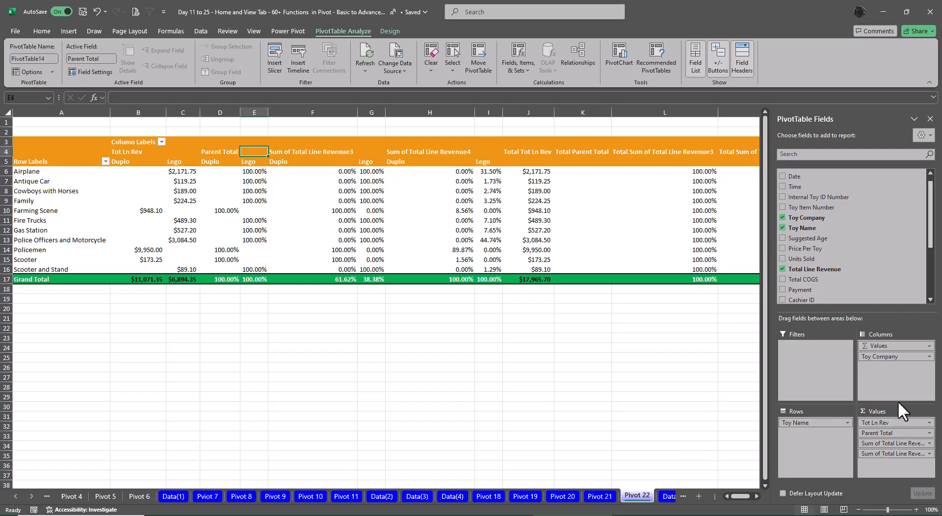
left_click_drag(884, 355, 807, 420)
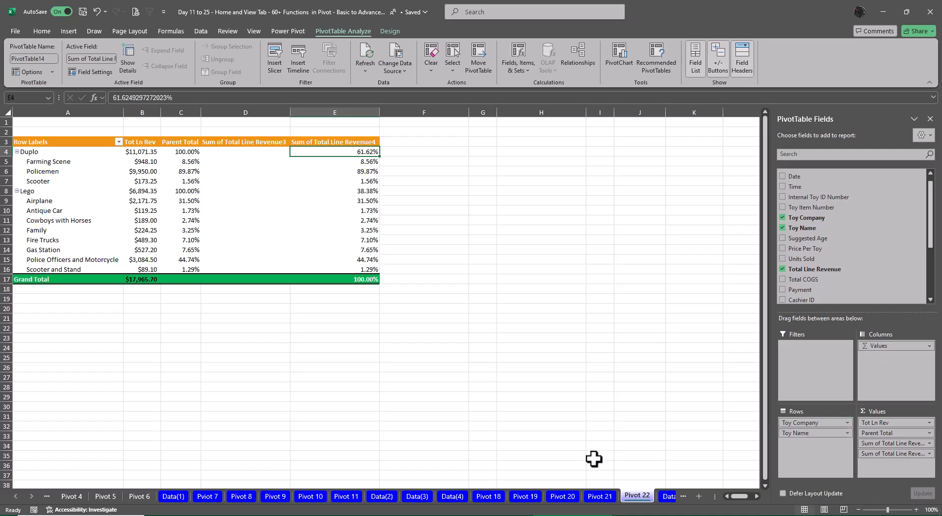
Step: Remove Sum of Total Line Revenue4 from the values, and move Toy Company to Columns and back above Toy Name in Rows
left_click_drag(895, 453, 435, 402)
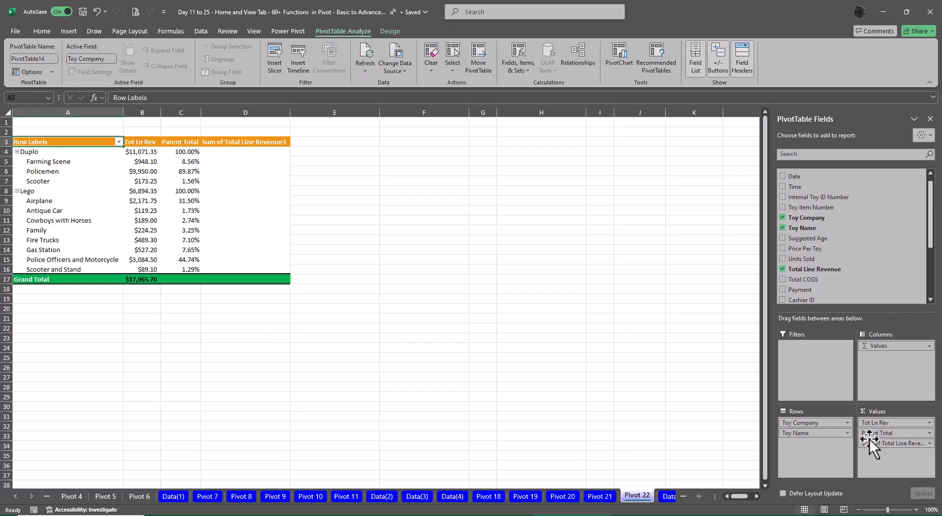
left_click_drag(817, 422, 885, 363)
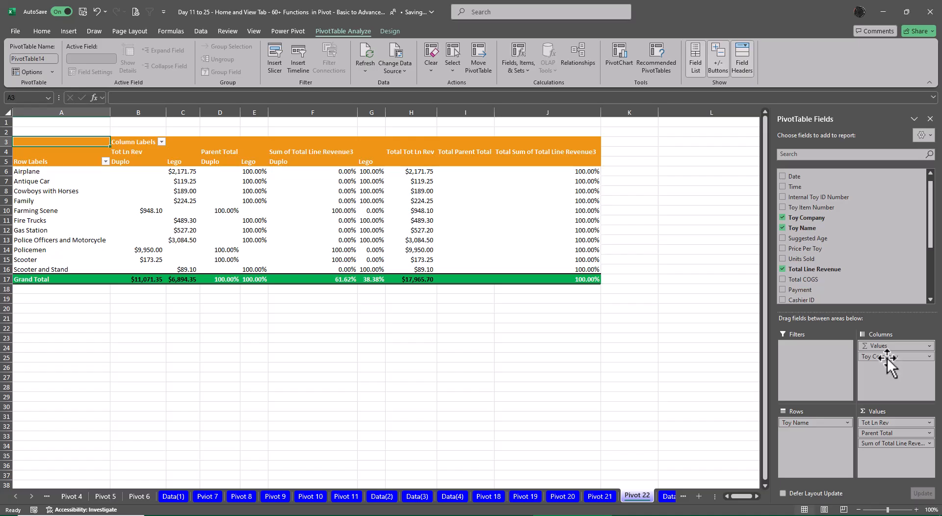
left_click_drag(887, 358, 801, 419)
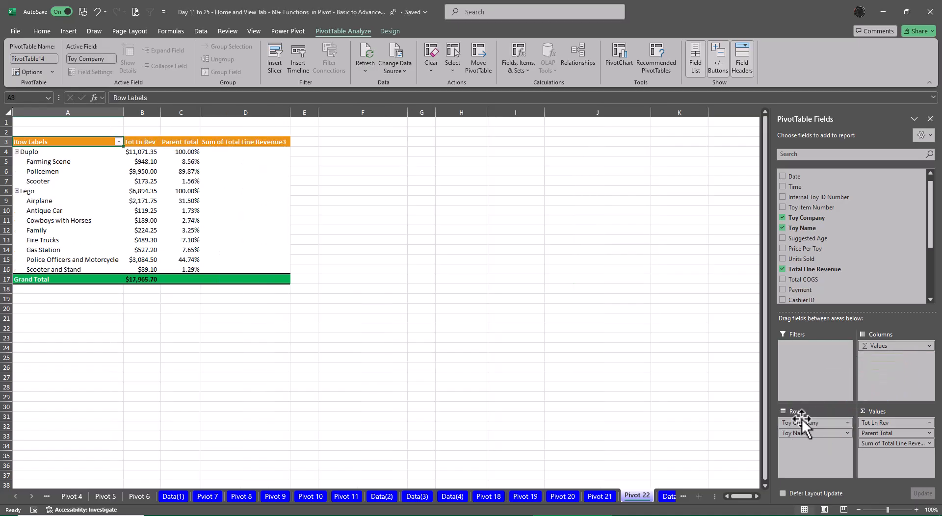
Step: Show the Sum of Total Line Revenue3 values as % of Parent Row Total
right_click(244, 153)
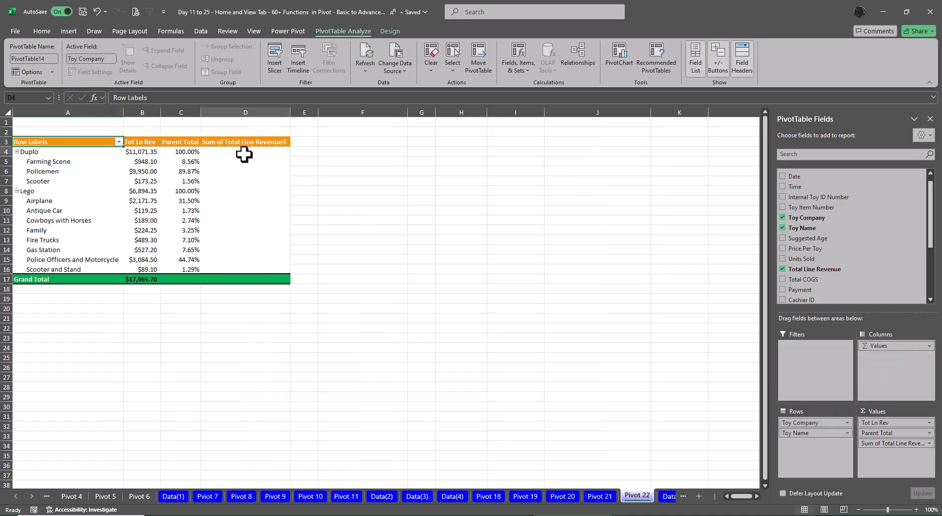
mouse_move(343, 295)
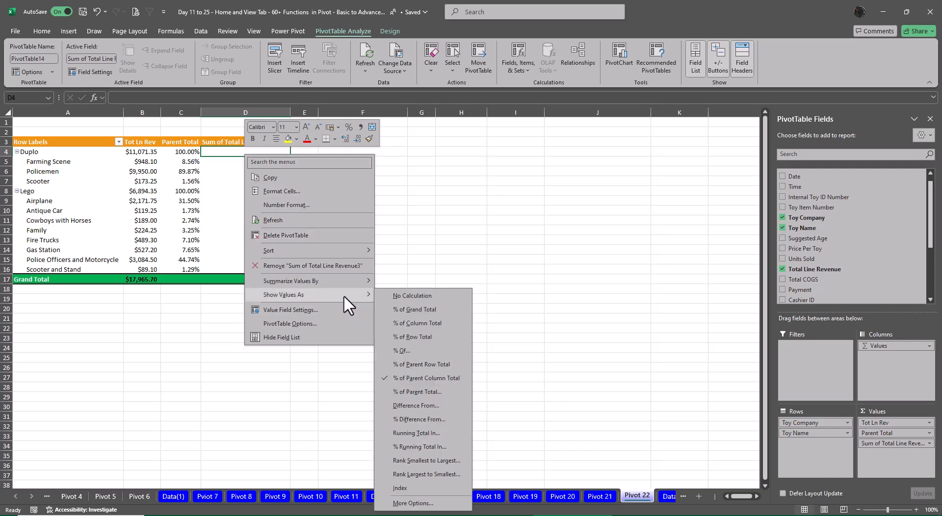
left_click(428, 364)
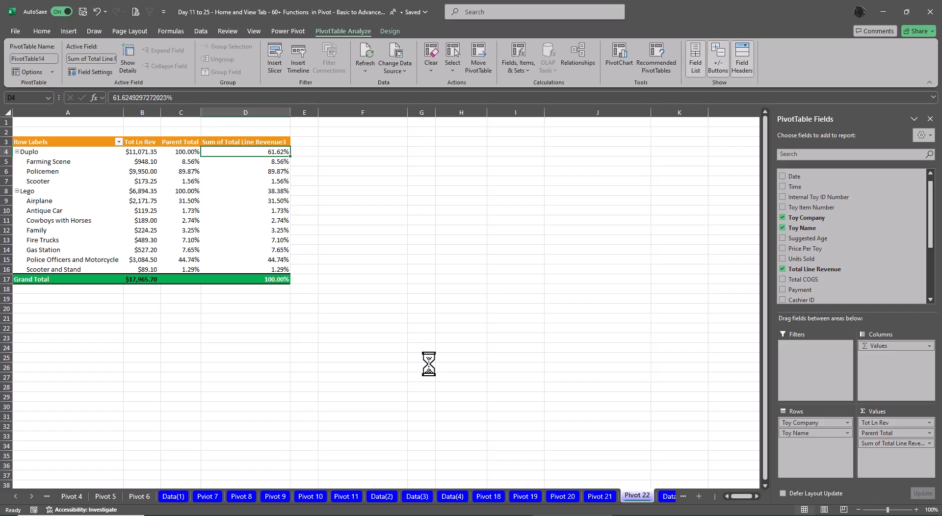
Step: Collapse the entire Toy Company field to its company totals and expand the entire field again
right_click(82, 153)
mouse_move(167, 279)
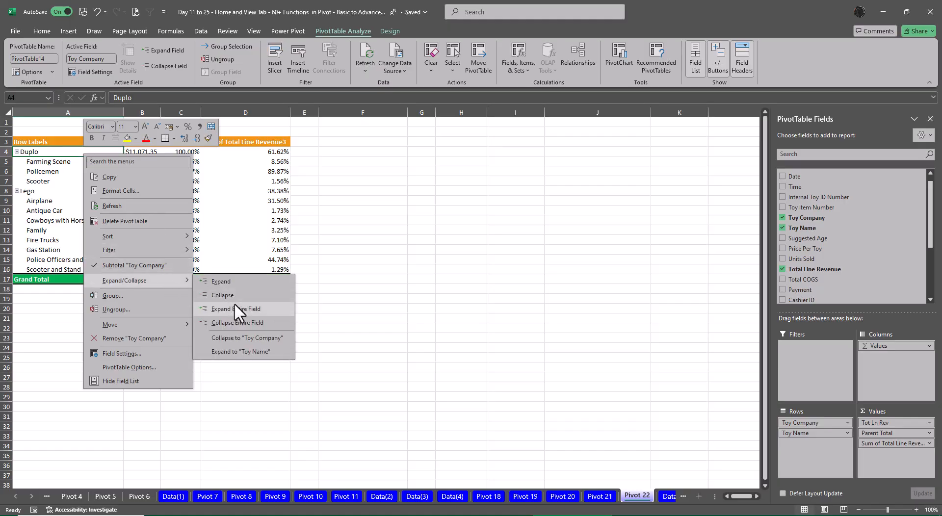
left_click(234, 319)
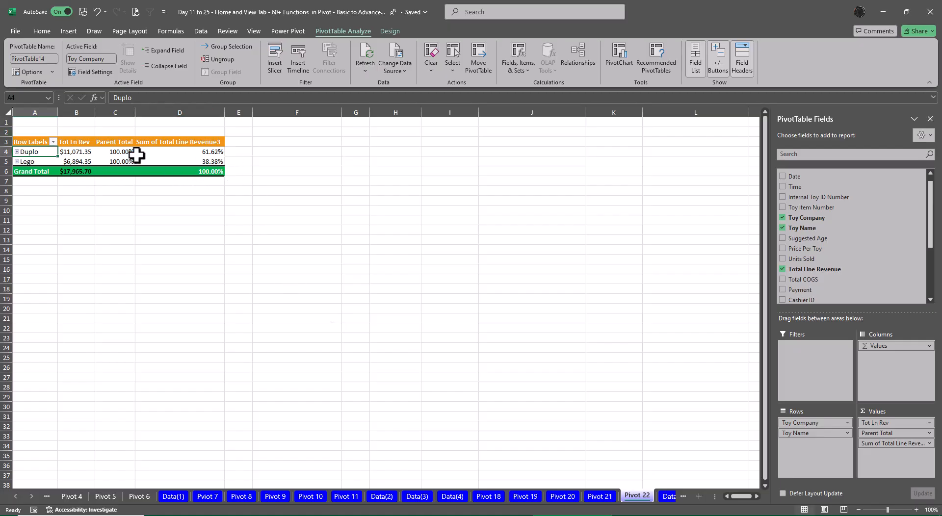
right_click(42, 151)
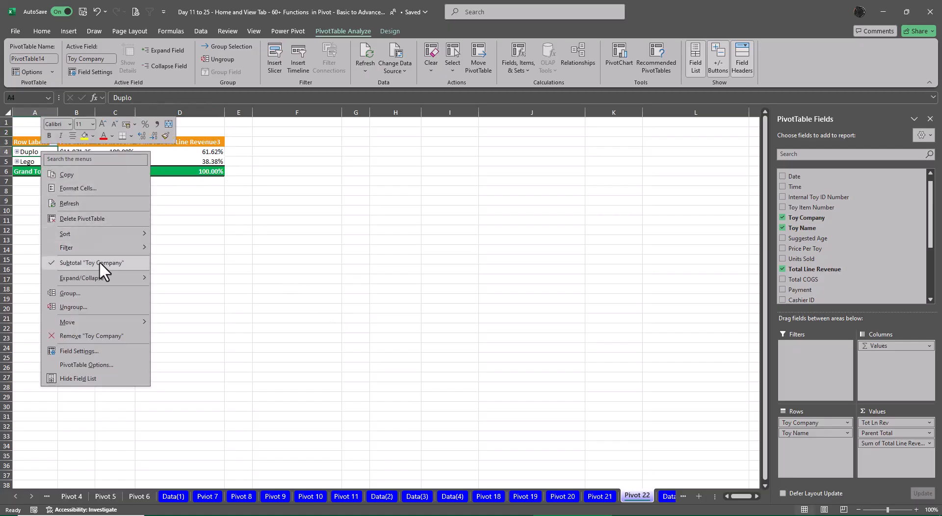
mouse_move(98, 275)
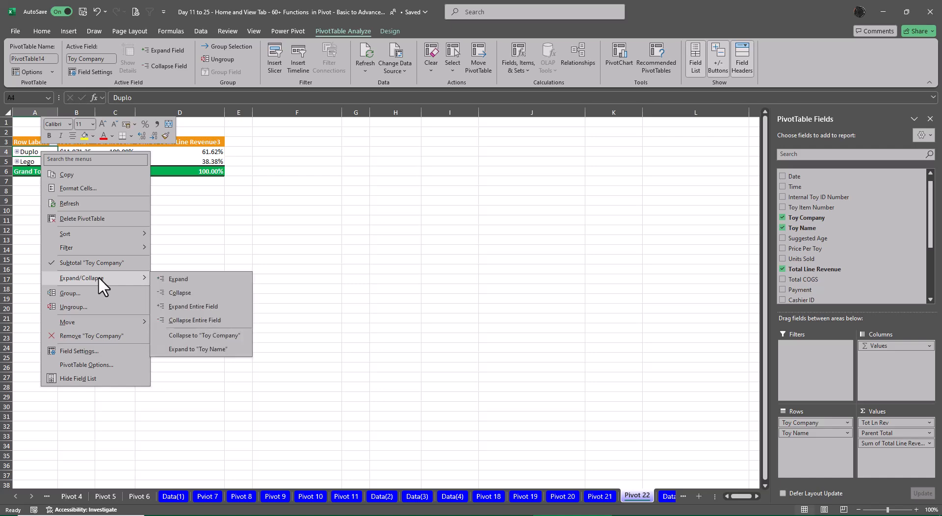
left_click(183, 306)
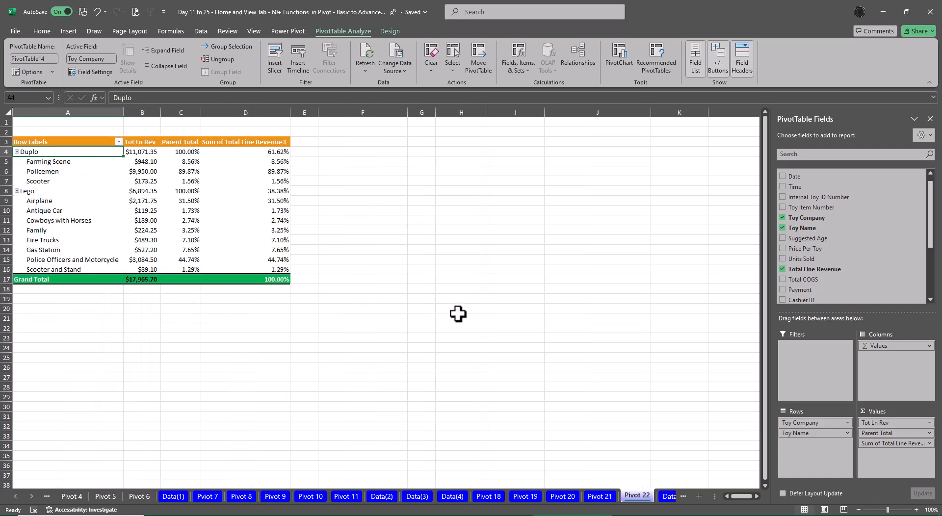
right_click(247, 153)
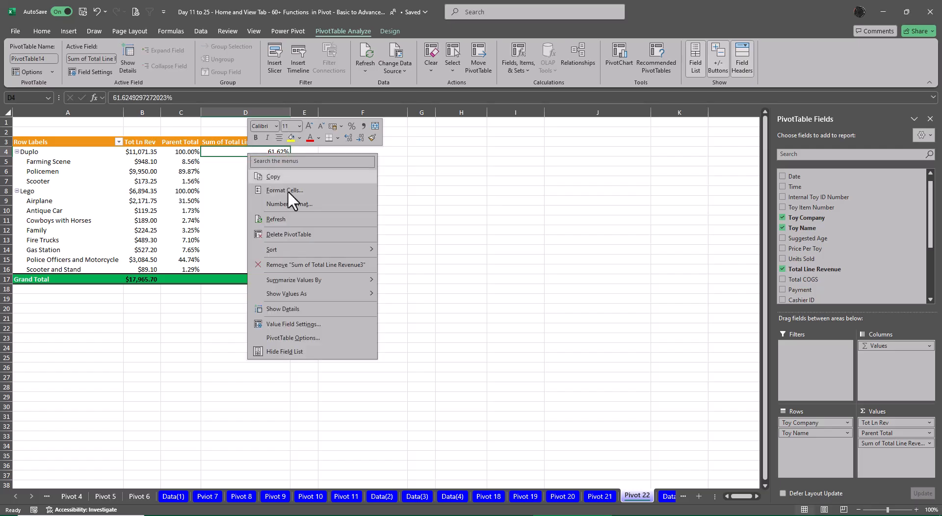
mouse_move(338, 293)
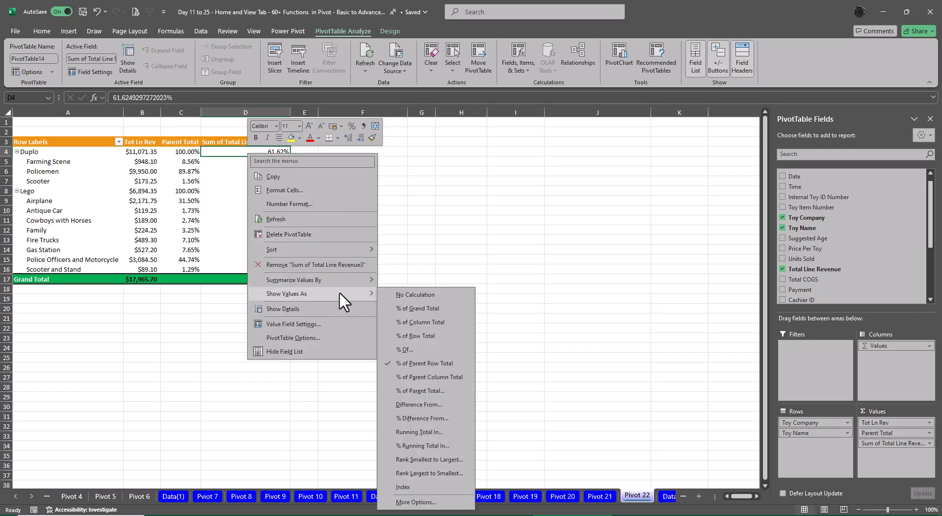
left_click(524, 238)
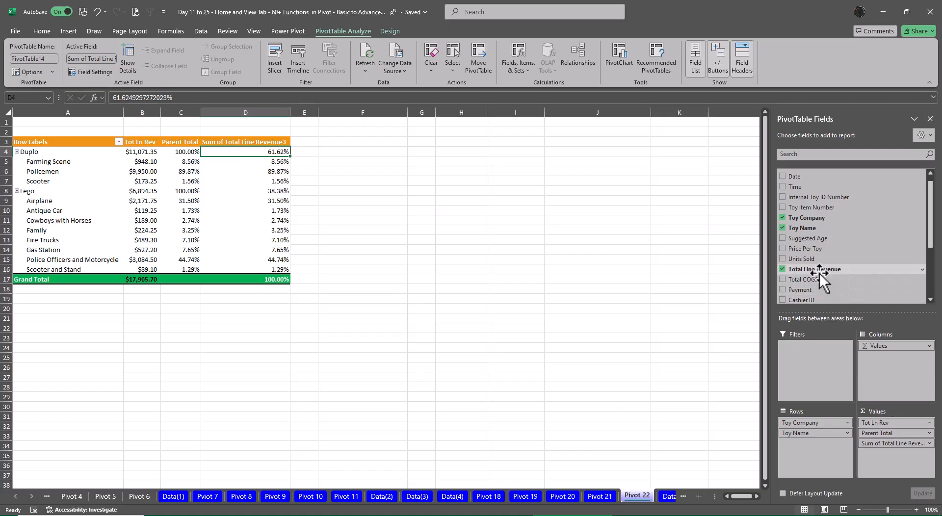
Step: Add Total Line Revenue to the values once more and show that new column as Index
left_click_drag(812, 270, 887, 447)
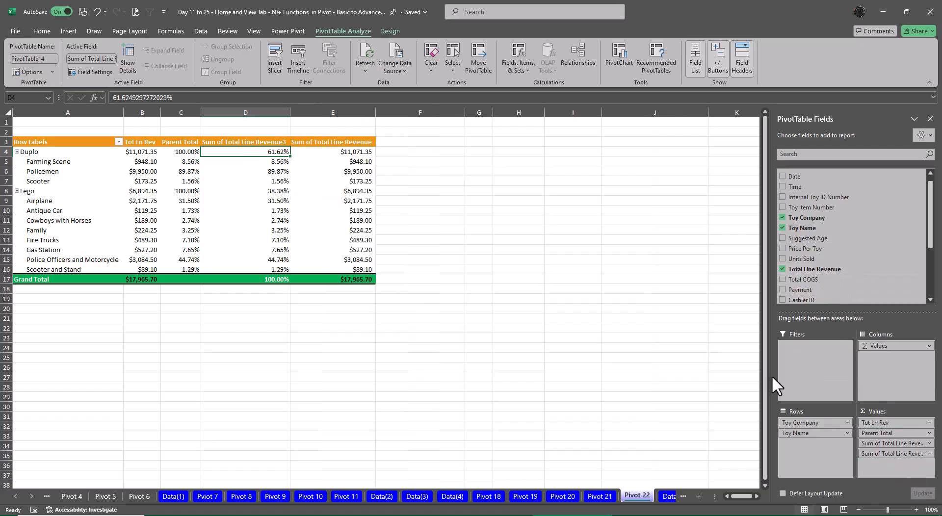
right_click(325, 152)
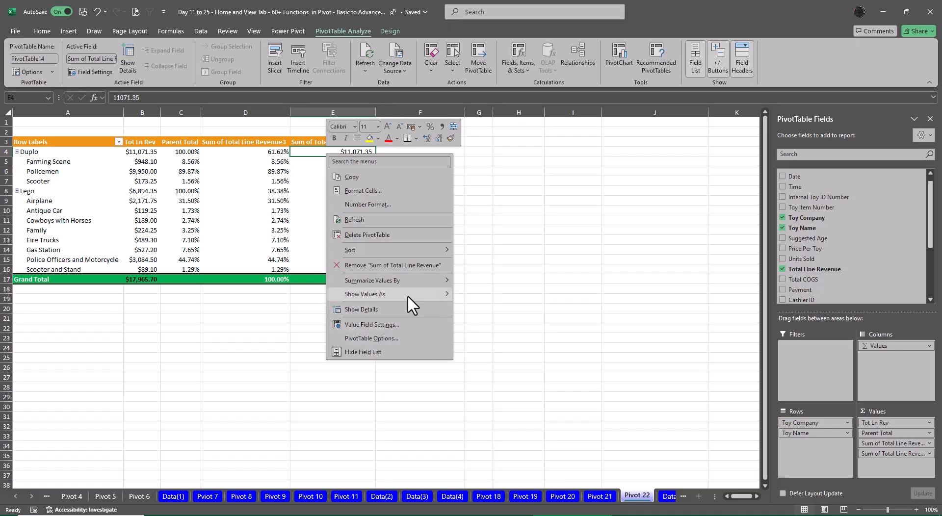
mouse_move(407, 296)
left_click(499, 485)
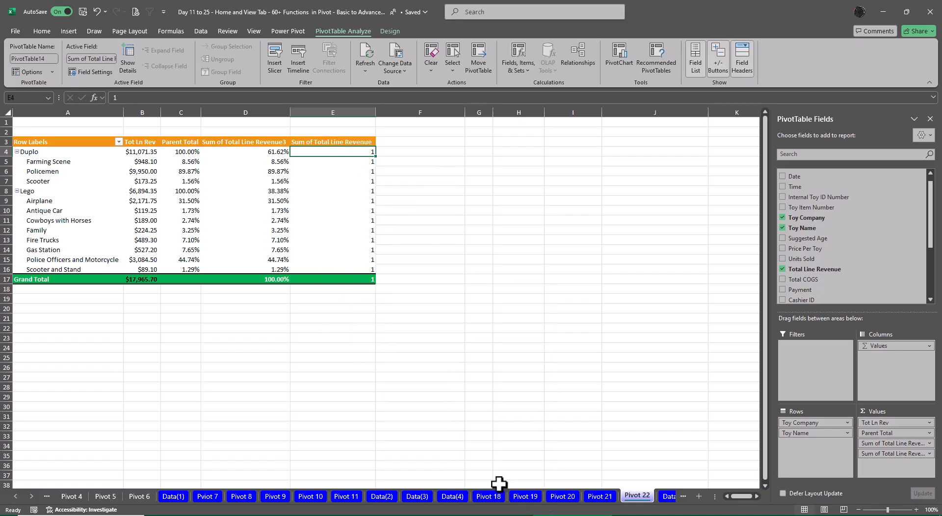
Step: Remove Toy Company and add it back to Rows beneath Toy Name, and remove the Index column Sum of Total Line Revenue from the values
left_click(782, 217)
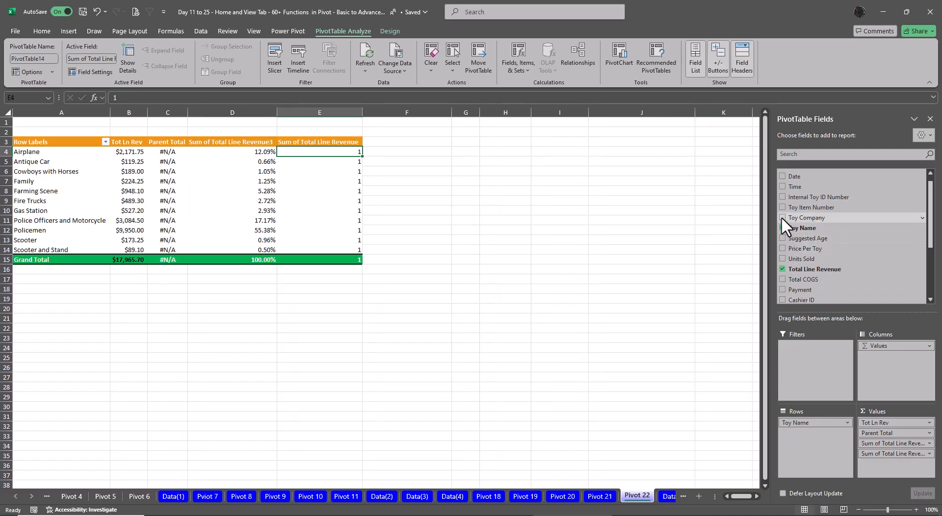
left_click(782, 217)
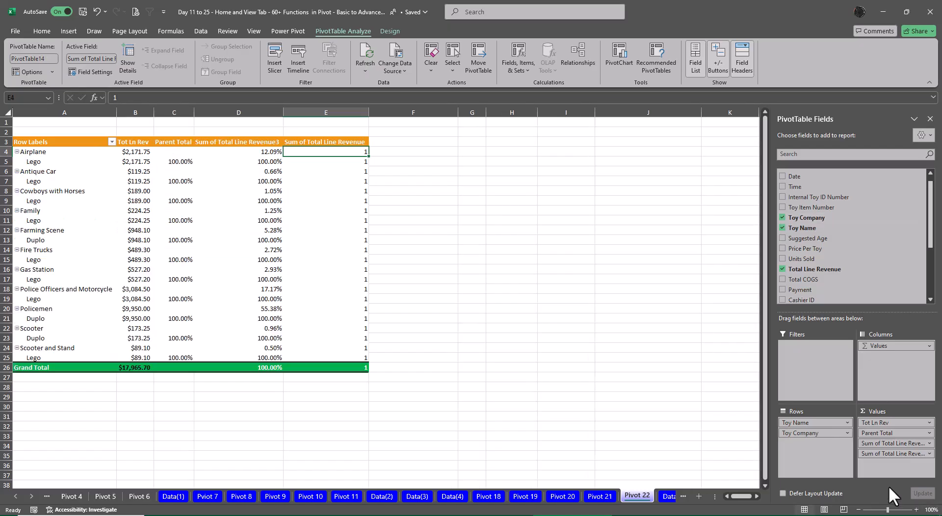
left_click_drag(884, 454, 557, 470)
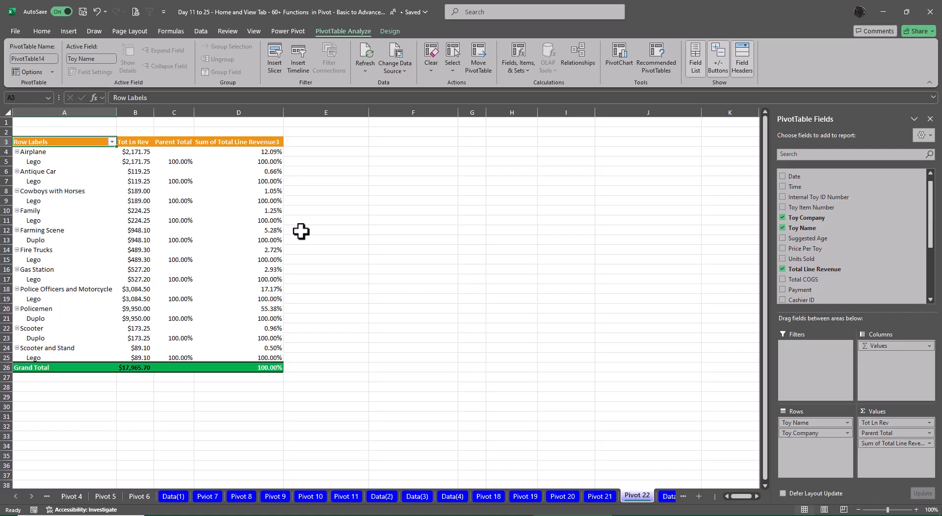
Step: Collapse the Airplane item in the row labels, and collapse the entire Toy Name field
mouse_move(233, 160)
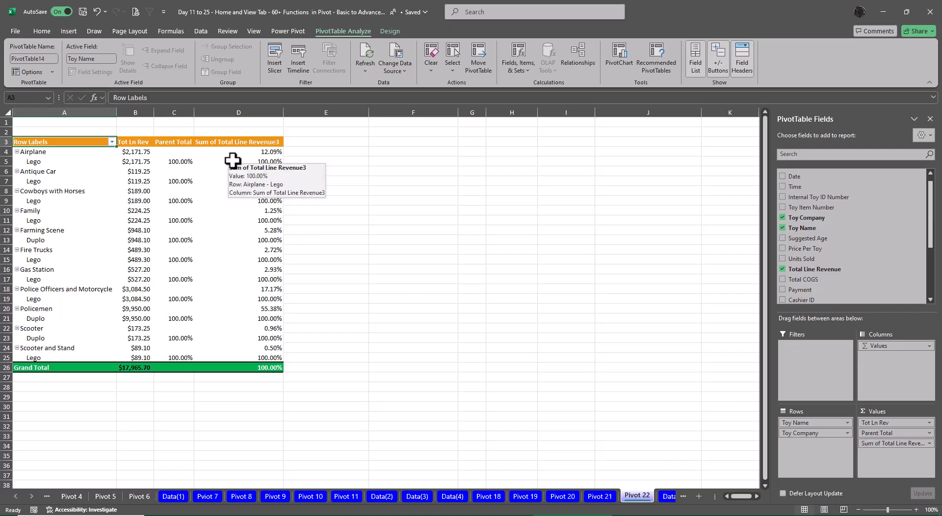
right_click(86, 155)
mouse_move(132, 278)
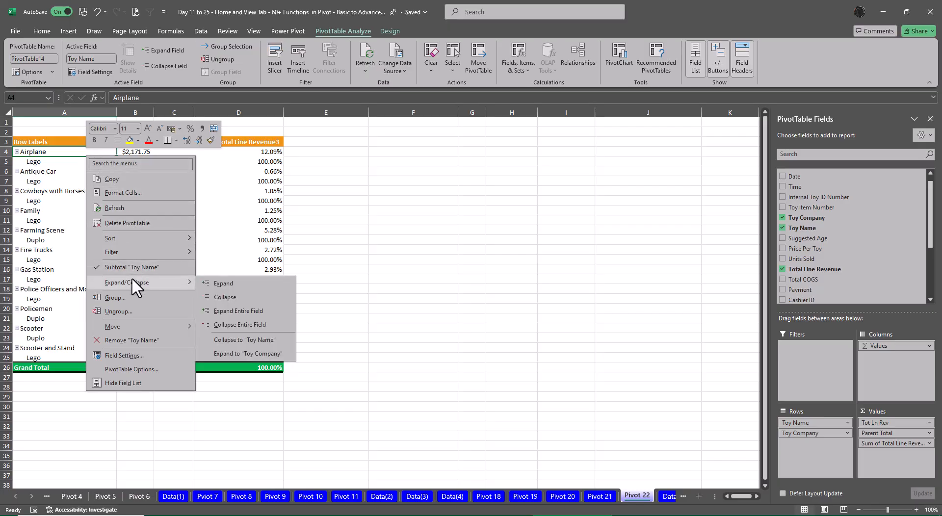
left_click(212, 296)
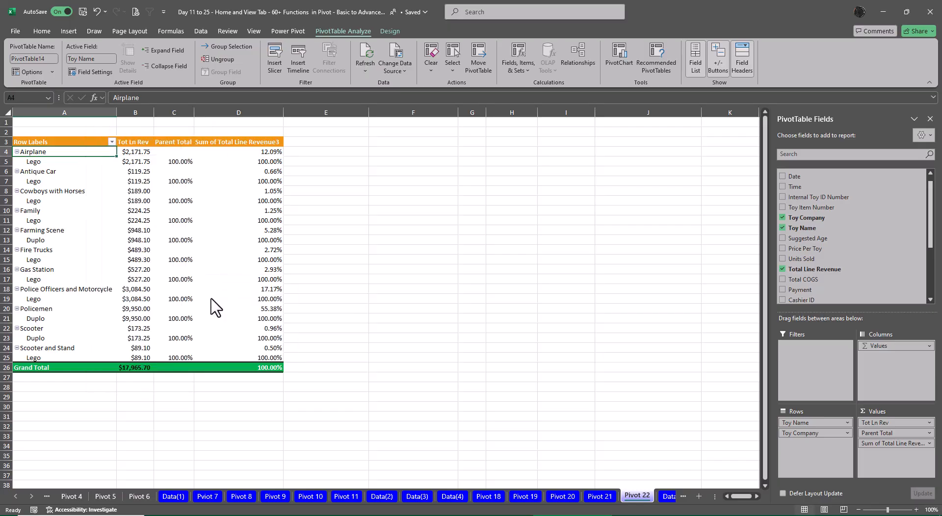
right_click(91, 153)
mouse_move(145, 279)
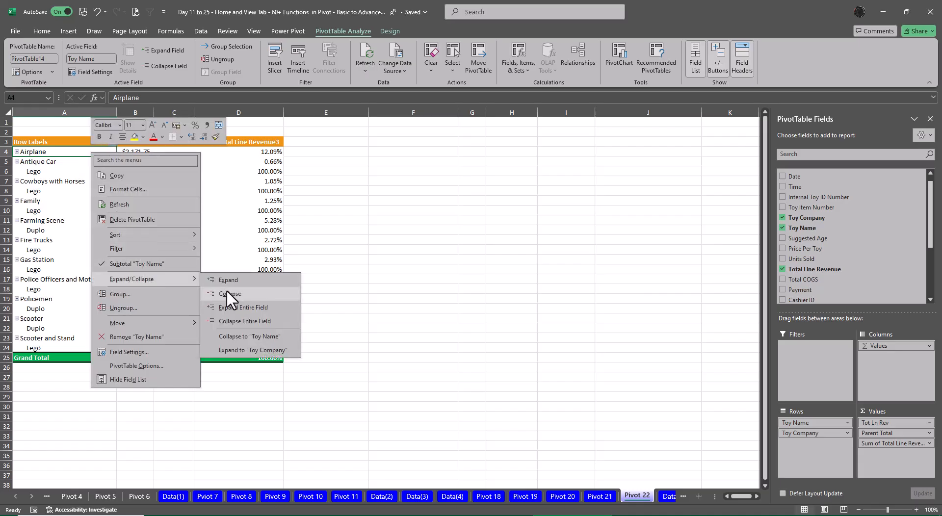
left_click(235, 321)
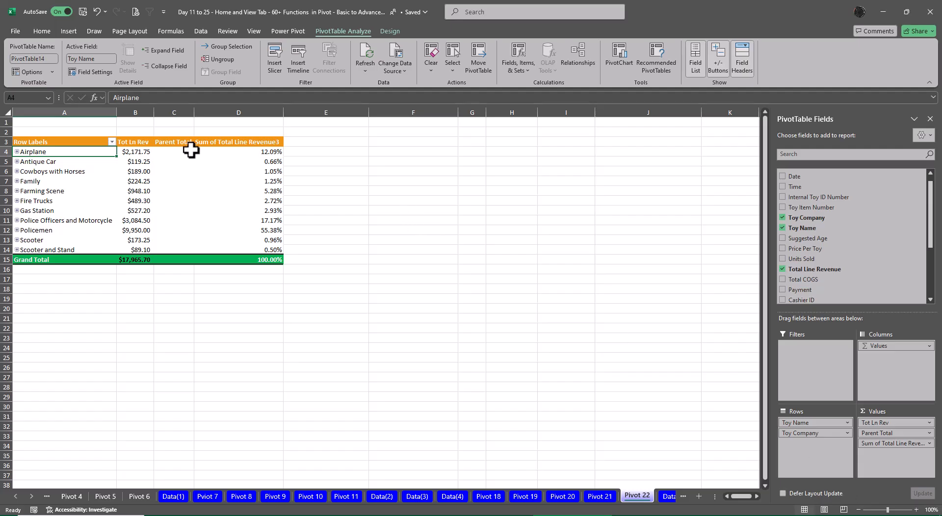
Step: Check which Show Values As calculations are applied to the Sum of Total Line Revenue3 and Parent Total columns
left_click(176, 141)
left_click(224, 150)
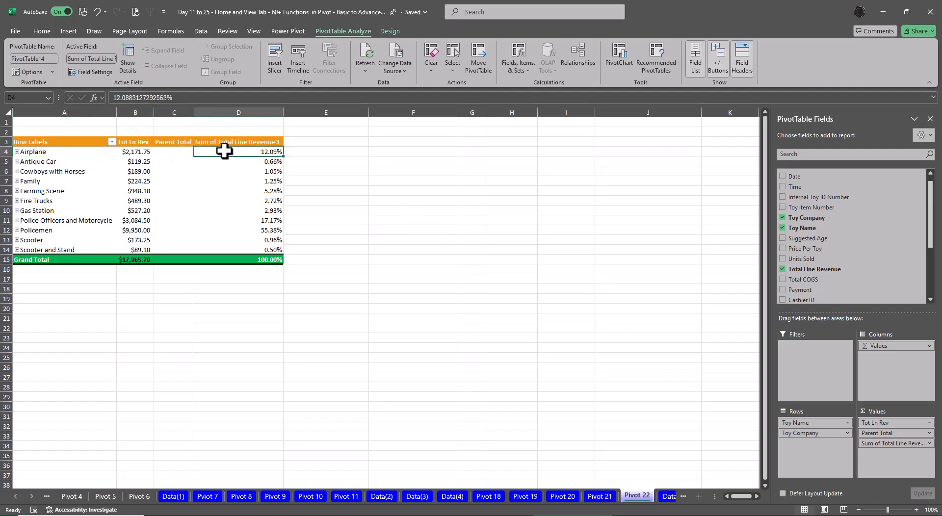
right_click(224, 151)
mouse_move(289, 291)
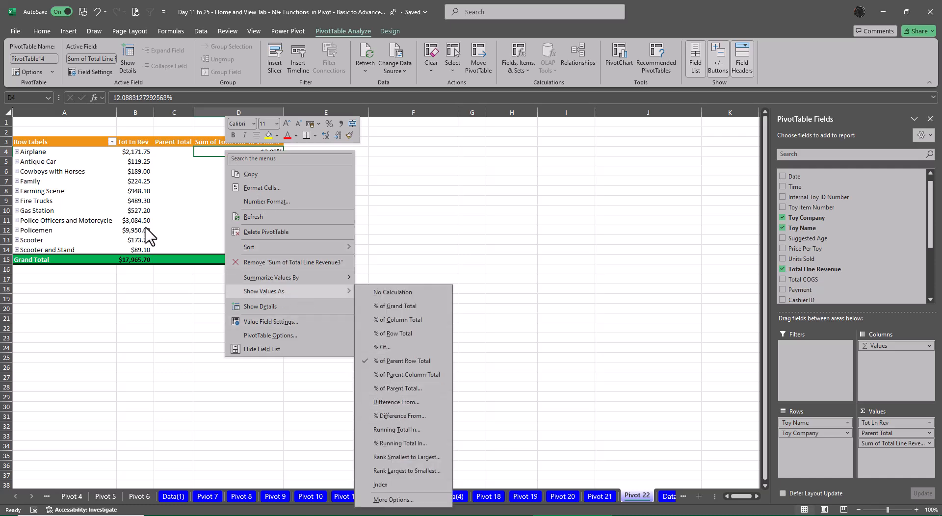
left_click(178, 150)
right_click(178, 151)
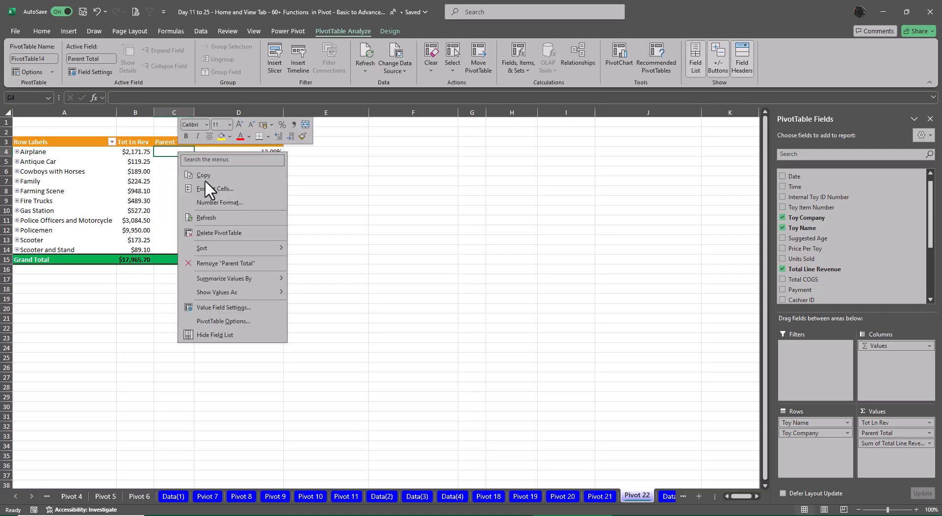
mouse_move(237, 286)
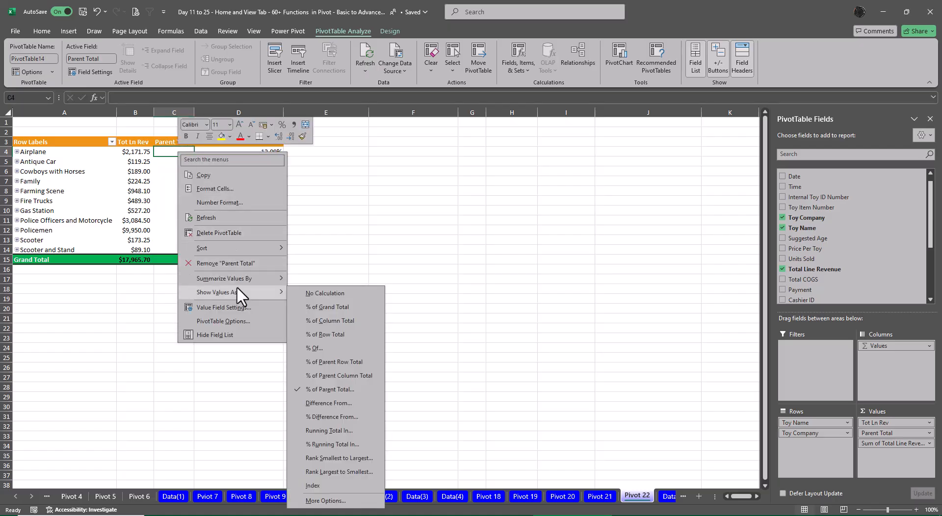
left_click(484, 233)
right_click(261, 153)
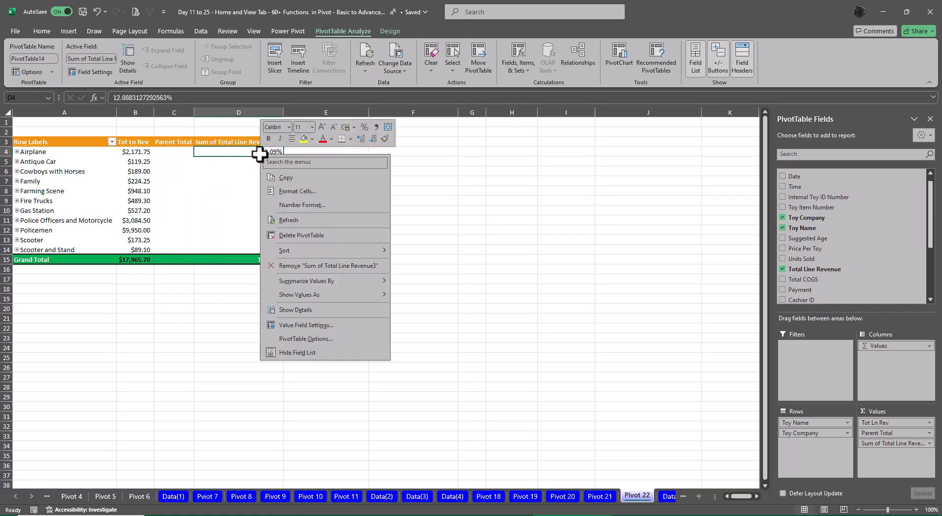
left_click(442, 241)
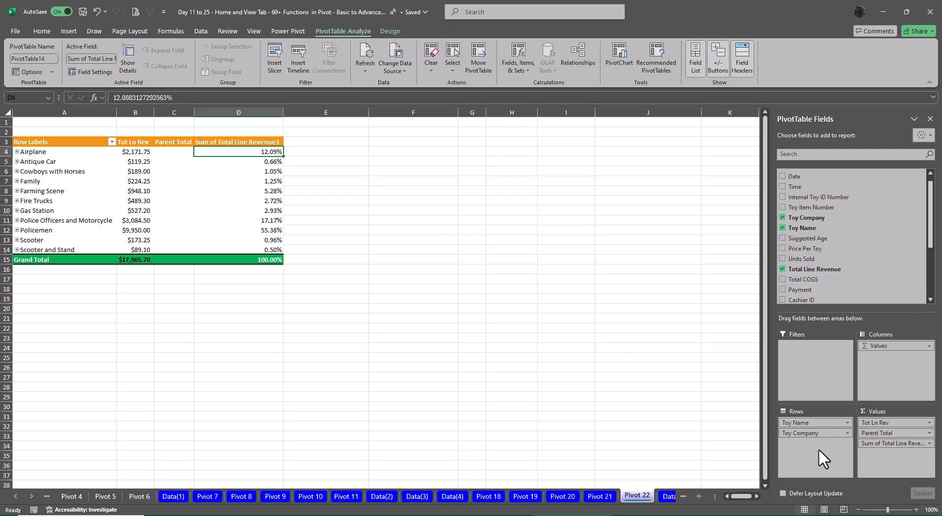
Step: Place Toy Company above Toy Name in Rows, and view the function list at the start of the Data(5) sheet
left_click_drag(804, 436, 802, 419)
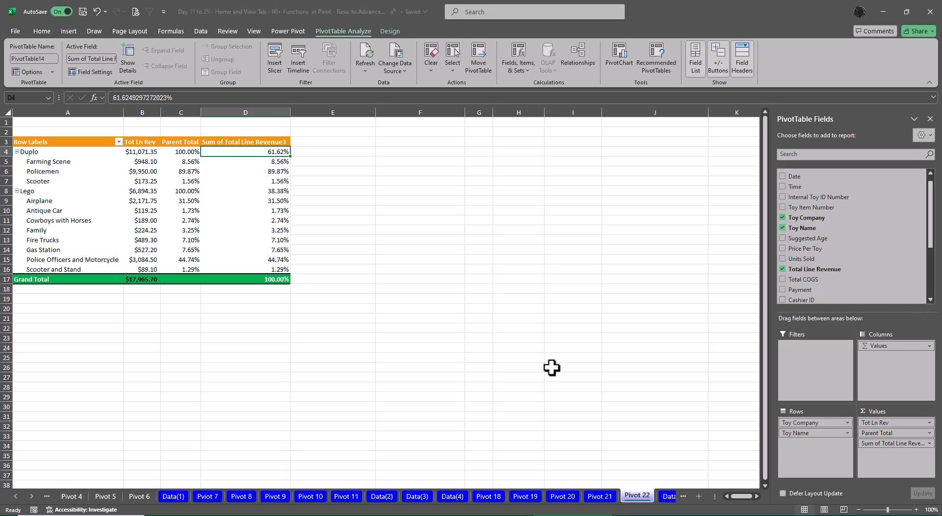
key("ctrl+Page_Down")
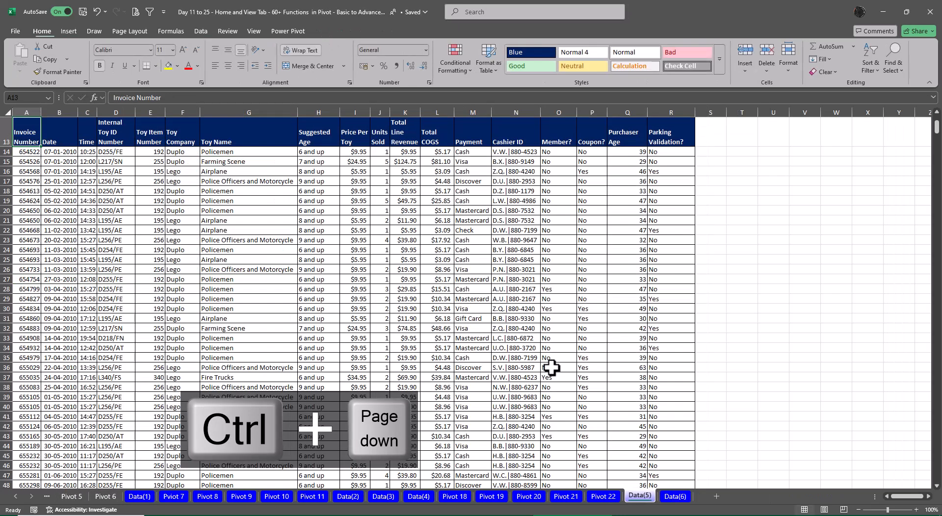
key("ctrl+Home")
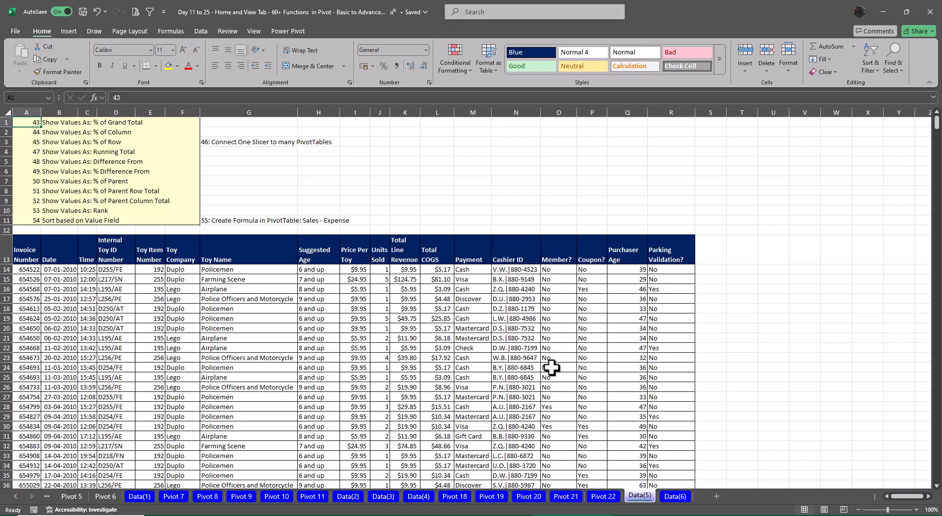
Step: Create a PivotTable on a new worksheet from the FTransaction table on Data(6), adding the data to the Data Model
key("ctrl+Page_Down")
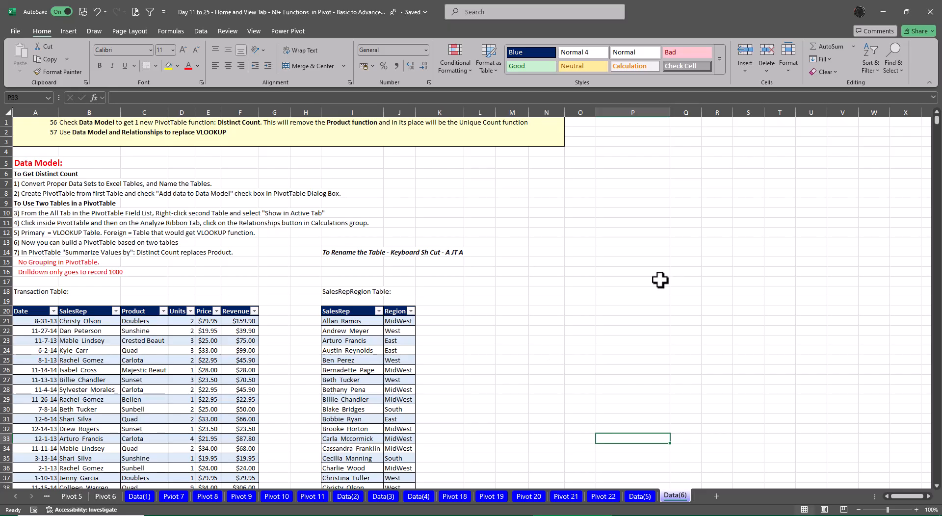
left_click(45, 314)
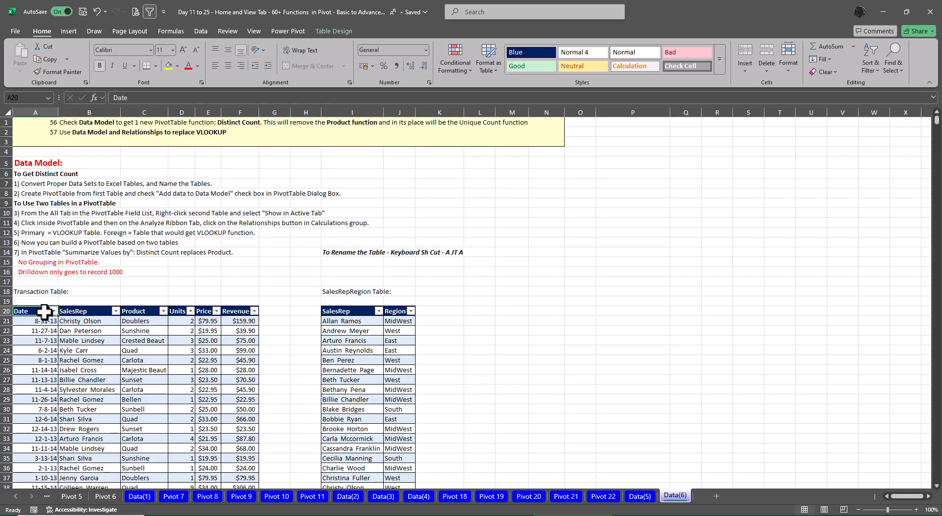
key("alt+n")
key("v")
key("t")
scroll(45, 312, "down", 7)
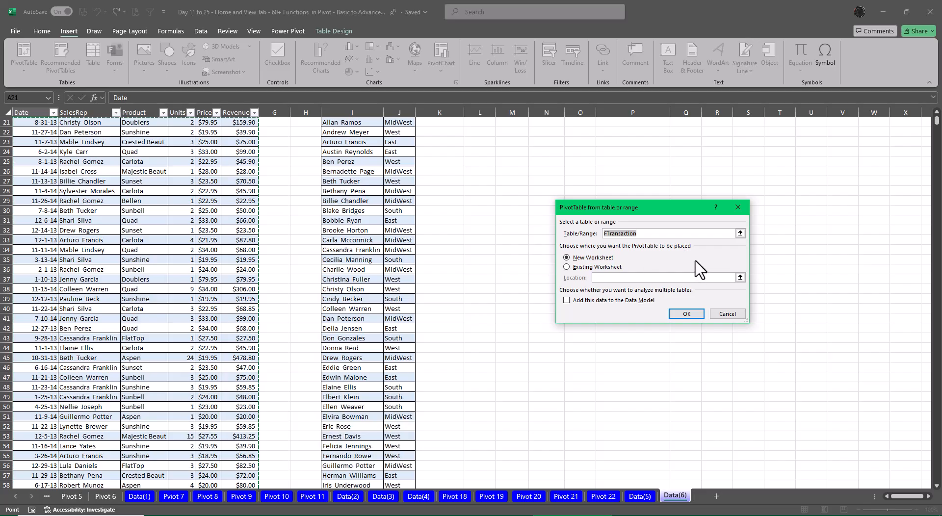
scroll(756, 343, "up", 2)
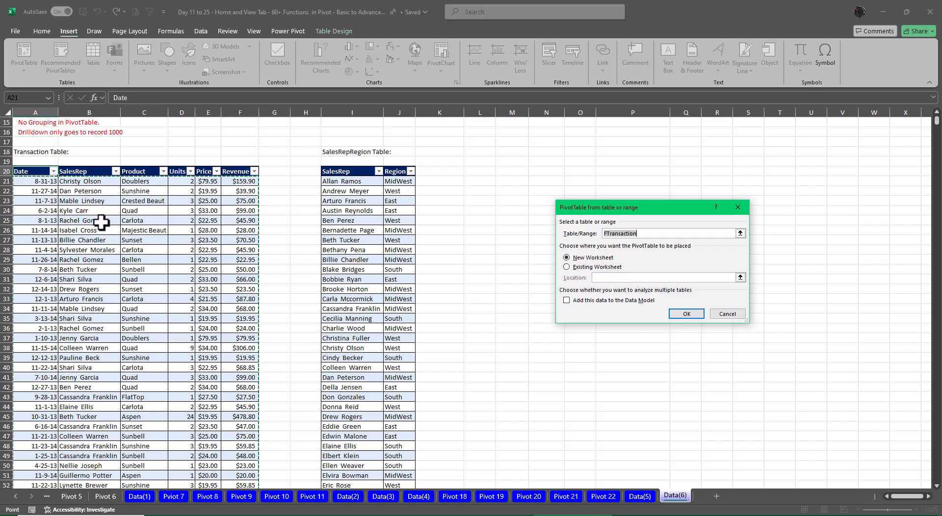
scroll(210, 363, "up", 5)
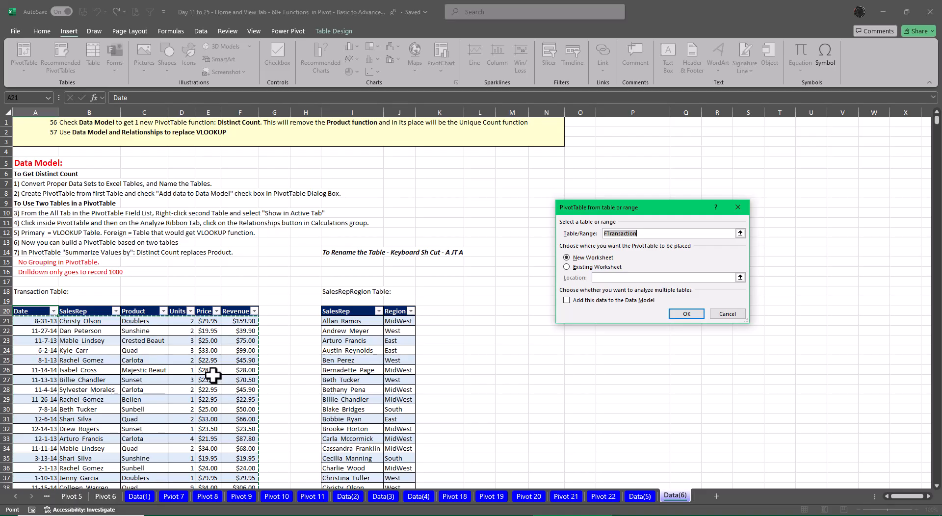
left_click(567, 300)
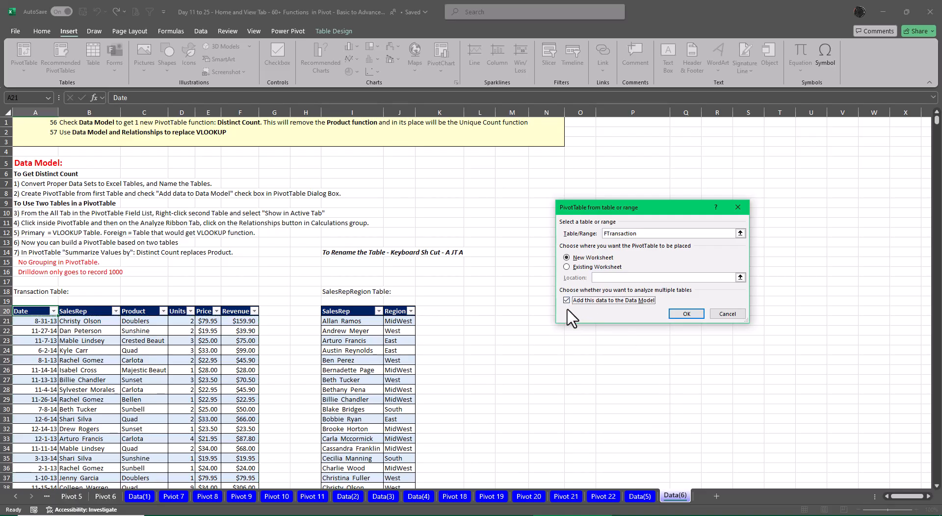
left_click(686, 314)
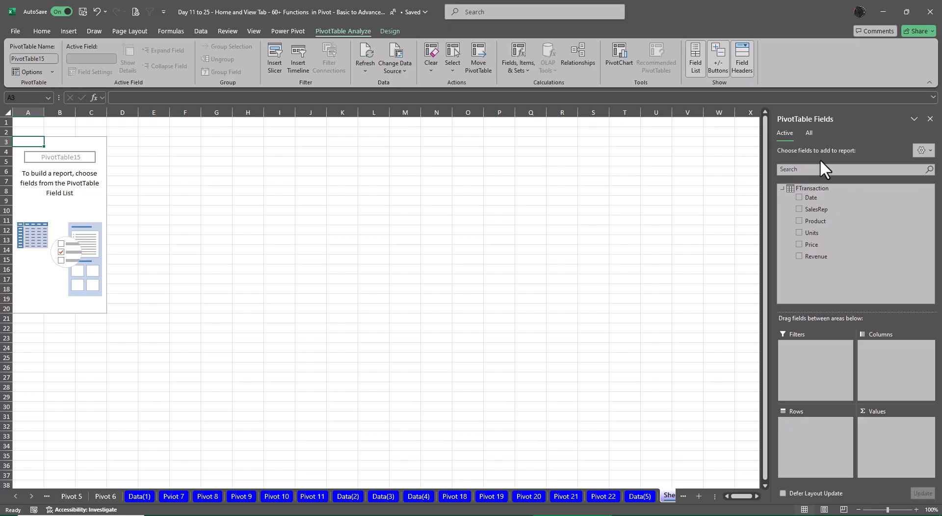
Step: Examine the fields of the SalesrepTable and FTransaction tables in the full table list, and return to the active fields
left_click(809, 132)
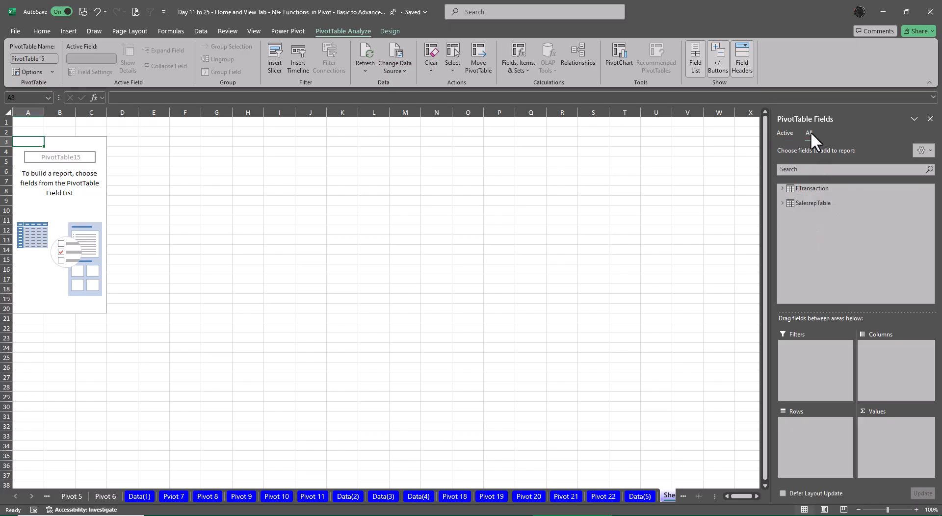
left_click(781, 202)
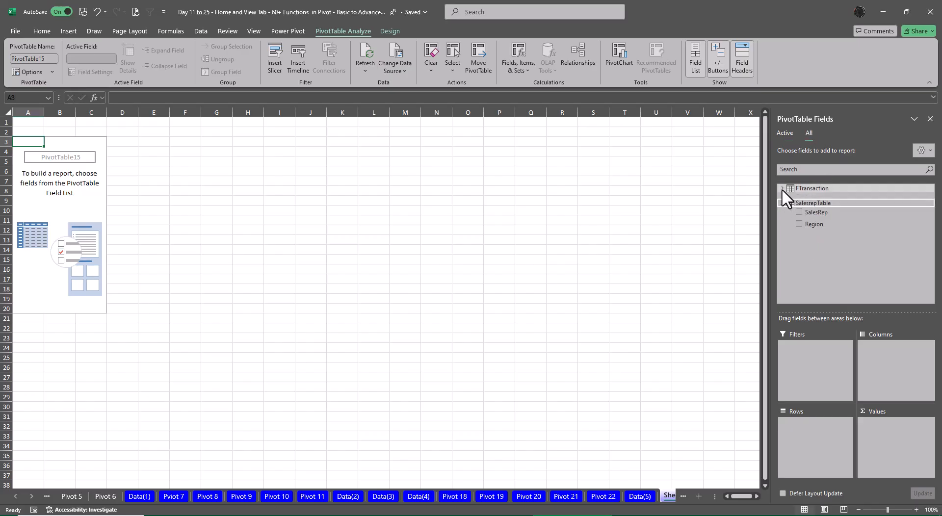
left_click(782, 189)
left_click(784, 136)
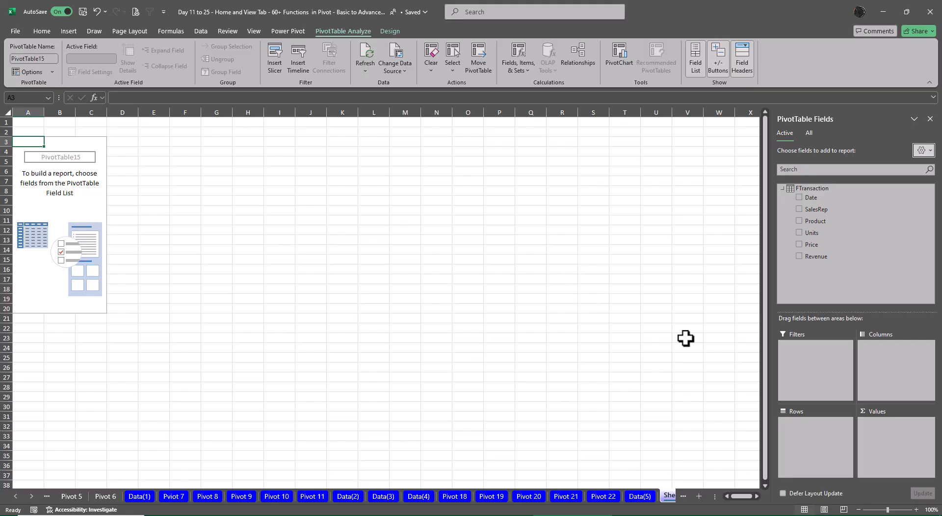
Step: Add Product to both Rows and Values as a count, and sort the counts from largest to smallest
left_click(798, 221)
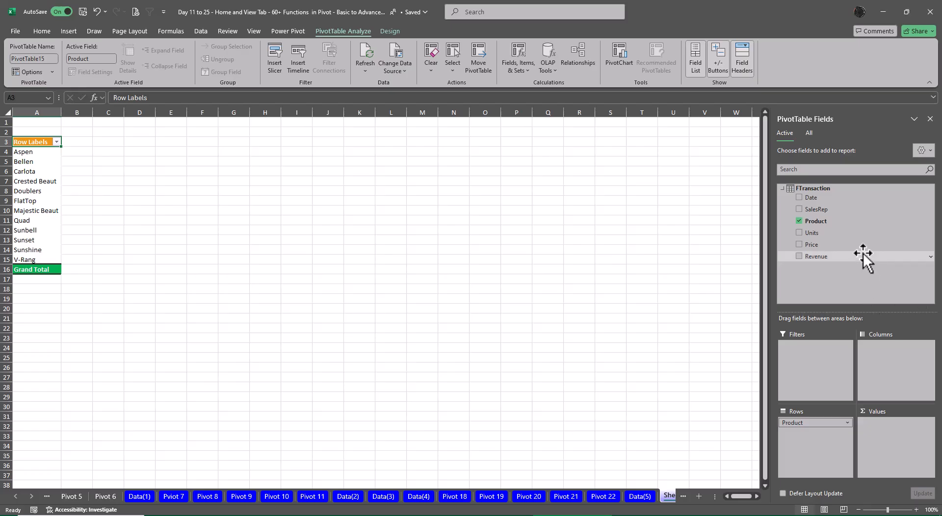
left_click_drag(811, 222, 885, 431)
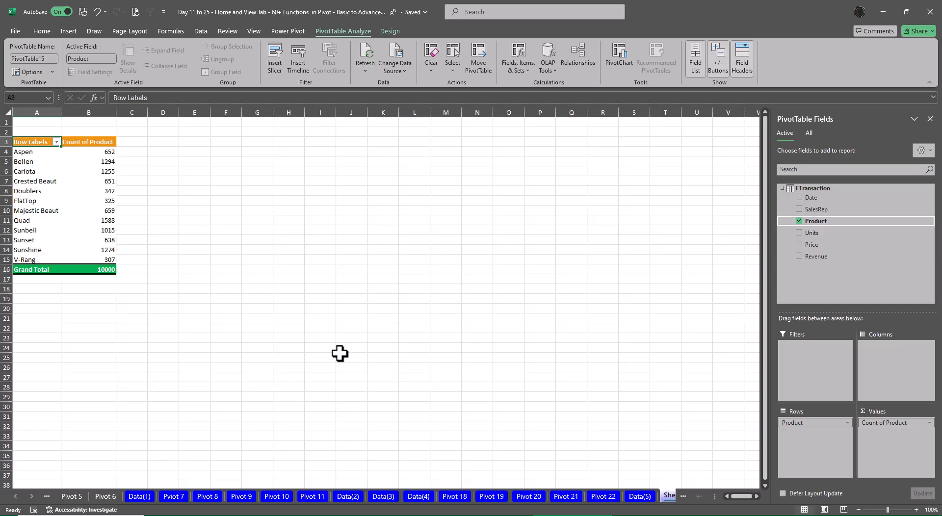
right_click(88, 152)
mouse_move(158, 302)
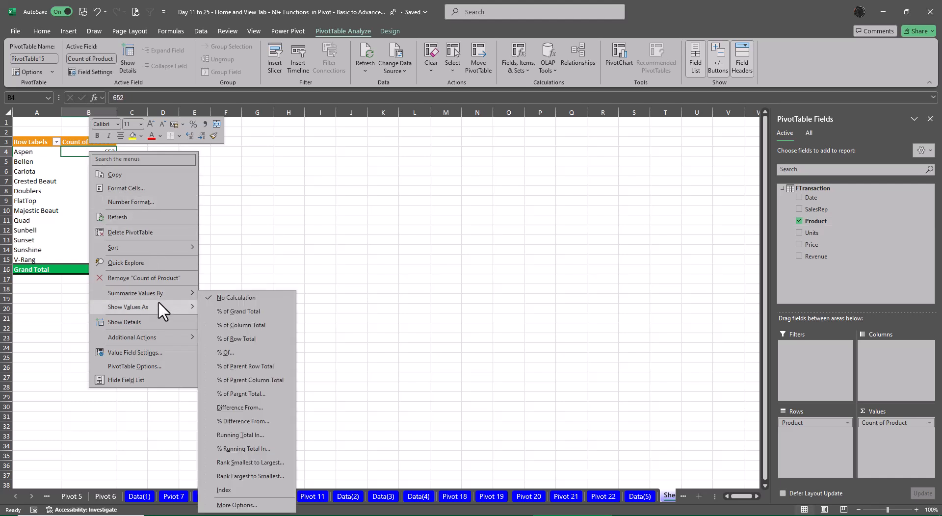
mouse_move(163, 245)
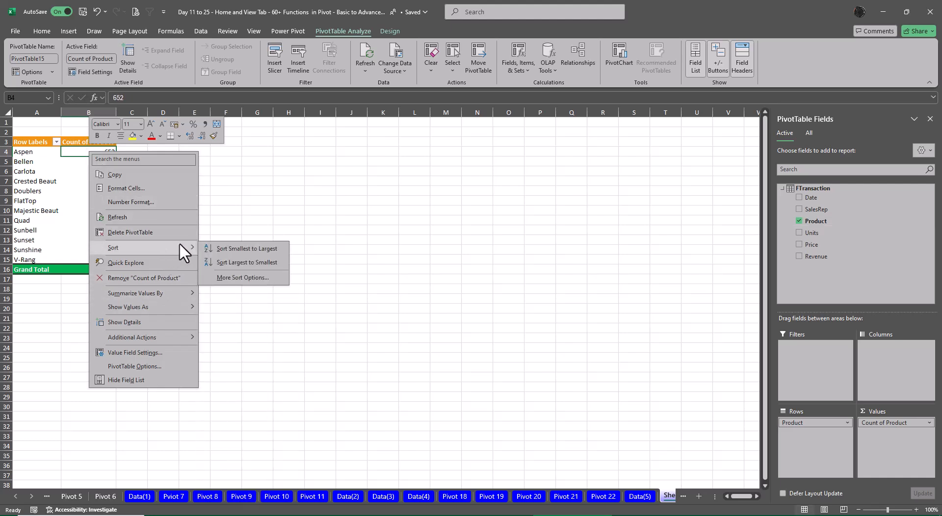
left_click(231, 262)
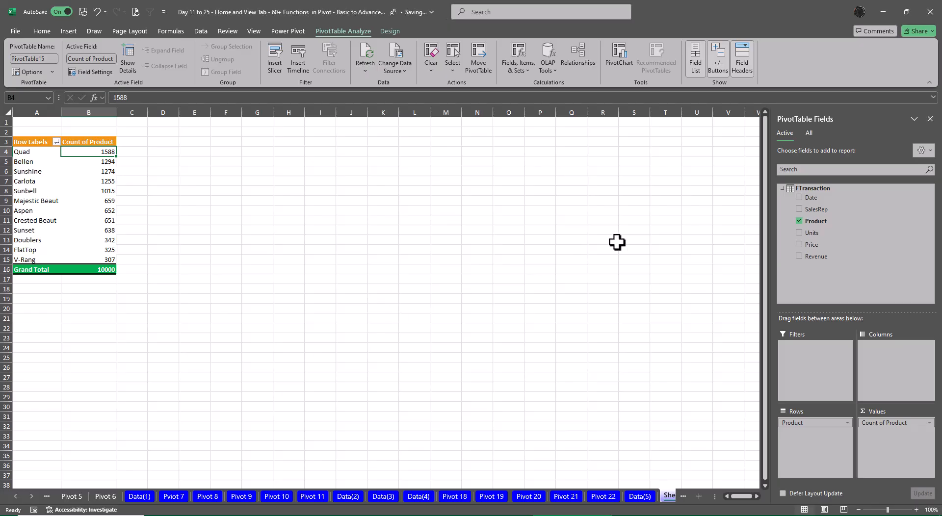
Step: Summarize the Product values by Distinct Count, and remove Product from Rows
left_click(921, 423)
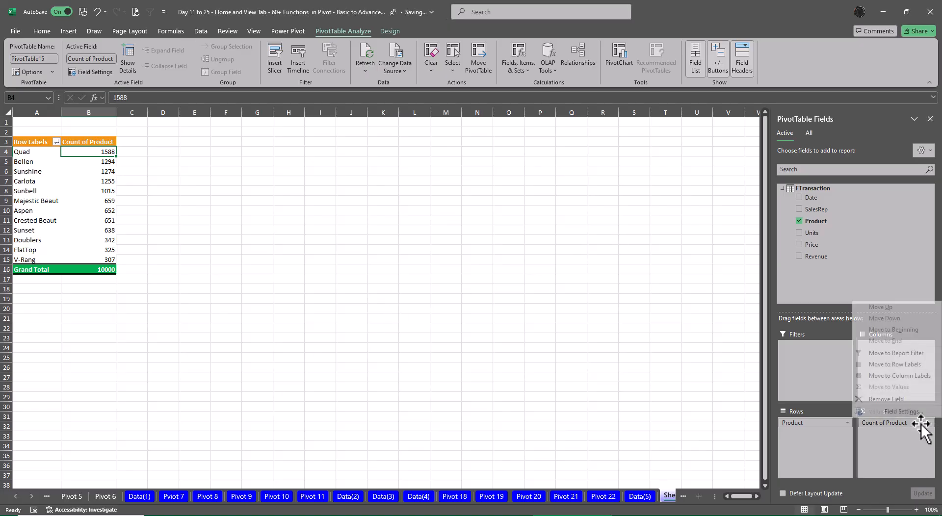
left_click(900, 410)
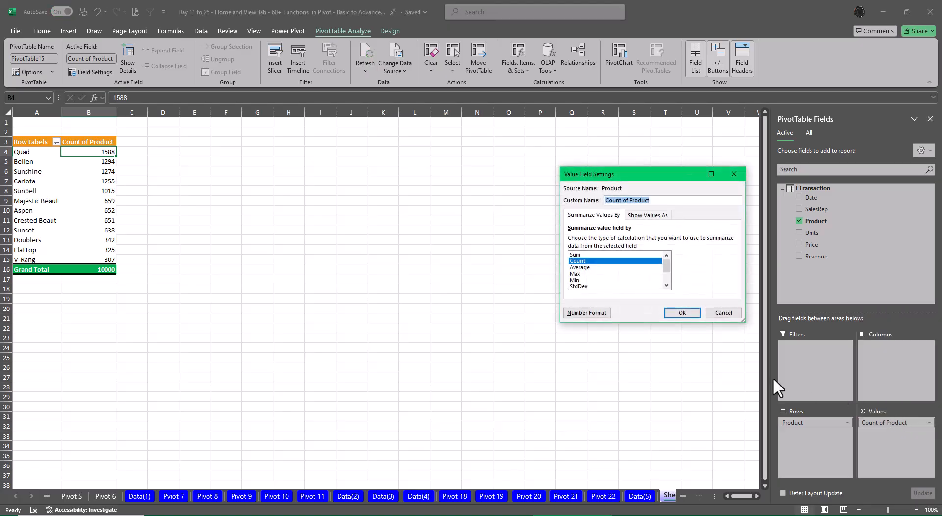
left_click(666, 286)
left_click(666, 286)
left_click(666, 286)
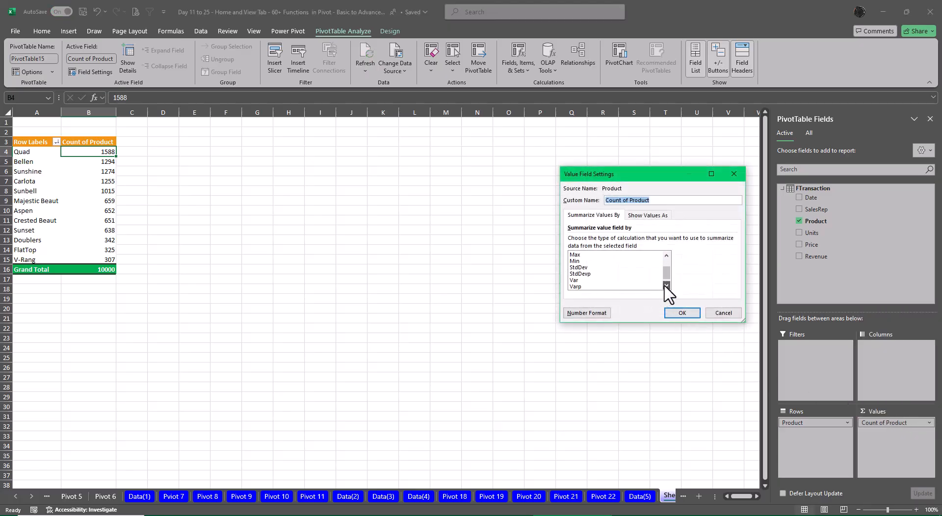
left_click(666, 285)
left_click(588, 287)
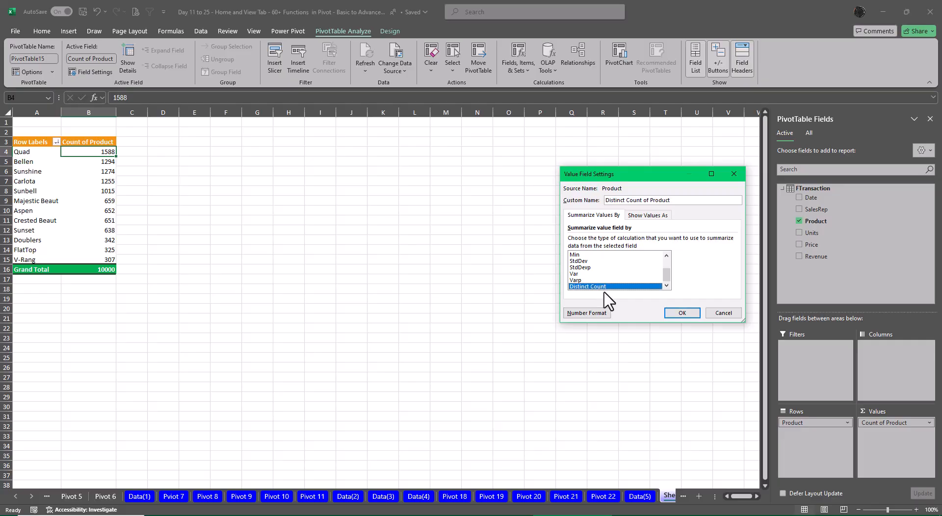
left_click(683, 314)
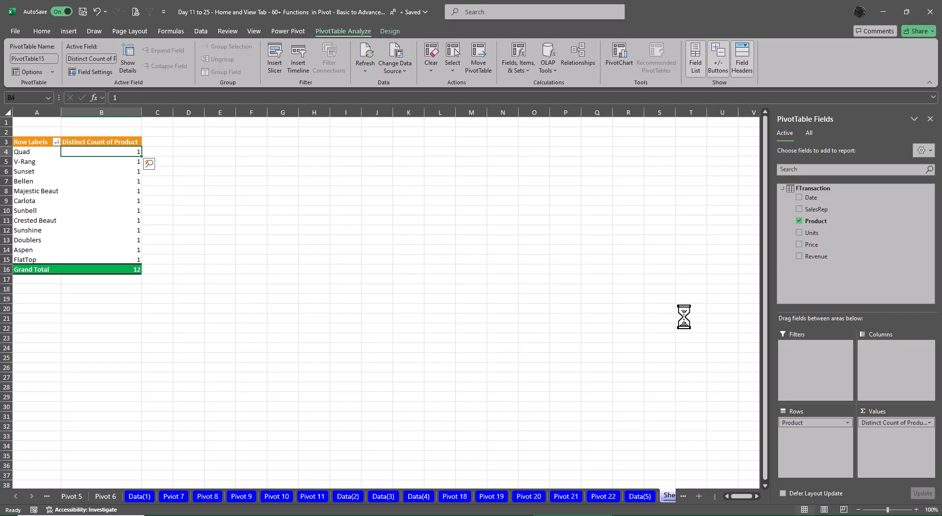
left_click_drag(810, 423, 564, 373)
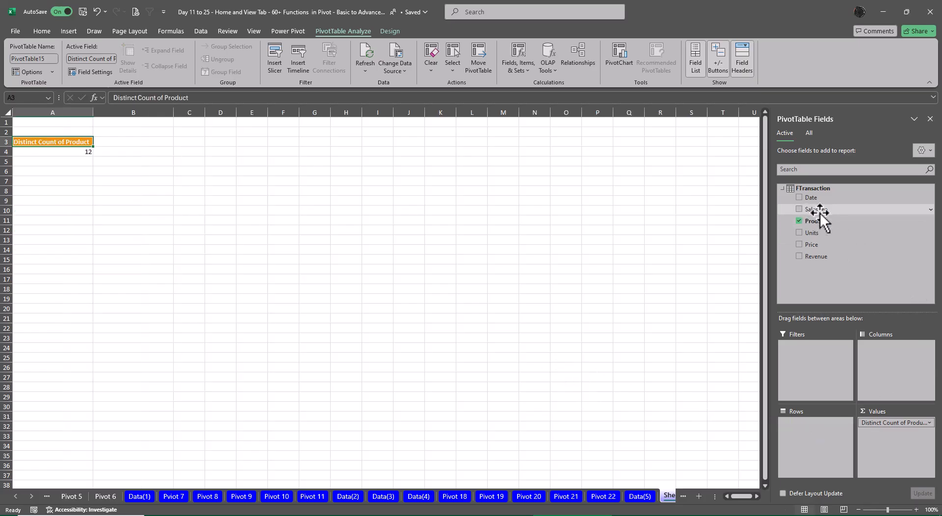
Step: Add SalesRep to Values and summarize it by Distinct Count
left_click_drag(819, 212, 884, 439)
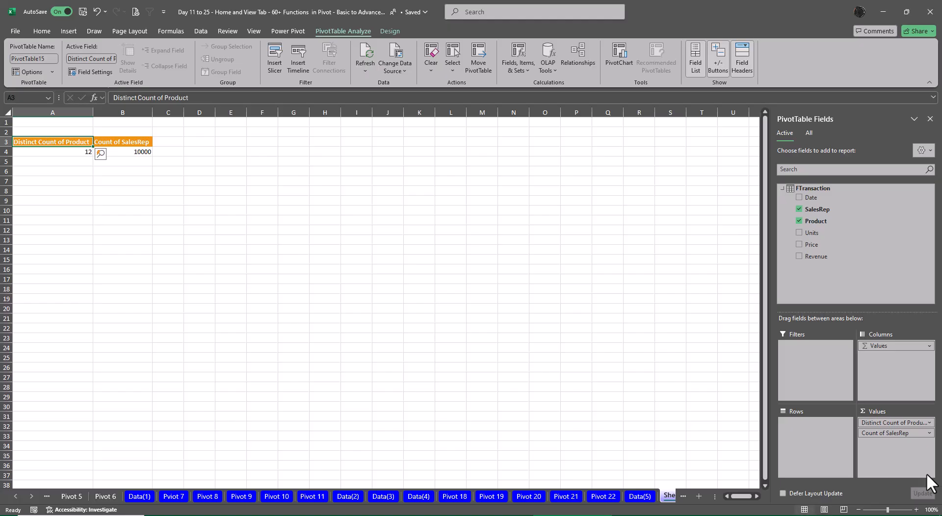
left_click(927, 433)
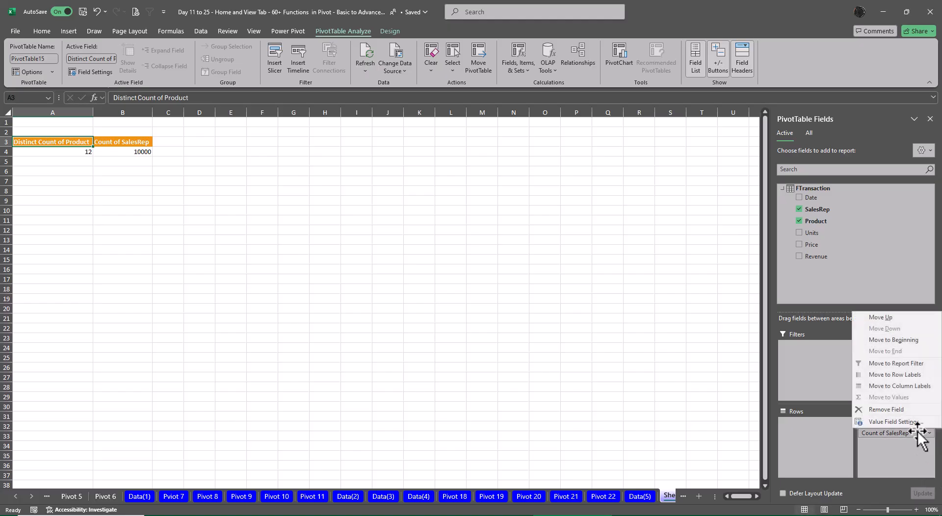
left_click(896, 422)
scroll(605, 279, "down", 2)
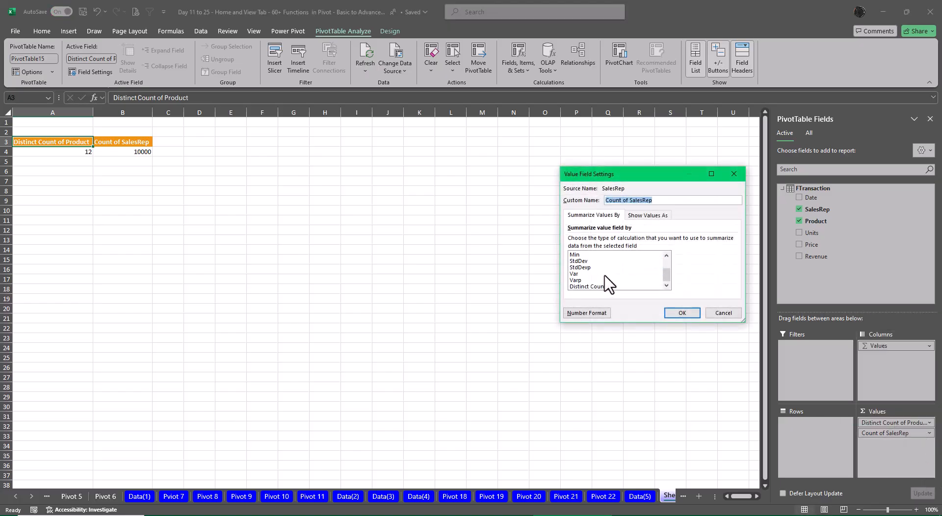
scroll(605, 279, "up", 2)
scroll(620, 287, "down", 2)
scroll(620, 287, "up", 1)
scroll(619, 287, "down", 1)
left_click(591, 286)
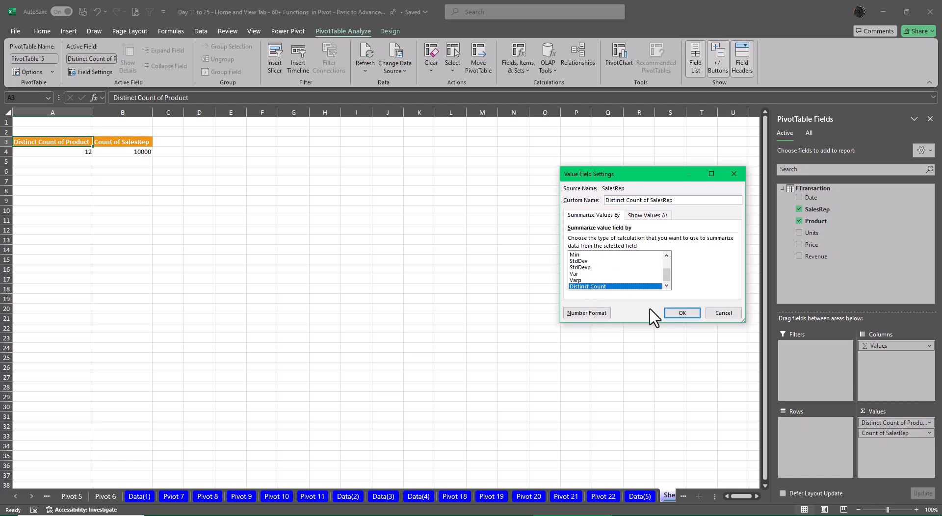
left_click(678, 314)
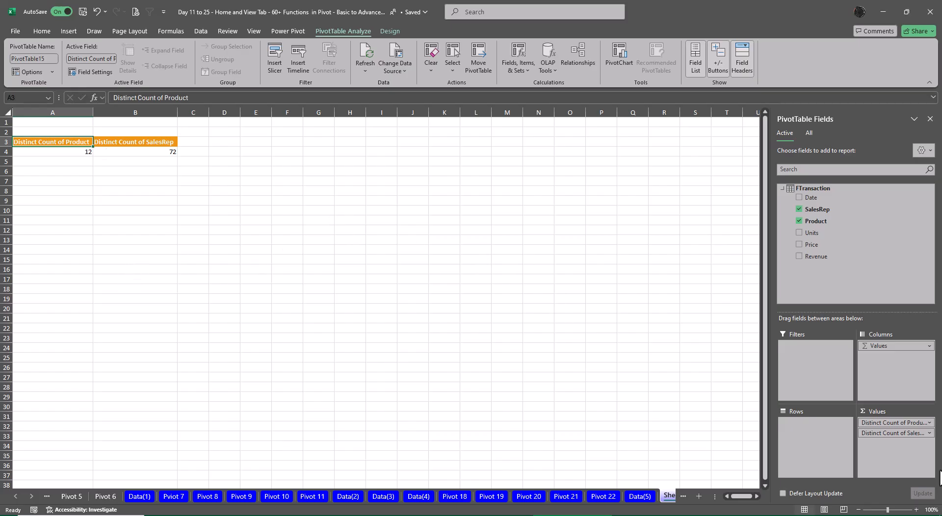
Step: Rename the worksheet holding the distinct counts as Pivot 23
left_click(32, 496)
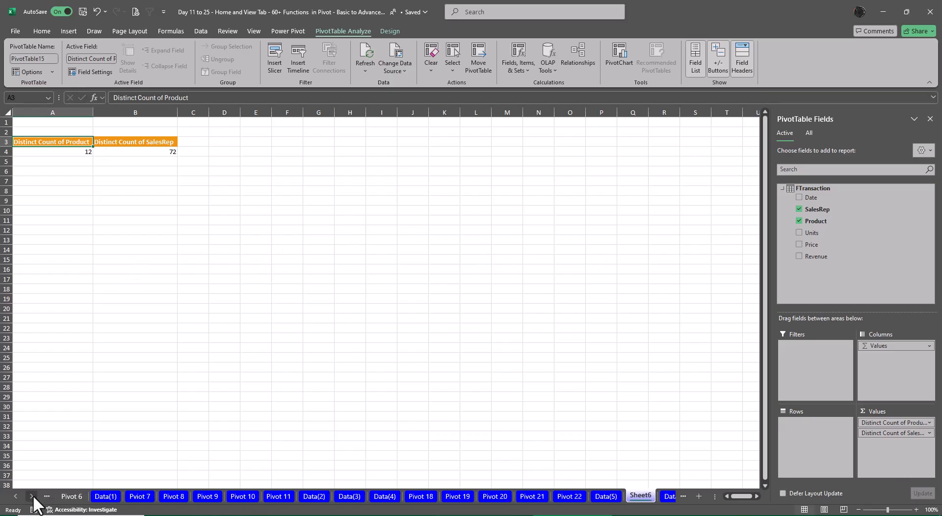
left_click(31, 496)
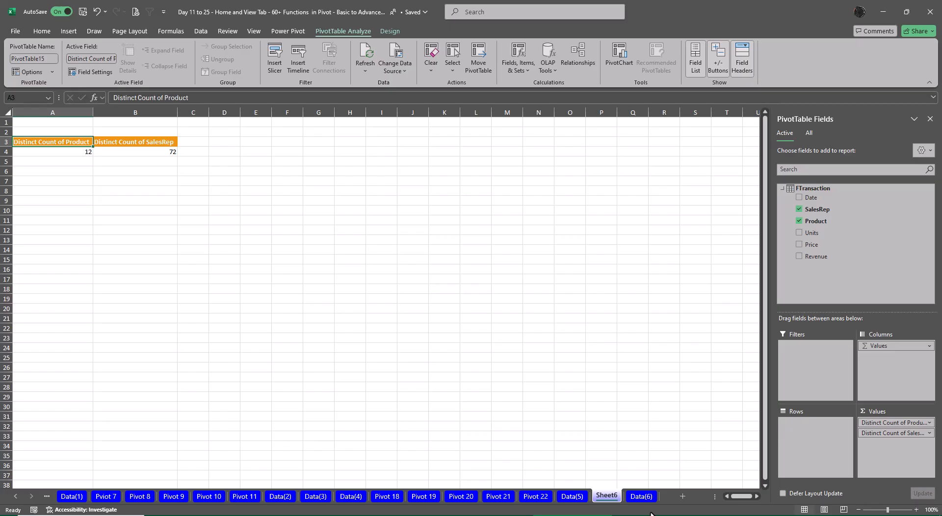
left_click_drag(607, 496, 606, 496)
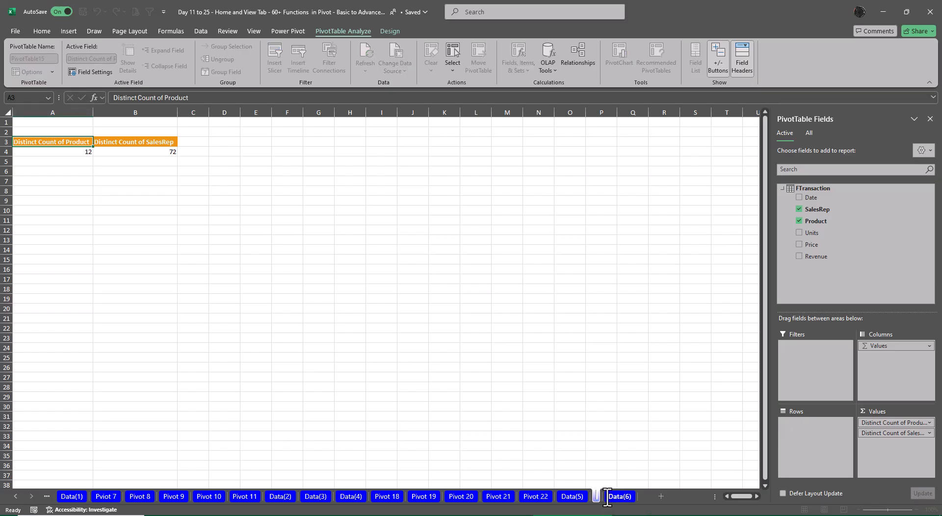
type("Pv")
key("BackSpace")
type("ivot")
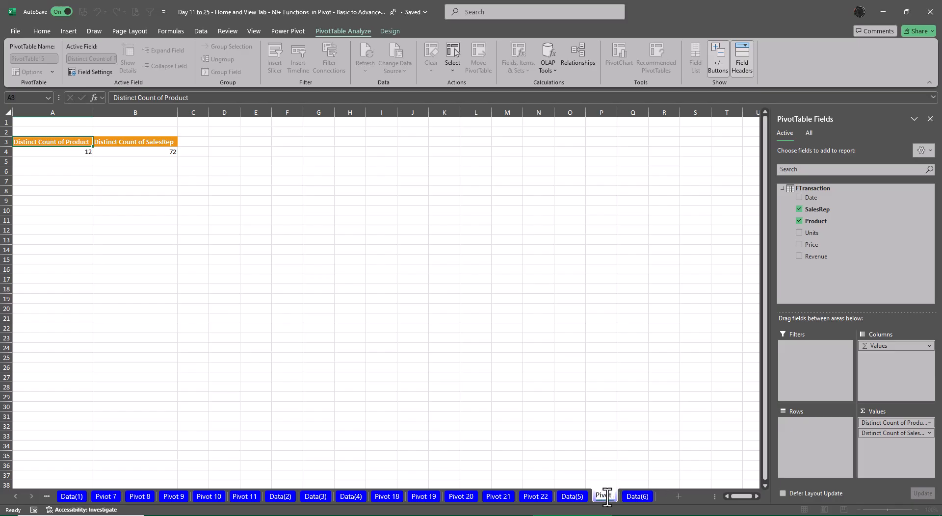
type(" 23")
key("Return")
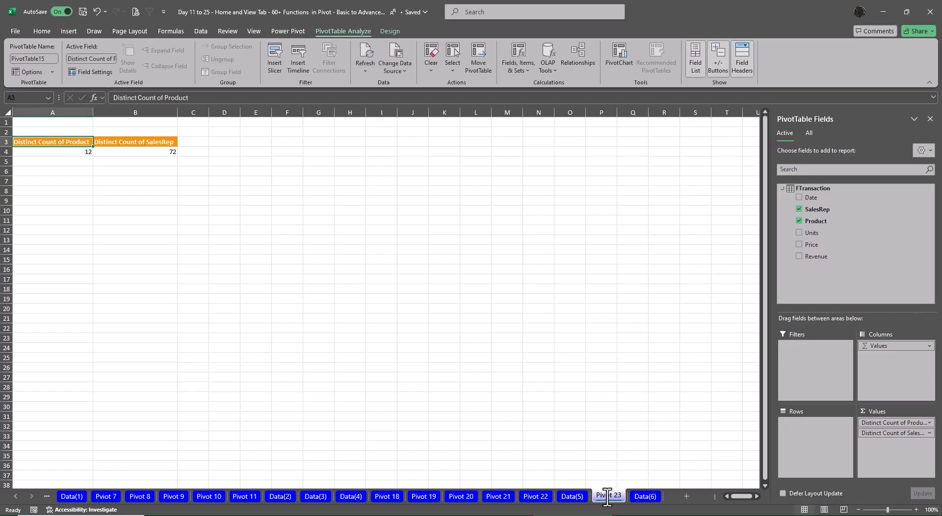
Step: Review the Data Model notes on Data(6), and check the table names of the transaction and sales rep region tables
left_click(645, 497)
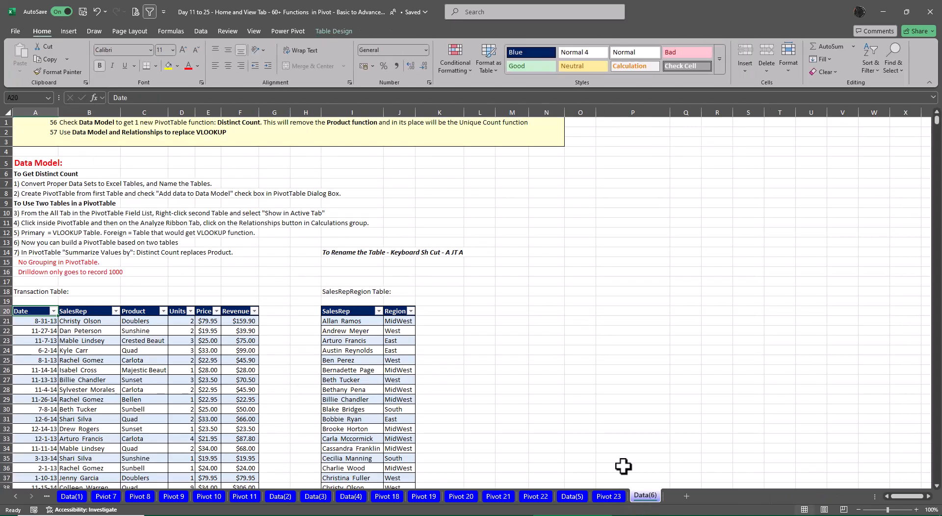
scroll(170, 335, "up", 3)
left_click(608, 497)
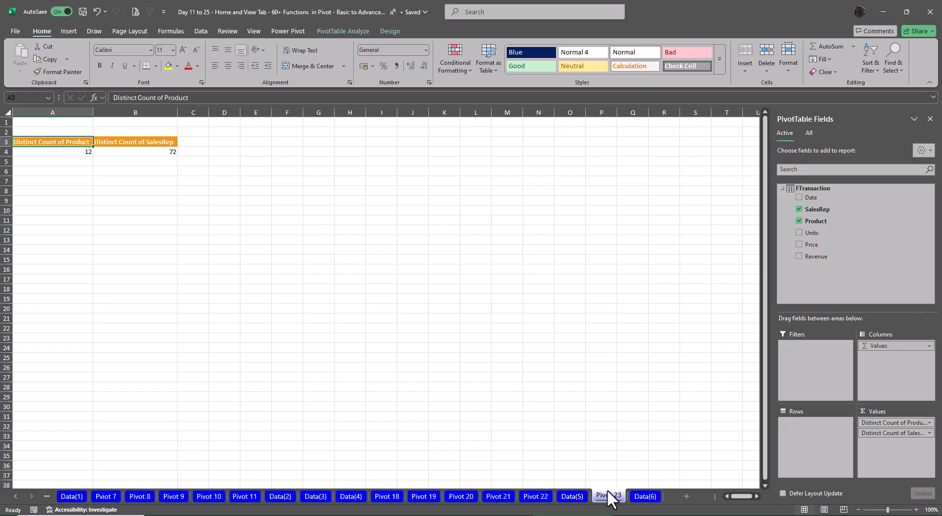
left_click(639, 496)
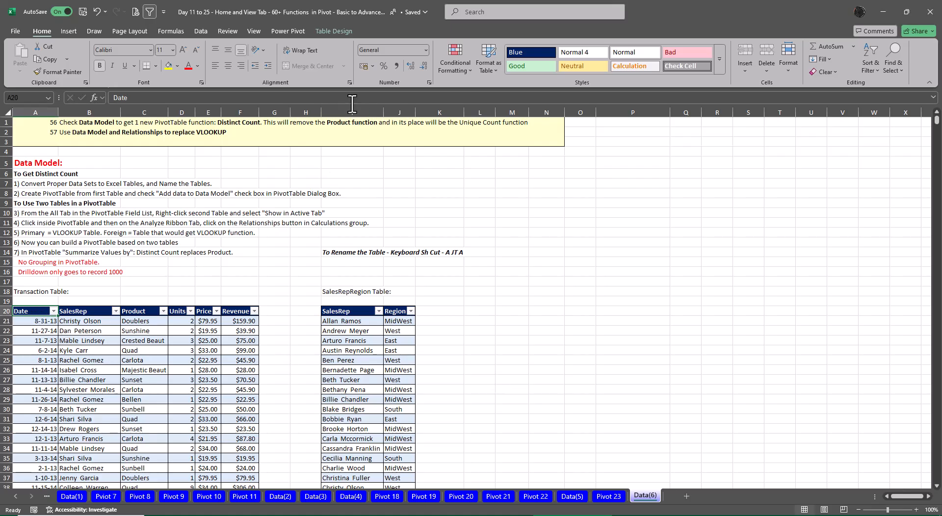
left_click(331, 29)
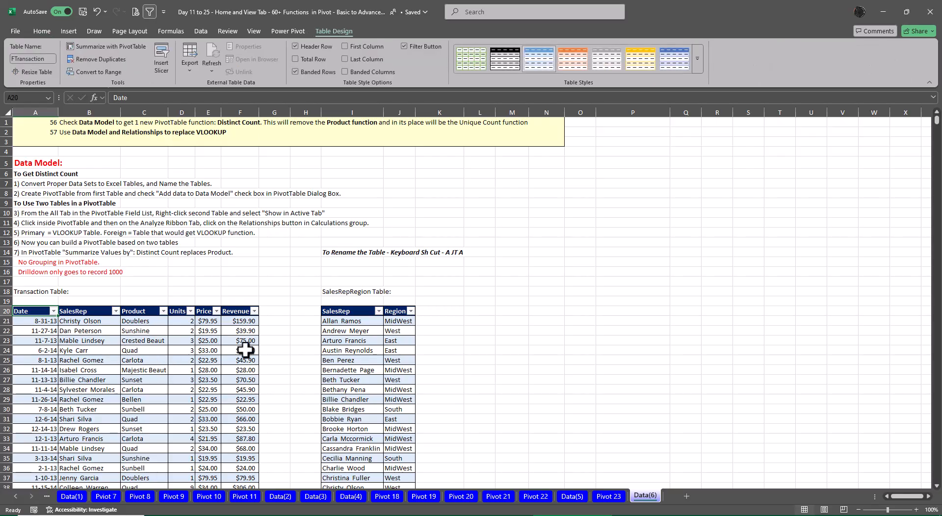
left_click(337, 311)
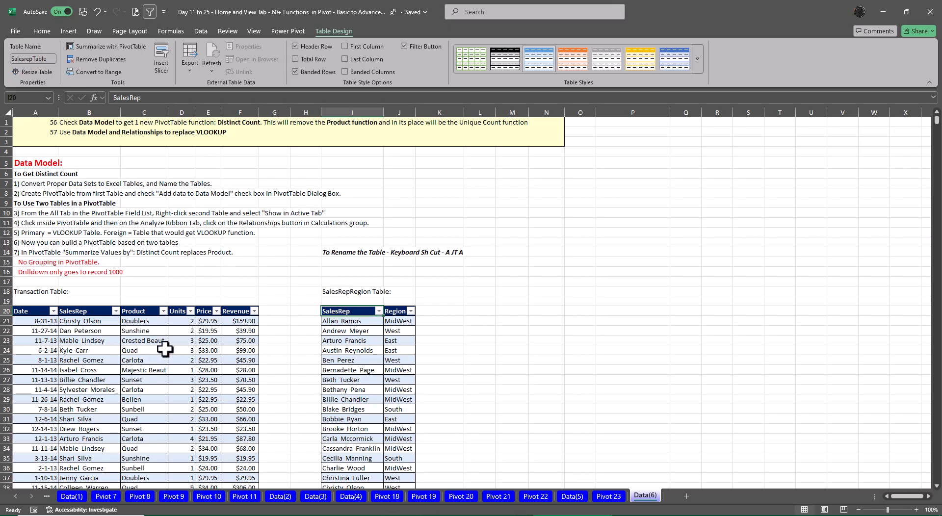
Step: Create another PivotTable on a new worksheet from the FTransaction table, adding the data to the Data Model
left_click(38, 311)
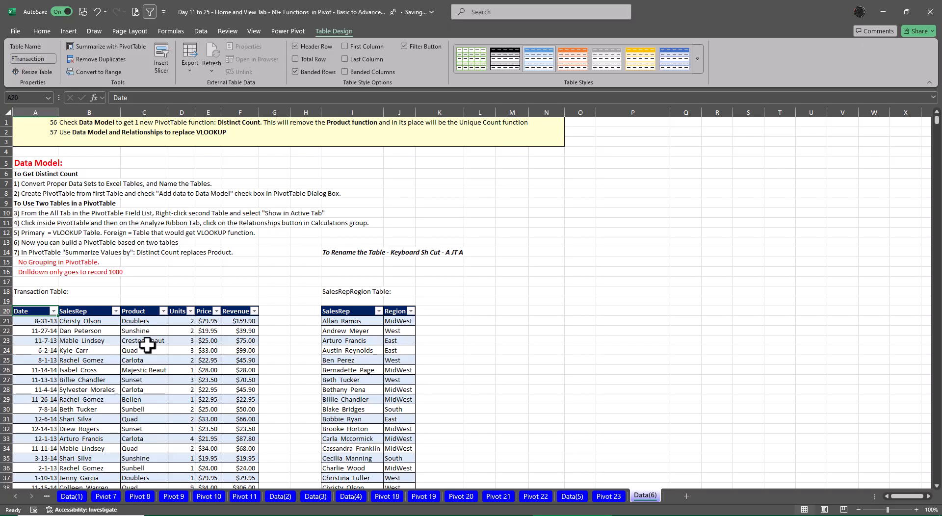
key("alt+n")
key("v")
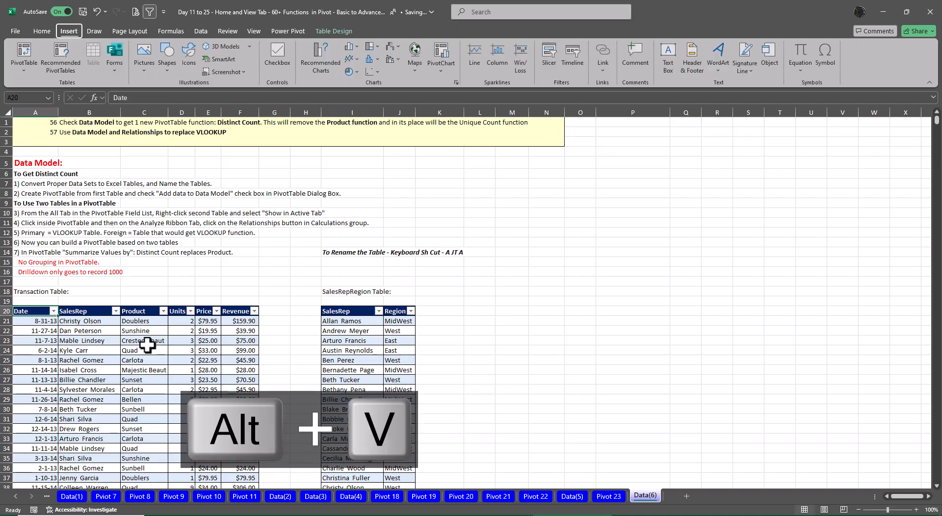
key("t")
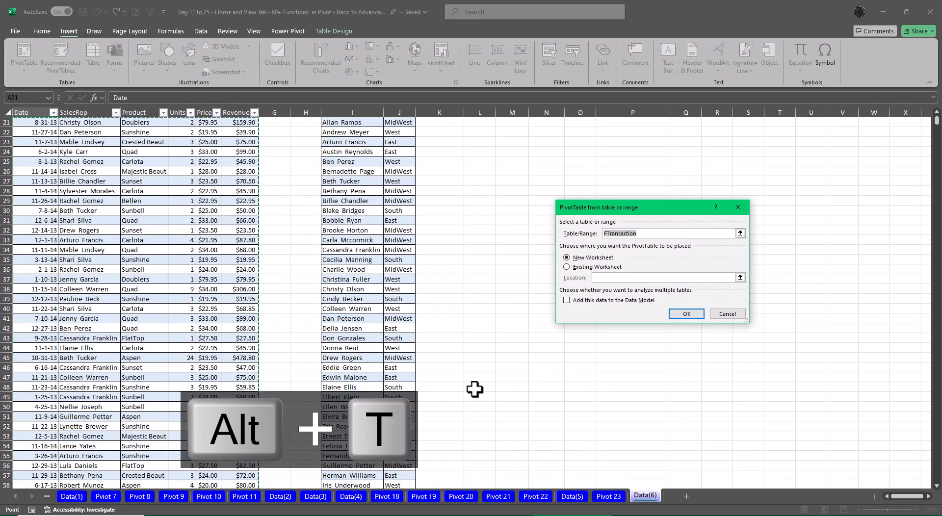
left_click(567, 300)
left_click(671, 315)
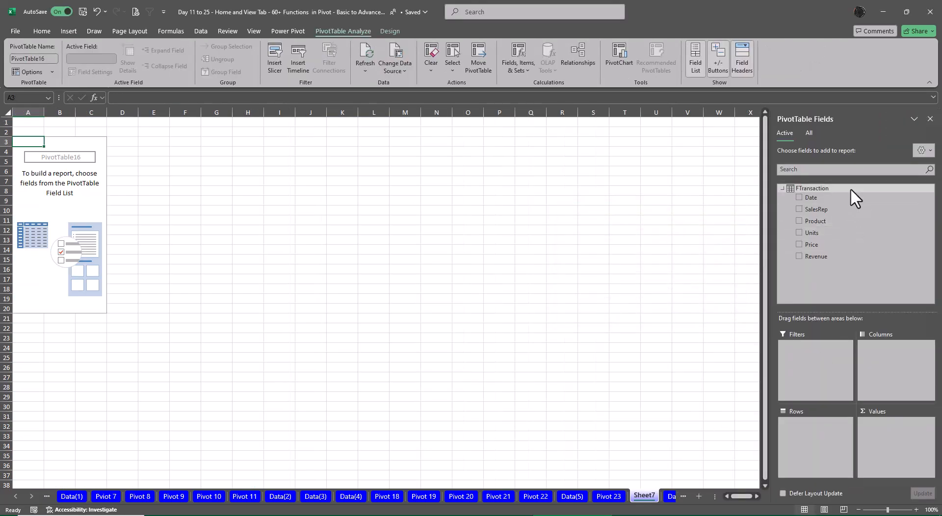
Step: From the full table list, add Region of SalesrepTable to Rows and Units of FTransaction to Values
left_click(809, 133)
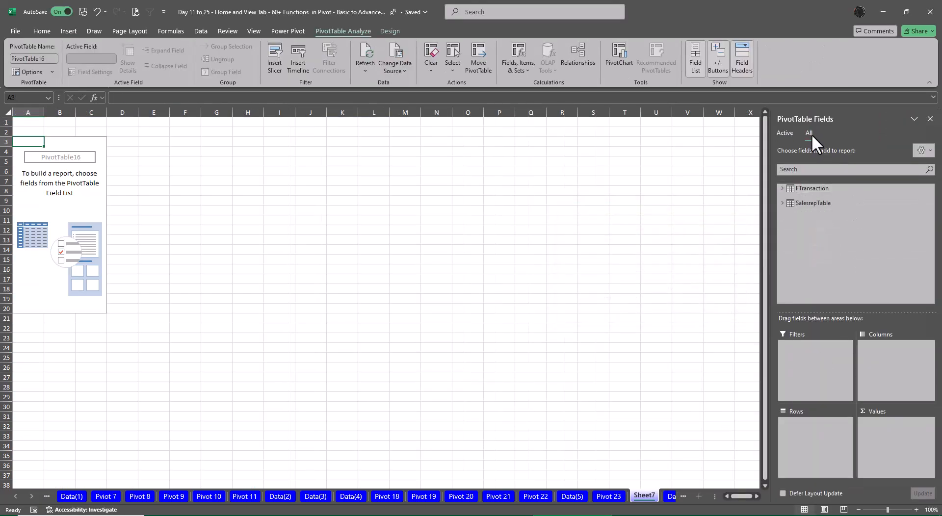
left_click(783, 201)
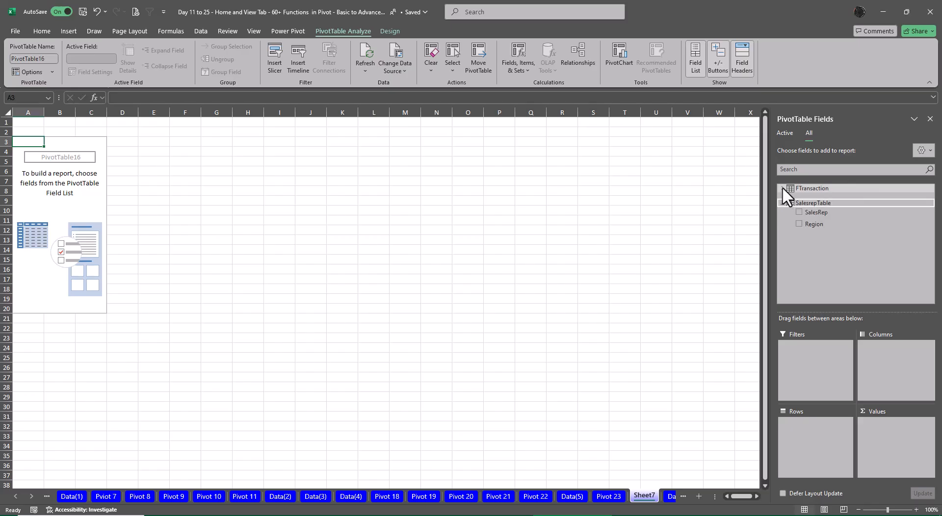
left_click(782, 188)
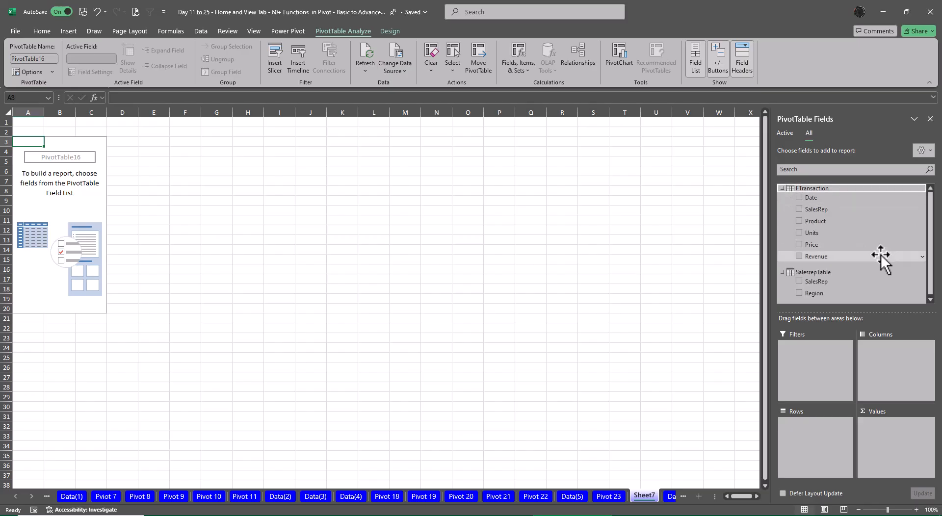
scroll(883, 254, "down", 1)
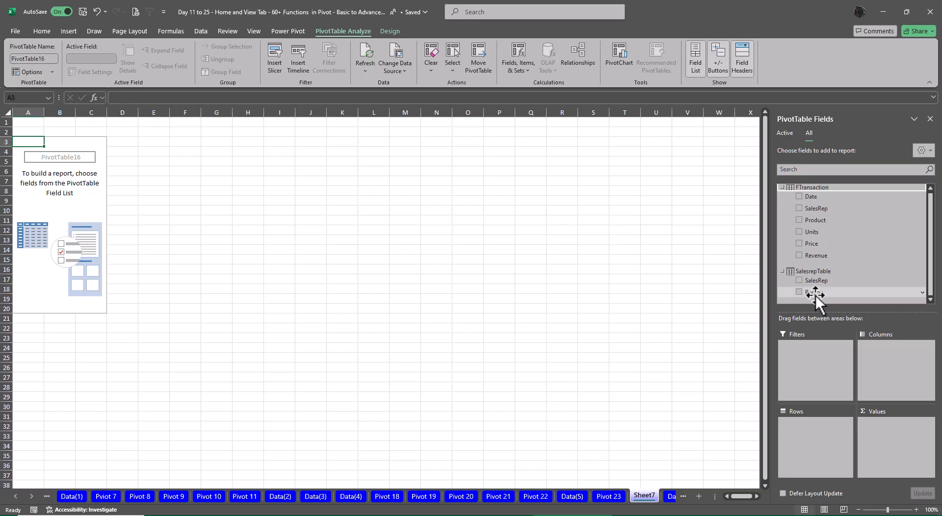
left_click_drag(814, 293, 806, 443)
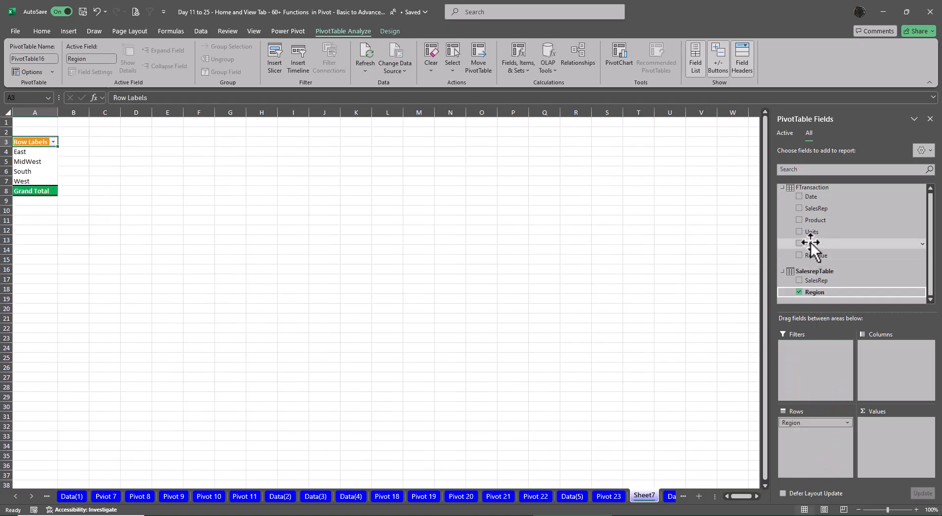
left_click_drag(810, 243, 890, 428)
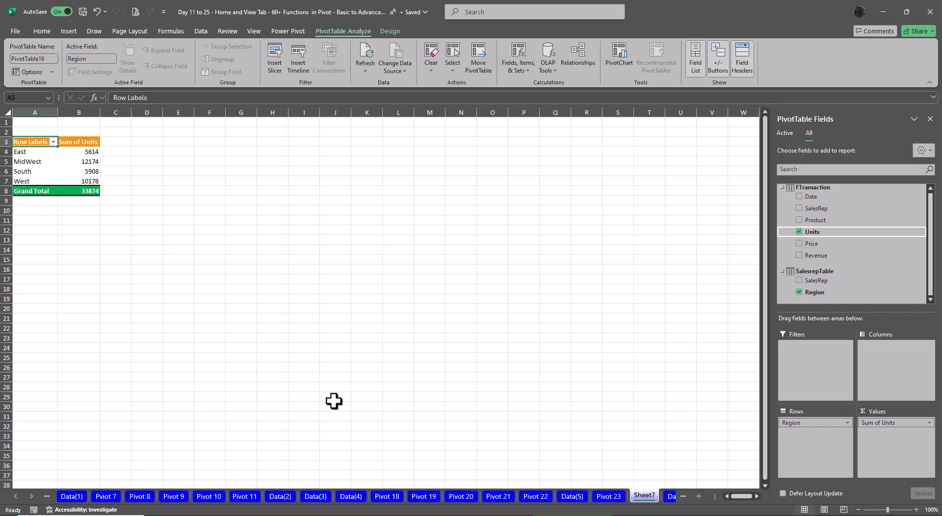
Step: Inspect the SalesRep relationship between FTransaction and SalesrepTable, and run auto-detection for further relationships
left_click(584, 57)
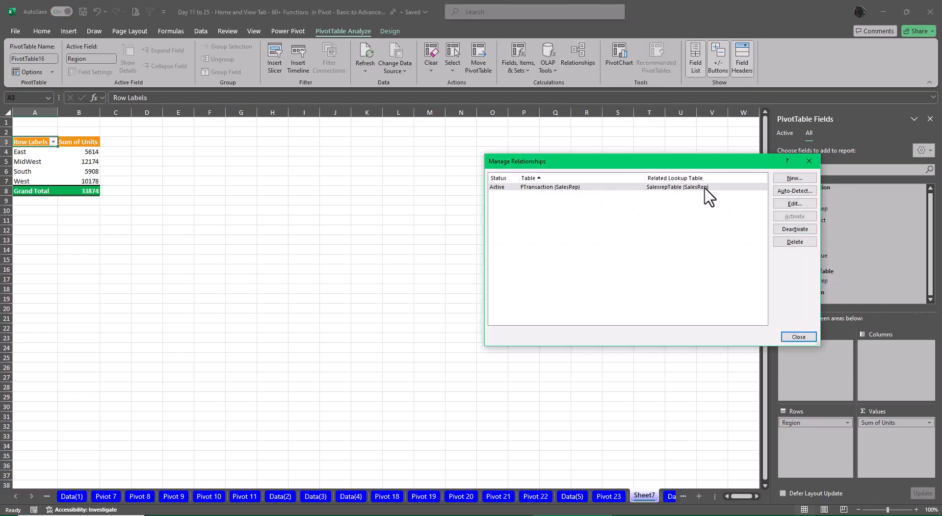
left_click_drag(767, 163, 478, 232)
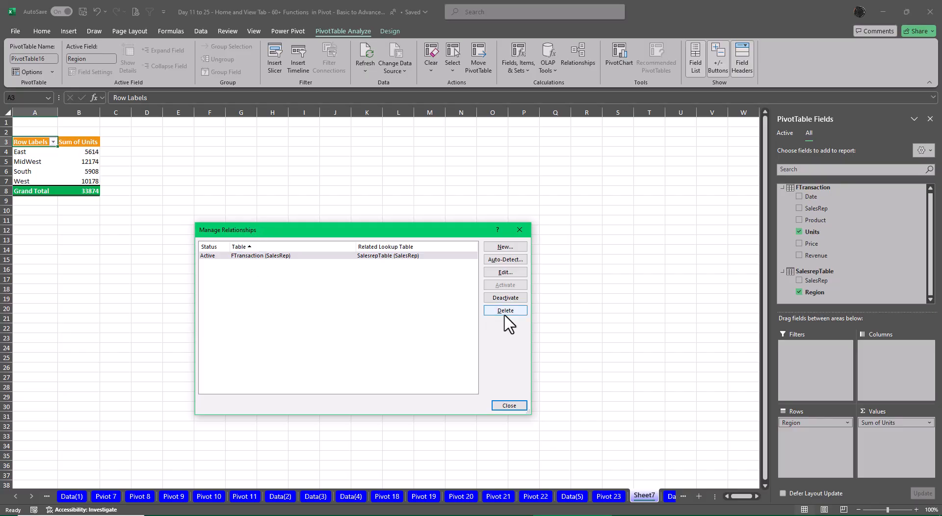
left_click(513, 273)
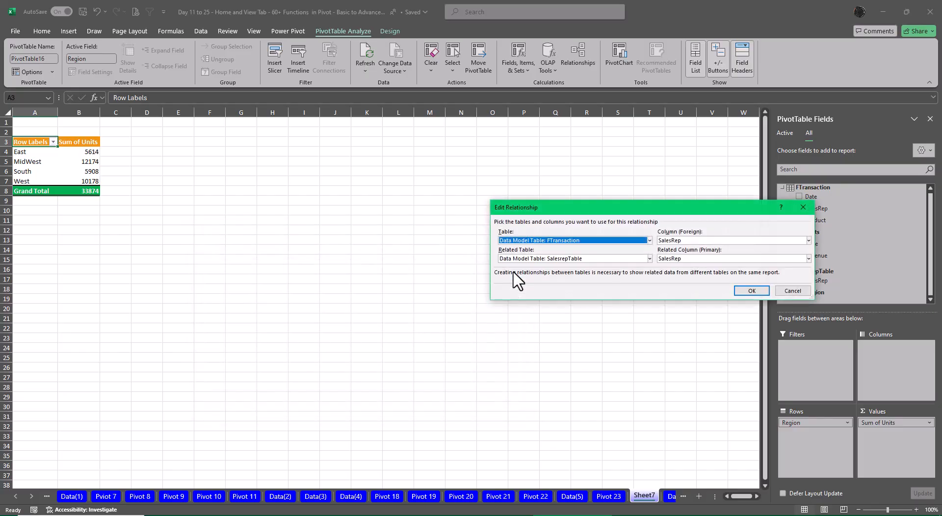
left_click(789, 293)
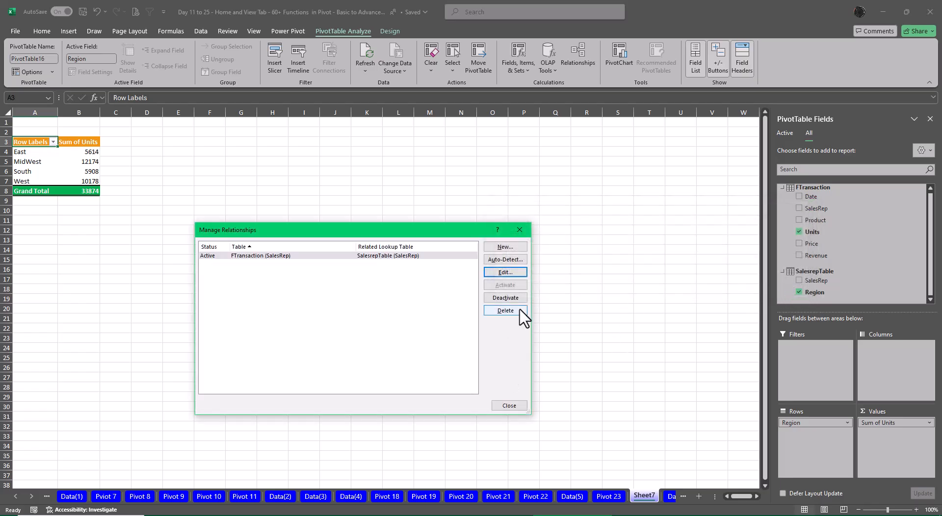
left_click(509, 260)
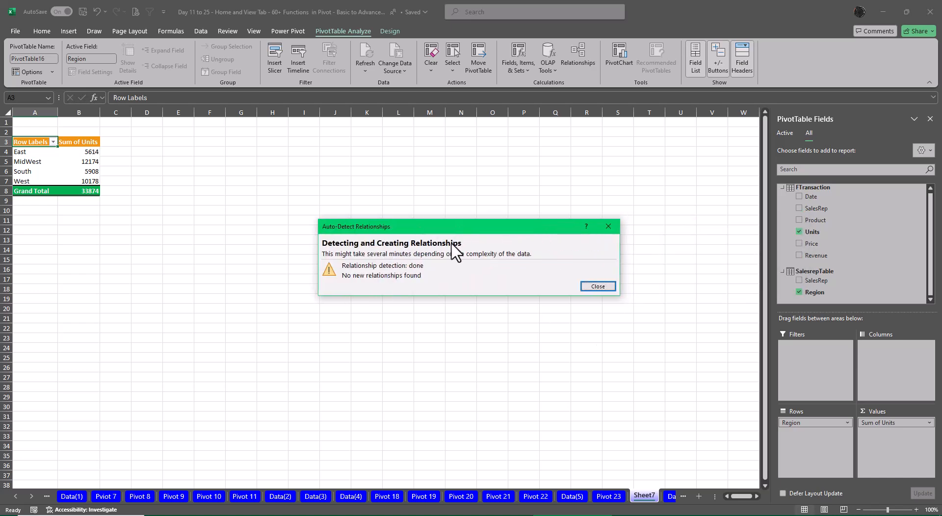
left_click(598, 287)
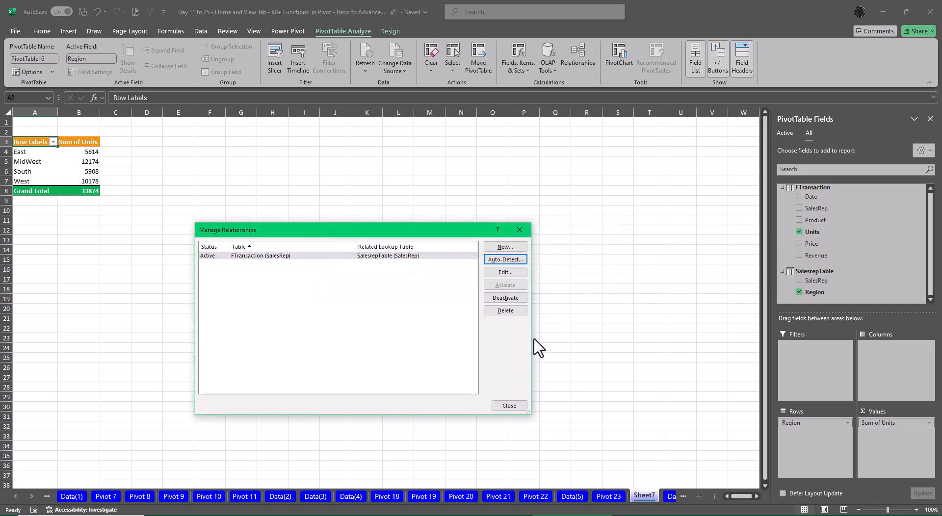
left_click(510, 406)
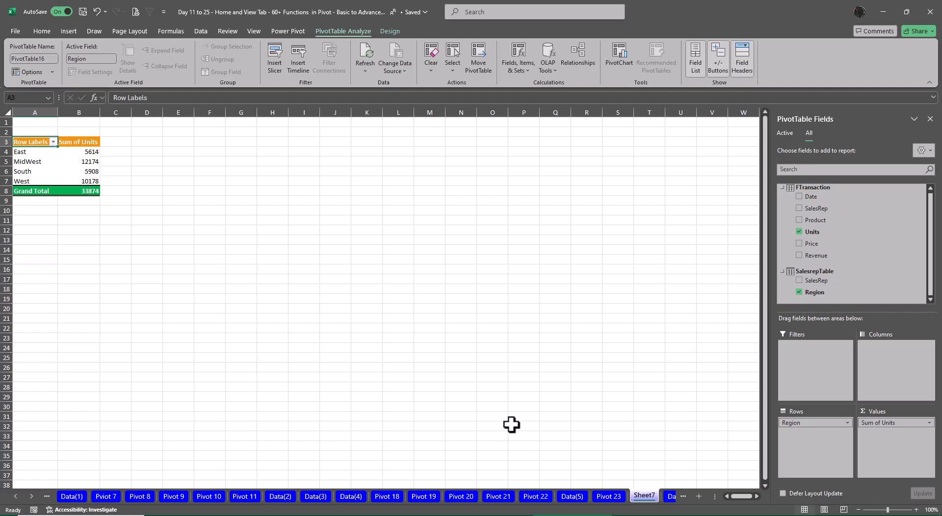
Step: Show the PivotTable in tabular form, and add SalesRep from FTransaction below Region in Rows
left_click(390, 30)
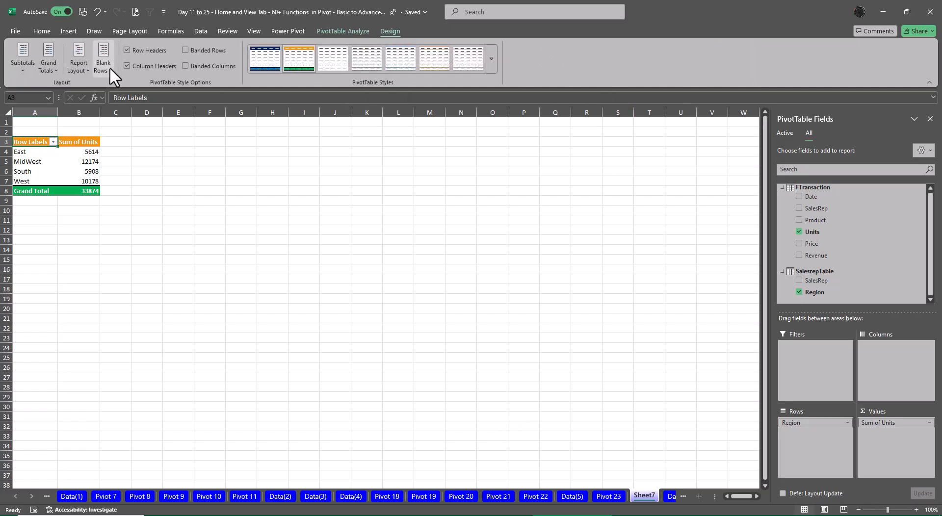
left_click(85, 55)
left_click(120, 126)
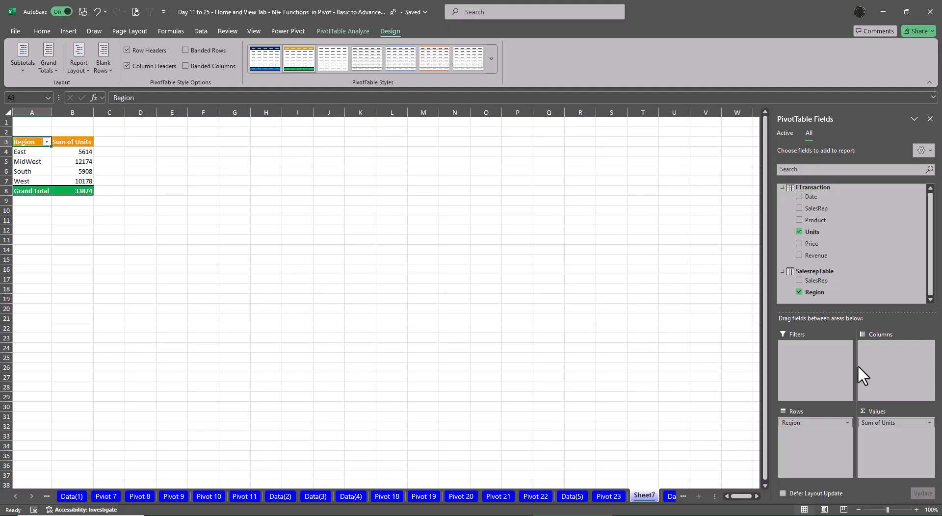
left_click(798, 208)
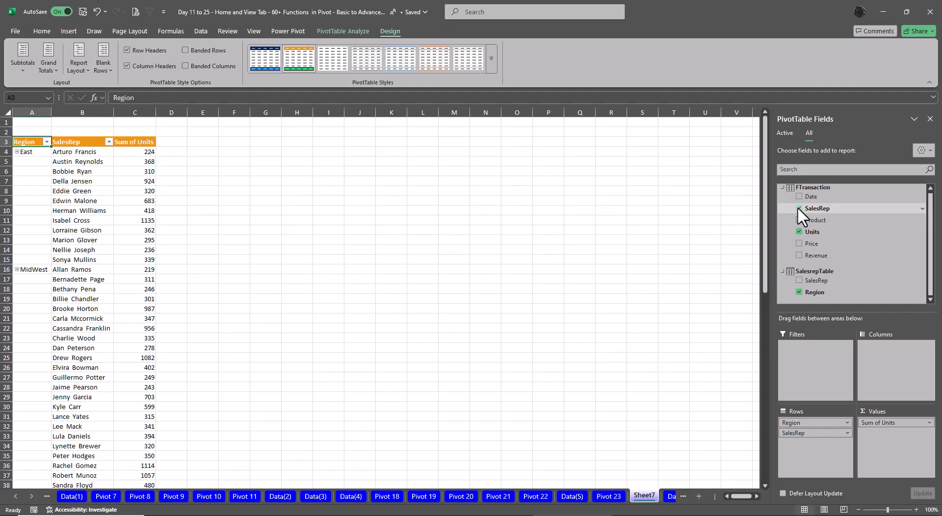
Step: Turn on subtotals for each Region group in the PivotTable and insert a blank line after each item
left_click(25, 63)
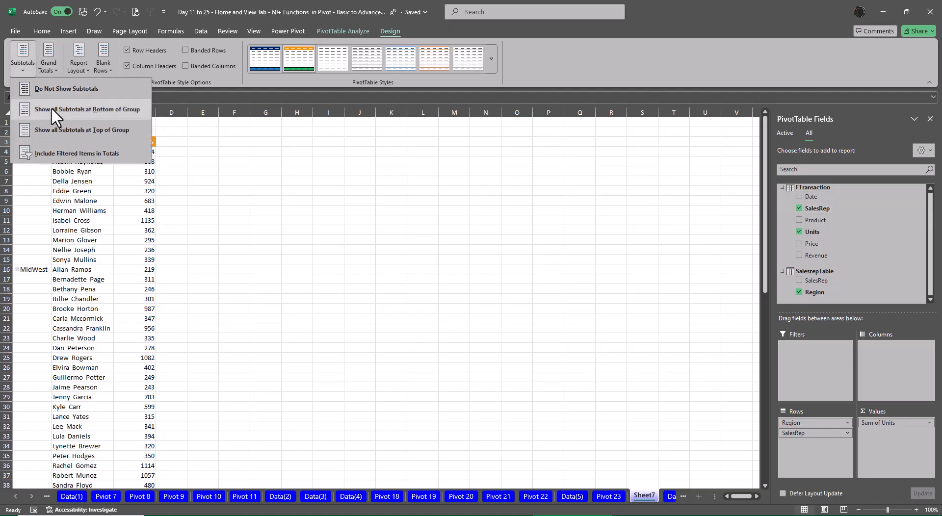
left_click(54, 129)
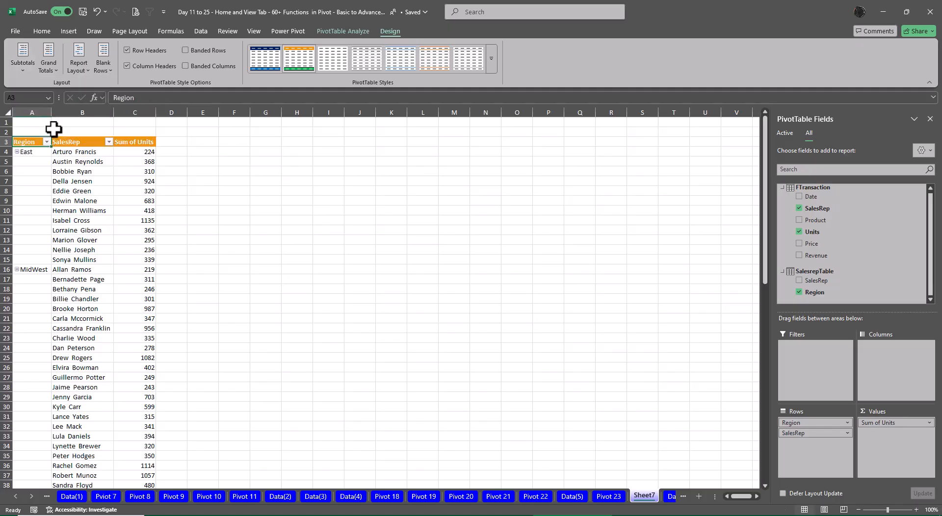
left_click(102, 71)
left_click(111, 87)
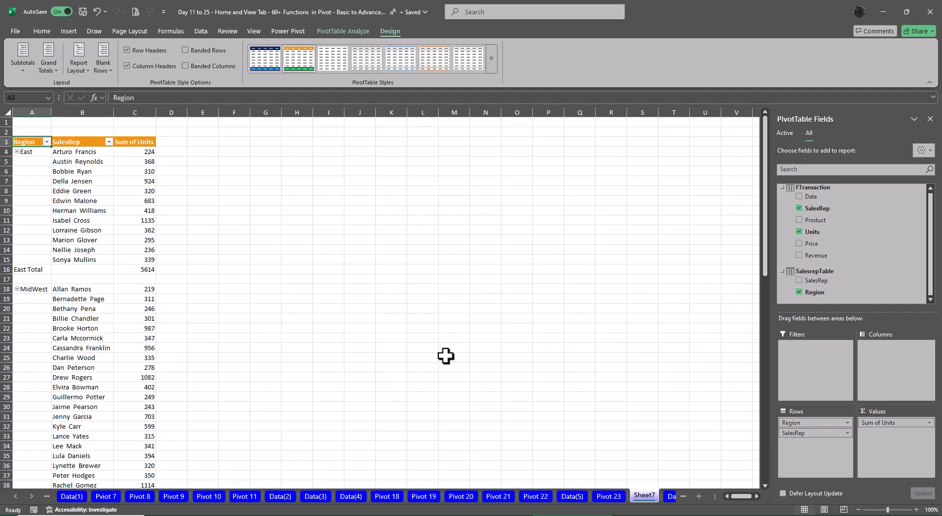
Step: Rename the new PivotTable's worksheet as Pivot 24
right_click(652, 492)
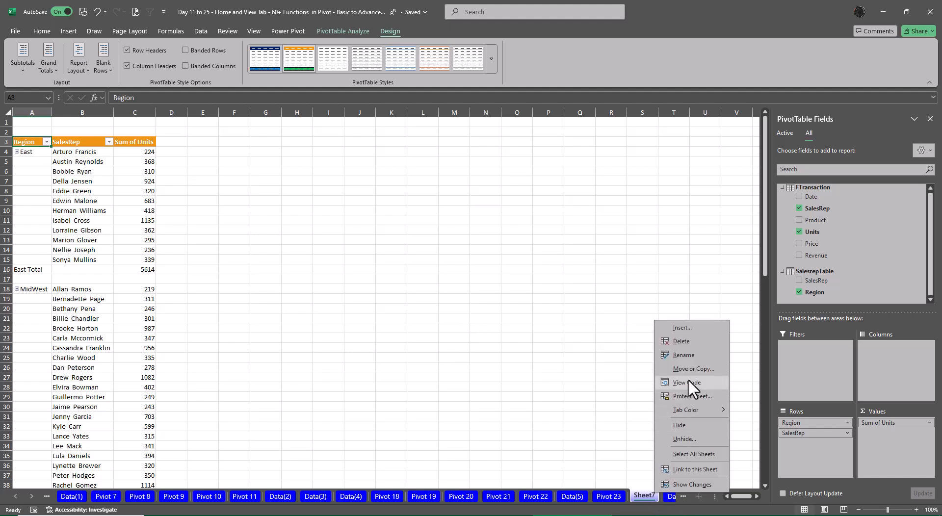
left_click(690, 354)
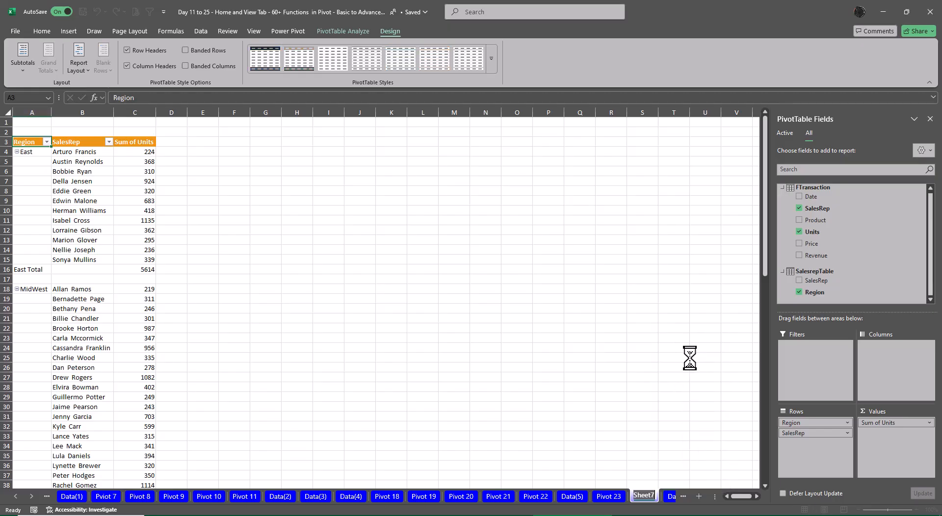
key("BackSpace")
type("Pivot 24")
key("Return")
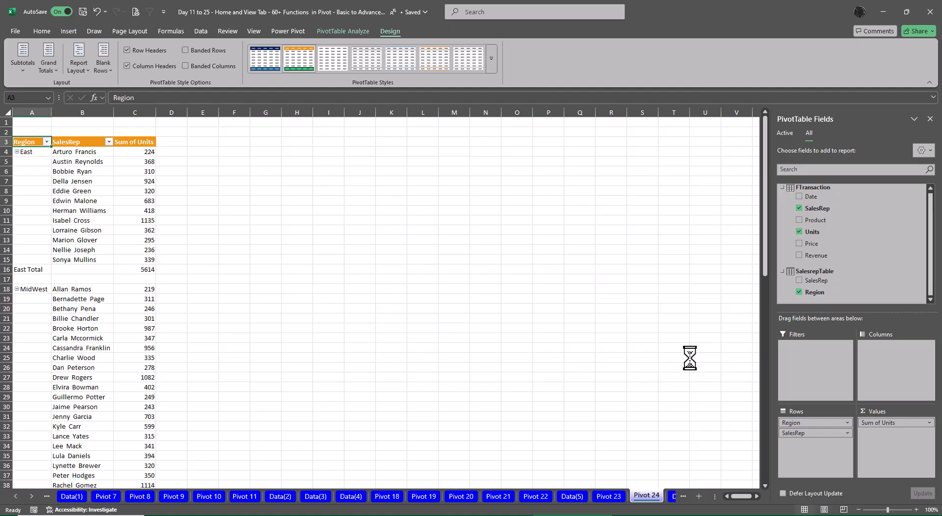
Step: Return to the top of the Data(6) sheet, and on the 60+ Topics sheet select rows 76 to 82 to review topics 58 to 64
key("ctrl+Page_Down")
key("ctrl+Up")
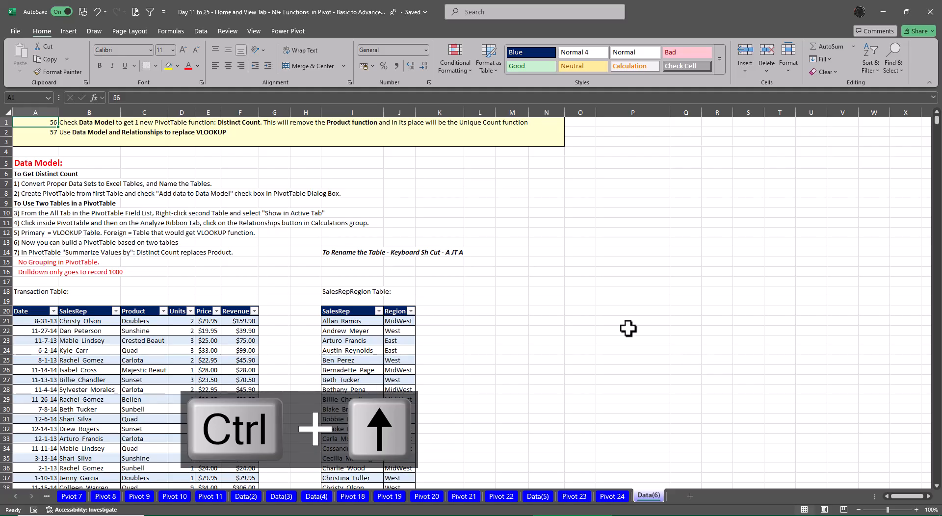
left_click(20, 497, "ctrl")
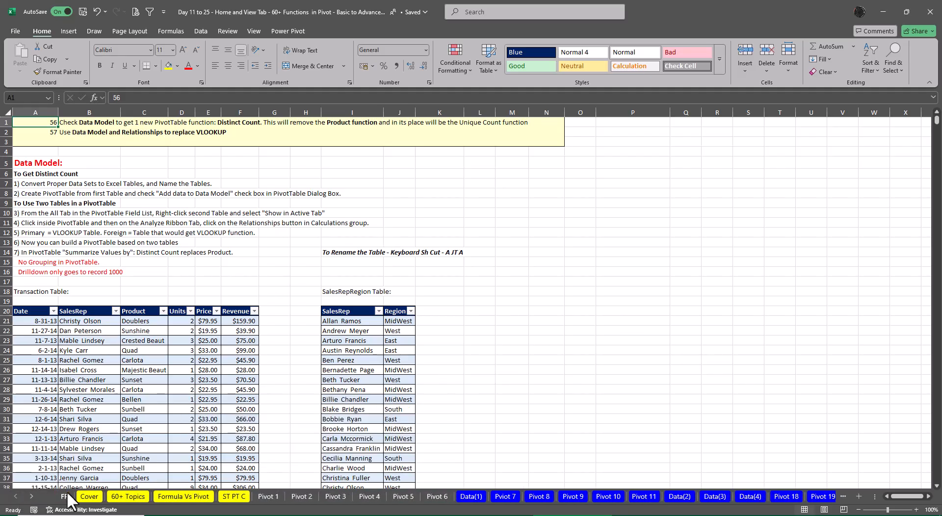
left_click(123, 499)
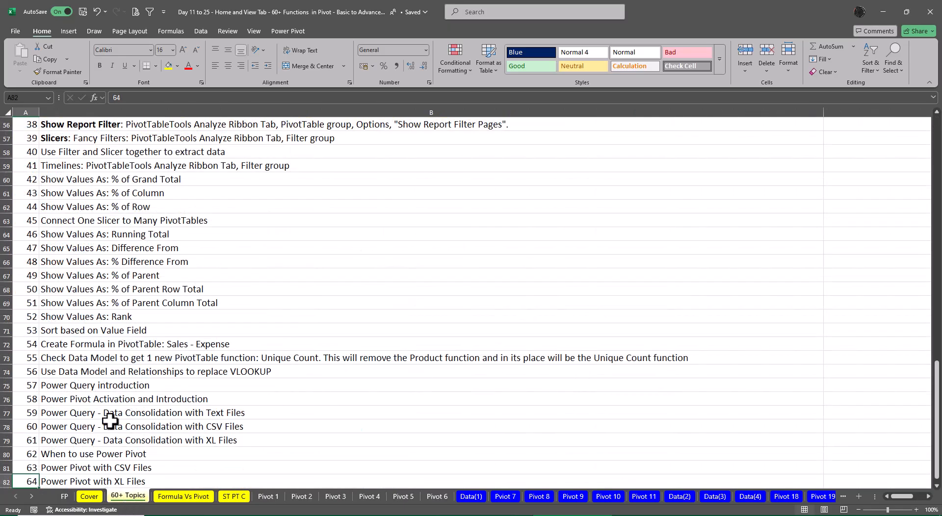
left_click_drag(2, 400, 194, 426)
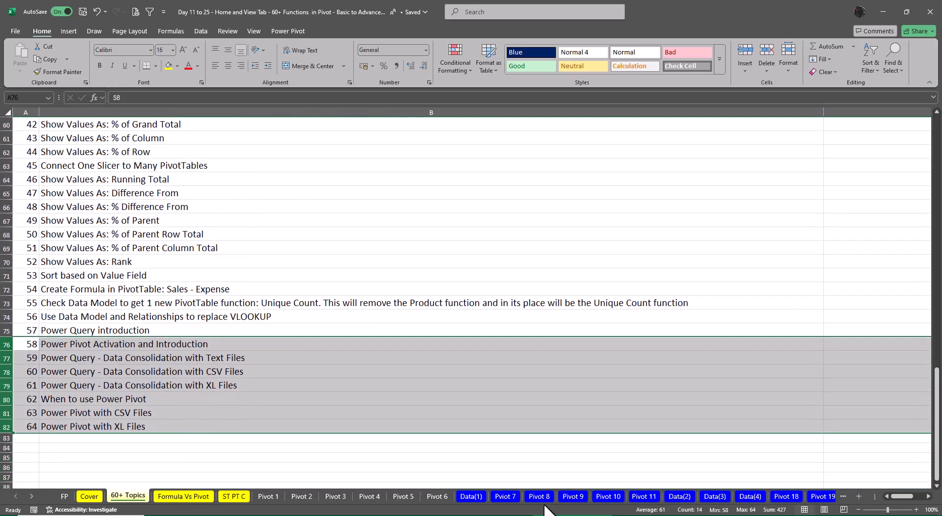